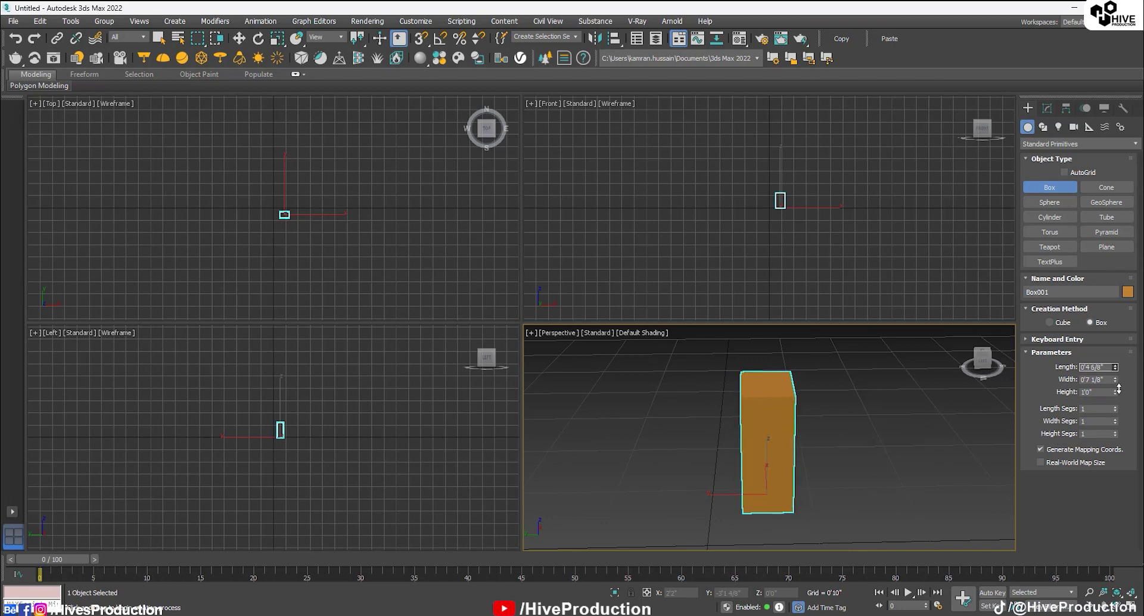
# Finish creating the box and move it to the world origin by setting its X and Y positions to 0'0"
pyautogui.rightClick(830, 463)
pyautogui.keyDown('alt'); pyautogui.moveTo(829, 462); pyautogui.dragTo(727, 464, button='middle'); pyautogui.keyUp('alt')
pyautogui.press('w')
pyautogui.click(296, 208)
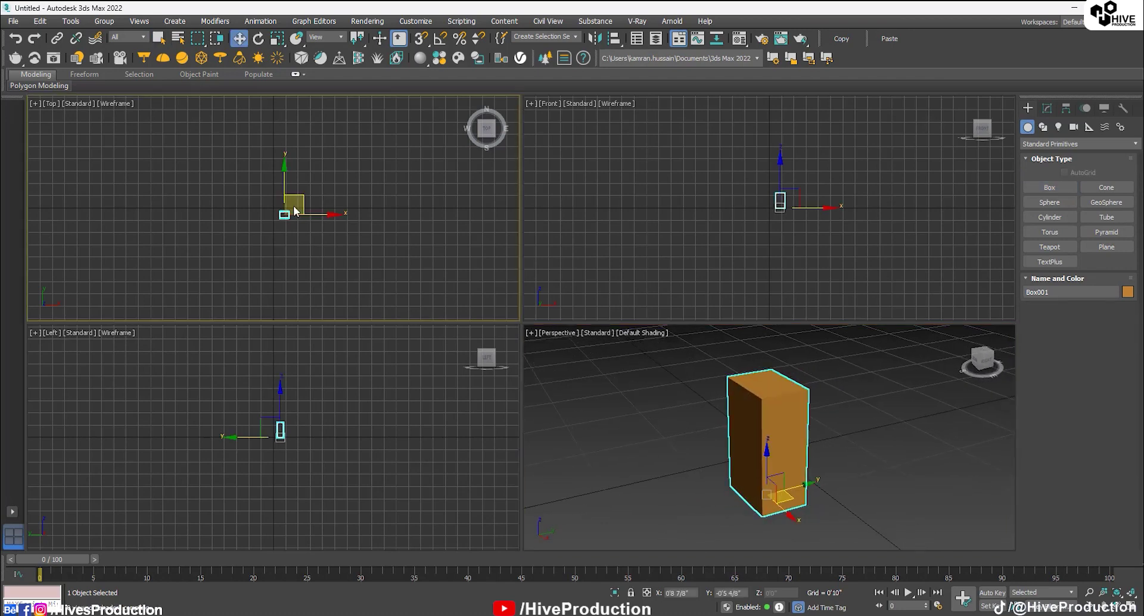
pyautogui.rightClick(701, 595)
pyautogui.rightClick(752, 594)
pyautogui.click(810, 446)
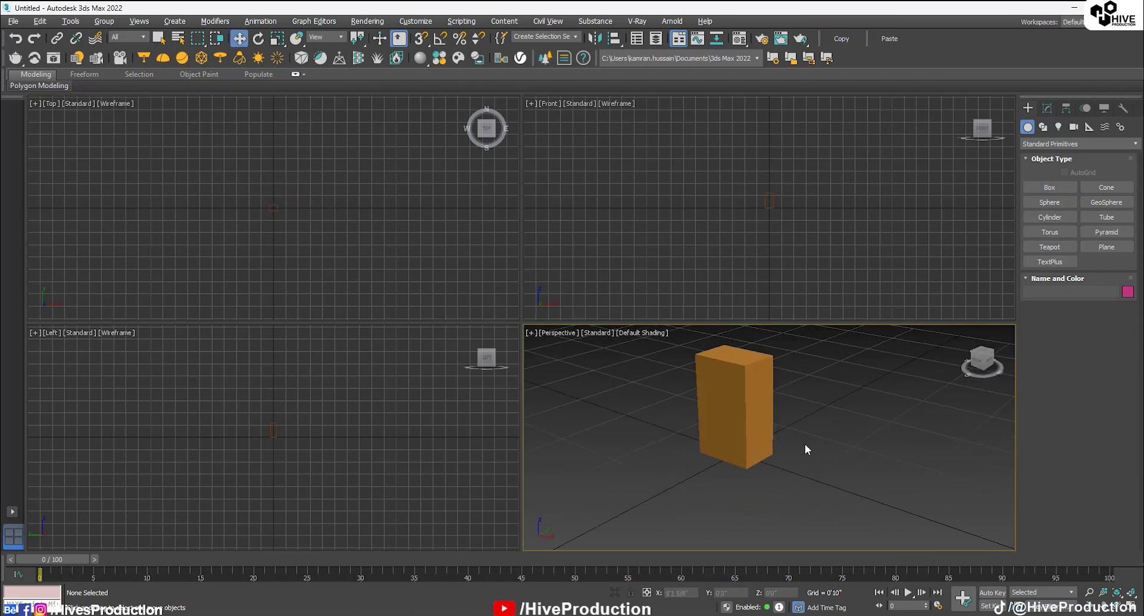
# Select the box and maximize the perspective viewport
pyautogui.click(759, 461)
pyautogui.scroll(3, 745, 445)
pyautogui.hotkey('alt', 'w')
pyautogui.keyDown('alt'); pyautogui.moveTo(707, 433); pyautogui.dragTo(582, 401, button='middle'); pyautogui.keyUp('alt')
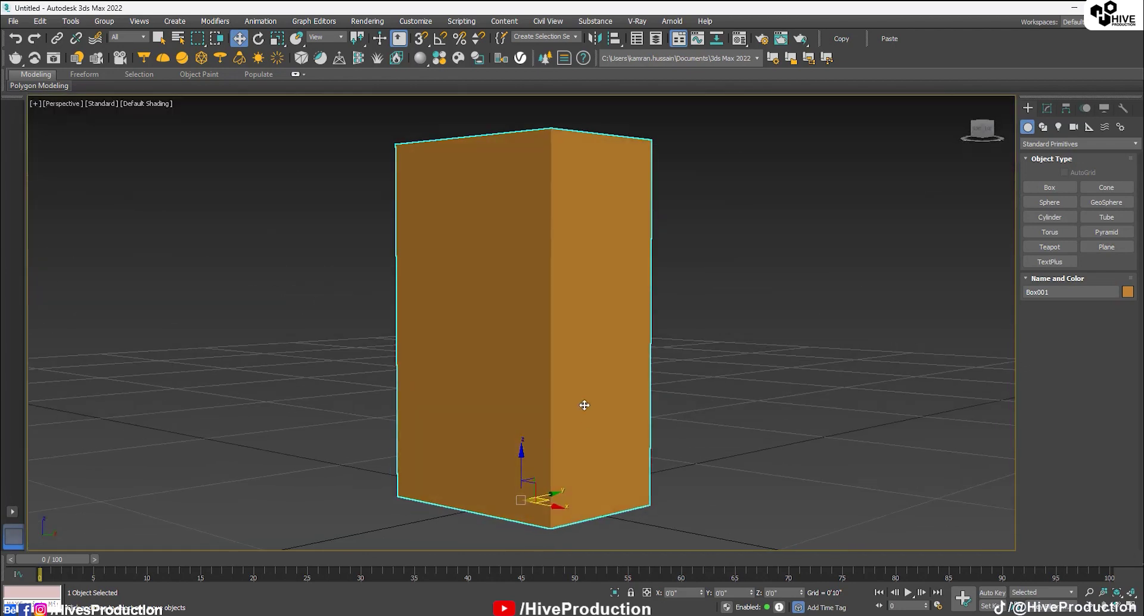
pyautogui.keyDown('alt'); pyautogui.moveTo(593, 219); pyautogui.dragTo(566, 238, button='middle'); pyautogui.keyUp('alt')
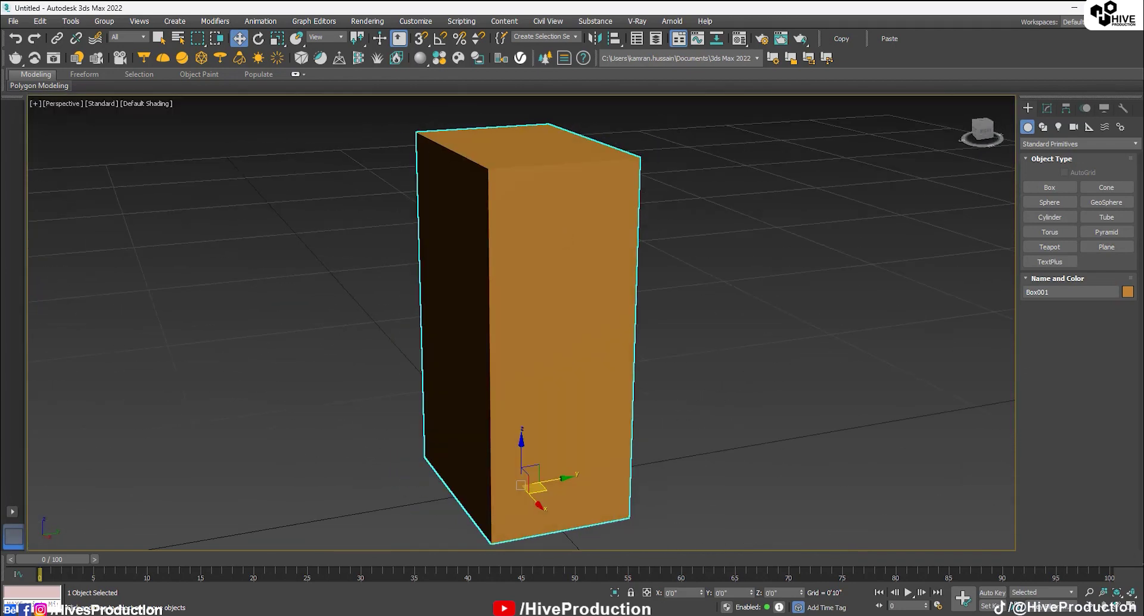
# Apply an Unwrap UVW modifier to the box and open the UV editor
pyautogui.click(1046, 111)
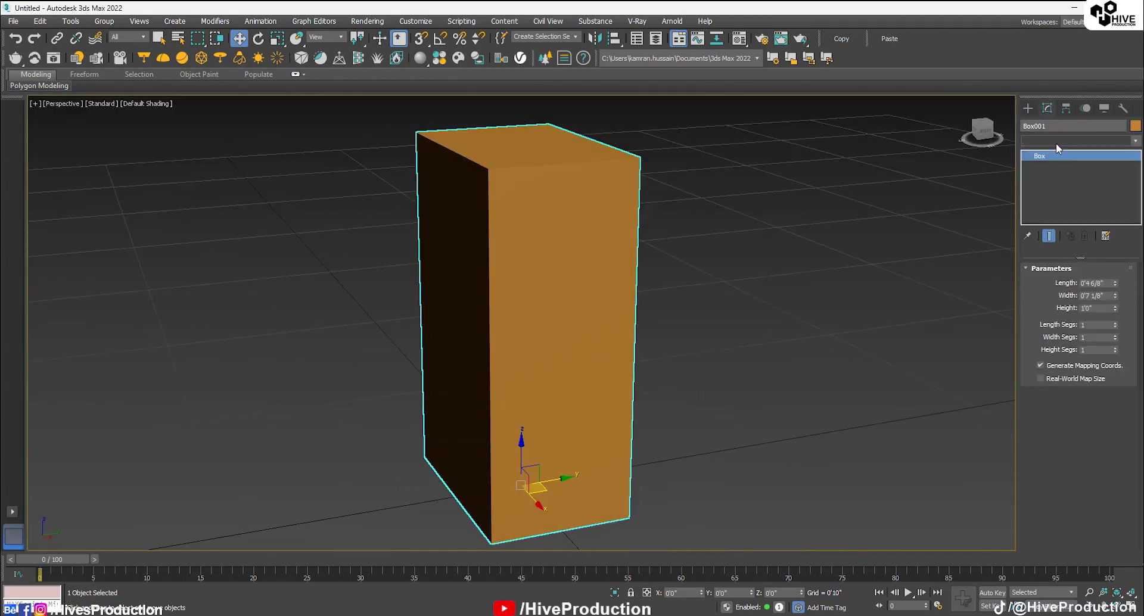
pyautogui.click(1057, 143)
pyautogui.write('u')
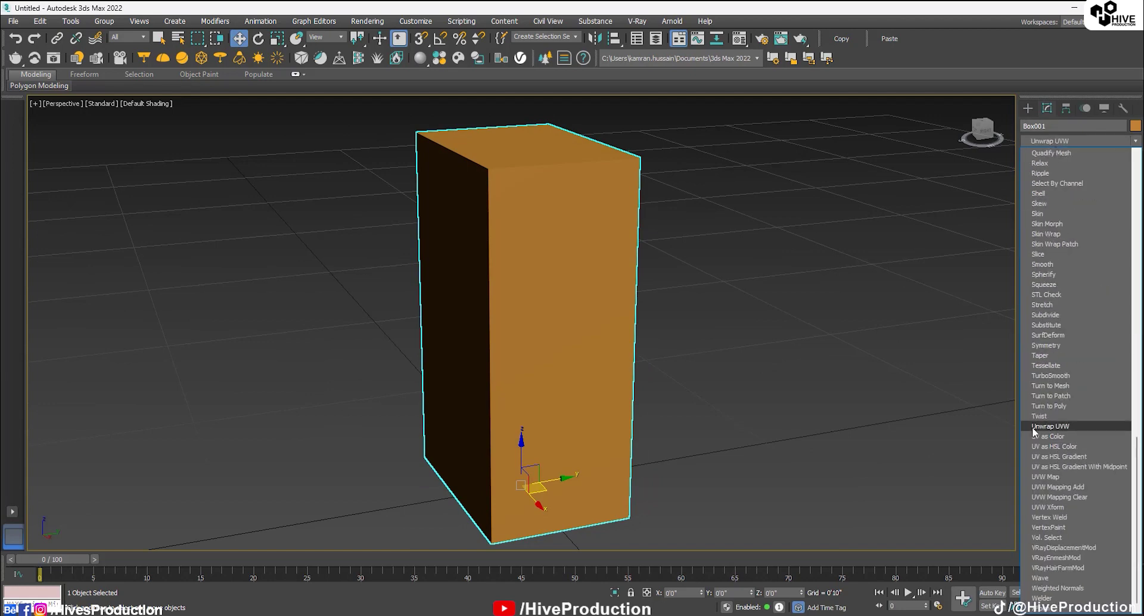
pyautogui.click(1042, 429)
pyautogui.keyDown('alt'); pyautogui.moveTo(501, 332); pyautogui.dragTo(551, 342, button='middle'); pyautogui.keyUp('alt')
pyautogui.scroll(-3, 551, 342)
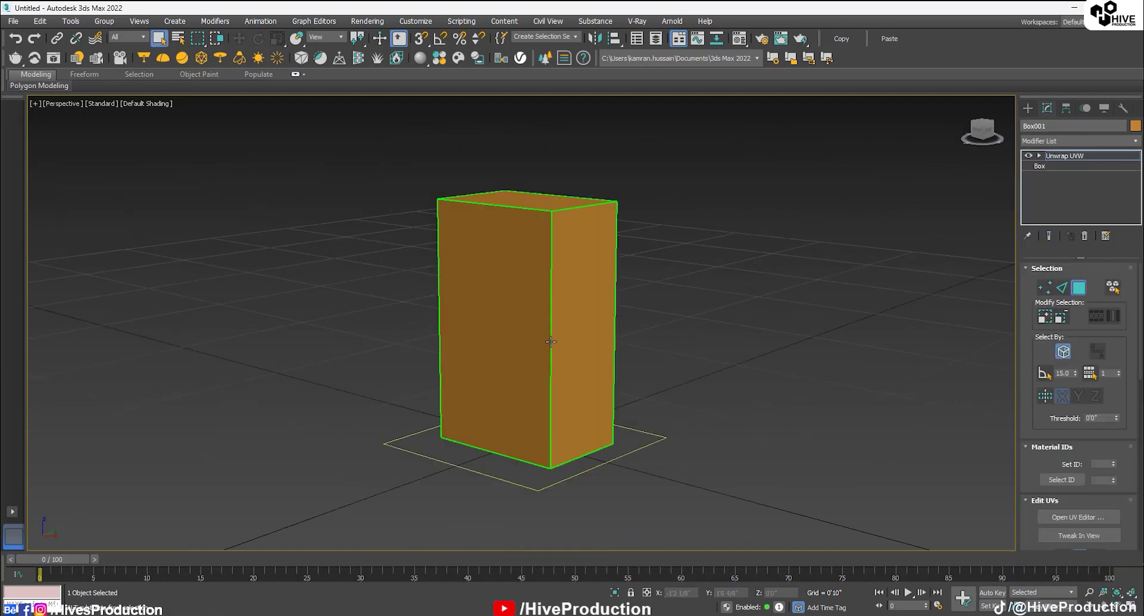
pyautogui.scroll(-5, 1076, 417)
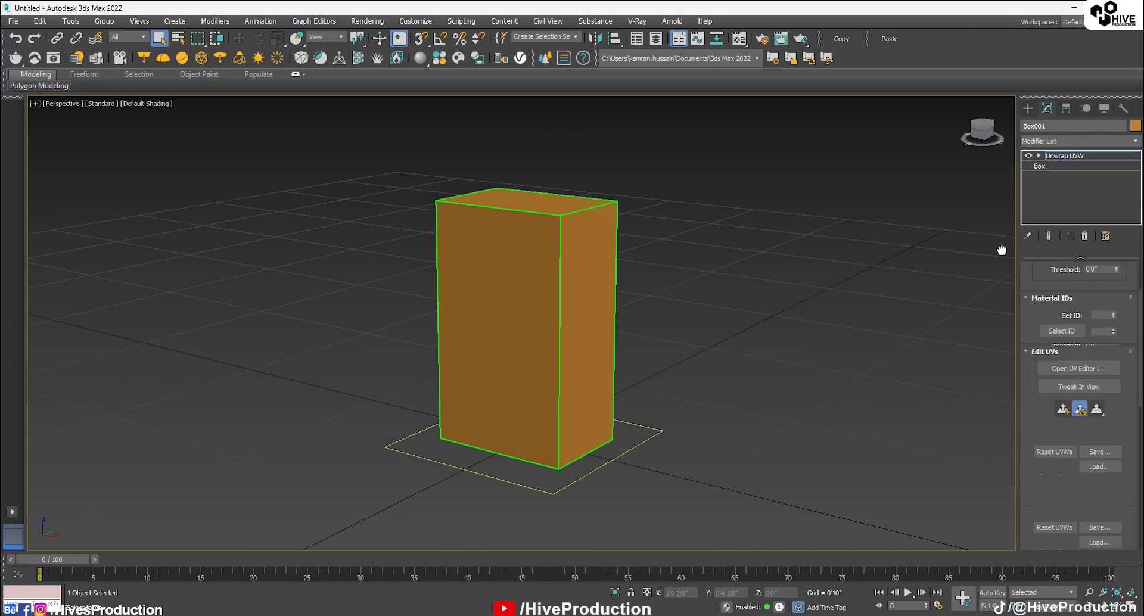
pyautogui.click(1074, 345)
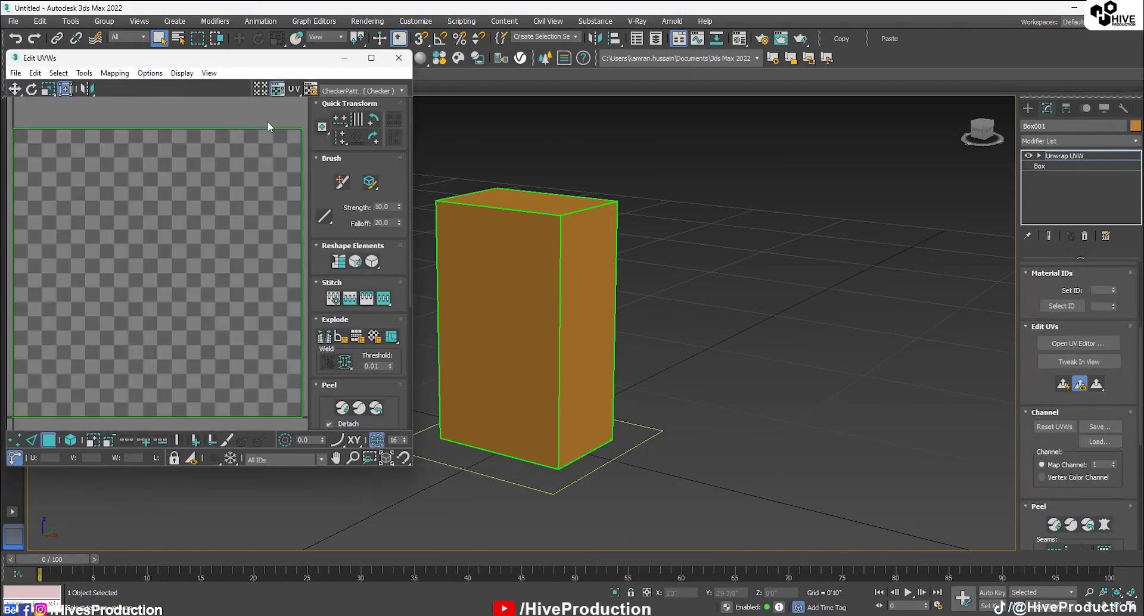
# Flatten-map the box's UVs at polygon level with a 45.0 angle threshold and 0.001 spacing
pyautogui.click(1039, 155)
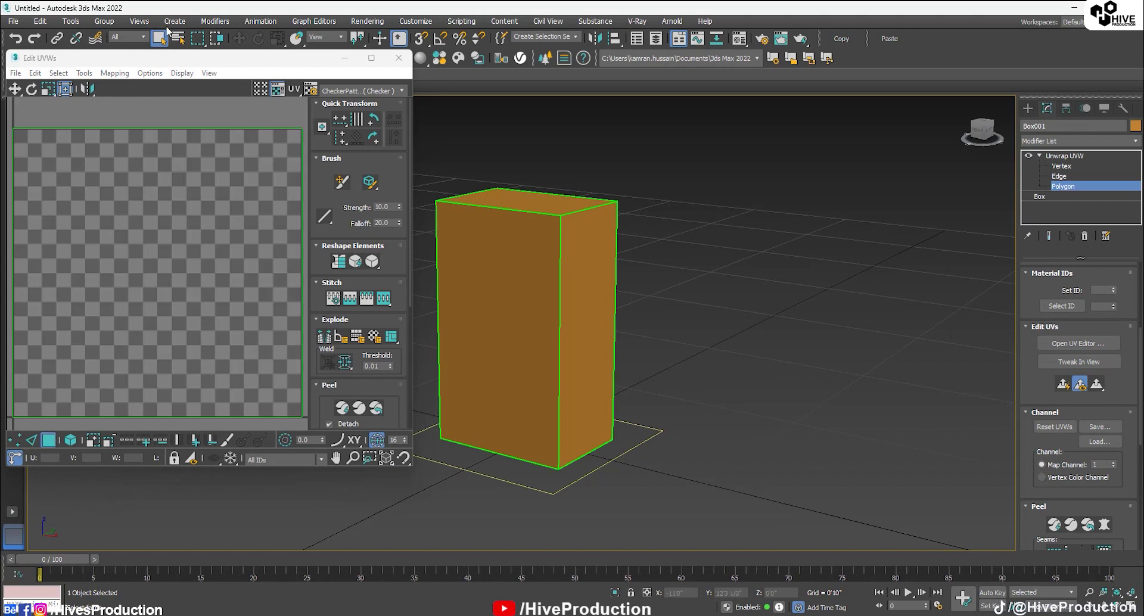
pyautogui.click(115, 73)
pyautogui.click(128, 84)
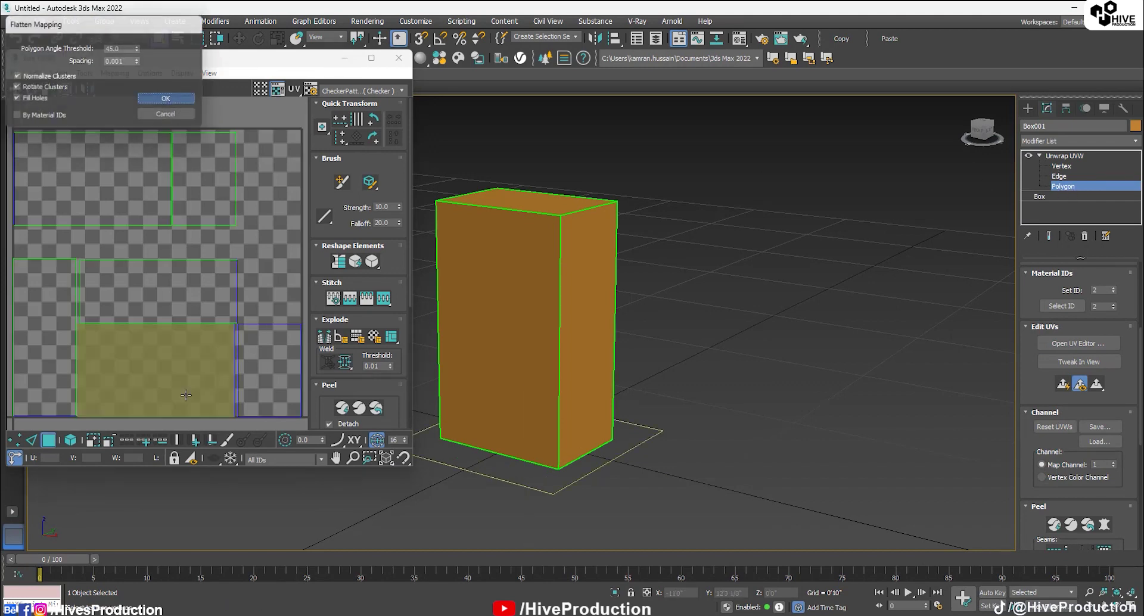
pyautogui.click(258, 264)
# Select the box's side, top and bottom faces in turn to examine which UV cluster belongs to each
pyautogui.moveTo(580, 295); pyautogui.dragTo(810, 264, button='middle')
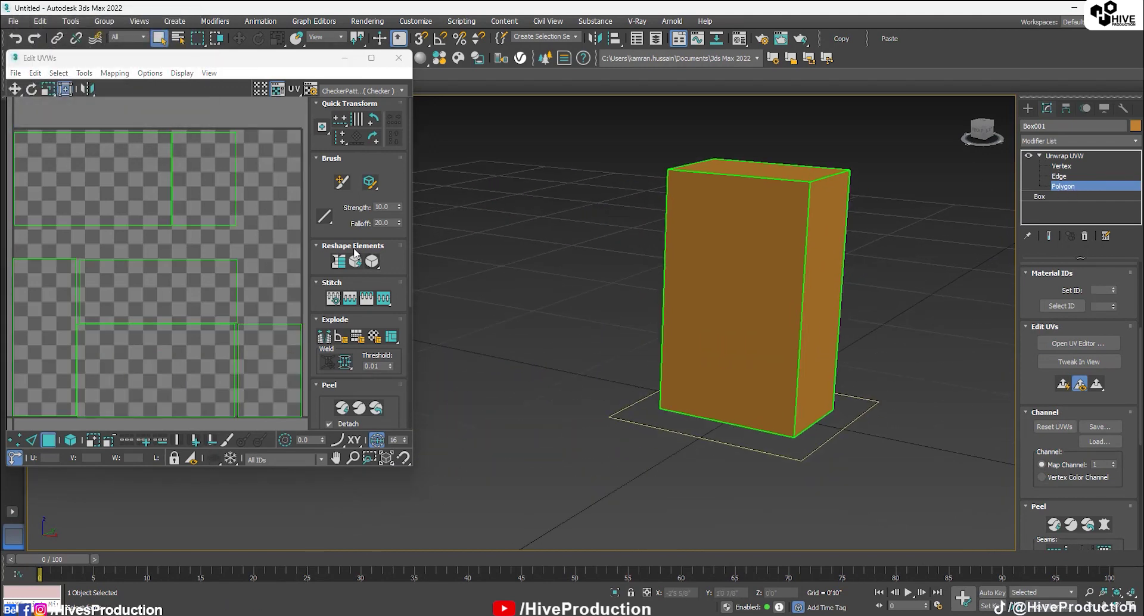
pyautogui.moveTo(301, 62); pyautogui.dragTo(486, 106)
pyautogui.click(708, 279)
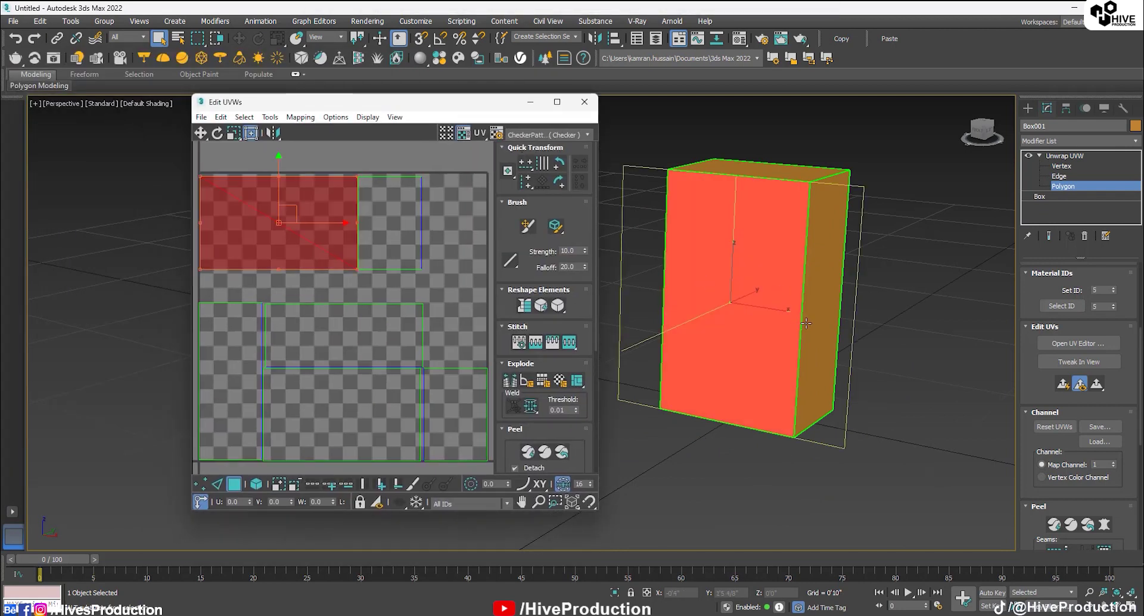
pyautogui.keyDown('alt'); pyautogui.moveTo(806, 323); pyautogui.dragTo(667, 327, button='middle'); pyautogui.keyUp('alt')
pyautogui.click(773, 337)
pyautogui.keyDown('alt'); pyautogui.moveTo(769, 338); pyautogui.dragTo(844, 339, button='middle'); pyautogui.keyUp('alt')
pyautogui.click(726, 335)
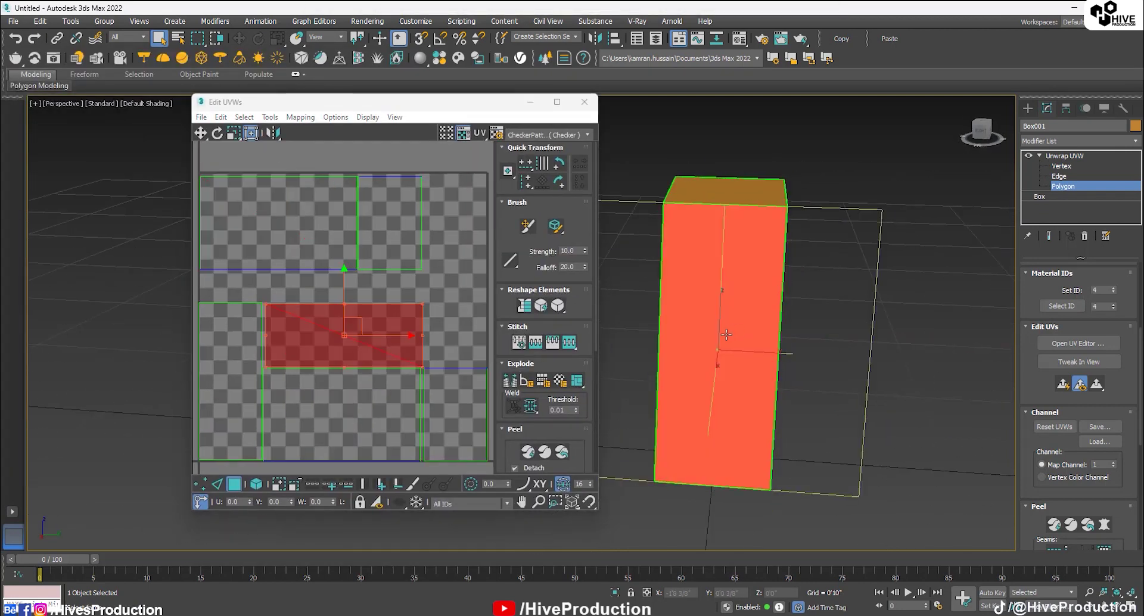
pyautogui.keyDown('alt'); pyautogui.moveTo(726, 335); pyautogui.dragTo(899, 291, button='middle'); pyautogui.keyUp('alt')
pyautogui.click(745, 287)
pyautogui.click(798, 155)
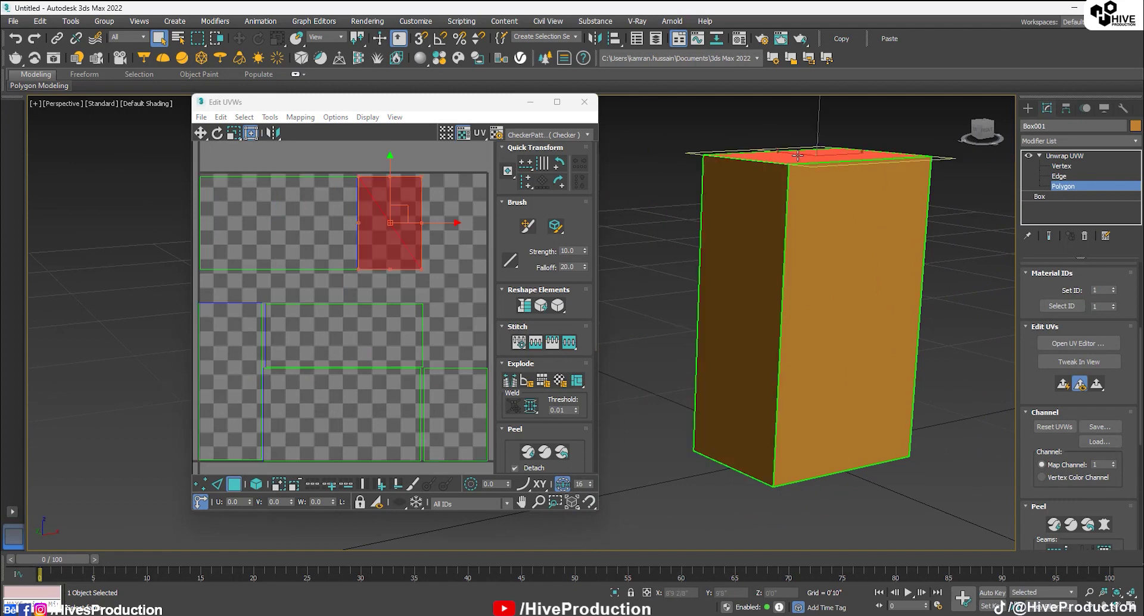
pyautogui.keyDown('alt'); pyautogui.moveTo(864, 378); pyautogui.dragTo(846, 313, button='middle'); pyautogui.keyUp('alt')
pyautogui.click(855, 420)
pyautogui.keyDown('alt'); pyautogui.moveTo(696, 286); pyautogui.dragTo(674, 359, button='middle'); pyautogui.keyUp('alt')
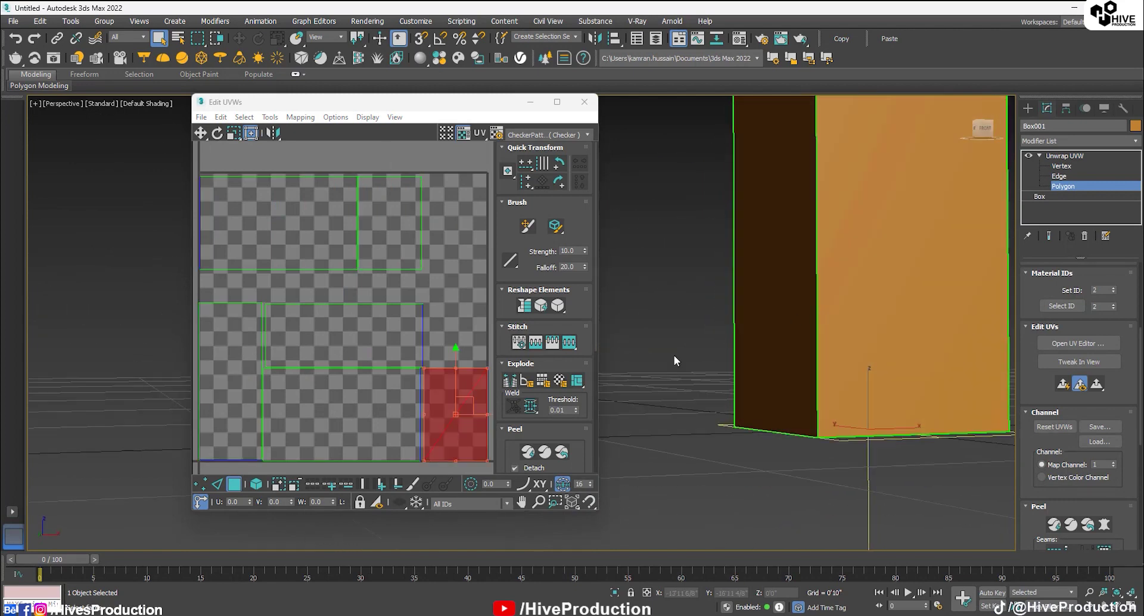
pyautogui.click(674, 358)
# Move all the UV clusters together into the empty area below the checker tile
pyautogui.scroll(-5, 387, 275)
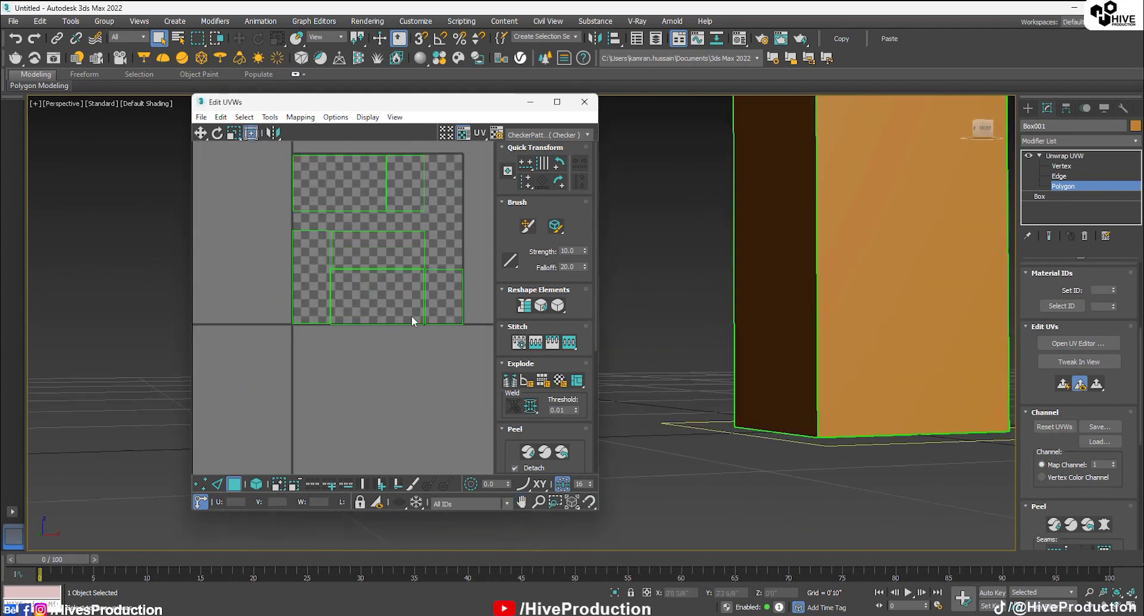
pyautogui.hotkey('ctrl', 'a')
pyautogui.moveTo(396, 199); pyautogui.dragTo(389, 372)
# Move the two large face clusters back up into the checker tile
pyautogui.click(340, 340)
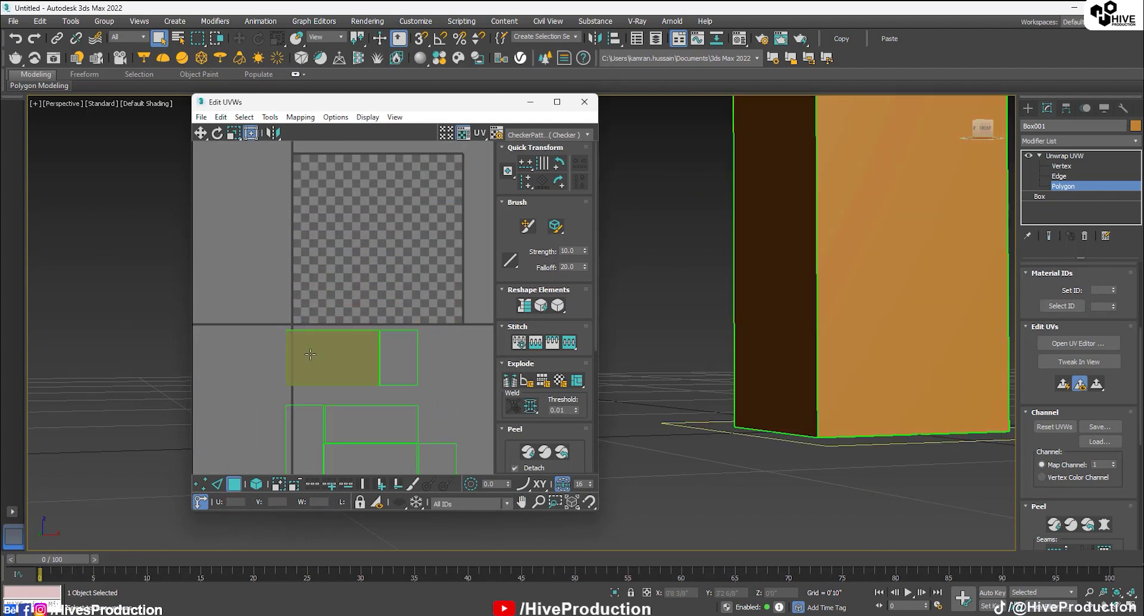
pyautogui.moveTo(340, 340); pyautogui.dragTo(348, 273)
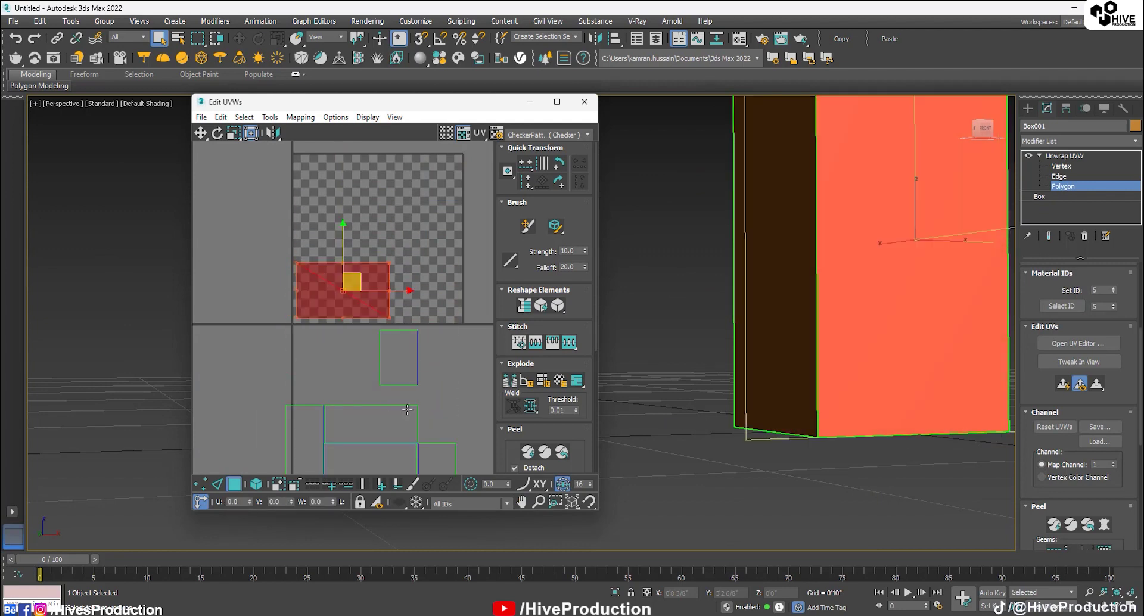
pyautogui.moveTo(383, 468); pyautogui.dragTo(360, 371, button='middle')
pyautogui.click(378, 360)
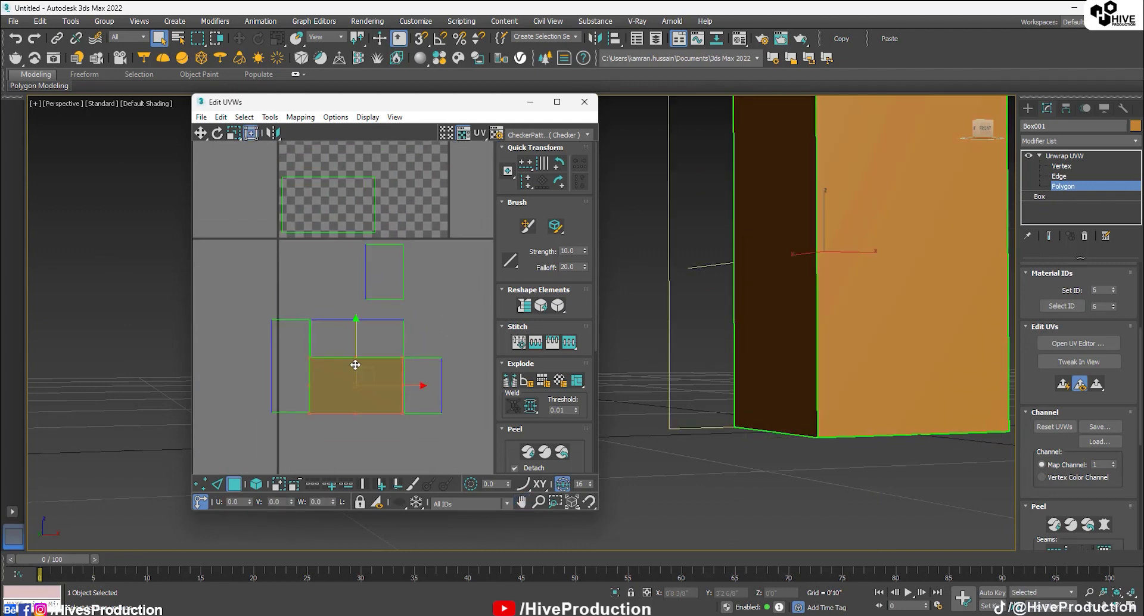
pyautogui.moveTo(360, 371); pyautogui.dragTo(337, 138)
# Rotate both large face clusters 90 degrees so they stand upright
pyautogui.moveTo(353, 210); pyautogui.dragTo(359, 354, button='middle')
pyautogui.scroll(1, 359, 343)
pyautogui.moveTo(358, 279); pyautogui.dragTo(173, 170)
pyautogui.click(217, 133)
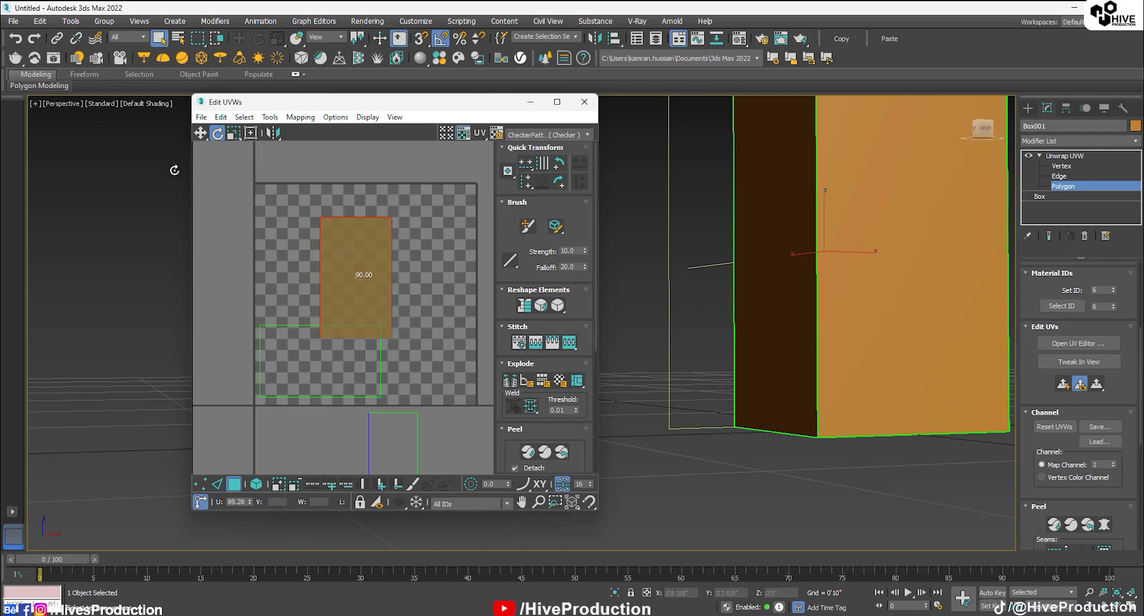
pyautogui.click(363, 384)
pyautogui.moveTo(367, 360); pyautogui.dragTo(317, 269)
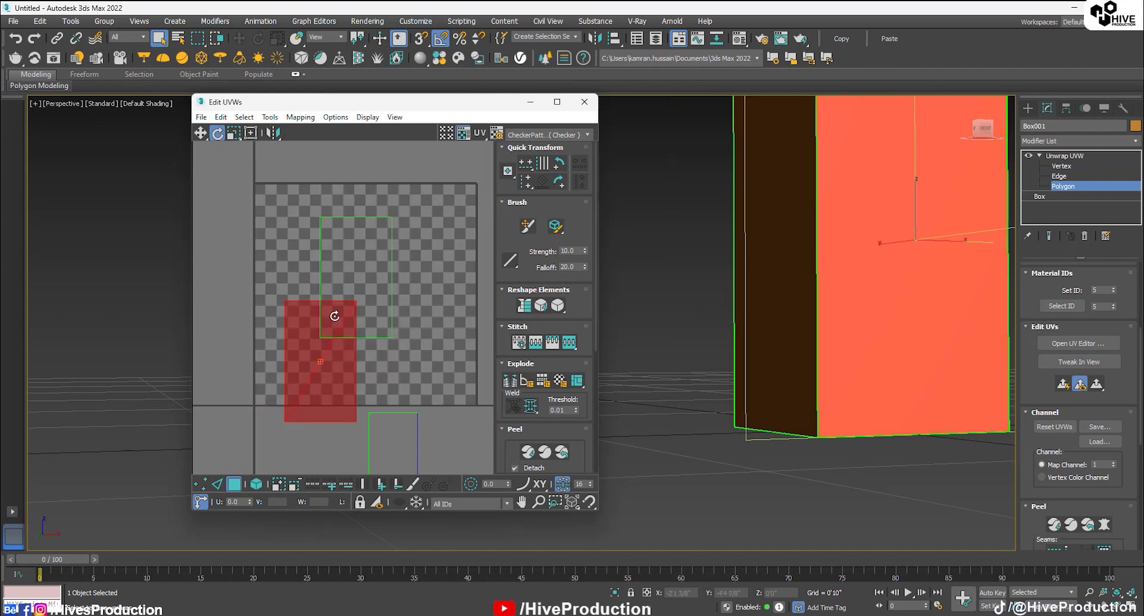
# Place the two large upright clusters side by side, starting at the checker tile's lower-left corner
pyautogui.click(200, 133)
pyautogui.moveTo(323, 358); pyautogui.dragTo(296, 339)
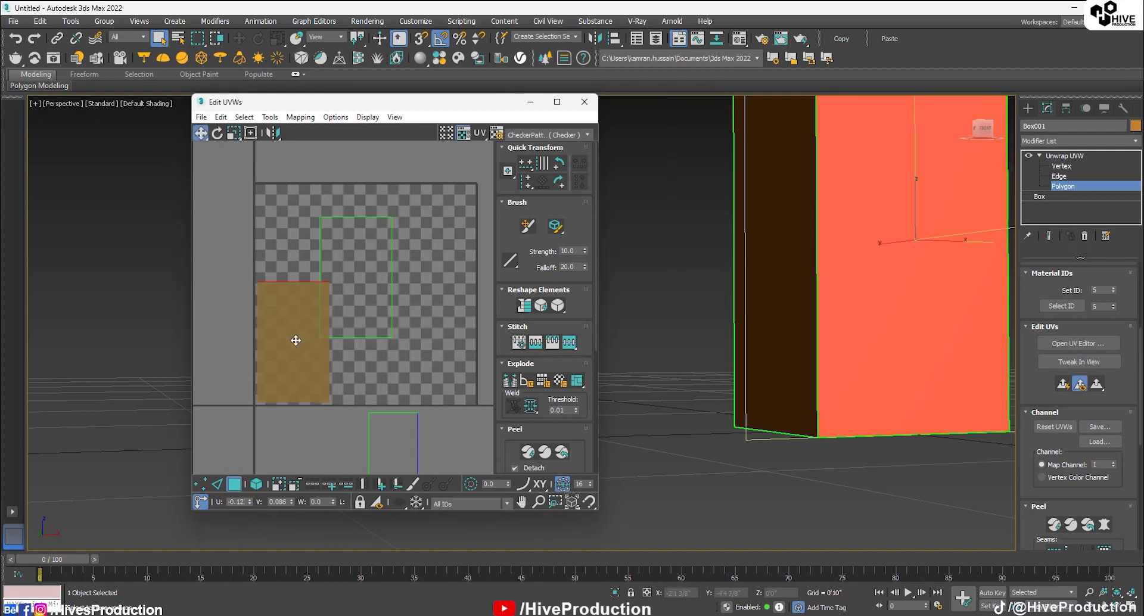
pyautogui.moveTo(369, 277); pyautogui.dragTo(376, 340)
pyautogui.click(441, 296)
# Move the box's small top and bottom face clusters into the checker tile above the large pair
pyautogui.moveTo(441, 367); pyautogui.dragTo(421, 291, button='middle')
pyautogui.scroll(-2, 419, 290)
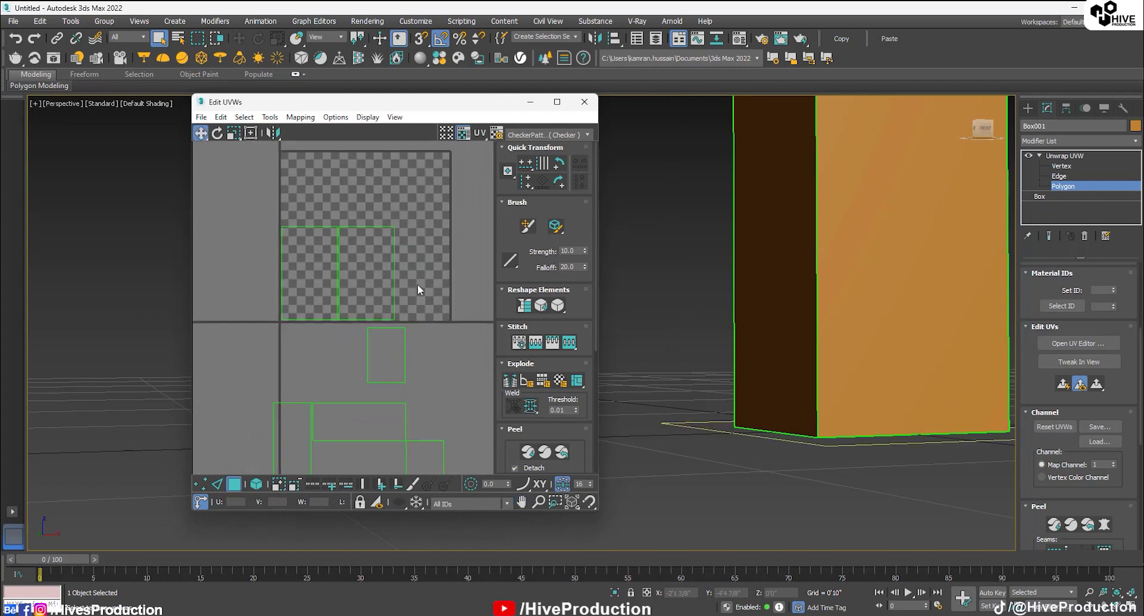
pyautogui.click(400, 345)
pyautogui.moveTo(397, 342); pyautogui.dragTo(343, 218)
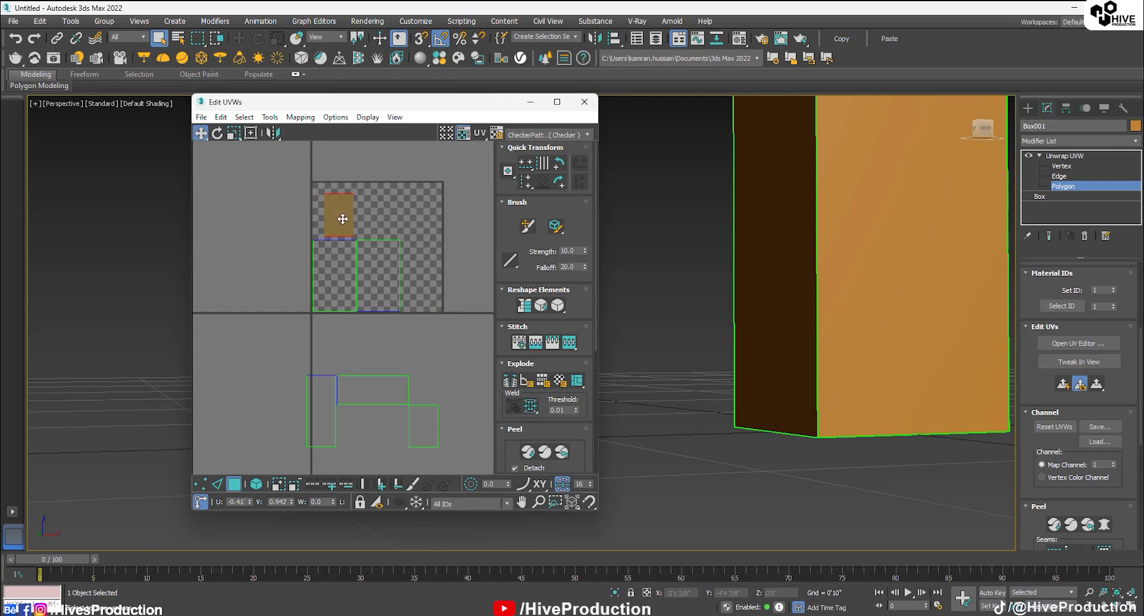
pyautogui.click(420, 433)
pyautogui.moveTo(420, 433); pyautogui.dragTo(371, 221)
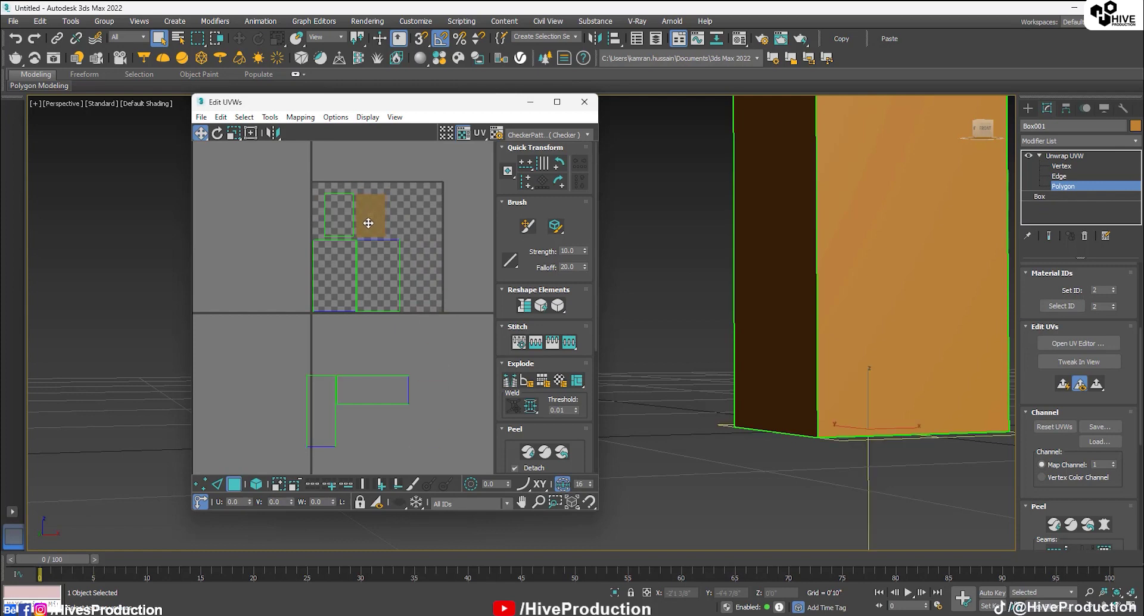
# Rotate the two small clusters to lie horizontally and place each directly above one of the large clusters
pyautogui.click(218, 134)
pyautogui.scroll(4, 375, 215)
pyautogui.moveTo(391, 230); pyautogui.dragTo(367, 278)
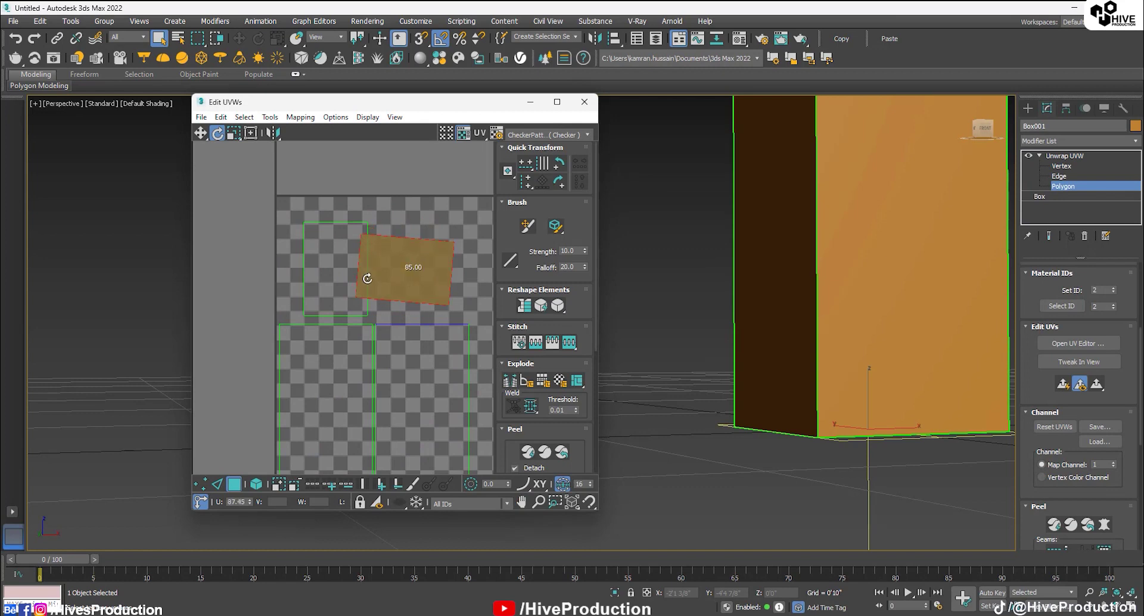
pyautogui.moveTo(337, 232); pyautogui.dragTo(295, 282)
pyautogui.click(201, 134)
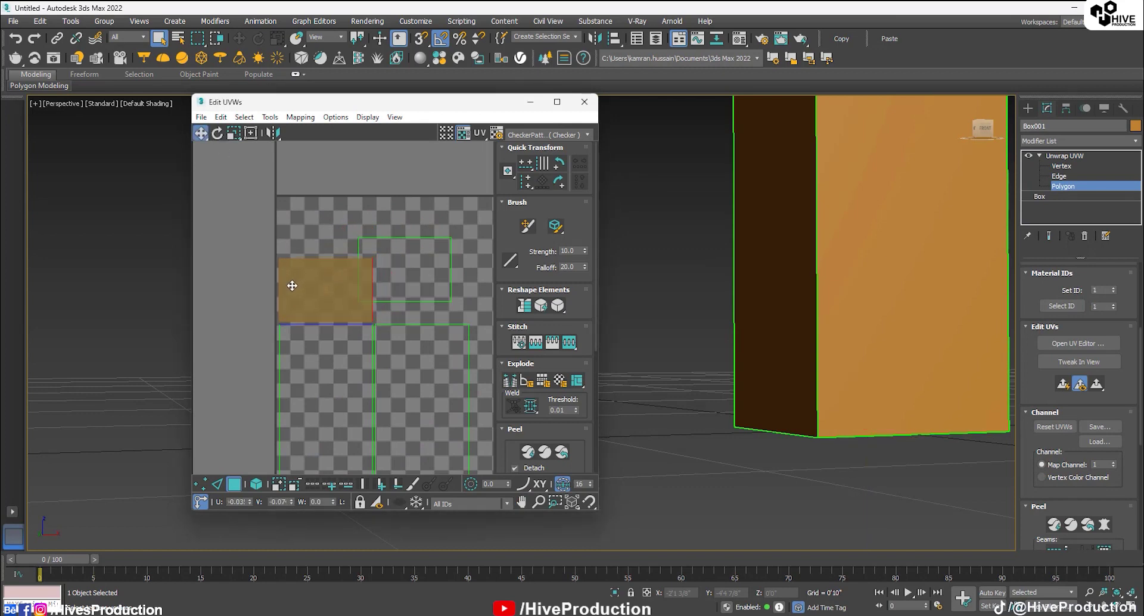
pyautogui.moveTo(393, 262); pyautogui.dragTo(413, 281)
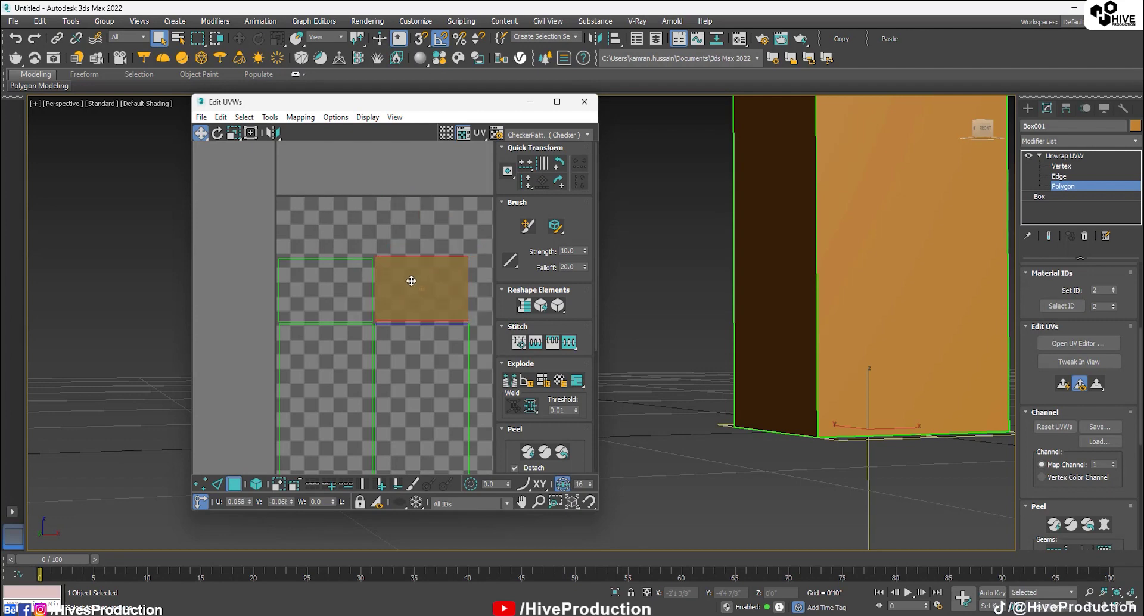
# Bring the horizontal narrow side cluster into the checker tile, rotate it upright and place it beside the large pair
pyautogui.scroll(-2, 451, 342)
pyautogui.moveTo(451, 342); pyautogui.dragTo(380, 209, button='middle')
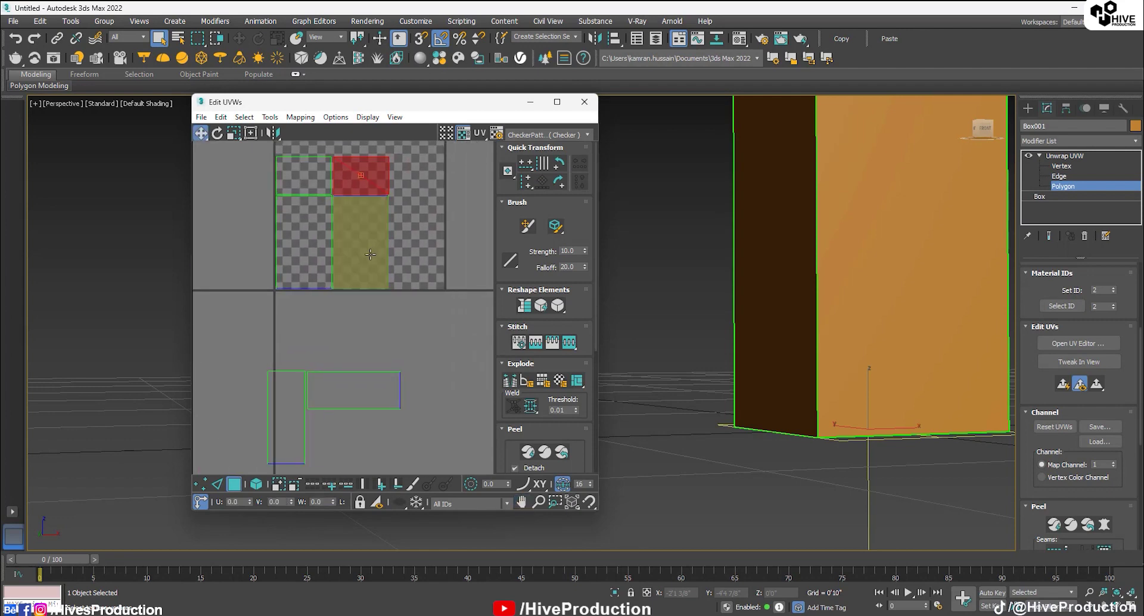
pyautogui.click(378, 395)
pyautogui.moveTo(378, 394); pyautogui.dragTo(451, 267)
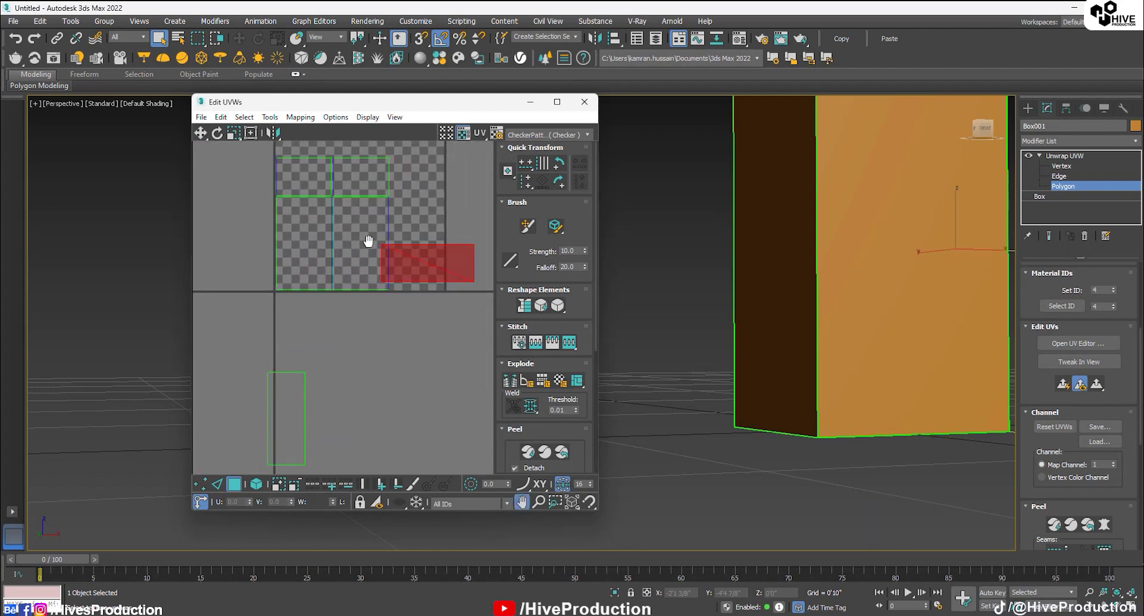
pyautogui.moveTo(427, 259); pyautogui.dragTo(391, 365, button='middle')
pyautogui.click(217, 133)
pyautogui.moveTo(411, 361); pyautogui.dragTo(400, 395)
pyautogui.click(201, 132)
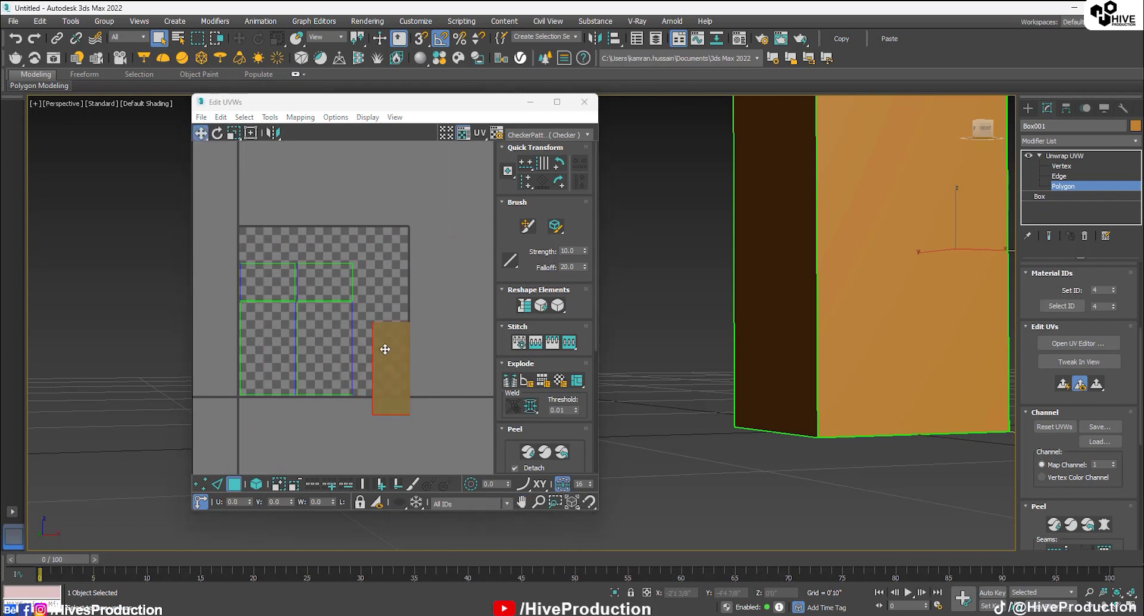
pyautogui.moveTo(384, 350); pyautogui.dragTo(375, 327)
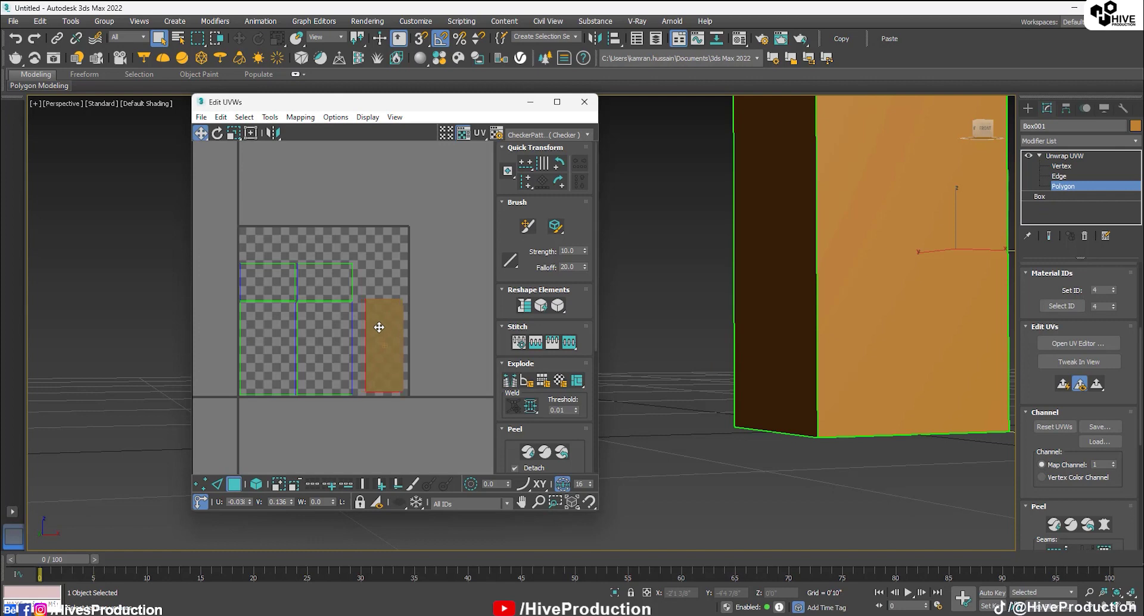
# Stack the two small clusters above the narrow side cluster and nudge that side cluster towards the large pair
pyautogui.moveTo(334, 285); pyautogui.dragTo(383, 284)
pyautogui.moveTo(289, 282); pyautogui.dragTo(386, 248)
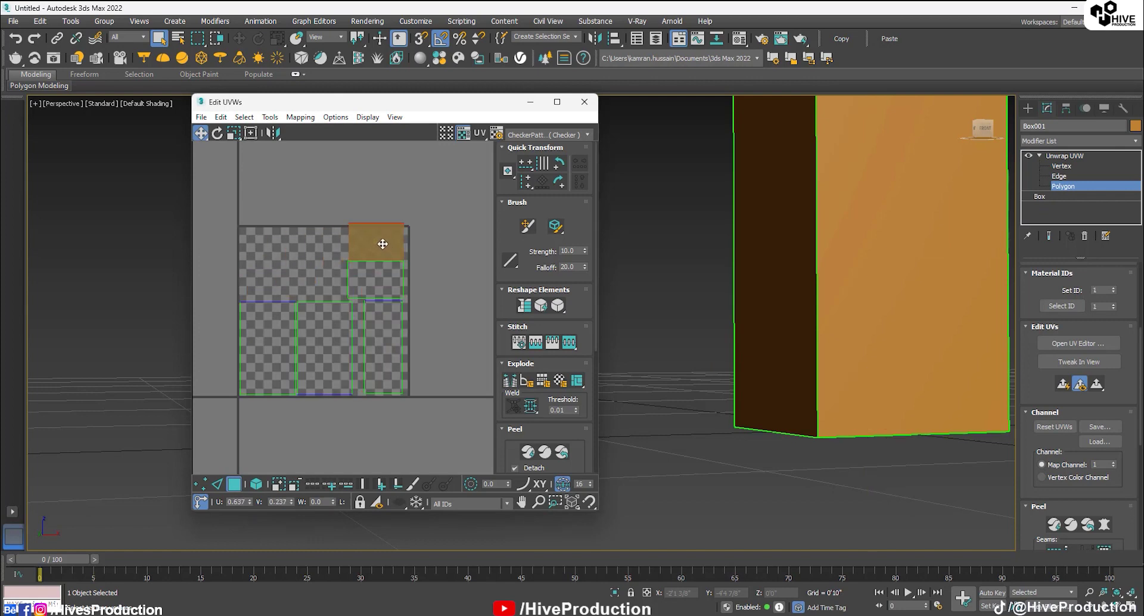
pyautogui.click(398, 355)
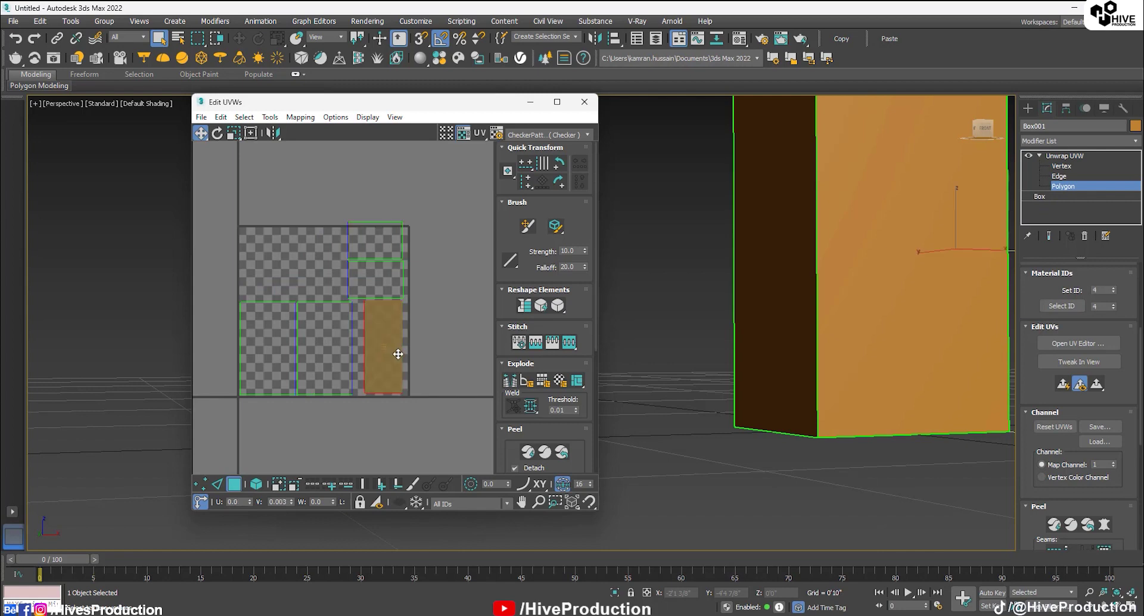
pyautogui.moveTo(398, 356); pyautogui.dragTo(395, 357)
# Bring the remaining narrow side cluster into the checker tile, lying horizontally directly above the two large clusters
pyautogui.moveTo(372, 424); pyautogui.dragTo(376, 355, button='middle')
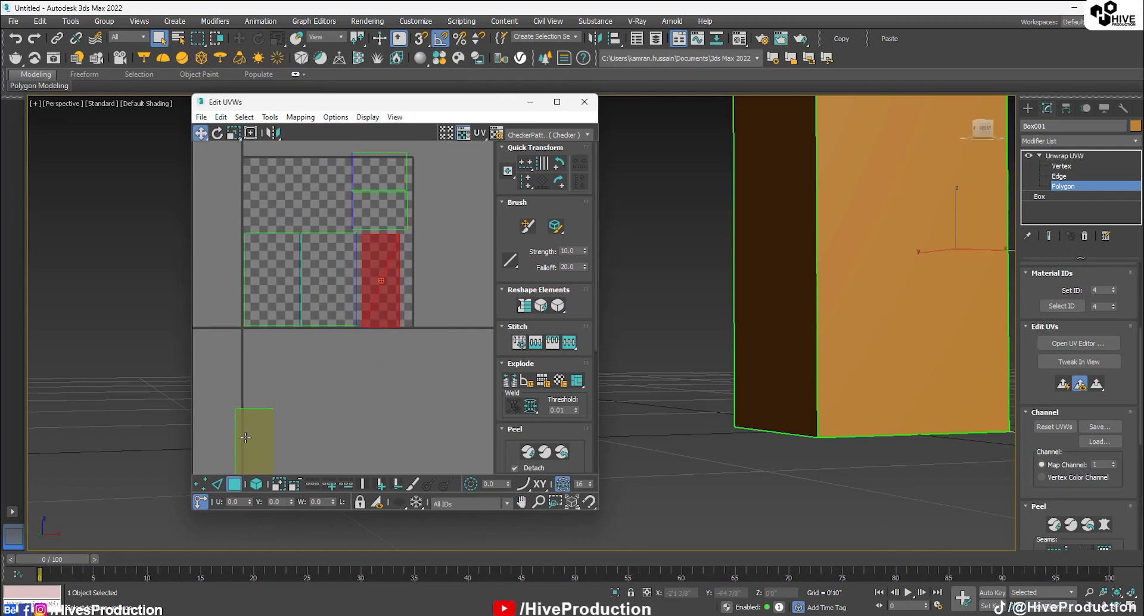
pyautogui.moveTo(247, 437); pyautogui.dragTo(319, 250)
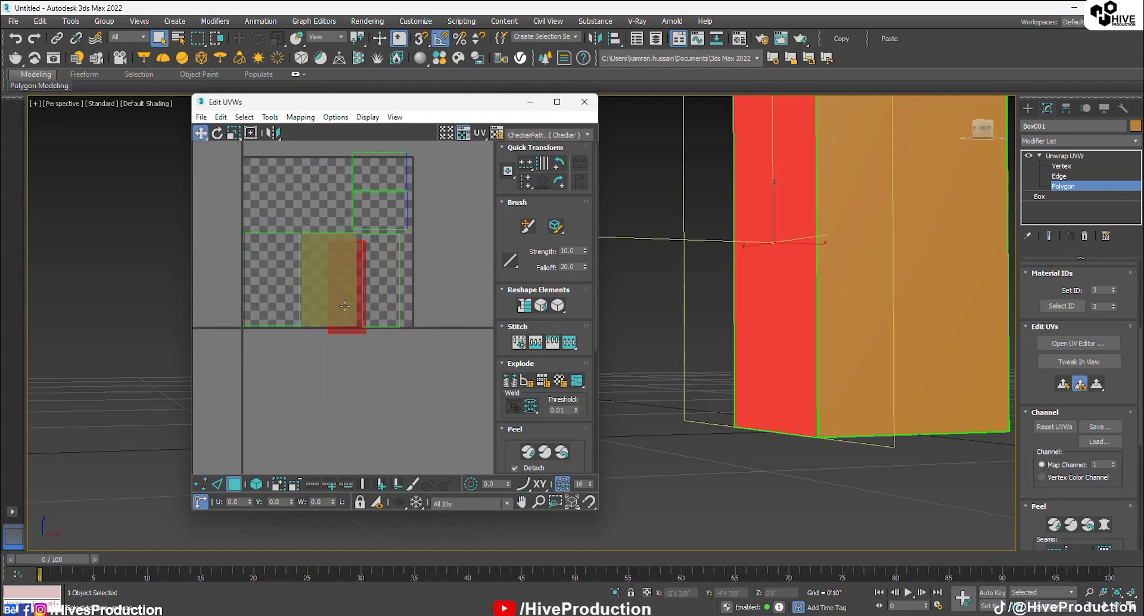
pyautogui.click(216, 133)
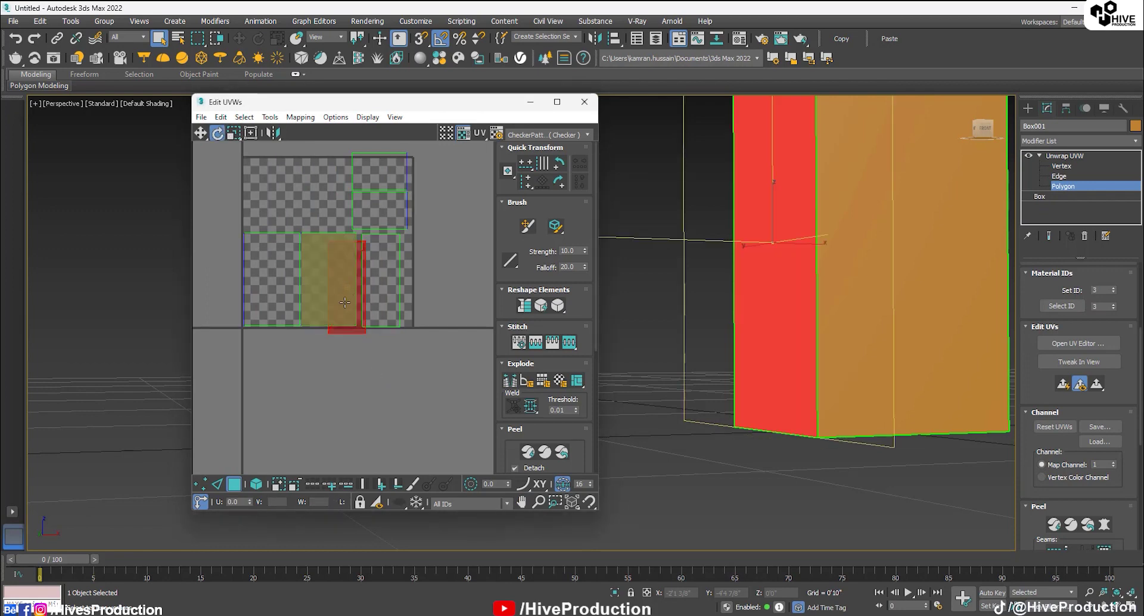
pyautogui.moveTo(355, 332); pyautogui.dragTo(282, 215)
pyautogui.click(200, 132)
# Scale all the clusters down together slightly so they fit inside the checker tile with a margin, and deselect them
pyautogui.moveTo(413, 313); pyautogui.dragTo(423, 361, button='middle')
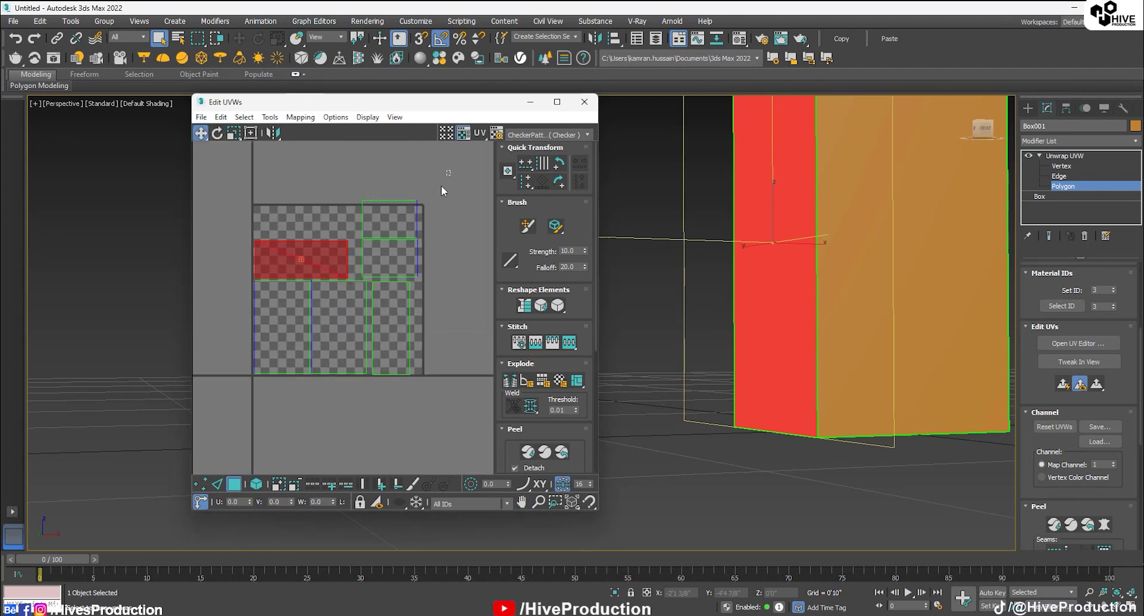
pyautogui.hotkey('ctrl', 'i')
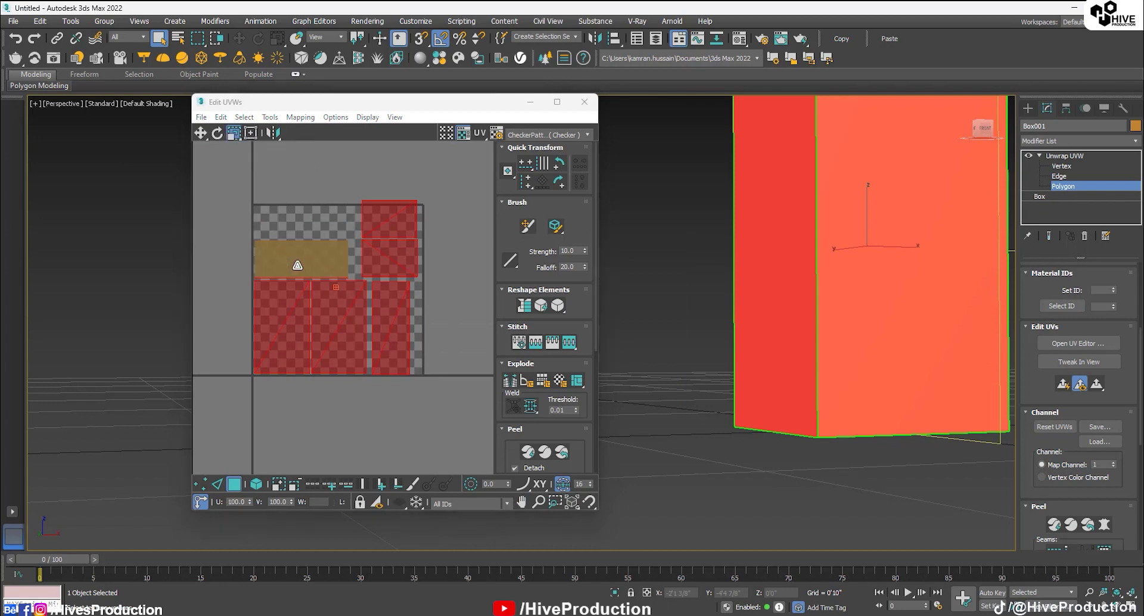
pyautogui.moveTo(297, 265); pyautogui.dragTo(304, 271)
pyautogui.click(203, 133)
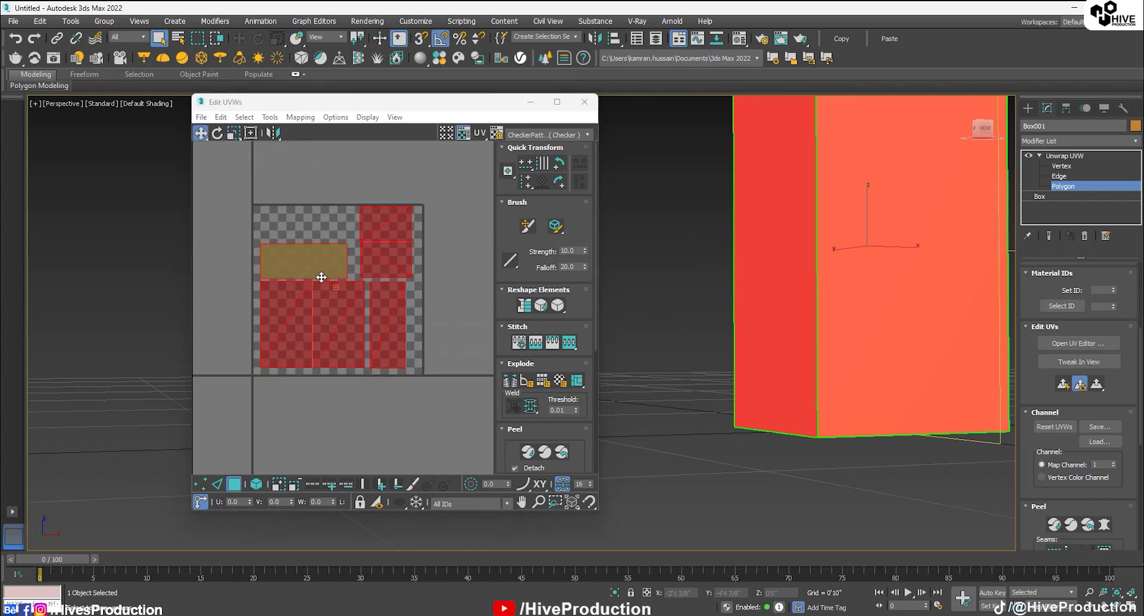
pyautogui.click(417, 304)
# Examine the cluster spacing and select the box's faces one by one in the viewport to match each with its UV cluster
pyautogui.scroll(3, 411, 250)
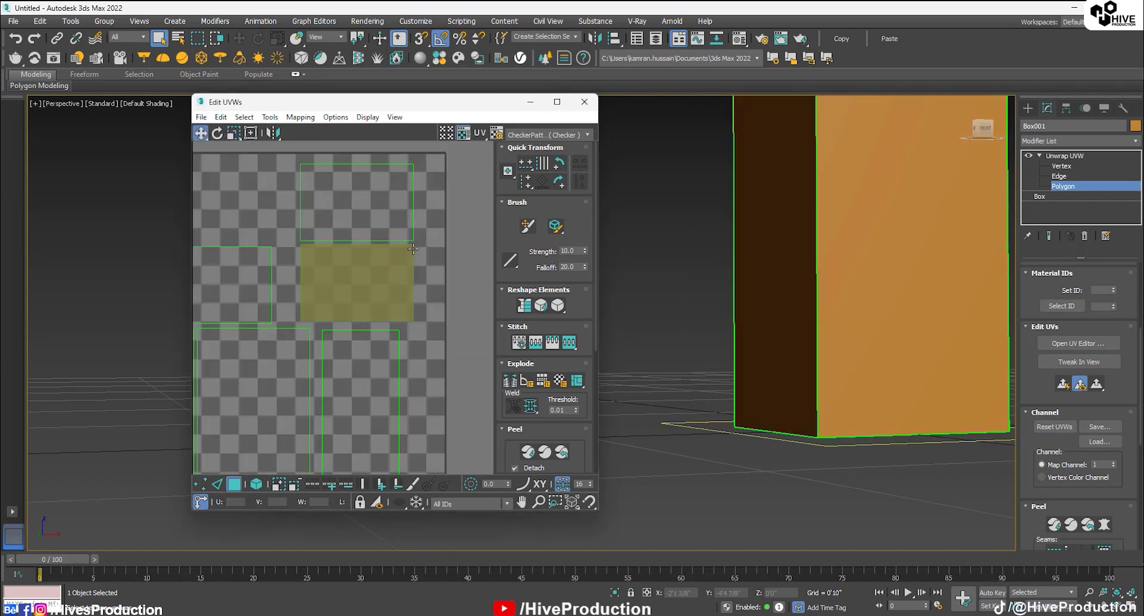
pyautogui.scroll(-3, 460, 368)
pyautogui.scroll(-3, 908, 297)
pyautogui.click(797, 304)
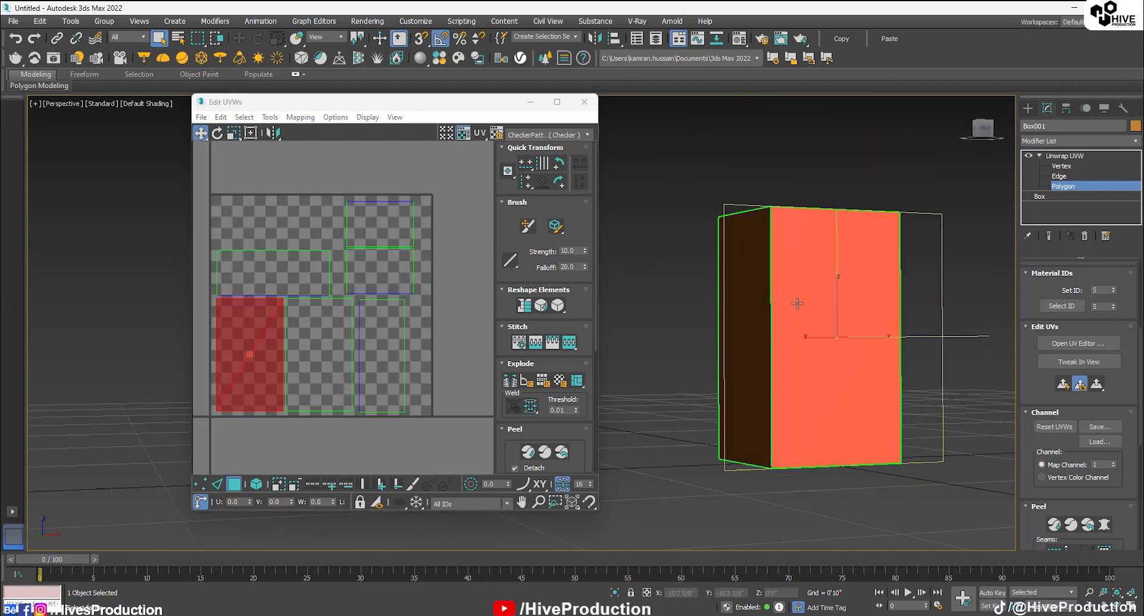
pyautogui.keyDown('alt'); pyautogui.moveTo(798, 339); pyautogui.dragTo(964, 367, button='middle'); pyautogui.keyUp('alt')
pyautogui.click(905, 371)
pyautogui.click(881, 366)
pyautogui.click(715, 351)
pyautogui.keyDown('alt'); pyautogui.moveTo(737, 349); pyautogui.dragTo(745, 374, button='middle'); pyautogui.keyUp('alt')
pyautogui.click(795, 278)
pyautogui.keyDown('alt'); pyautogui.moveTo(893, 524); pyautogui.dragTo(919, 444, button='middle'); pyautogui.keyUp('alt')
pyautogui.click(919, 444)
pyautogui.keyDown('alt'); pyautogui.moveTo(780, 297); pyautogui.dragTo(782, 355, button='middle'); pyautogui.keyUp('alt')
pyautogui.scroll(-2, 693, 376)
pyautogui.click(628, 462)
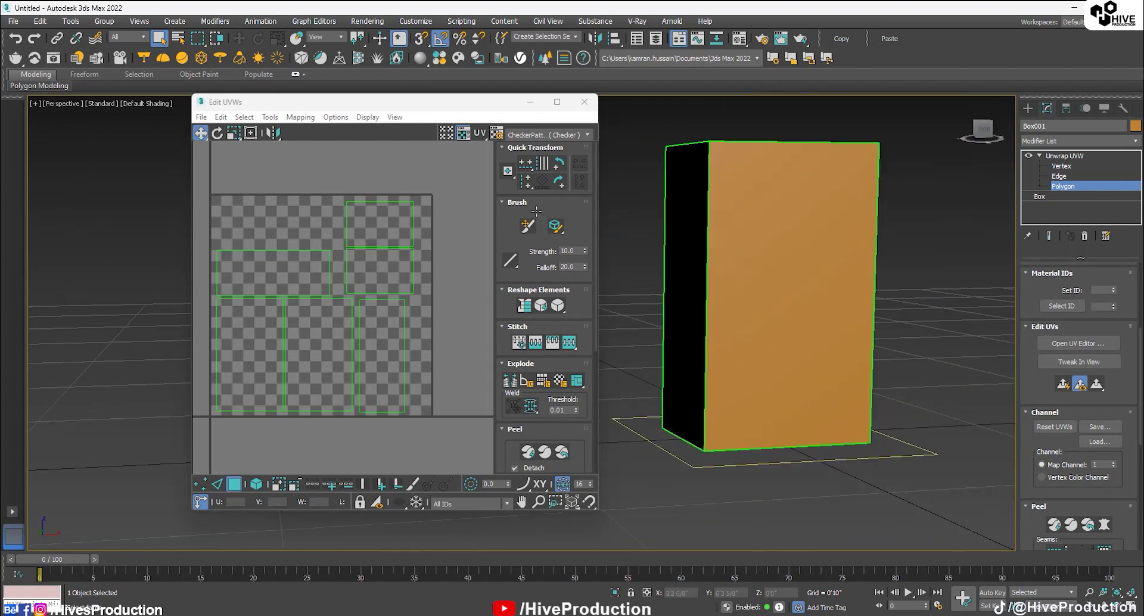
# Render the UV layout as a template image at 1024 by 1023, using the guessed aspect ratio
pyautogui.click(269, 117)
pyautogui.click(304, 344)
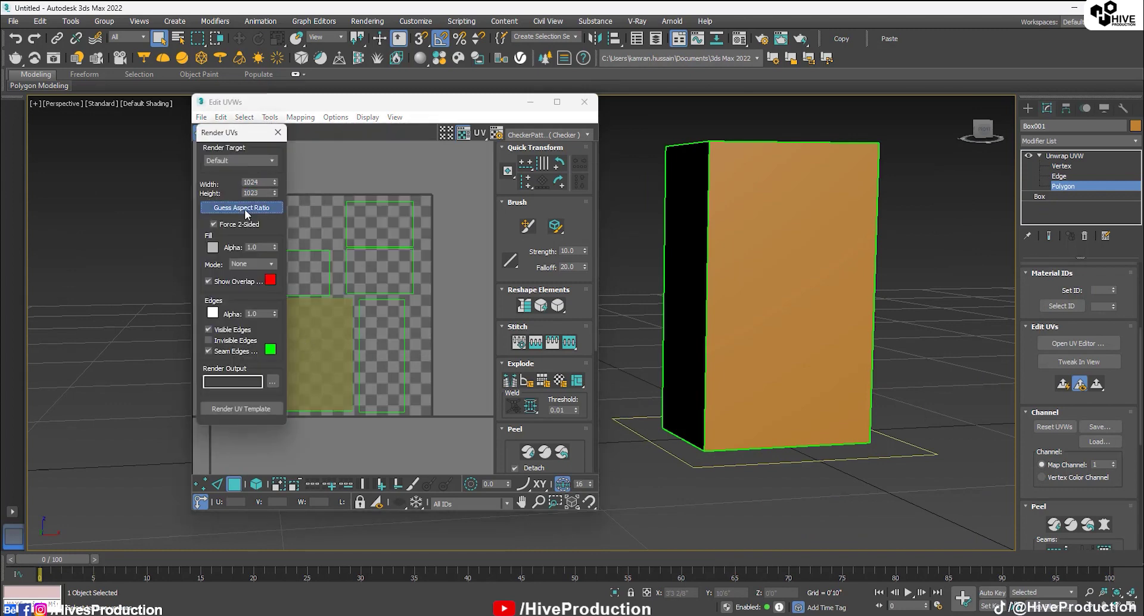
pyautogui.click(240, 409)
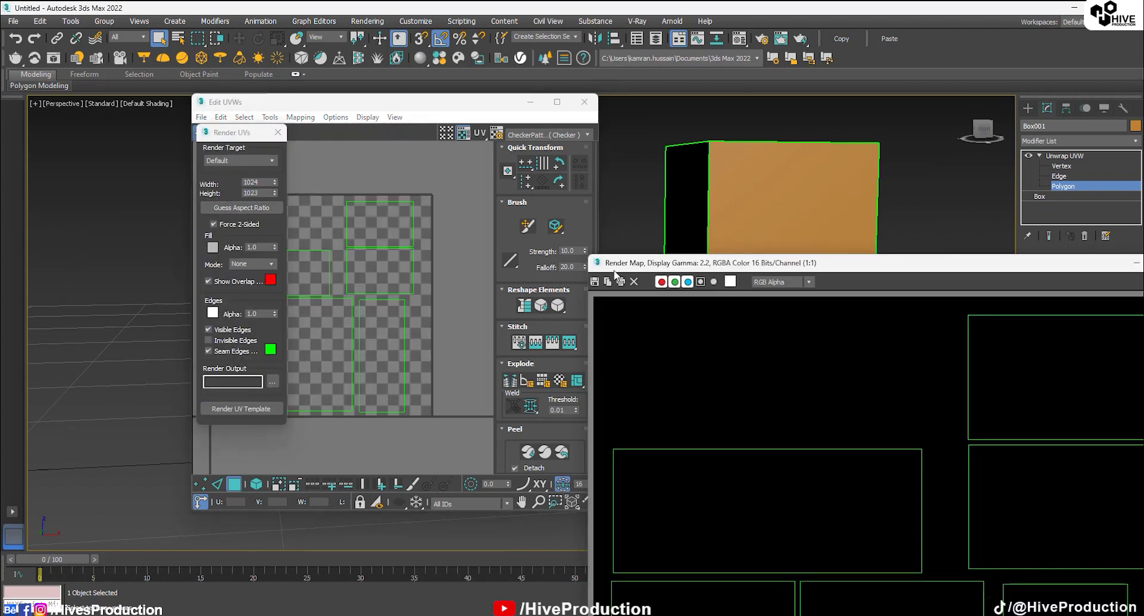
pyautogui.moveTo(614, 271); pyautogui.dragTo(262, 49)
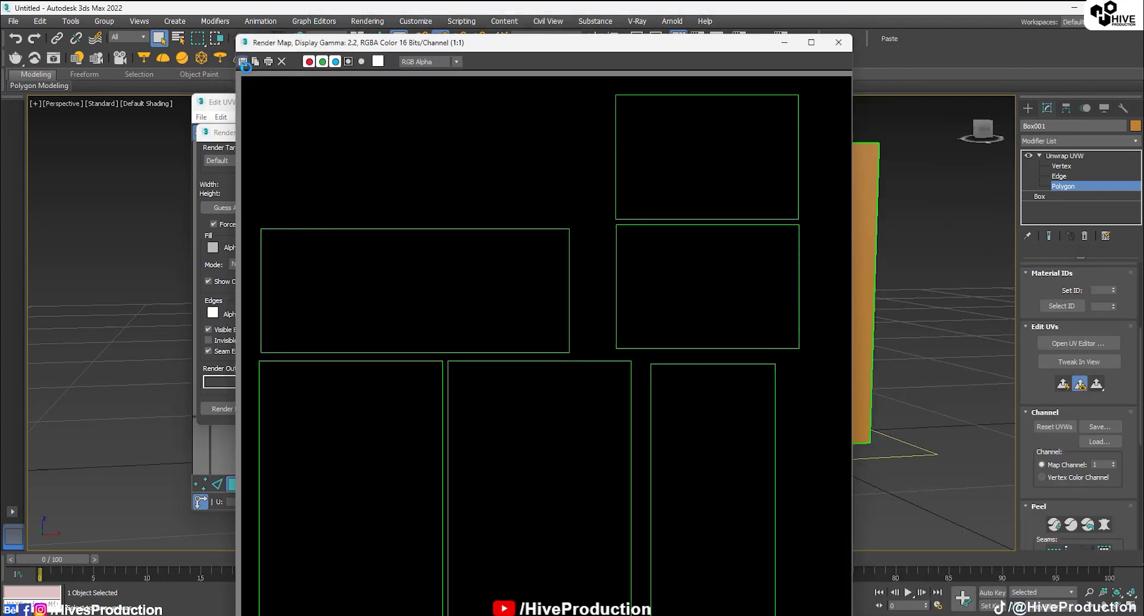
# Start saving the rendered template, create a folder named Packaging on the Desktop and open it
pyautogui.click(242, 62)
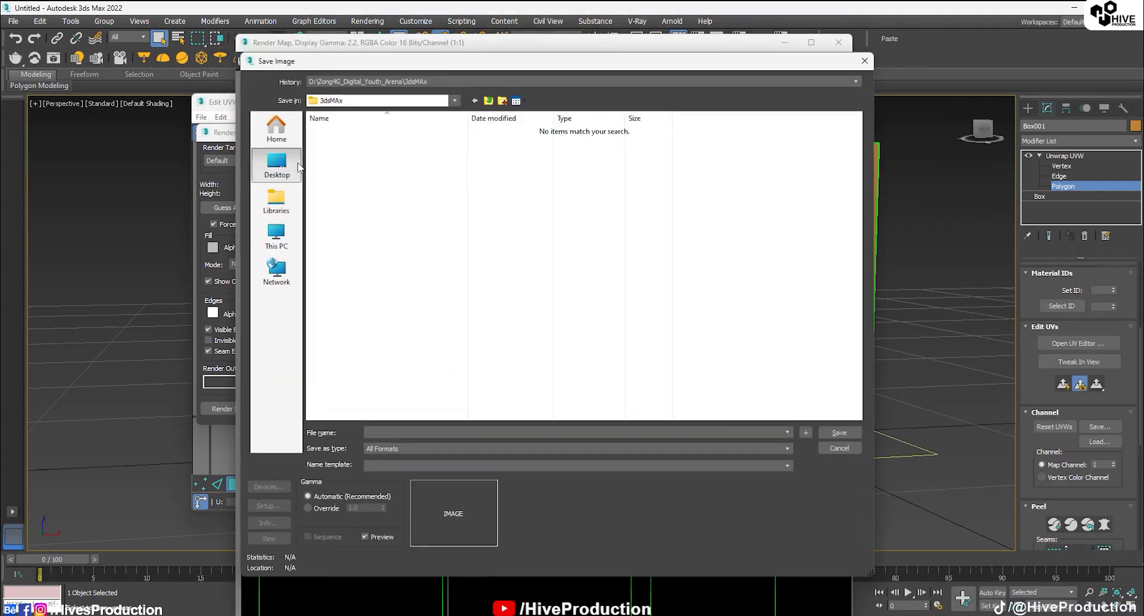
pyautogui.rightClick(678, 366)
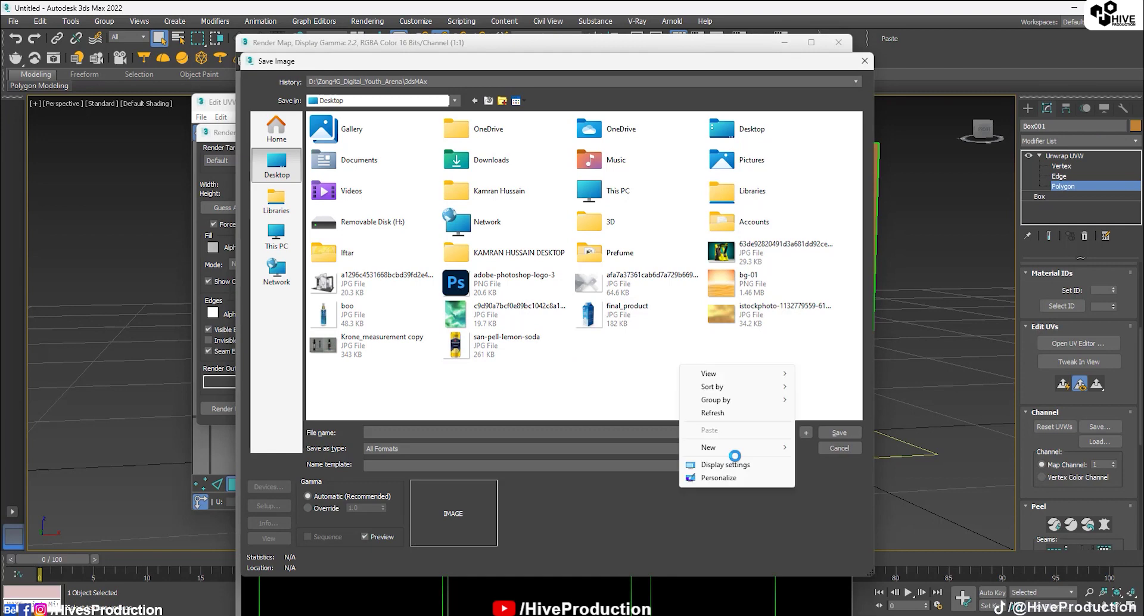
pyautogui.moveTo(739, 441)
pyautogui.click(819, 443)
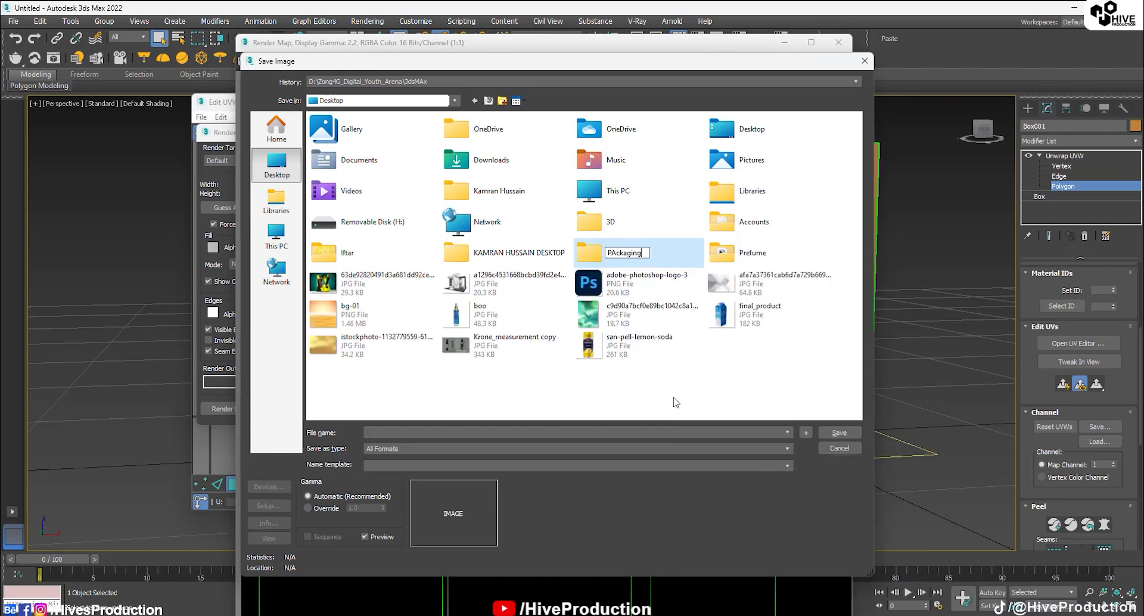
pyautogui.press('Delete')
pyautogui.write('a')
pyautogui.press('\\')
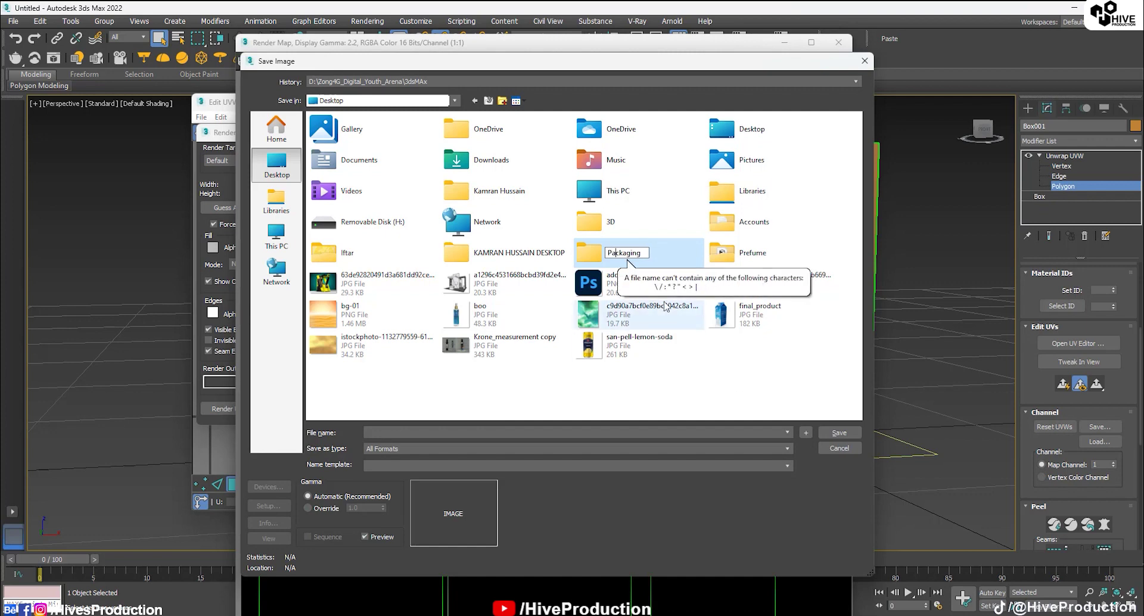
pyautogui.doubleClick(674, 251)
# Create an Unwrap folder inside Packaging, save the template there as a PNG named Packaging, and close the render window
pyautogui.rightClick(560, 262)
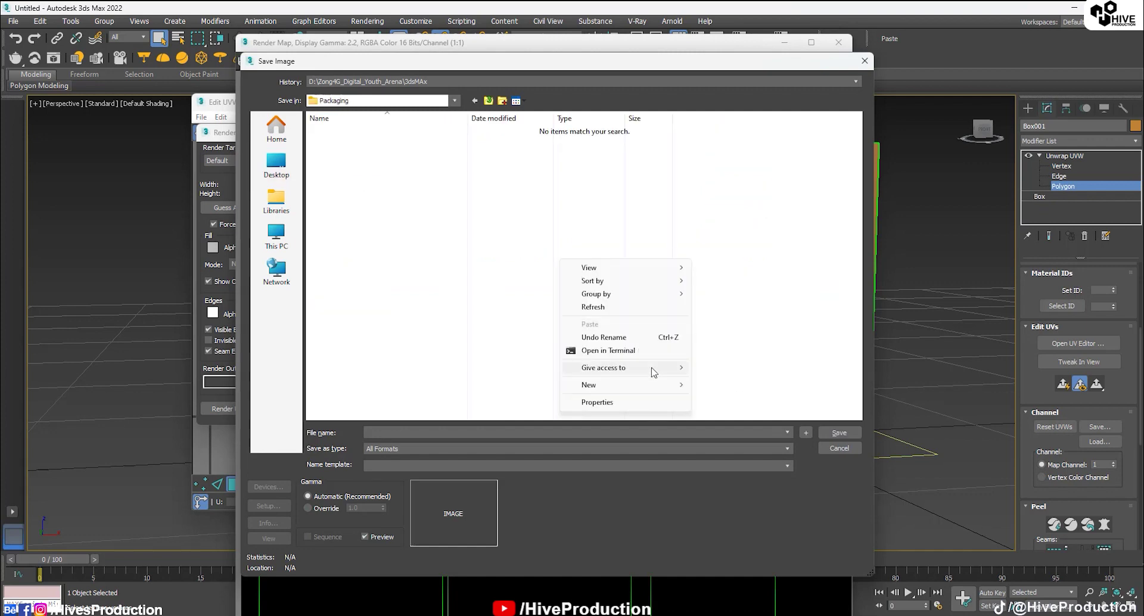
pyautogui.moveTo(677, 376)
pyautogui.click(715, 380)
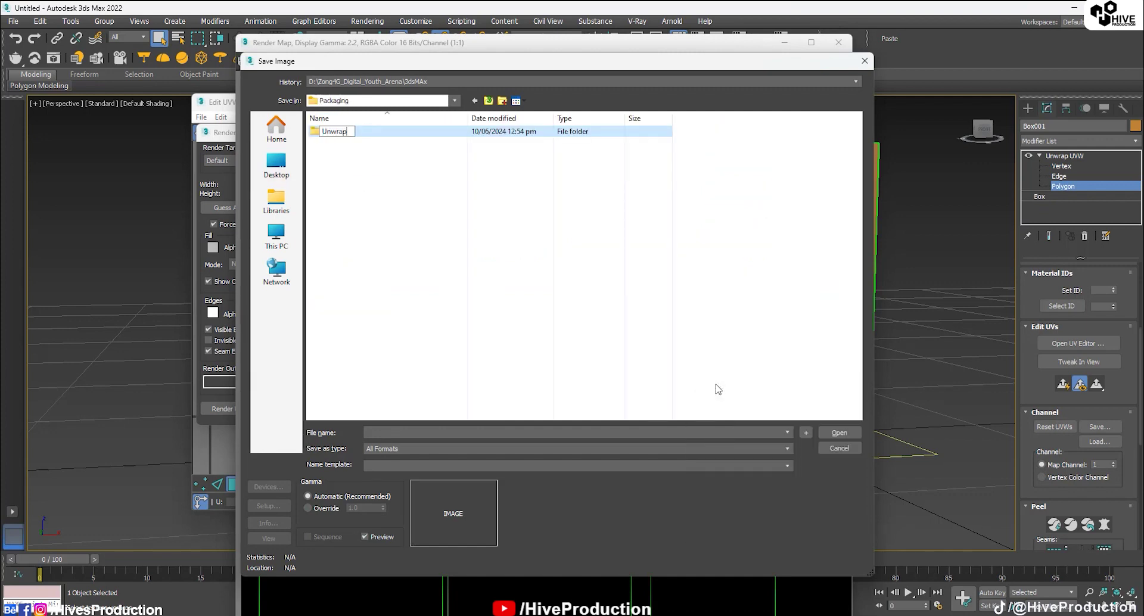
pyautogui.press('Return')
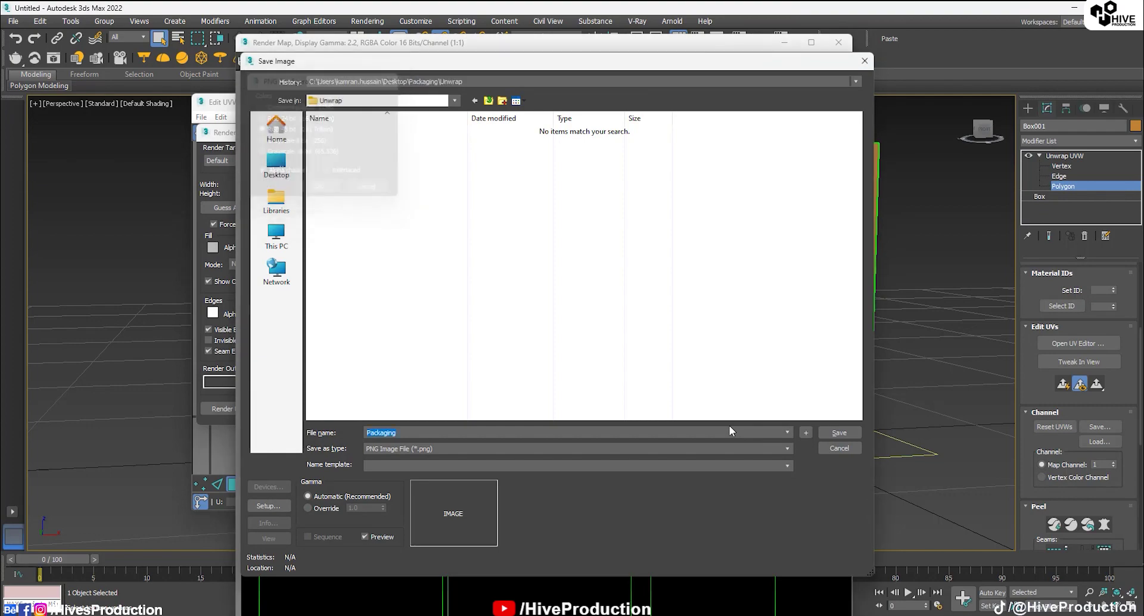
pyautogui.press('Return')
pyautogui.click(837, 43)
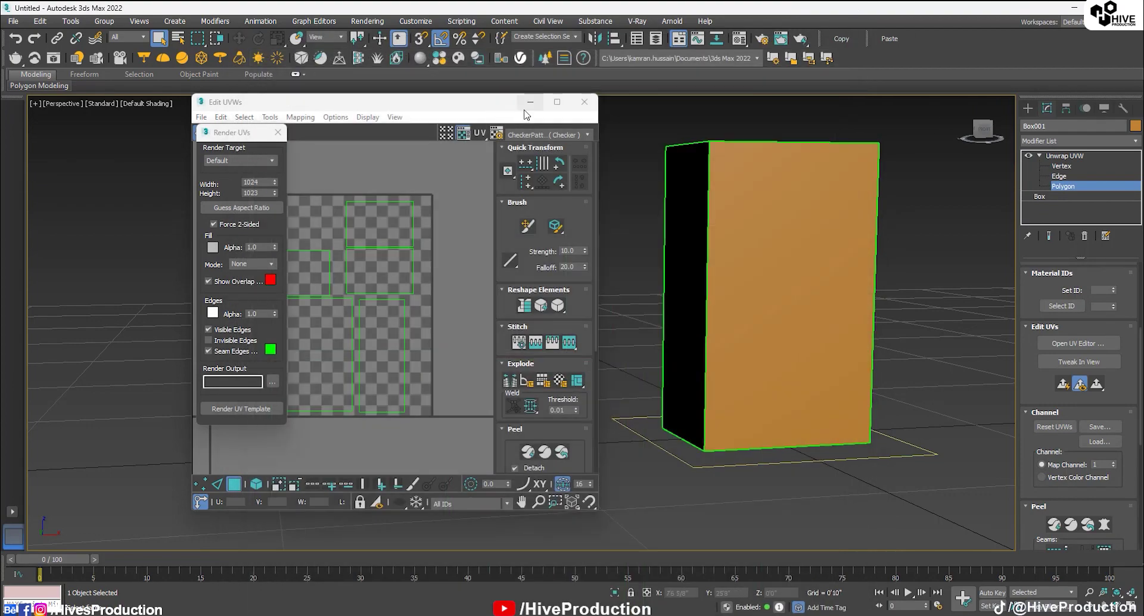
# Switch to Photoshop and open the Packaging PNG from the Unwrap folder inside Desktop's Packaging folder
pyautogui.moveTo(447, 8); pyautogui.dragTo(446, 1)
pyautogui.click(34, 109)
pyautogui.hotkey('ctrl', 'o')
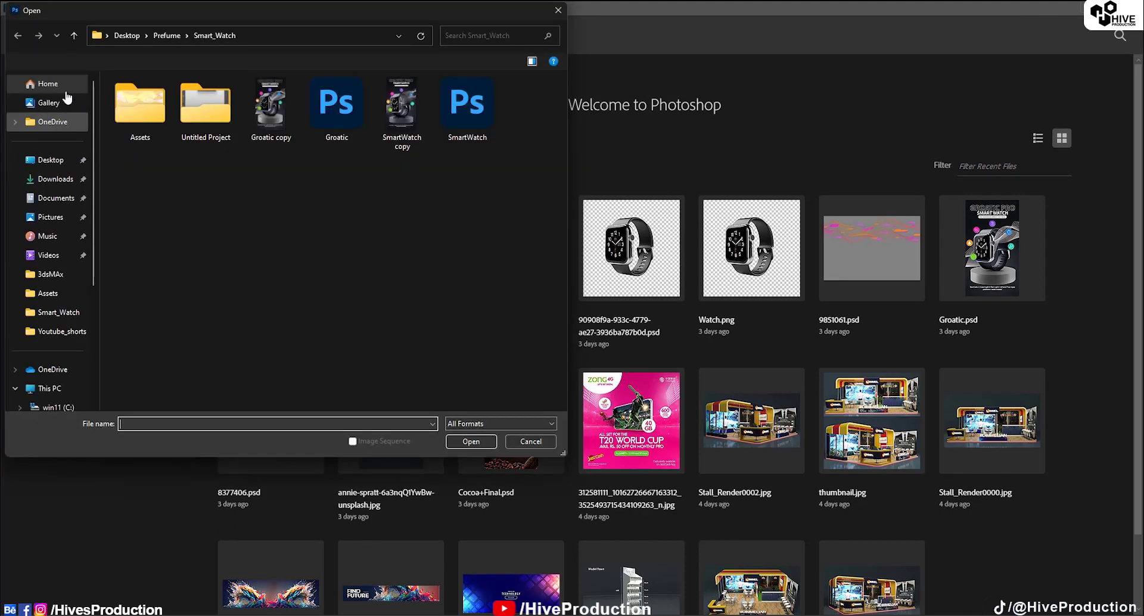
pyautogui.click(36, 80)
pyautogui.moveTo(266, 18); pyautogui.dragTo(475, 81)
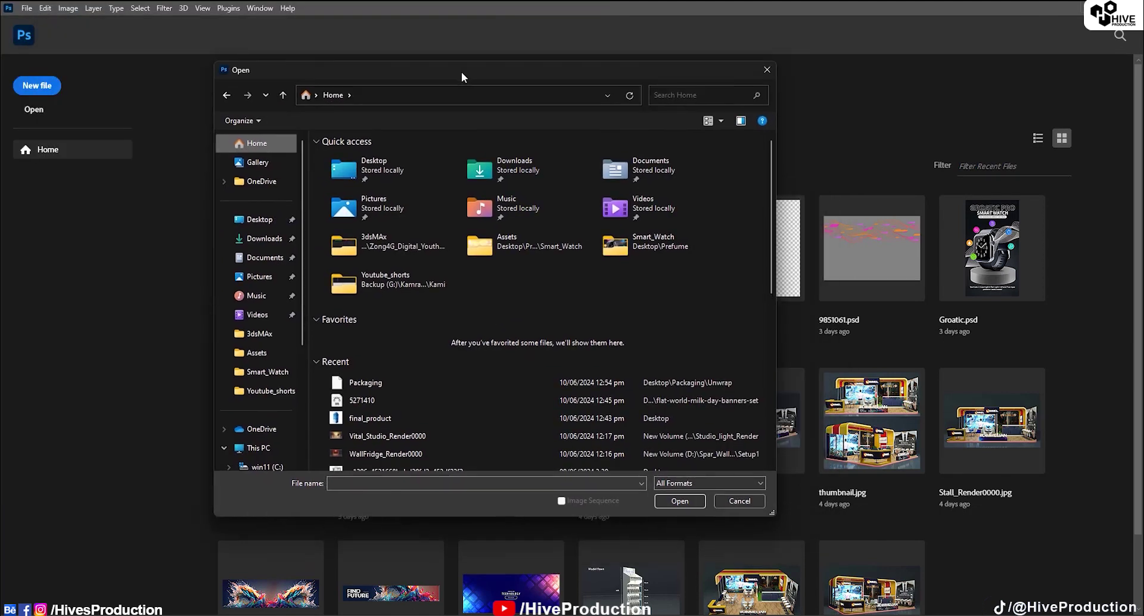
pyautogui.click(260, 219)
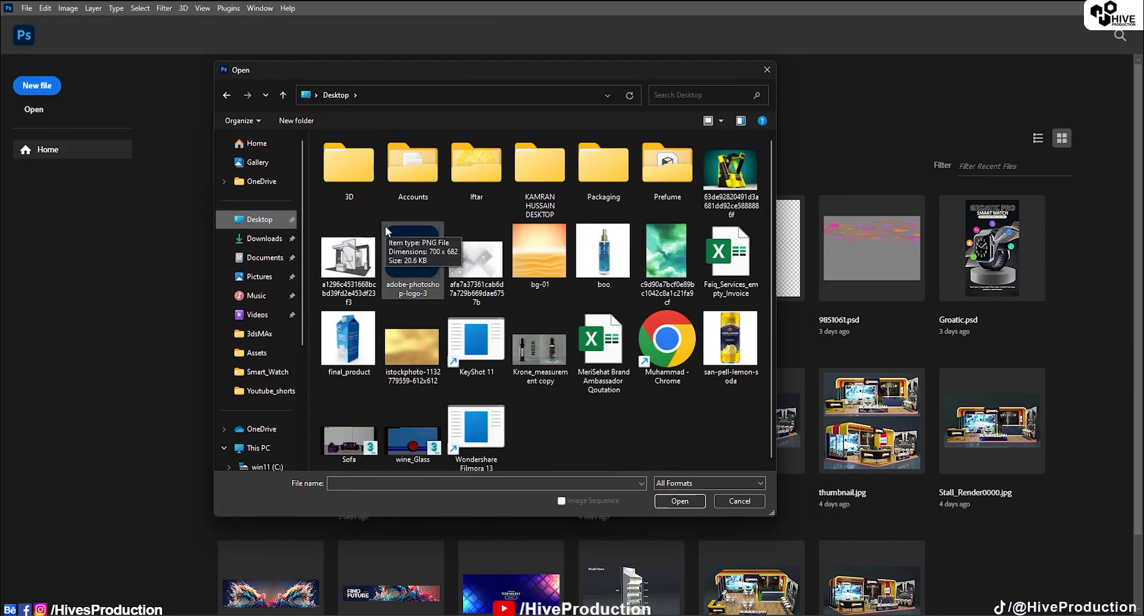
pyautogui.doubleClick(603, 165)
pyautogui.doubleClick(360, 157)
pyautogui.doubleClick(359, 160)
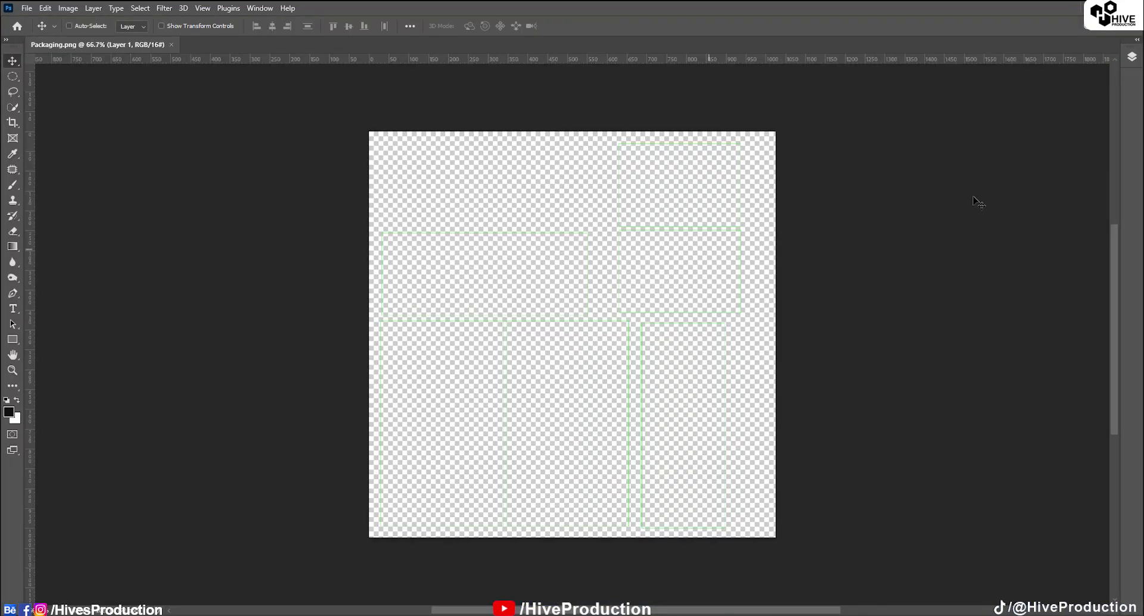
# Add a new layer beneath the UV template layer and fill it with the dark foreground colour
pyautogui.click(1131, 57)
pyautogui.click(1083, 410)
pyautogui.moveTo(1031, 128); pyautogui.dragTo(1043, 173)
pyautogui.hotkey('alt', 'BackSpace')
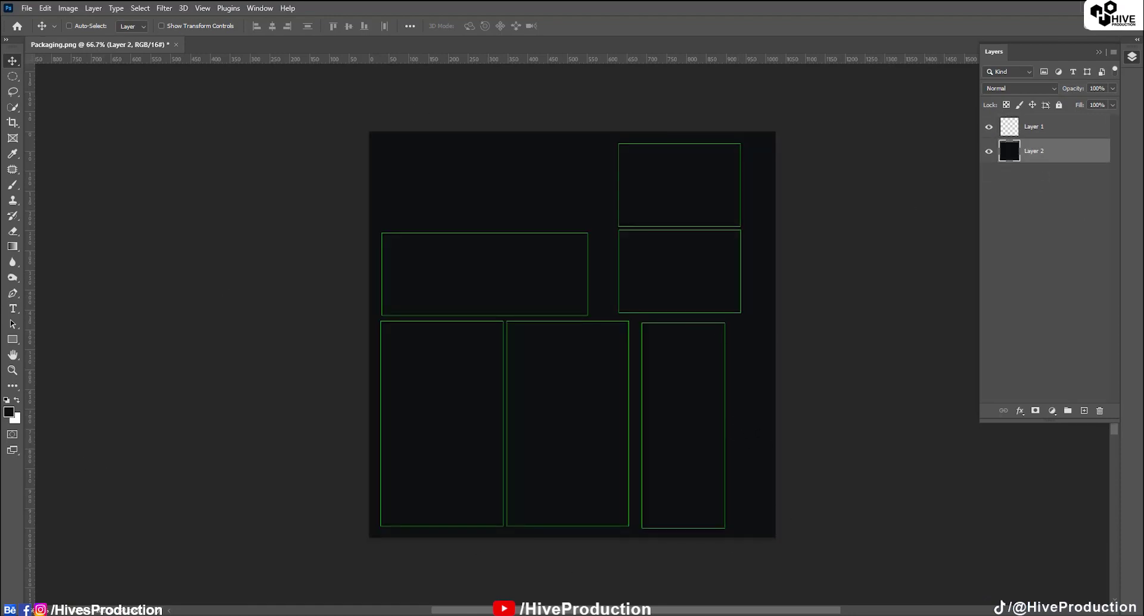
# Switch to the browser and view the Freepik page of the "Flat world milk day banners set"
pyautogui.hotkey('alt', 'Tab')
pyautogui.click(822, 15)
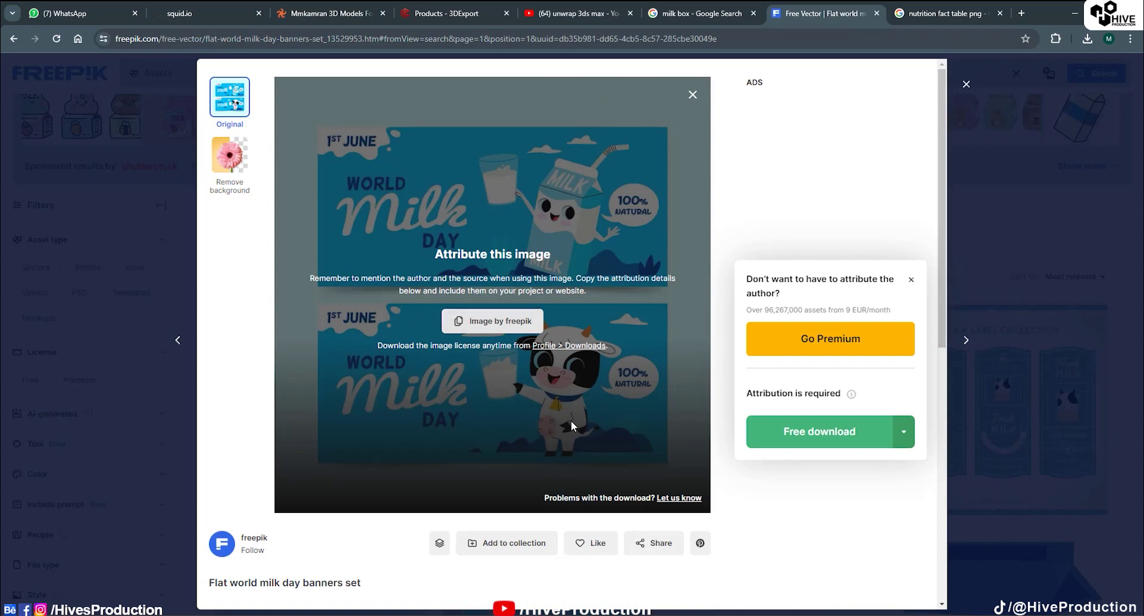
pyautogui.click(791, 449)
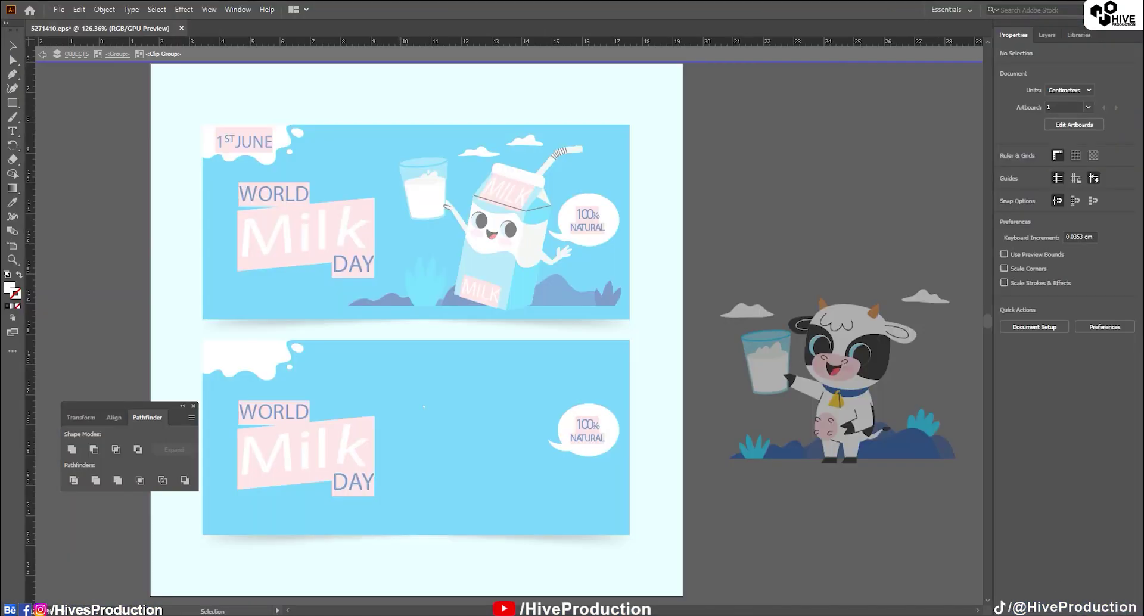
# In Illustrator, select the lower milk banner's blue background and copy its fill hex code 49BAF2
pyautogui.moveTo(638, 427); pyautogui.dragTo(535, 446)
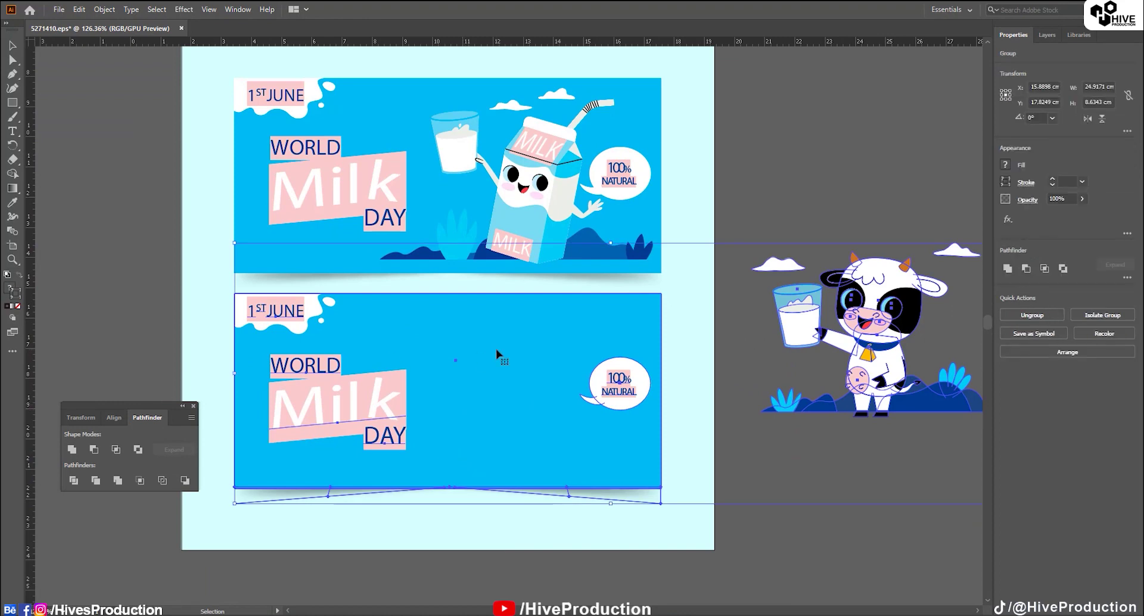
pyautogui.doubleClick(538, 415)
pyautogui.click(538, 415)
pyautogui.click(10, 288)
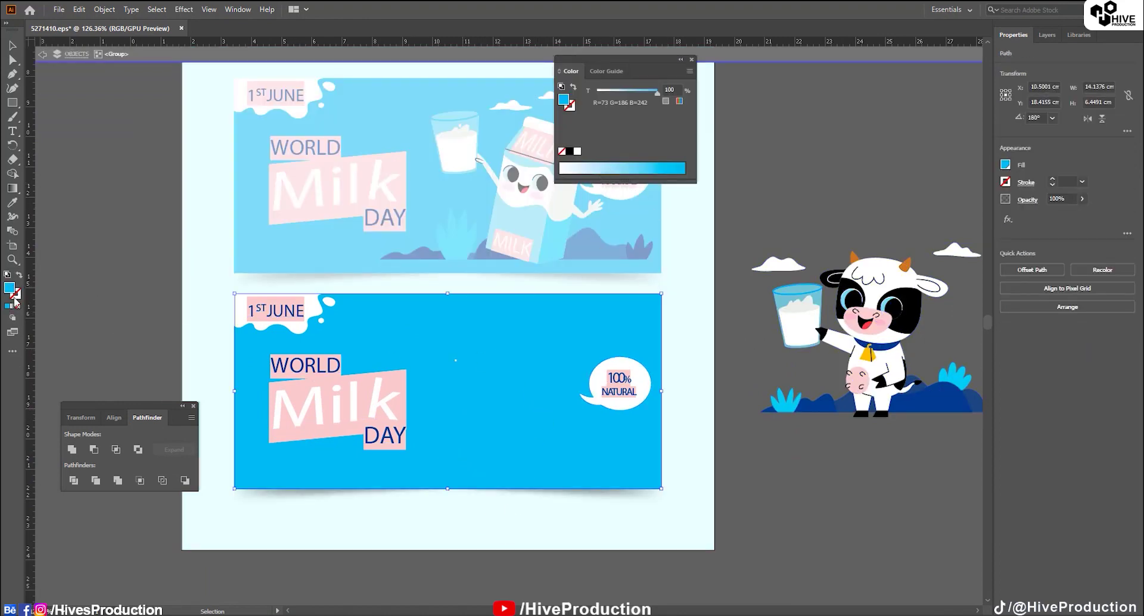
pyautogui.doubleClick(10, 289)
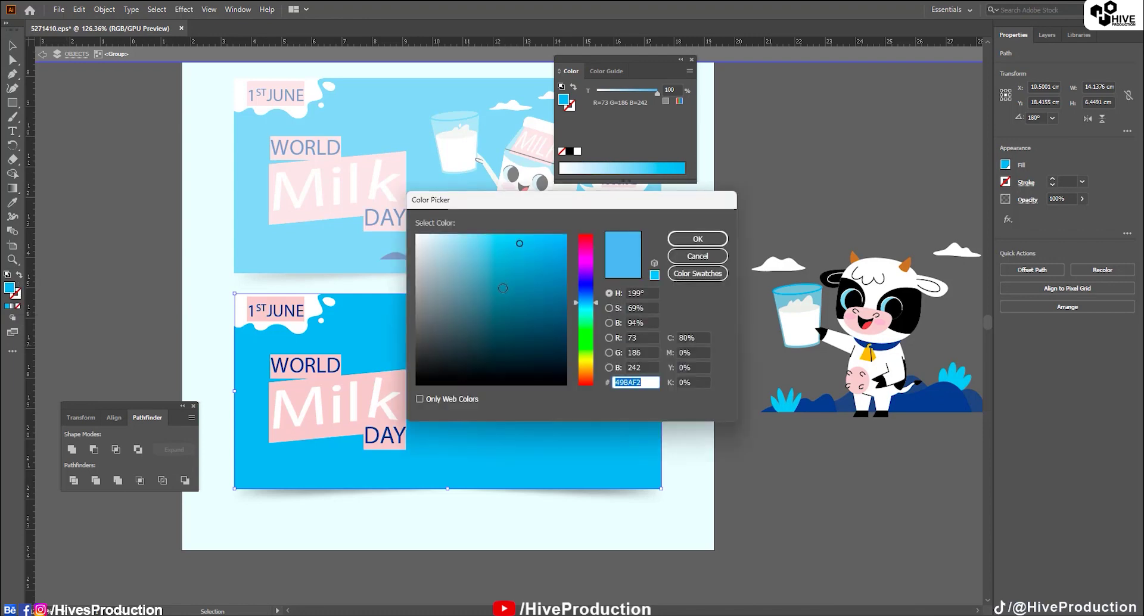
pyautogui.rightClick(629, 383)
pyautogui.click(667, 424)
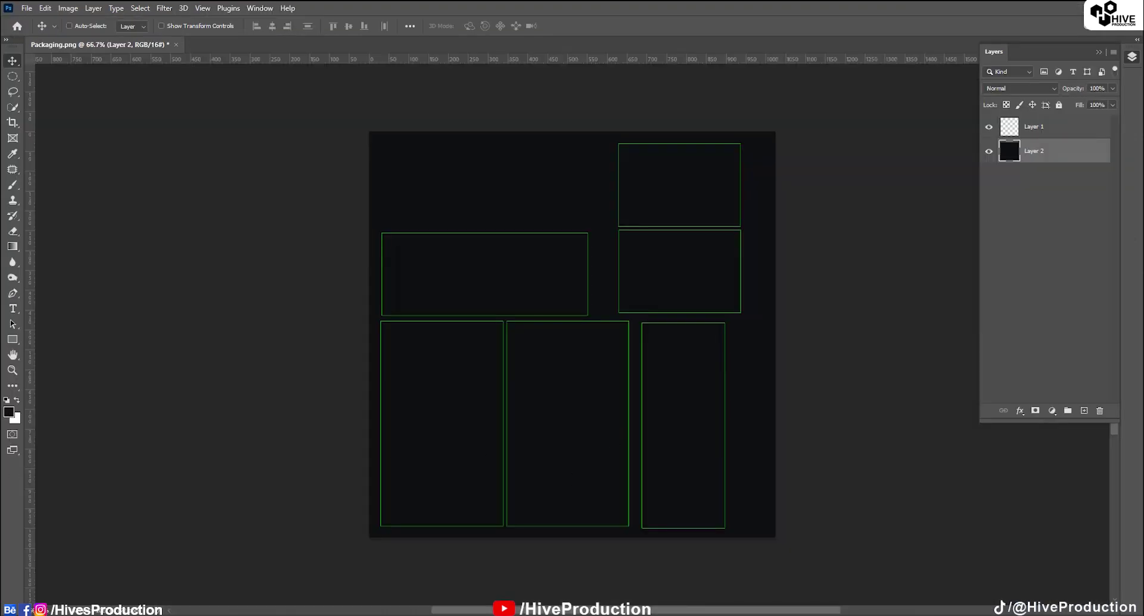
# Switch to Photoshop, set the foreground colour to 49BAF2 and fill the background layer beneath the UV template with it
pyautogui.press('i')
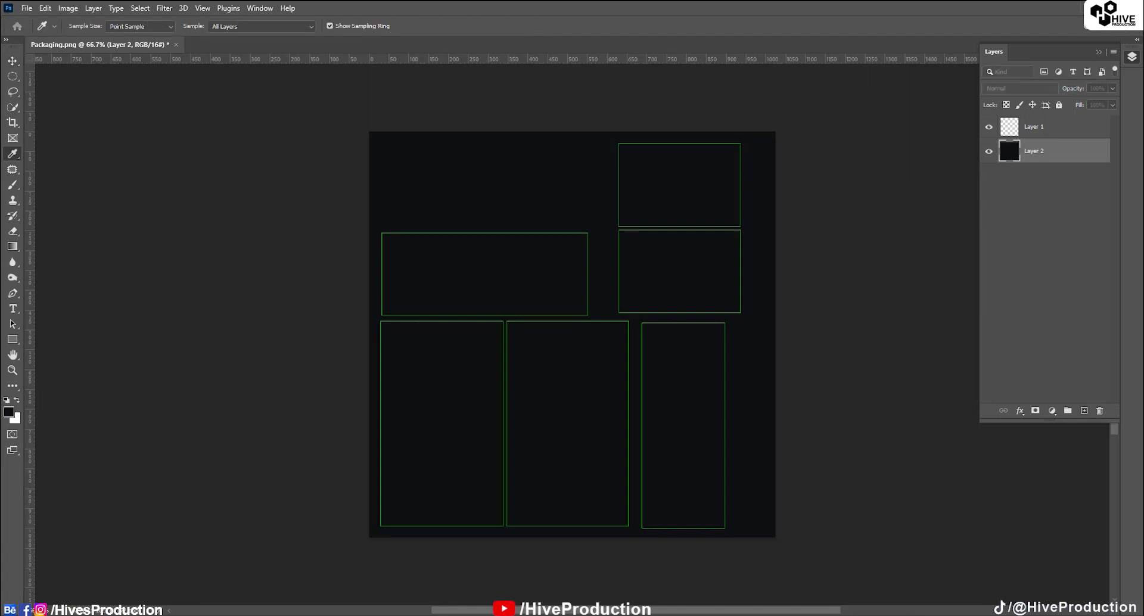
pyautogui.moveTo(810, 485); pyautogui.dragTo(687, 215)
pyautogui.hotkey('ctrl', 'v')
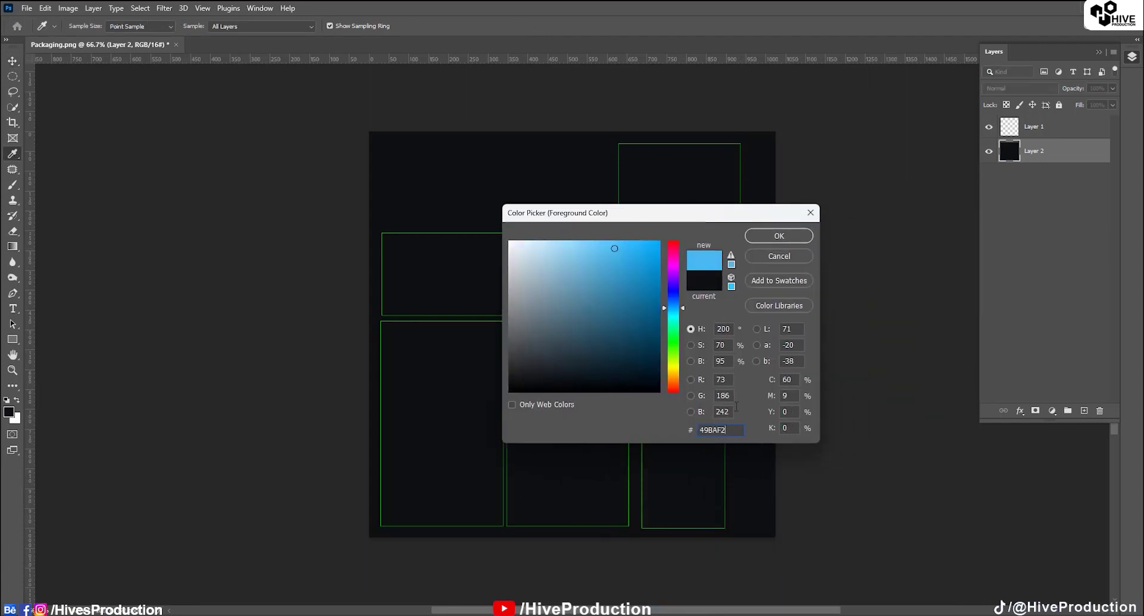
pyautogui.click(766, 238)
pyautogui.press('v')
pyautogui.hotkey('alt', 'BackSpace')
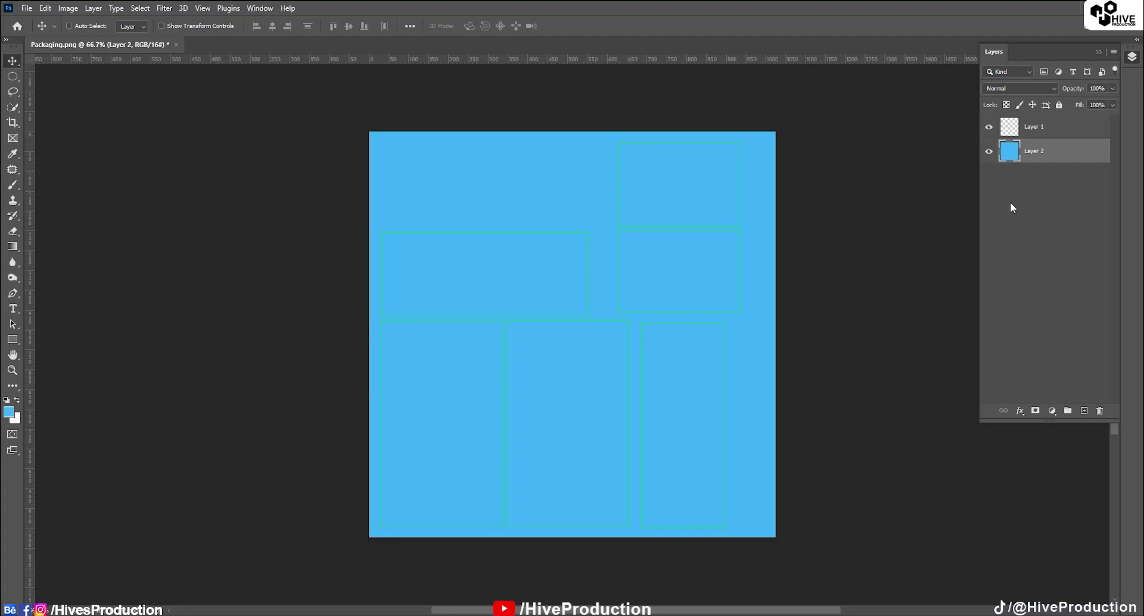
# Choose a deeper, less bright blue as the foreground colour and refill the background layer with it
pyautogui.click(10, 414)
pyautogui.click(620, 286)
pyautogui.click(778, 234)
pyautogui.hotkey('alt', 'BackSpace')
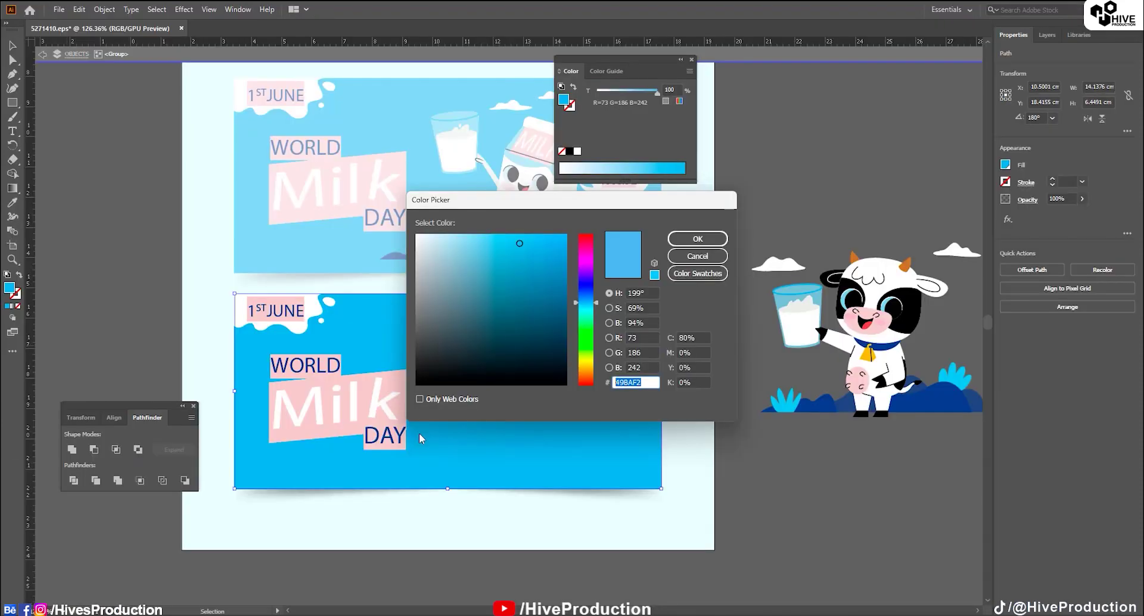
# Switch to Illustrator, close the colour picker unchanged and copy the cow illustration together with its clouds and bushes
pyautogui.click(697, 255)
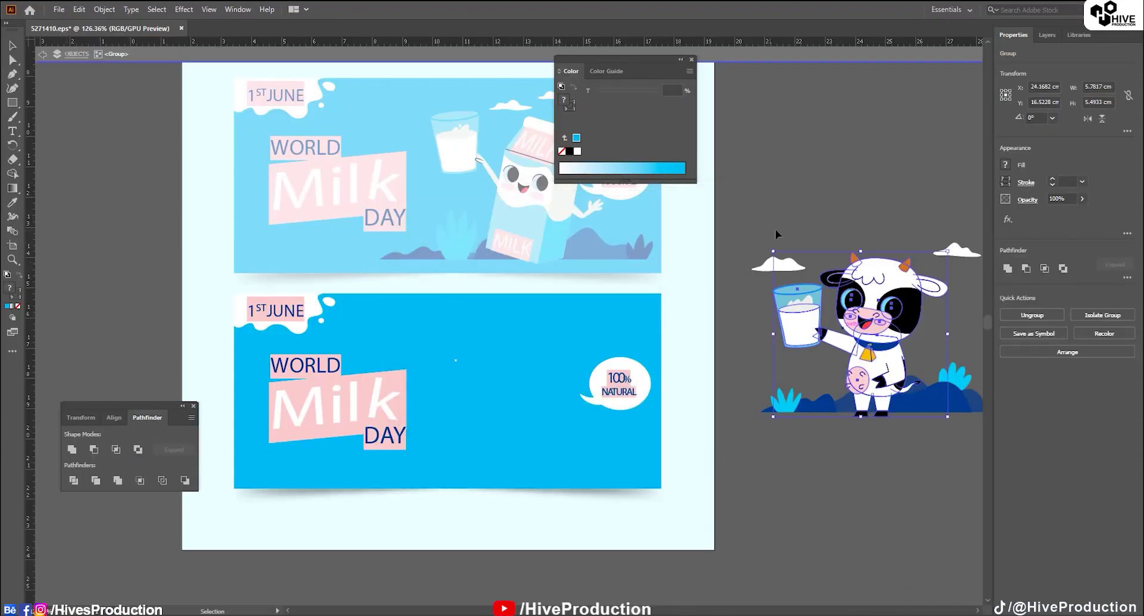
pyautogui.hscroll(4, 775, 228)
pyautogui.moveTo(774, 228); pyautogui.dragTo(862, 430)
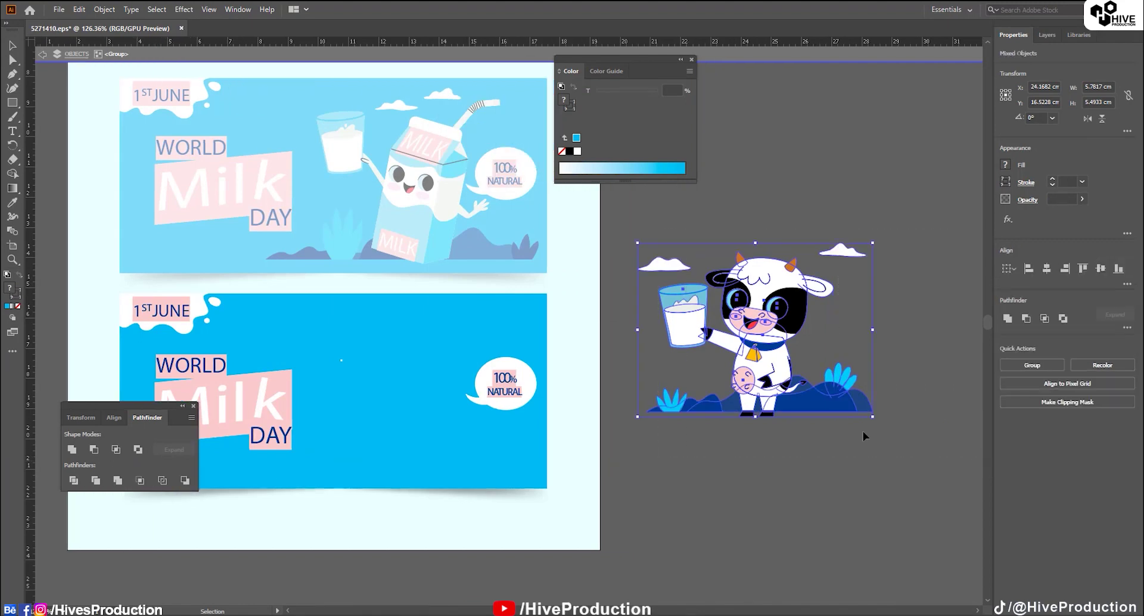
pyautogui.click(83, 10)
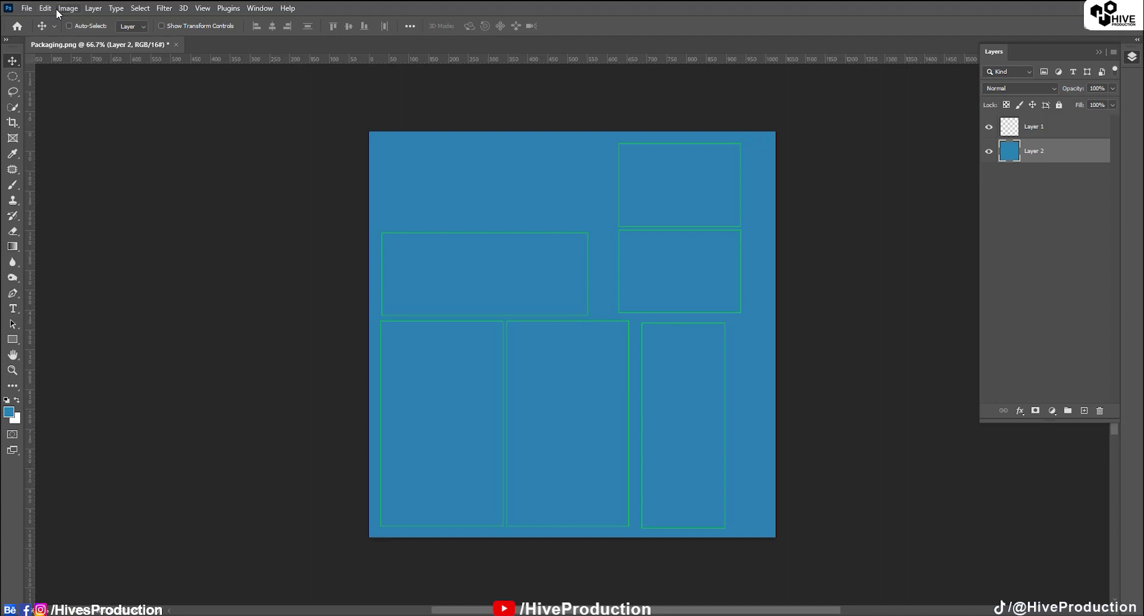
# Switch to Photoshop, paste the cow illustration and place it in the lower half of the tall middle panel, scaled to about 134%
pyautogui.click(45, 8)
pyautogui.click(57, 122)
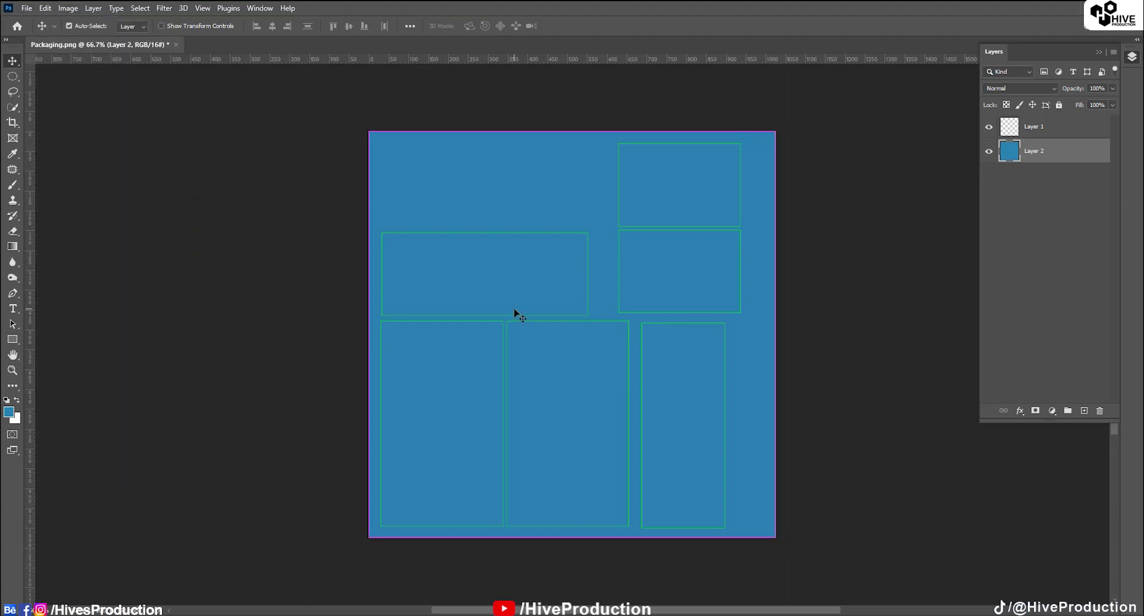
pyautogui.click(619, 167)
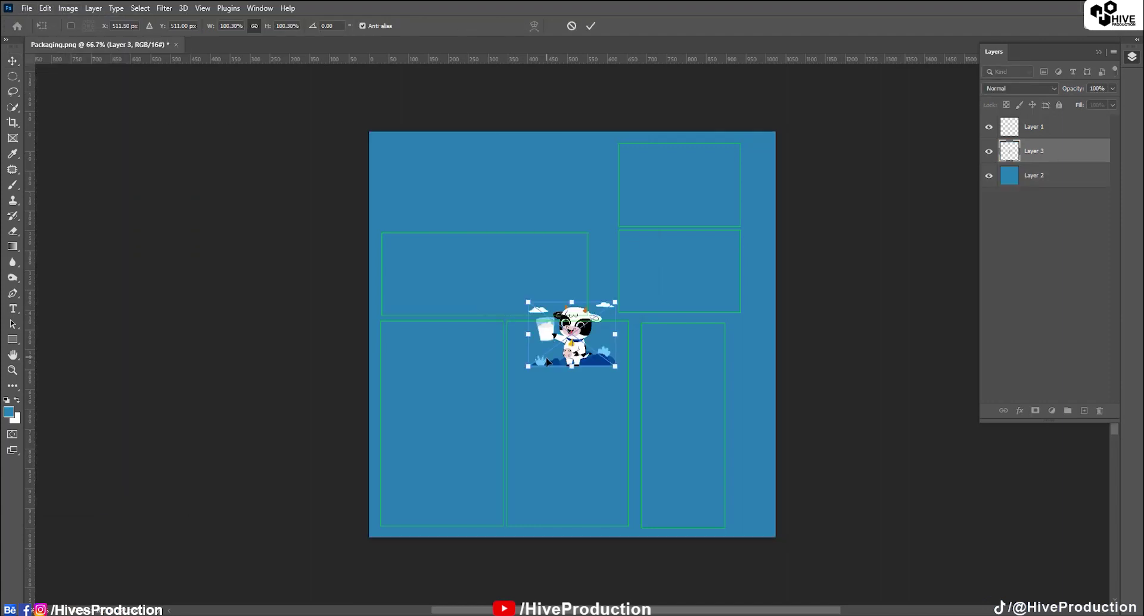
pyautogui.moveTo(572, 344); pyautogui.dragTo(574, 455)
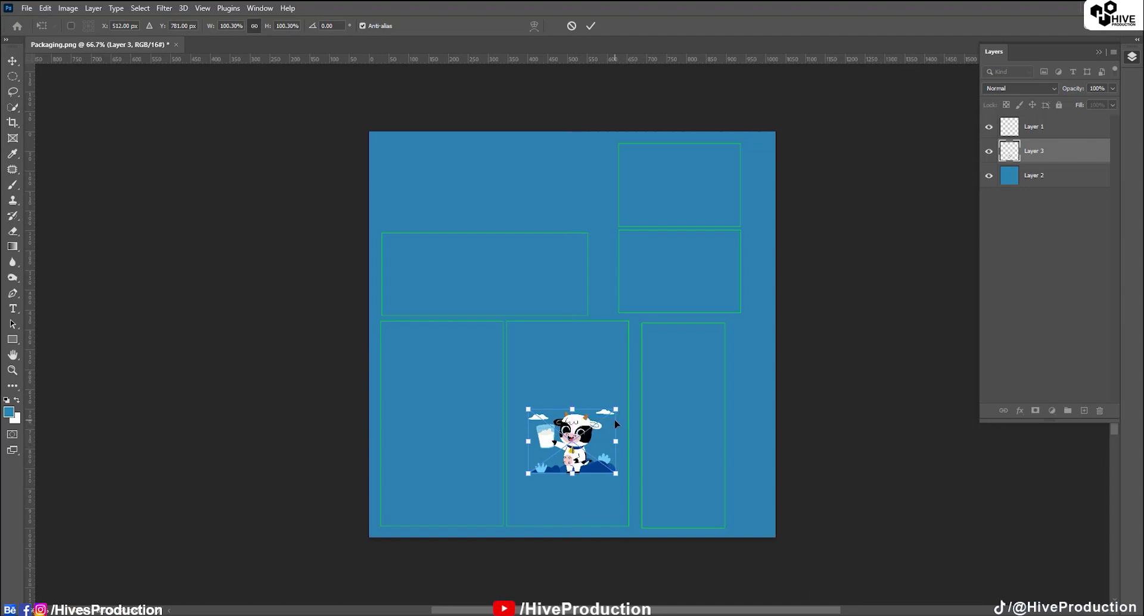
pyautogui.hotkey('ctrl', '+')
pyautogui.keyDown('alt'); pyautogui.moveTo(631, 344); pyautogui.dragTo(649, 327); pyautogui.keyUp('alt')
pyautogui.moveTo(481, 326); pyautogui.dragTo(475, 323)
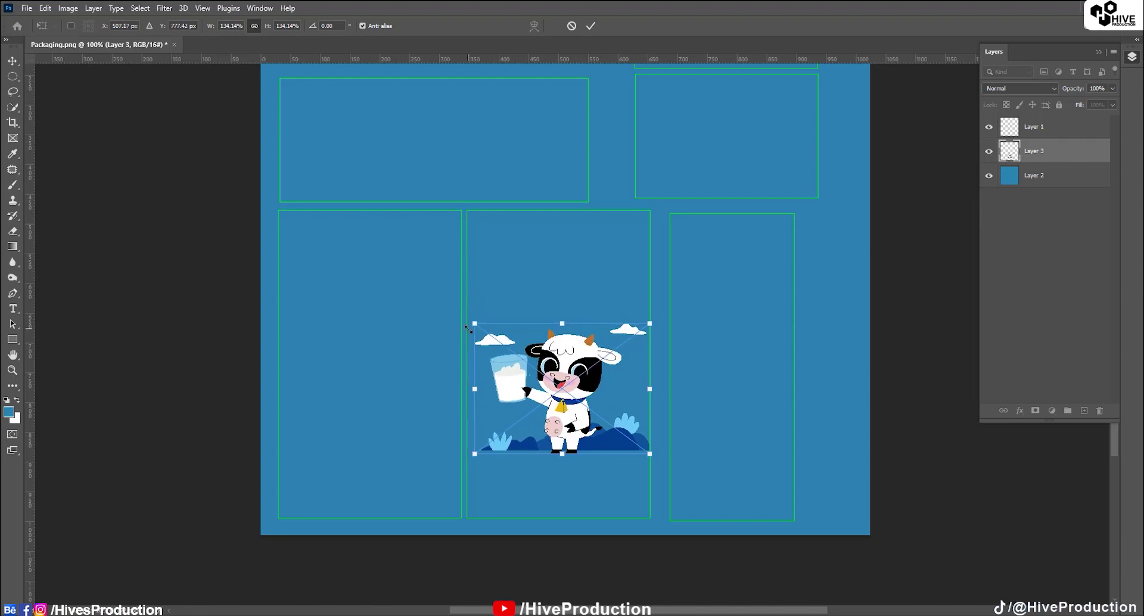
pyautogui.press('Return')
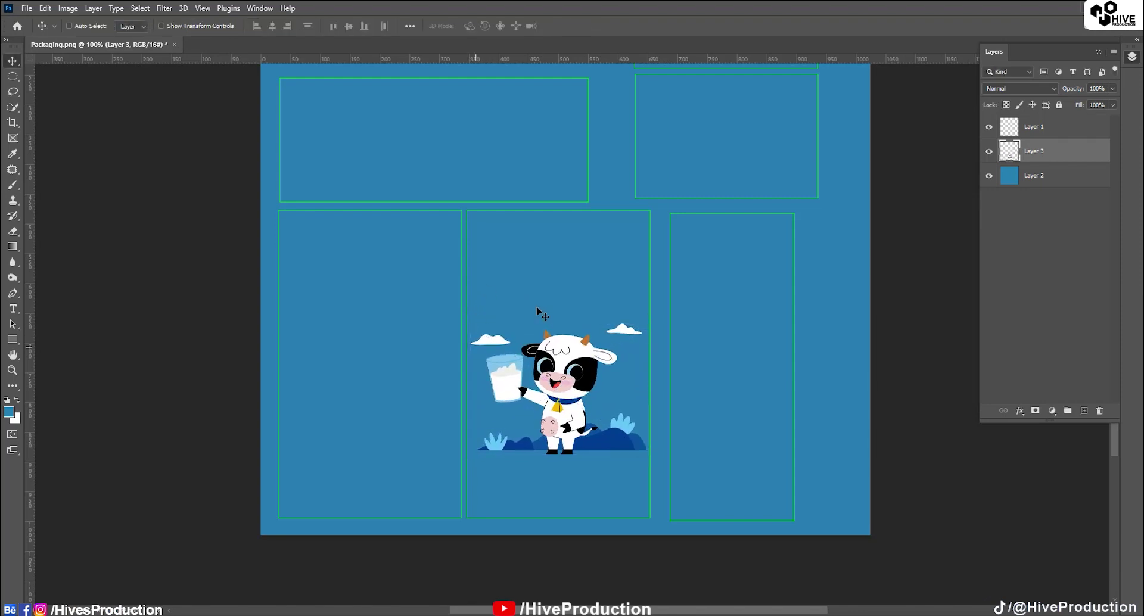
# On a new layer, draw a closed Pen path with a wavy lower edge across the middle panel's top and make it a selection
pyautogui.click(12, 293)
pyautogui.click(1083, 411)
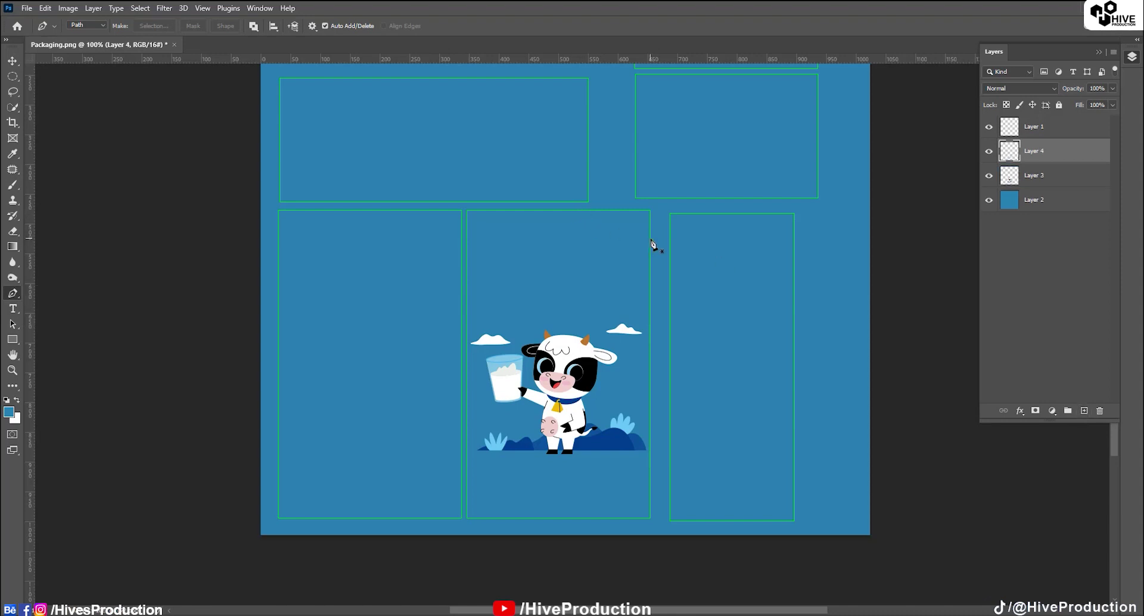
pyautogui.click(650, 245)
pyautogui.click(650, 210)
pyautogui.rightClick(517, 255)
pyautogui.click(545, 308)
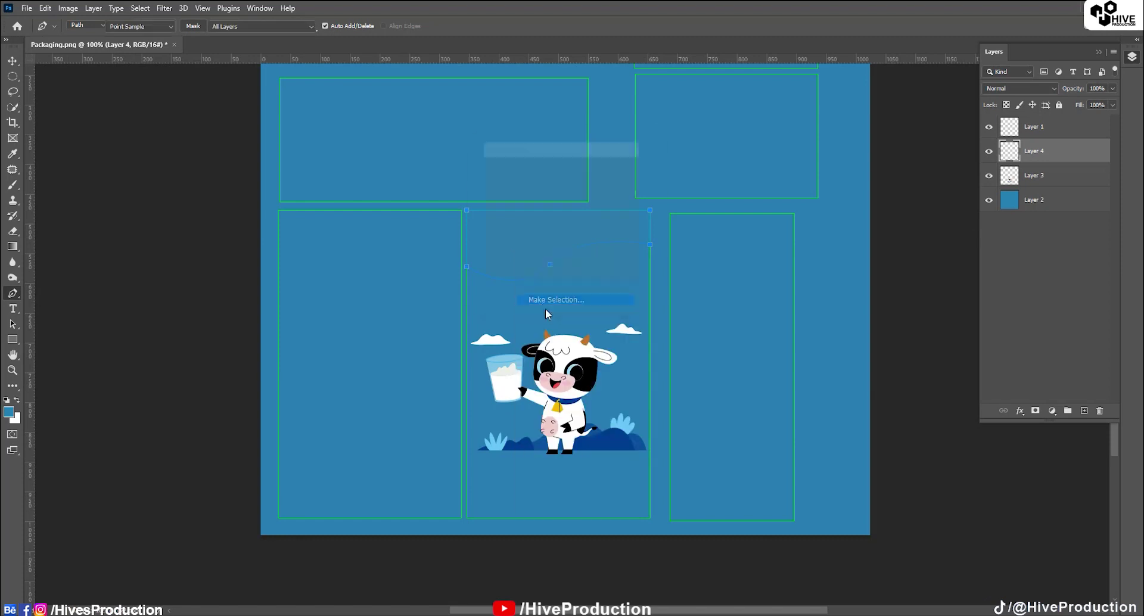
pyautogui.press('Return')
# Sample the bushes' dark blue as the background colour, fill the wavy selection with it and deselect
pyautogui.click(17, 417)
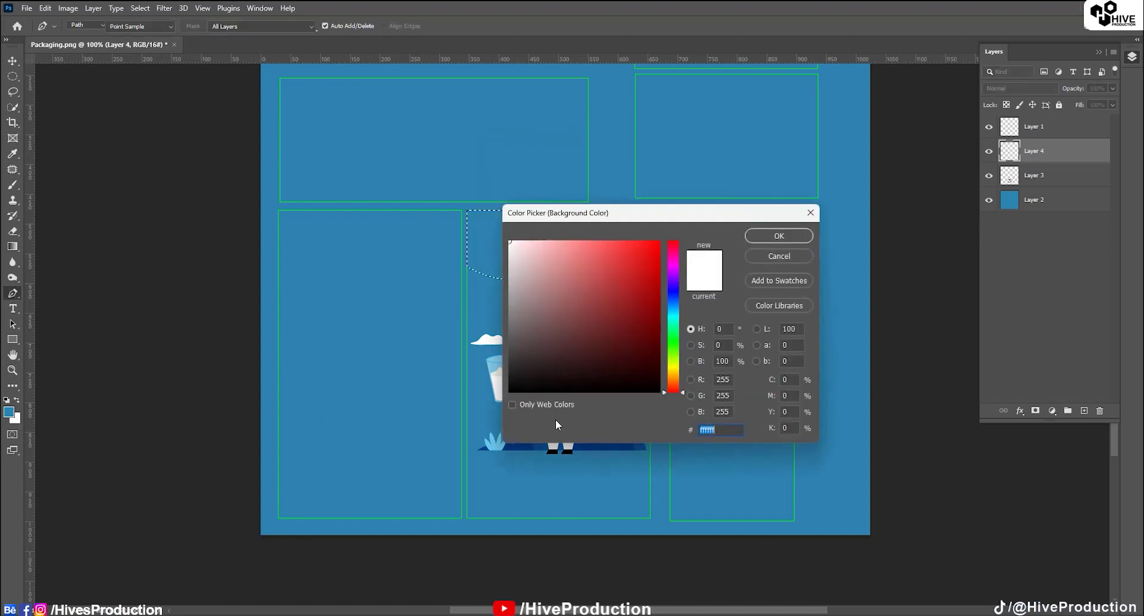
pyautogui.click(606, 446)
pyautogui.click(774, 236)
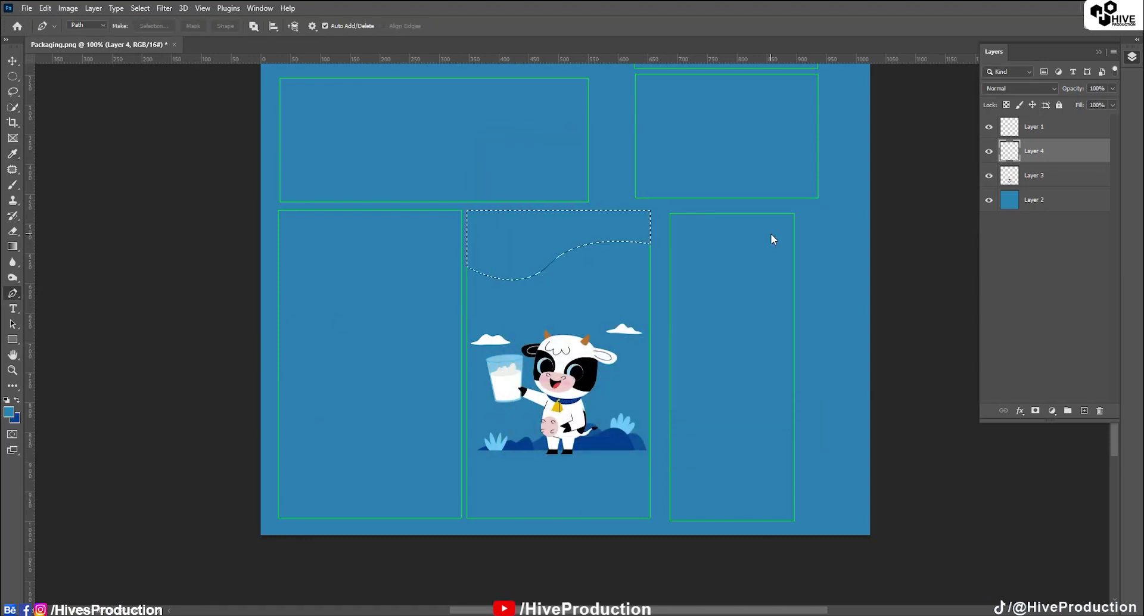
pyautogui.hotkey('ctrl', 'BackSpace')
pyautogui.hotkey('ctrl', 'd')
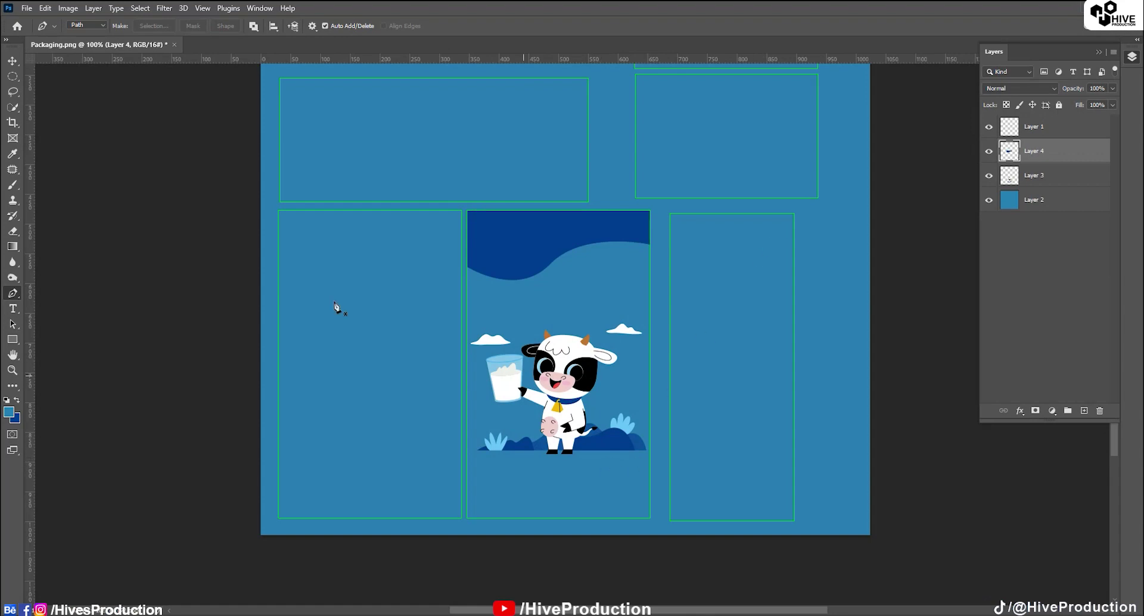
# Switch to Illustrator and copy the white splash shape from inside the lower banner's clip group
pyautogui.hotkey('alt', 'Tab')
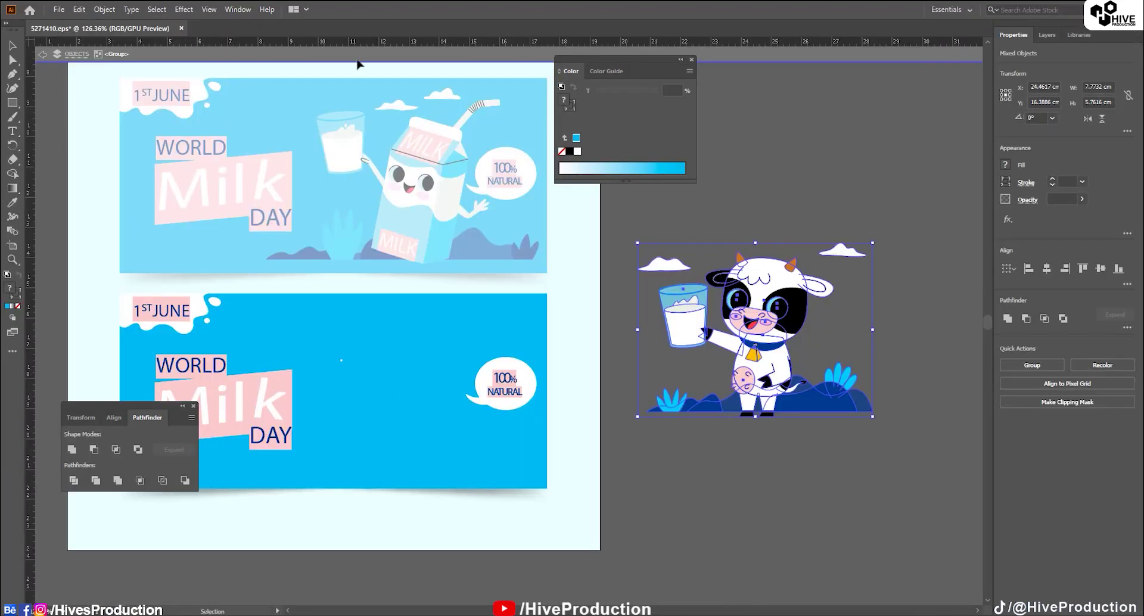
pyautogui.moveTo(195, 307); pyautogui.dragTo(197, 311)
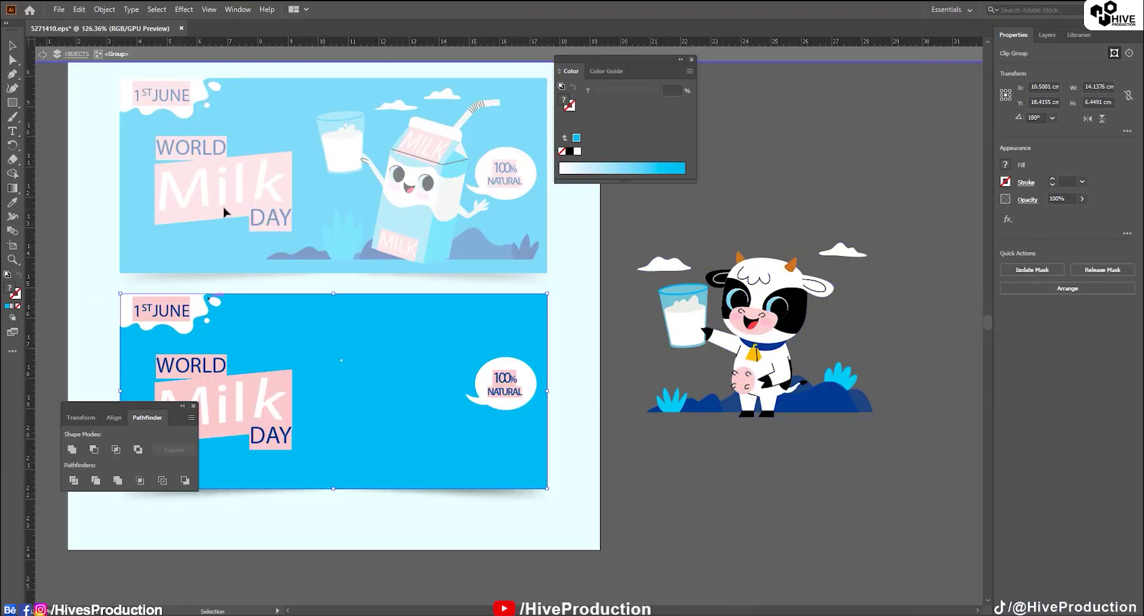
pyautogui.doubleClick(202, 307)
pyautogui.click(188, 299)
pyautogui.hotkey('ctrl', 'c')
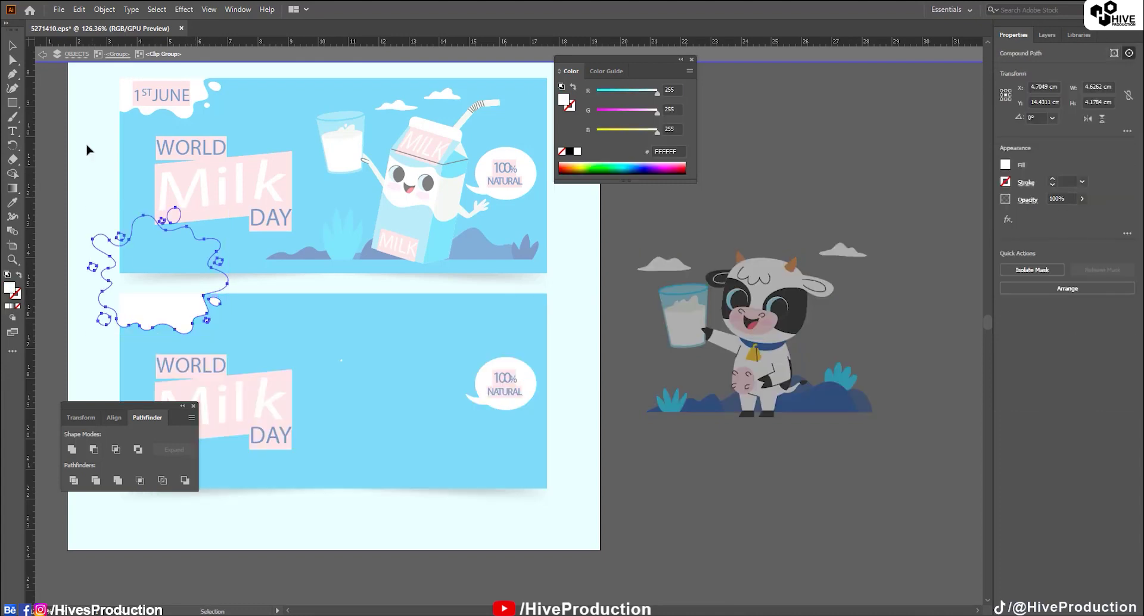
pyautogui.click(79, 9)
pyautogui.click(100, 67)
# Switch to Photoshop, paste the white splash and place it over the middle panel's top-right corner
pyautogui.hotkey('alt', 'Tab')
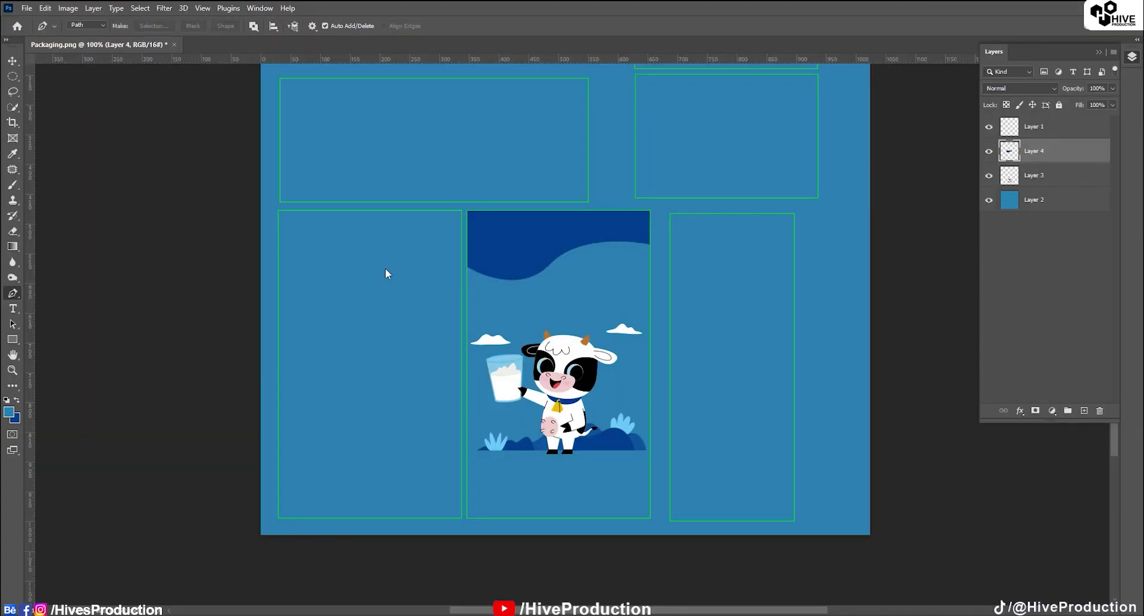
pyautogui.hotkey('ctrl', 'v')
pyautogui.click(620, 168)
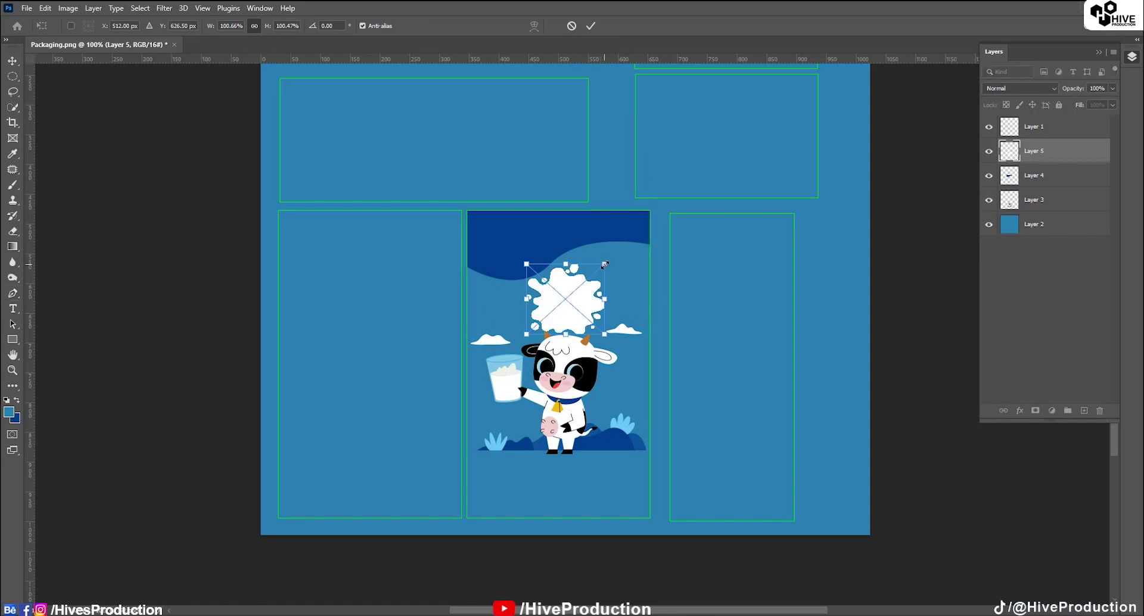
pyautogui.moveTo(578, 318); pyautogui.dragTo(635, 244)
pyautogui.press('p')
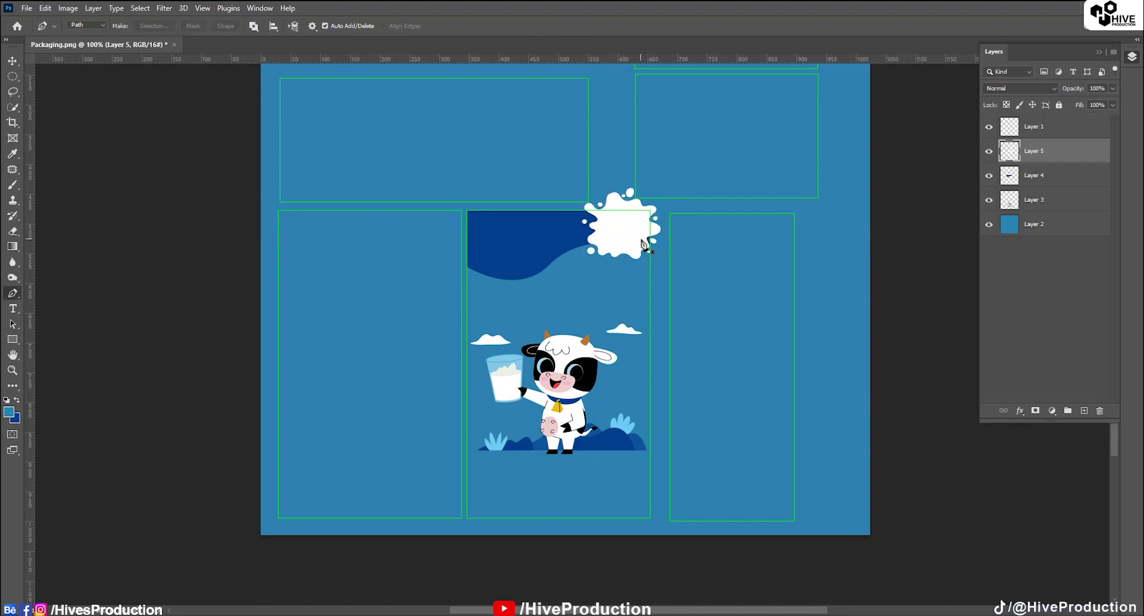
# Duplicate the white splash three times and line the copies up along the middle panel's bottom edge
pyautogui.press('v')
pyautogui.keyDown('alt'); pyautogui.moveTo(627, 286); pyautogui.dragTo(502, 512); pyautogui.keyUp('alt')
pyautogui.keyDown('alt'); pyautogui.moveTo(503, 507); pyautogui.dragTo(559, 523); pyautogui.keyUp('alt')
pyautogui.keyDown('alt'); pyautogui.moveTo(551, 513); pyautogui.dragTo(616, 516); pyautogui.keyUp('alt')
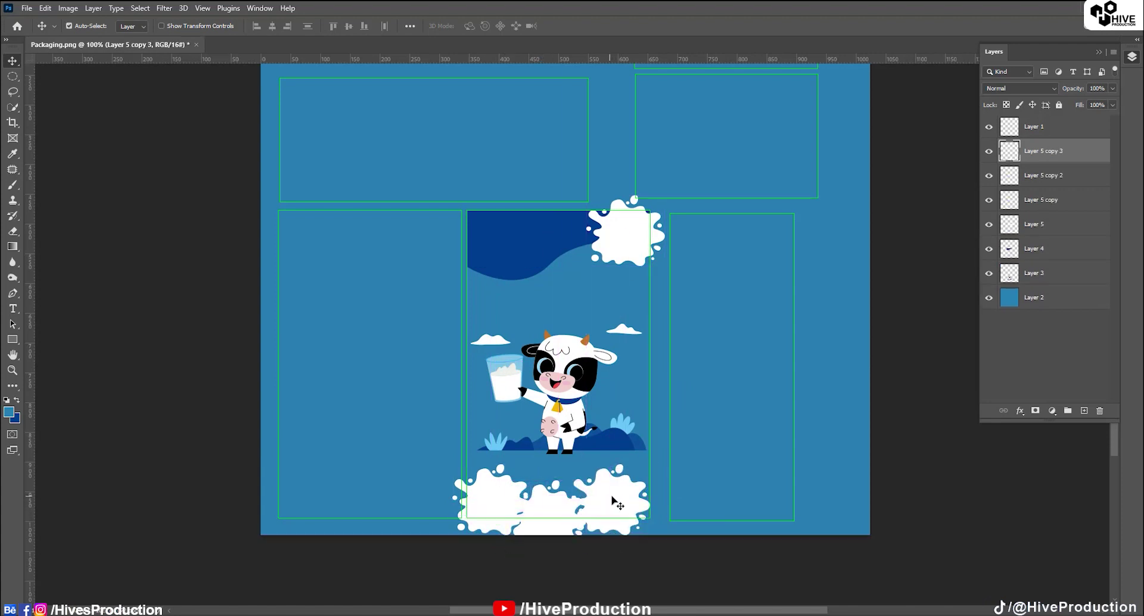
# Rotate the rightmost bottom splash by about -99° and shift it down towards the panel's bottom-right corner
pyautogui.hotkey('ctrl', 't')
pyautogui.moveTo(655, 469); pyautogui.dragTo(504, 394)
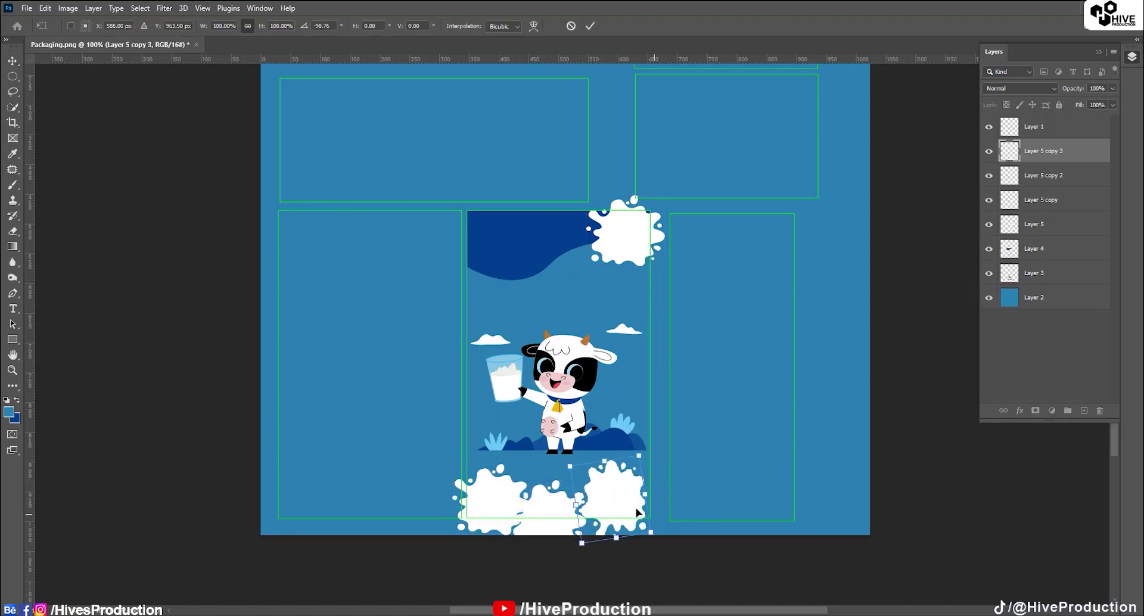
pyautogui.moveTo(634, 508)
pyautogui.mouseDown()
pyautogui.moveTo(622, 528)
pyautogui.moveTo(631, 510)
pyautogui.moveTo(646, 518)
pyautogui.mouseUp()
pyautogui.press('Return')
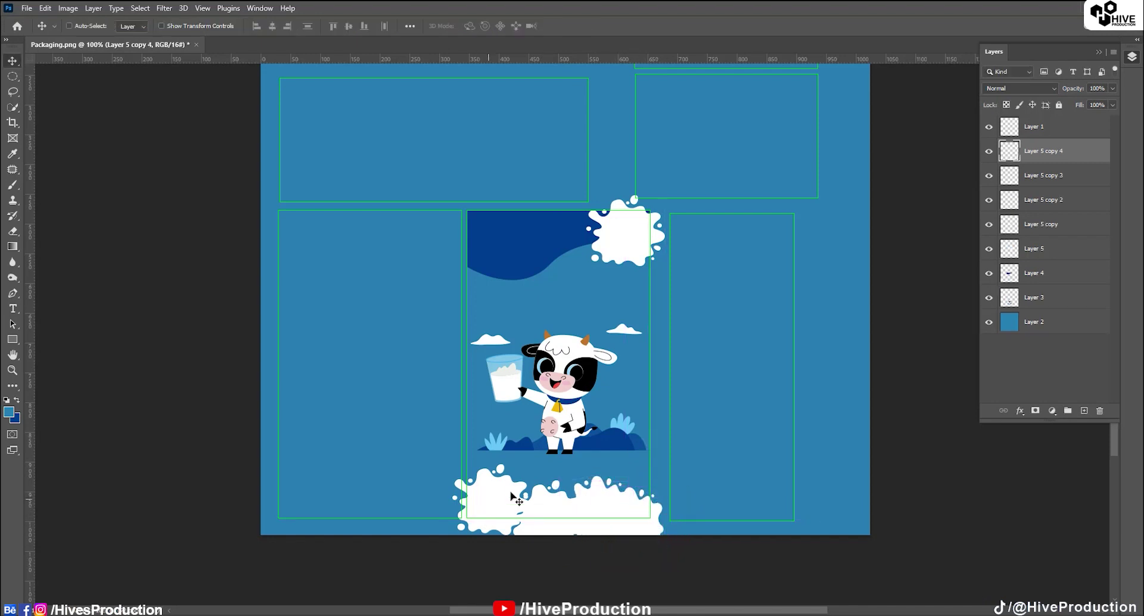
# Rotate the leftmost bottom splash and shift it slightly so it blends into the row
pyautogui.moveTo(496, 511); pyautogui.dragTo(495, 517)
pyautogui.hotkey('ctrl', 't')
pyautogui.moveTo(539, 476); pyautogui.dragTo(432, 340)
pyautogui.moveTo(507, 508); pyautogui.dragTo(512, 511)
pyautogui.press('Return')
# Merge the four bottom splash copies into one layer and delete the part below the middle panel's lower edge
pyautogui.keyDown('shift'); pyautogui.click(1058, 165); pyautogui.keyUp('shift')
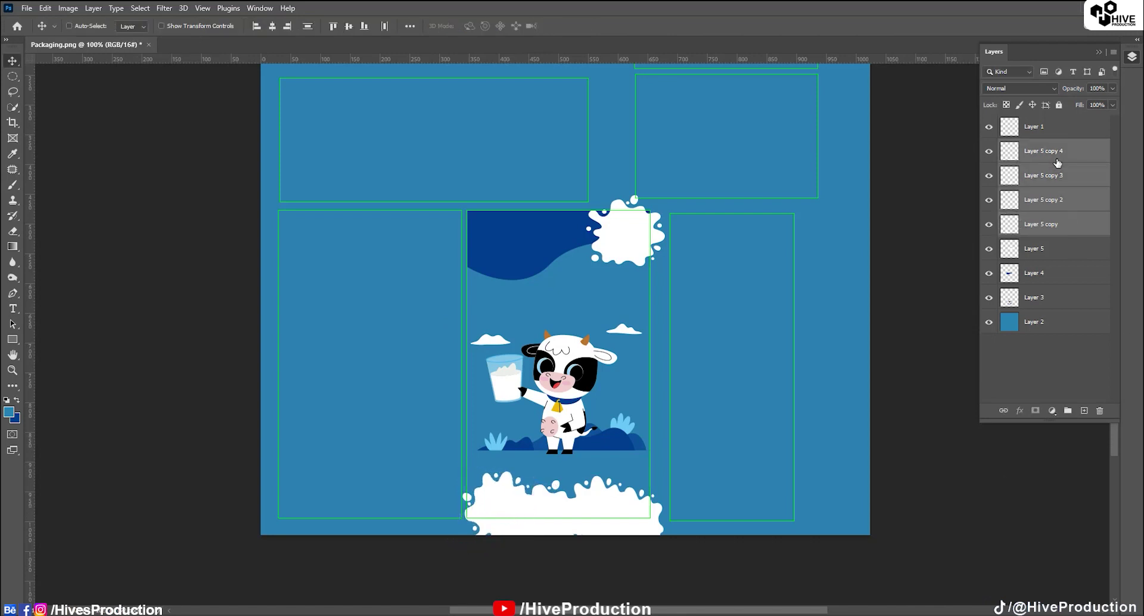
pyautogui.hotkey('ctrl', 'e')
pyautogui.click(12, 76)
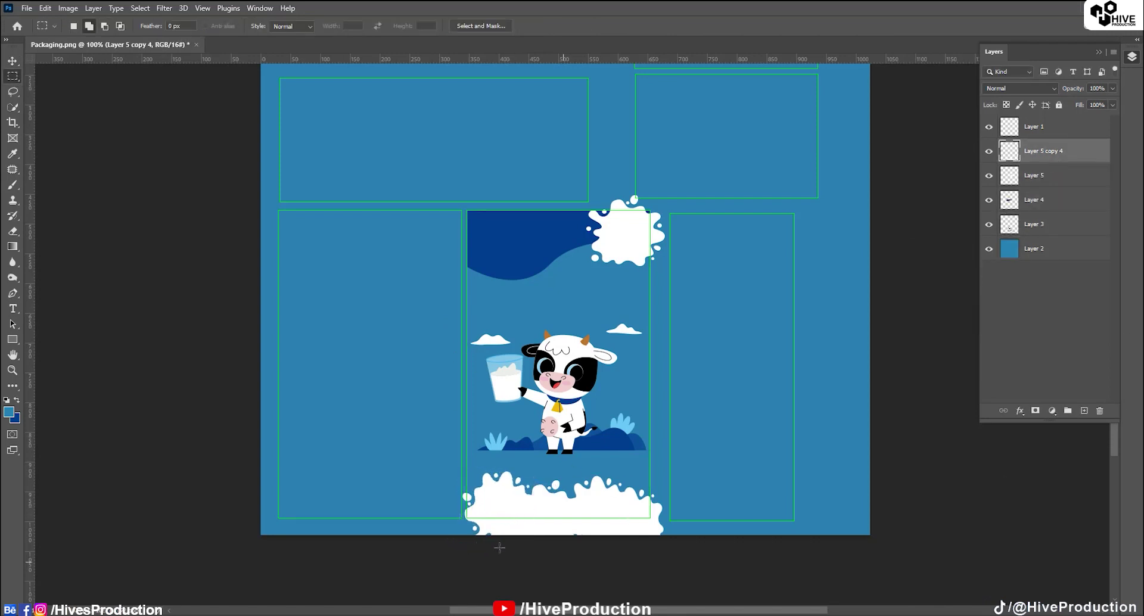
pyautogui.moveTo(424, 518); pyautogui.dragTo(685, 579)
pyautogui.press('Delete')
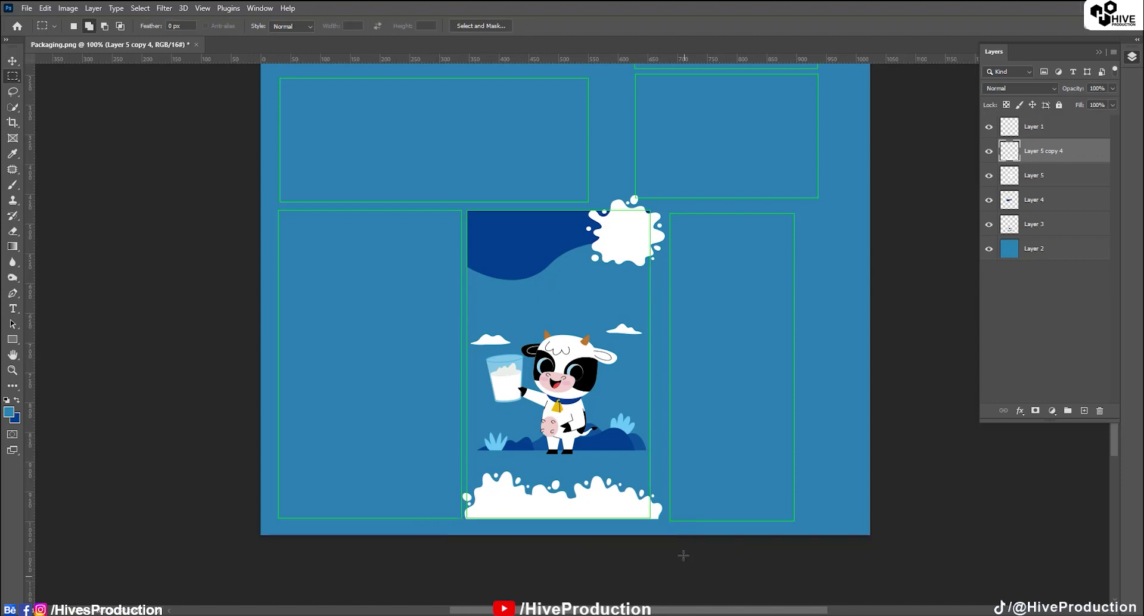
# Delete the parts of the merged splash that stick out past the middle panel's right and left edges, and deselect
pyautogui.moveTo(652, 466); pyautogui.dragTo(674, 555)
pyautogui.press('Delete')
pyautogui.moveTo(431, 450); pyautogui.dragTo(465, 543)
pyautogui.press('Delete')
pyautogui.hotkey('ctrl', 'd')
# Add the text "100% NATURAL" on two lines in the foreground blue, place it on the top-right splash and size it to 19 pt
pyautogui.click(548, 303)
pyautogui.write('100')
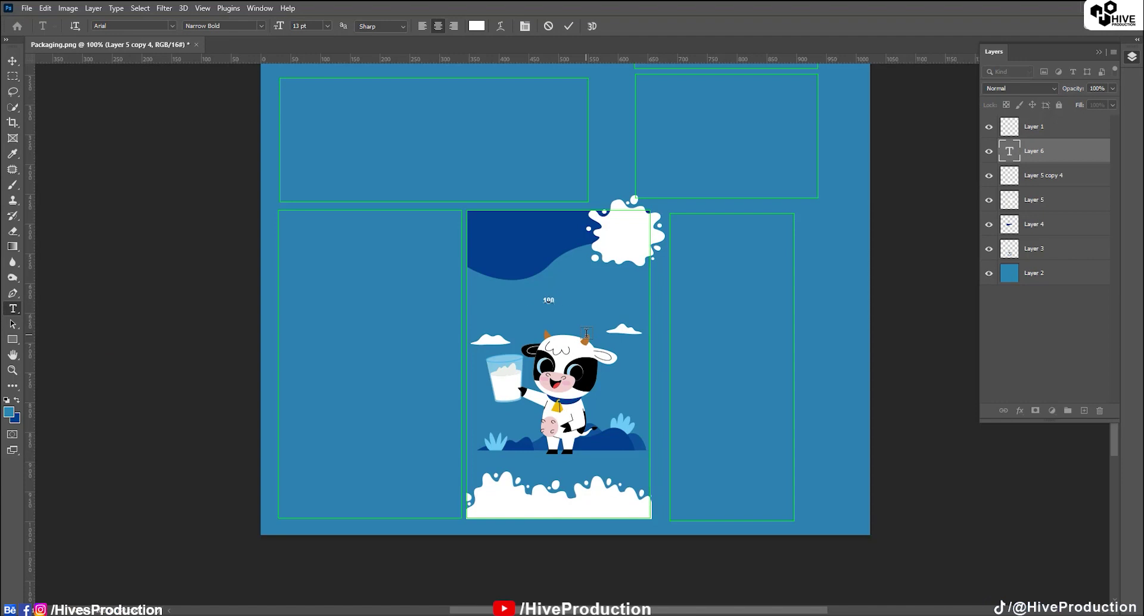
pyautogui.write('% NATURAL')
pyautogui.hotkey('ctrl', 'a')
pyautogui.hotkey('alt', 'BackSpace')
pyautogui.moveTo(657, 248); pyautogui.dragTo(662, 252)
pyautogui.moveTo(281, 28); pyautogui.dragTo(291, 28)
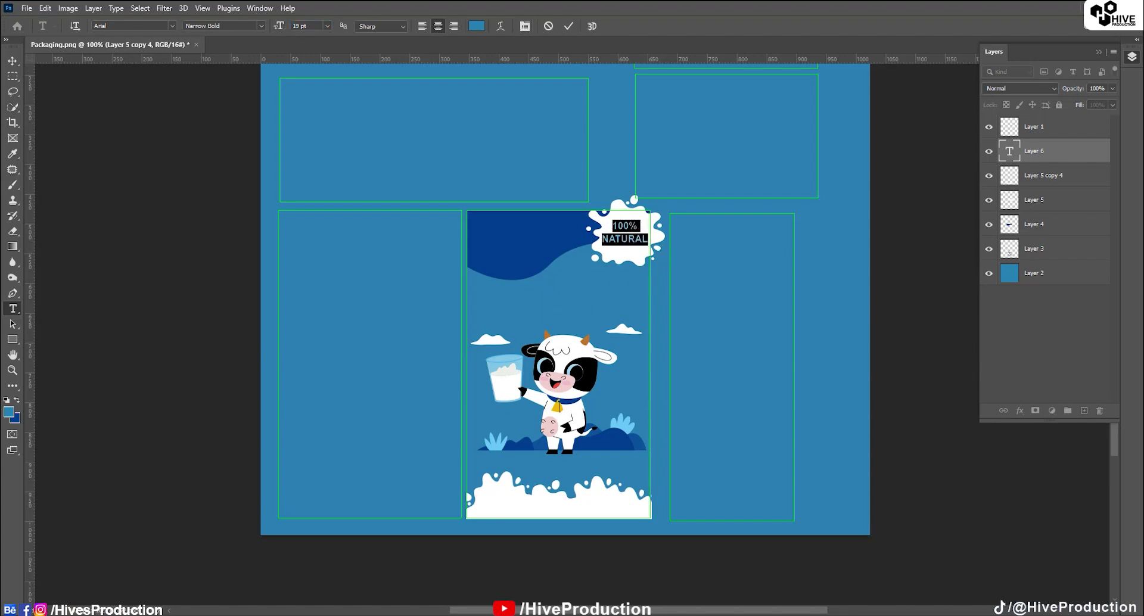
# Set the "100% NATURAL" text's leading to 20 pt and its font style to Bold
pyautogui.hotkey('ctrl', 't')
pyautogui.moveTo(834, 442); pyautogui.dragTo(868, 171)
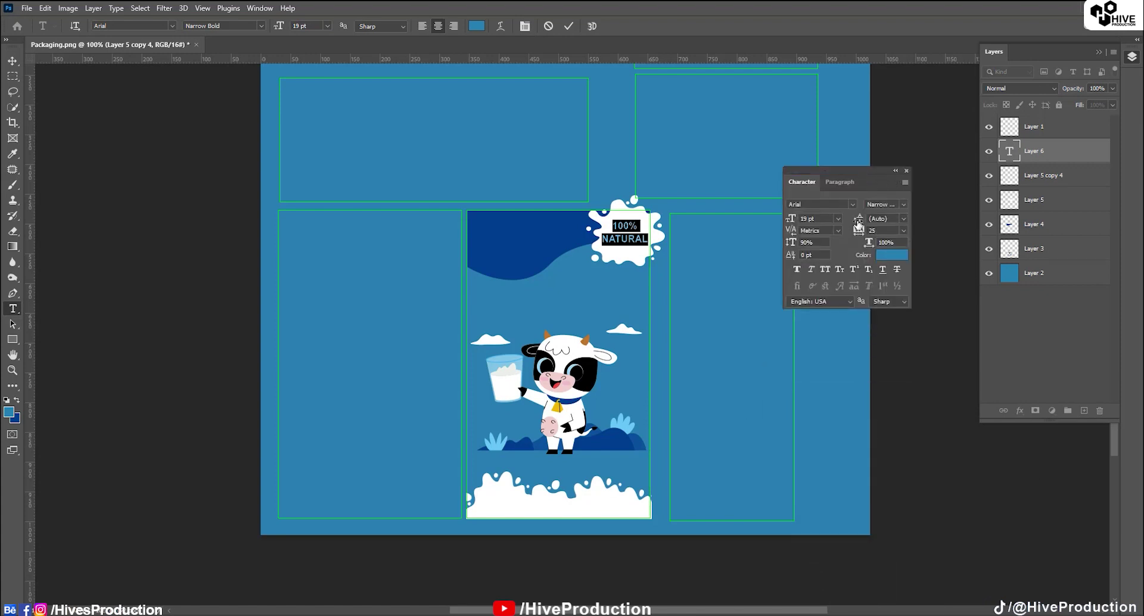
pyautogui.moveTo(858, 225); pyautogui.dragTo(852, 225)
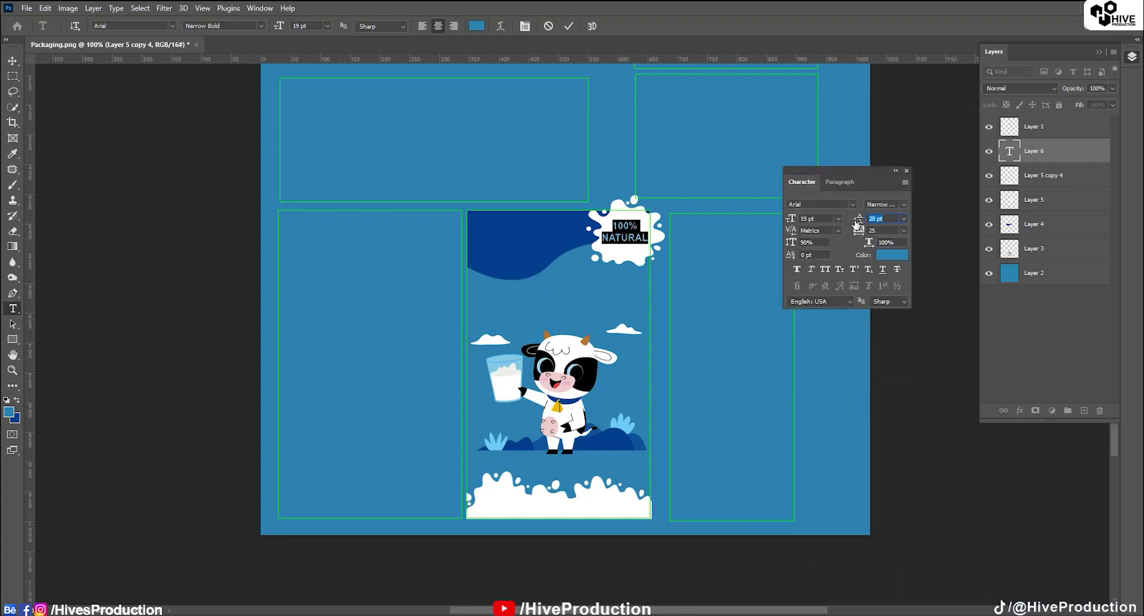
pyautogui.click(902, 204)
pyautogui.click(880, 264)
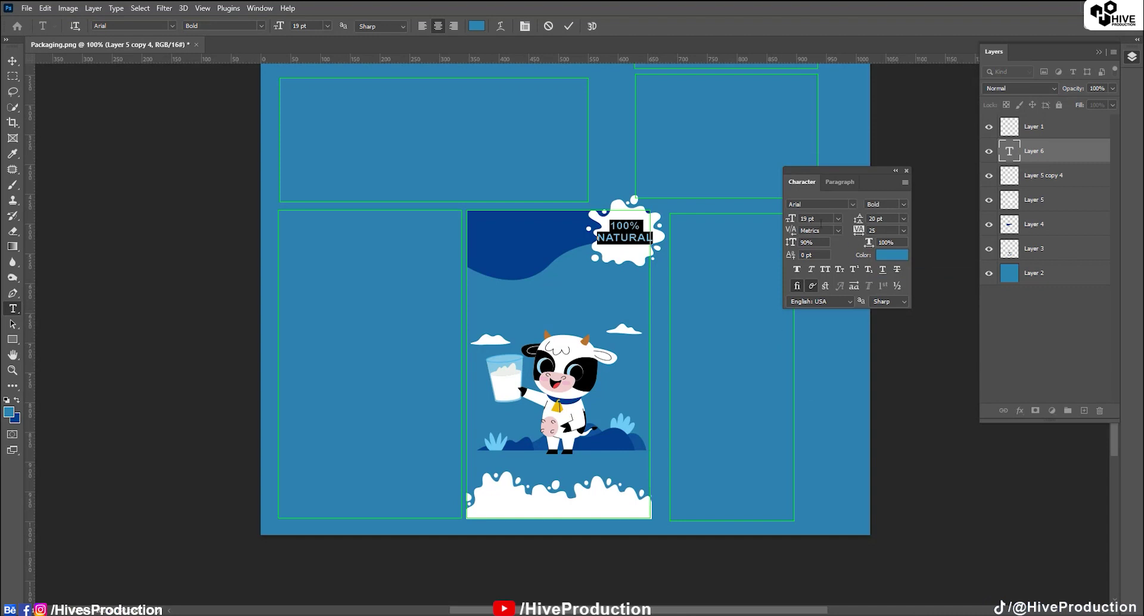
# Tighten the tracking of the "100% NATURAL" text so it fits within the splash, and close the character settings
pyautogui.click(902, 231)
pyautogui.click(893, 285)
pyautogui.moveTo(859, 231); pyautogui.dragTo(856, 231)
pyautogui.click(906, 171)
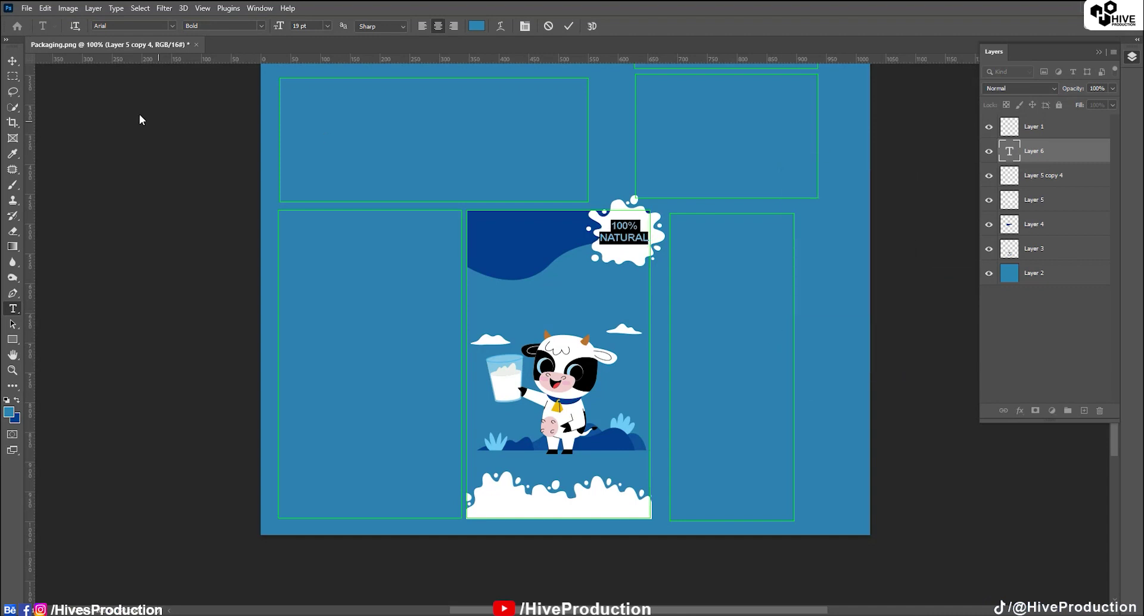
# Scale down the "100% NATURAL" text and nudge it right and down so it sits centred in the splash
pyautogui.click(12, 60)
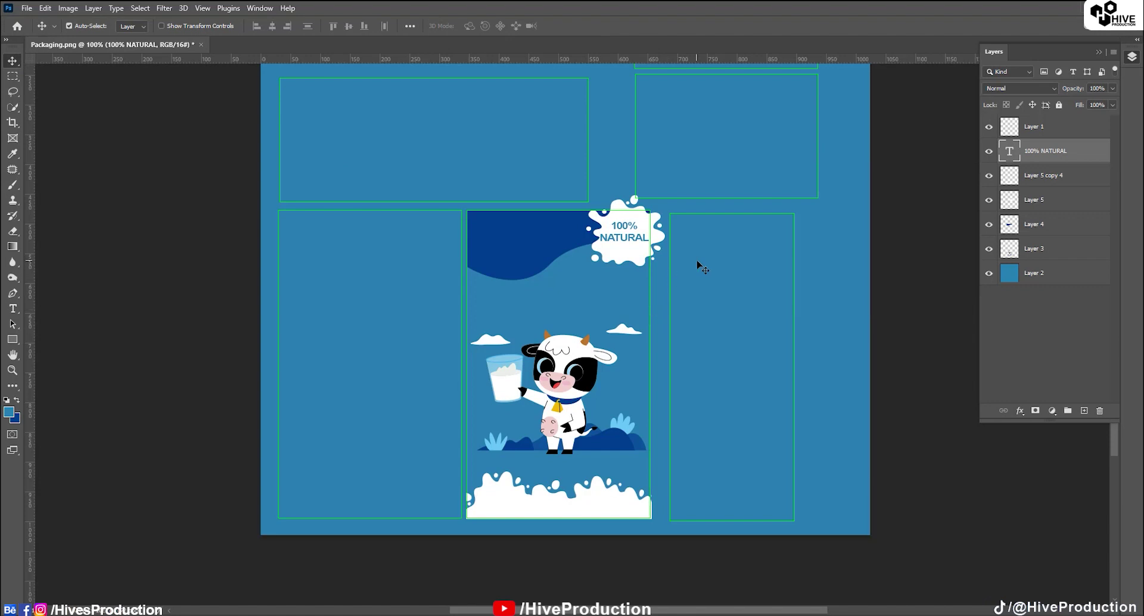
pyautogui.hotkey('ctrl', 't')
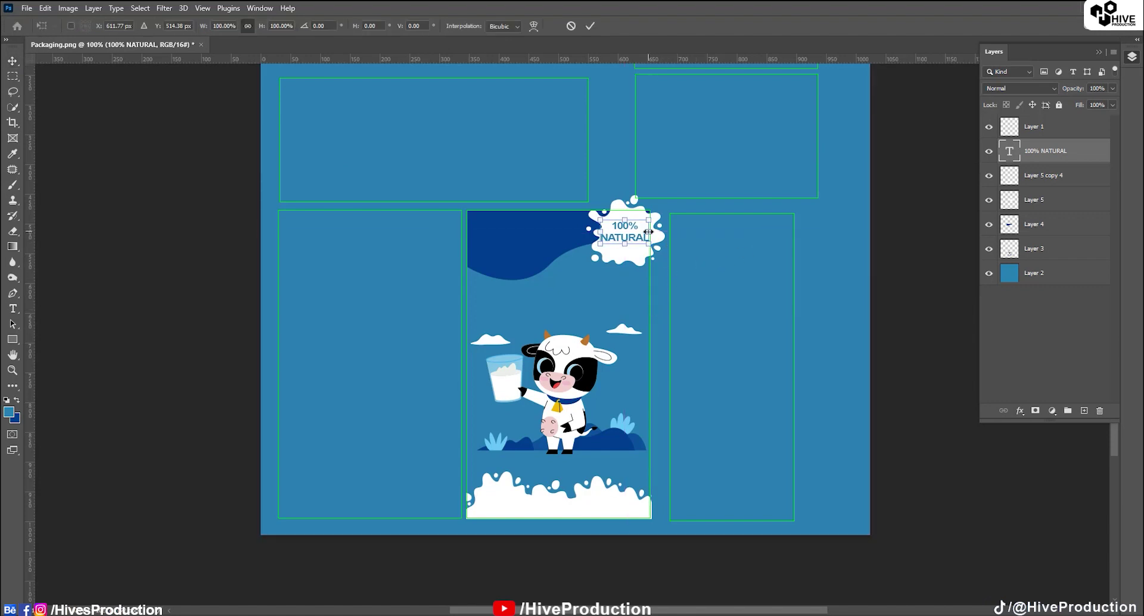
pyautogui.moveTo(648, 231); pyautogui.dragTo(608, 243)
pyautogui.press('Return')
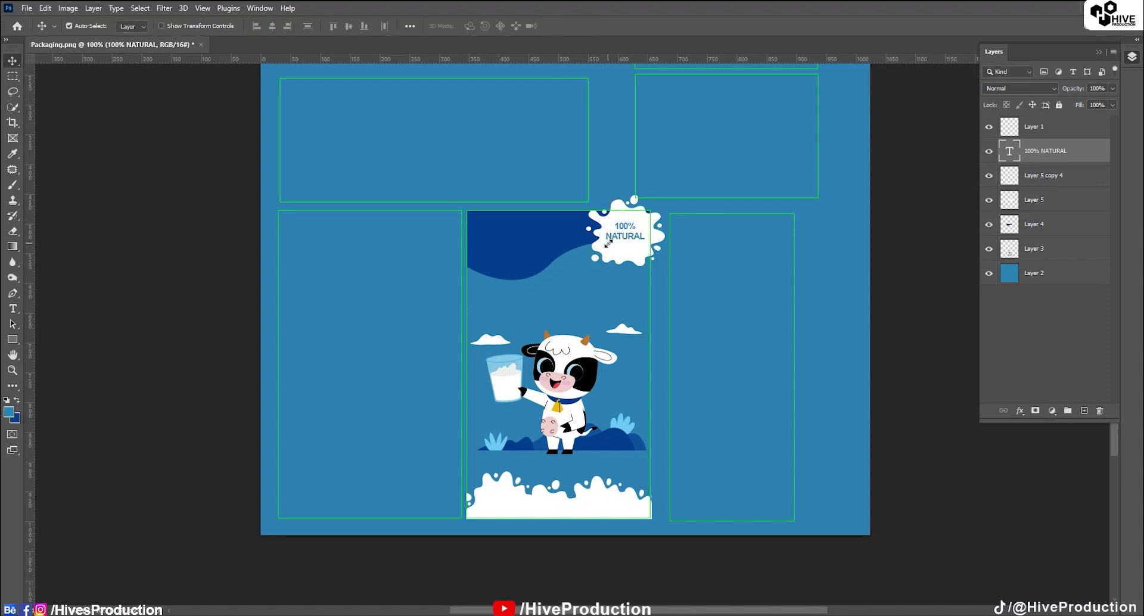
pyautogui.press('Right')
pyautogui.press('Down')
pyautogui.press('Down')
pyautogui.press('Down')
# Move the cow artwork slightly down and raise the bottom milk splash so it overlaps the cow's feet
pyautogui.click(1032, 259)
pyautogui.moveTo(565, 388); pyautogui.dragTo(567, 402)
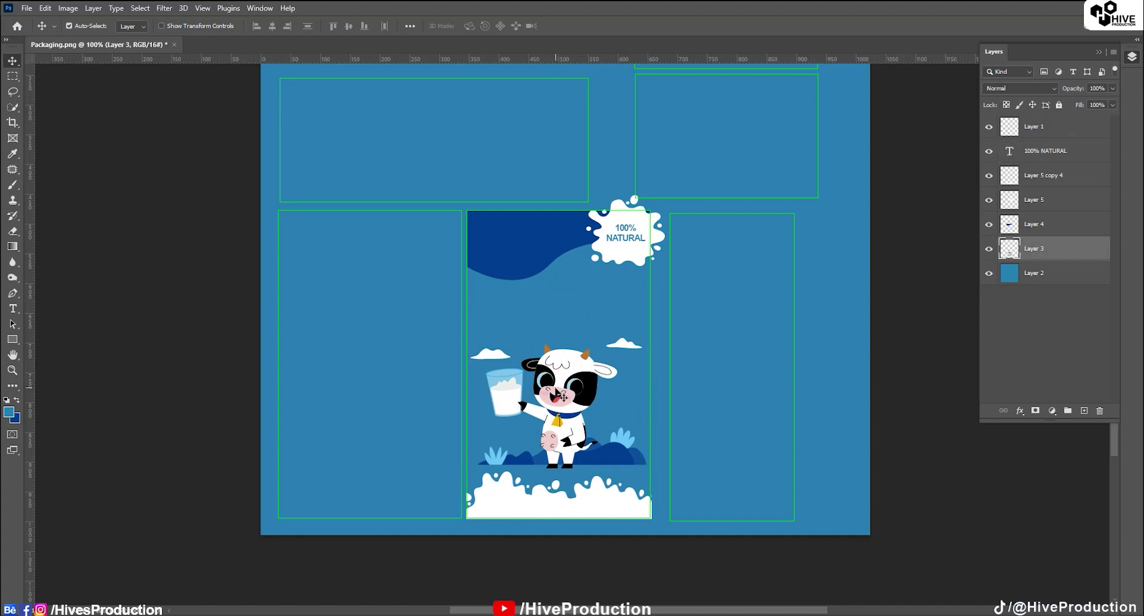
pyautogui.click(594, 507)
pyautogui.moveTo(589, 500); pyautogui.dragTo(593, 469)
# Delete the leftover splash fragments below the raised bottom splash, and deselect
pyautogui.click(13, 76)
pyautogui.moveTo(459, 498); pyautogui.dragTo(673, 539)
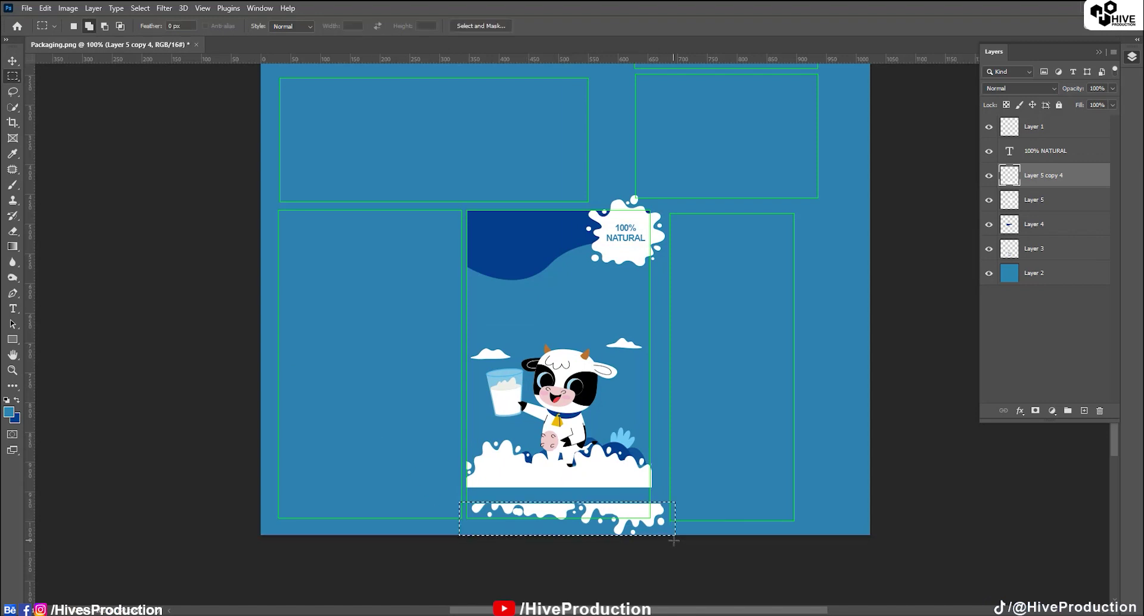
pyautogui.press('Delete')
pyautogui.hotkey('ctrl', 'd')
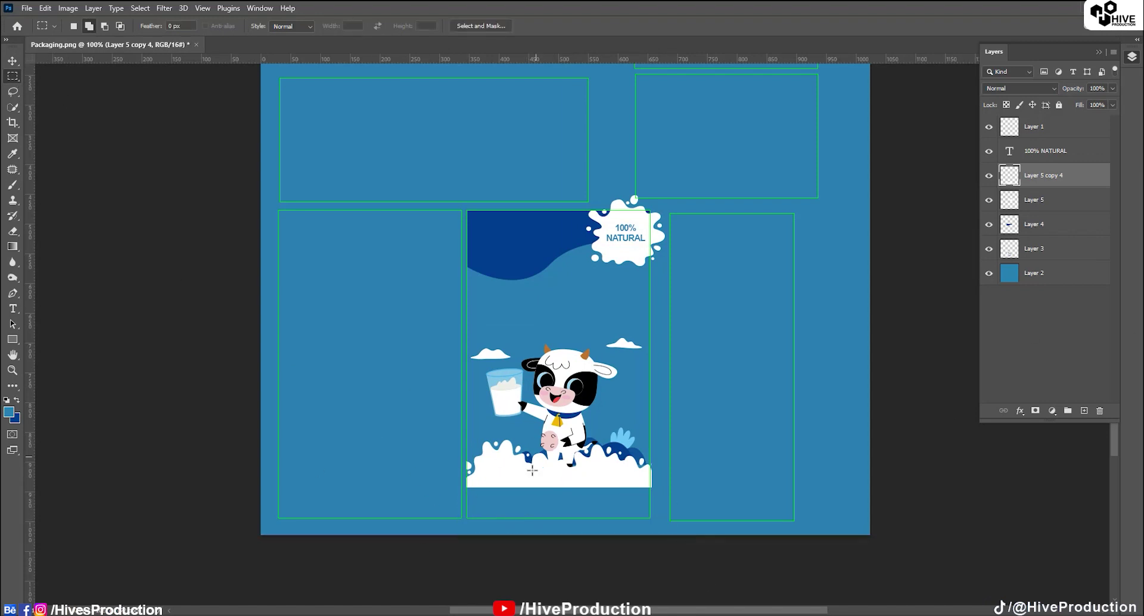
# Stretch the lower edge strip of the white splash down to the middle panel's bottom edge, and deselect
pyautogui.moveTo(466, 478); pyautogui.dragTo(652, 487)
pyautogui.hotkey('ctrl', 't')
pyautogui.moveTo(560, 488); pyautogui.dragTo(569, 520)
pyautogui.press('Return')
pyautogui.hotkey('ctrl', 'd')
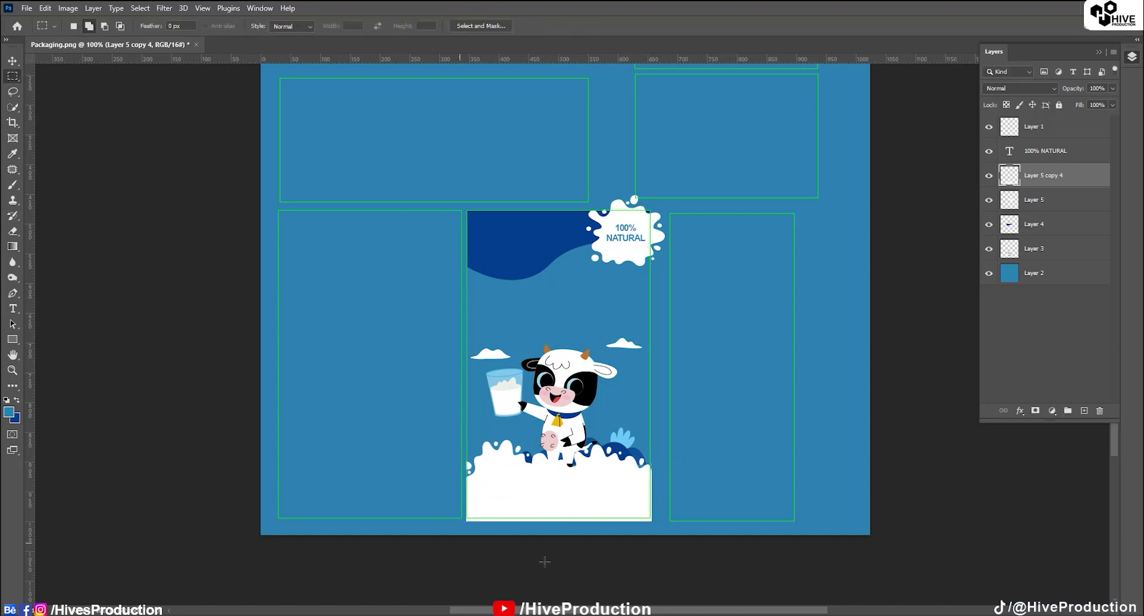
# Select a thin strip across the bottom of the white splash and fill it with the dark blue background colour
pyautogui.moveTo(465, 508); pyautogui.dragTo(651, 520)
pyautogui.press('Delete')
pyautogui.hotkey('ctrl', 'd')
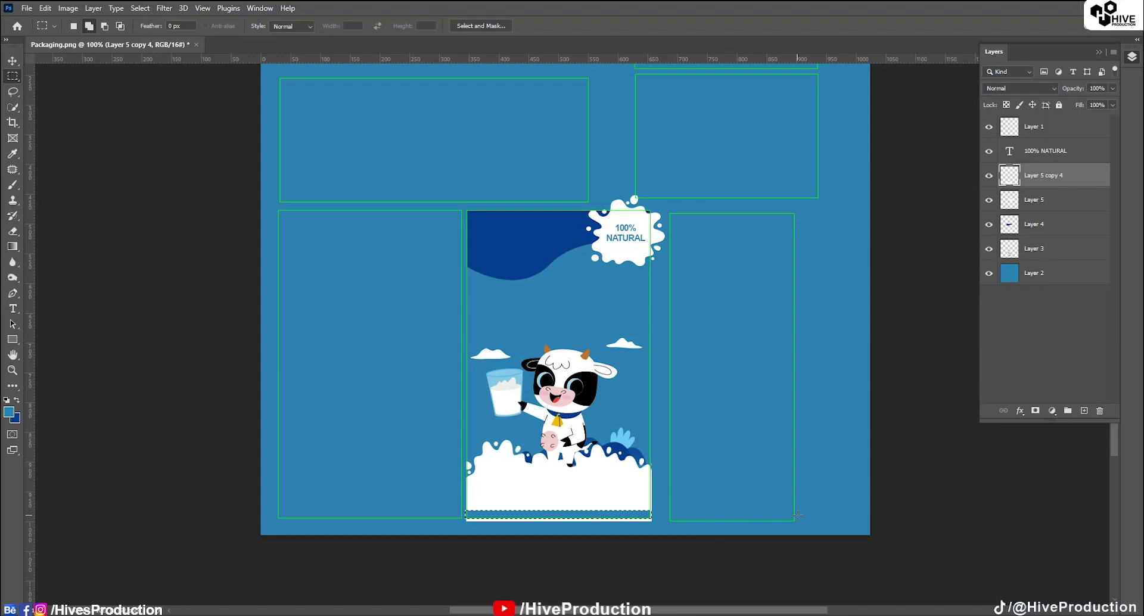
pyautogui.hotkey('ctrl', 'BackSpace')
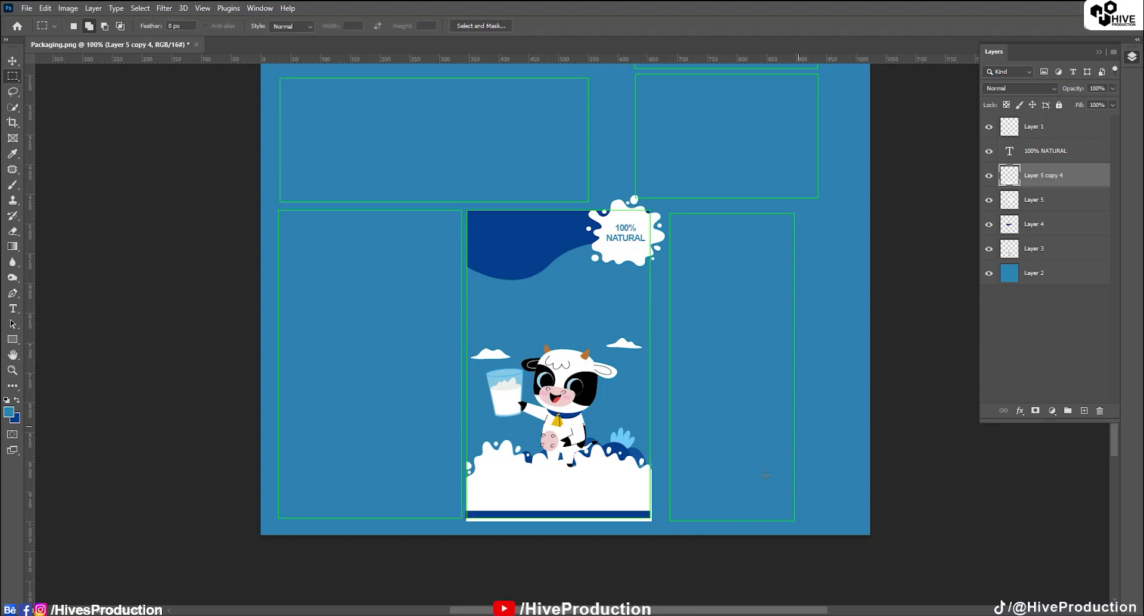
pyautogui.hotkey('ctrl', '+')
pyautogui.scroll(-5, 658, 401)
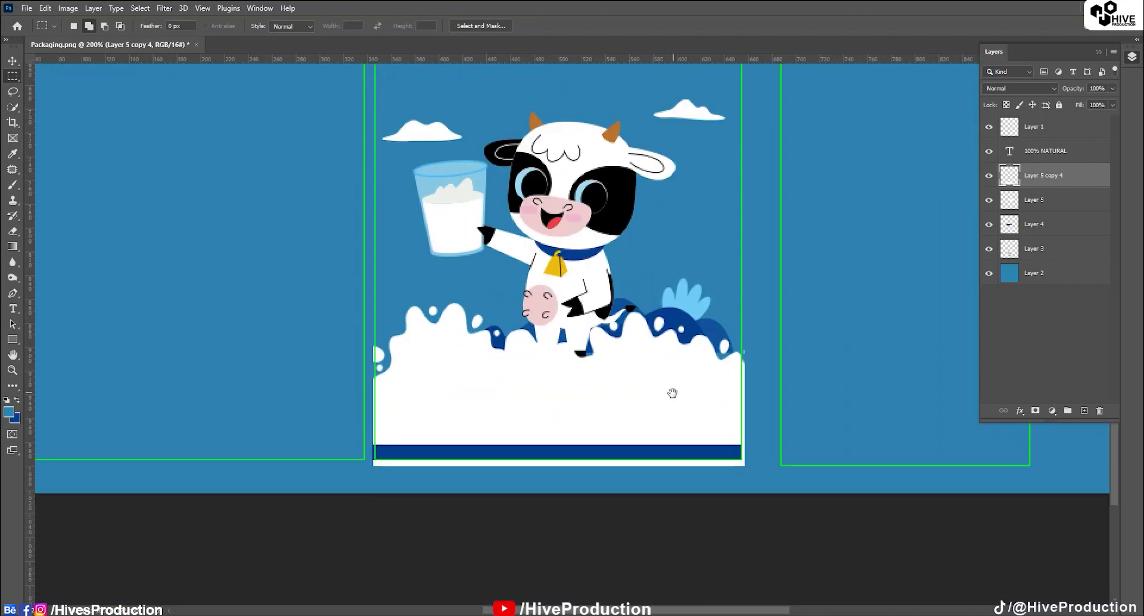
pyautogui.moveTo(672, 393); pyautogui.dragTo(670, 427)
pyautogui.hotkey('ctrl', '-')
pyautogui.moveTo(592, 397); pyautogui.dragTo(591, 474)
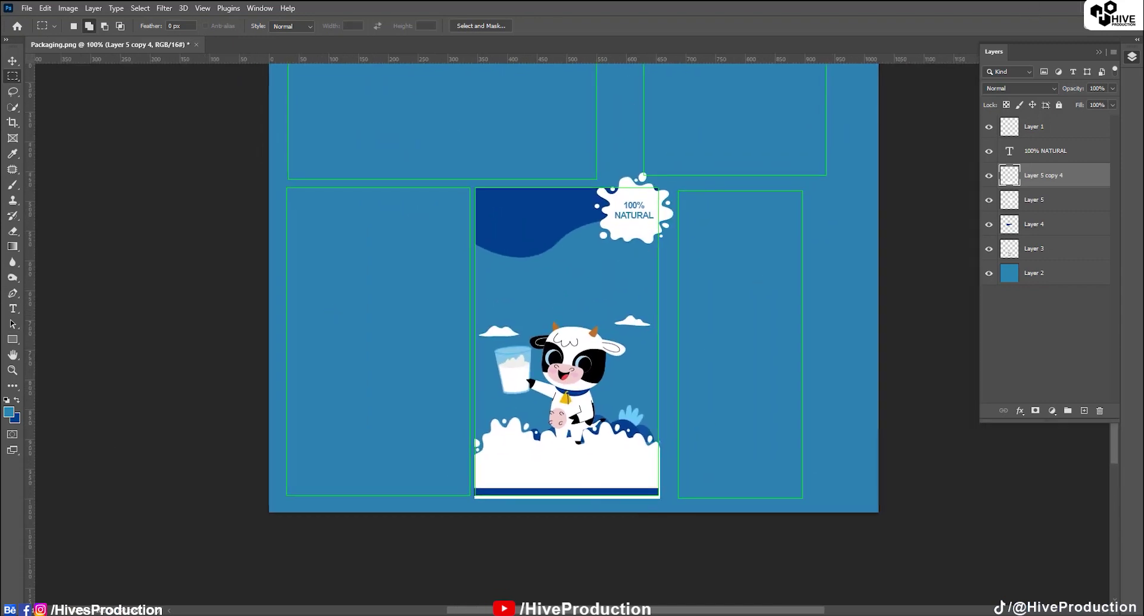
# Open the JPG image with the dripping "milk" lettering from the Desktop
pyautogui.click(26, 8)
pyautogui.click(37, 34)
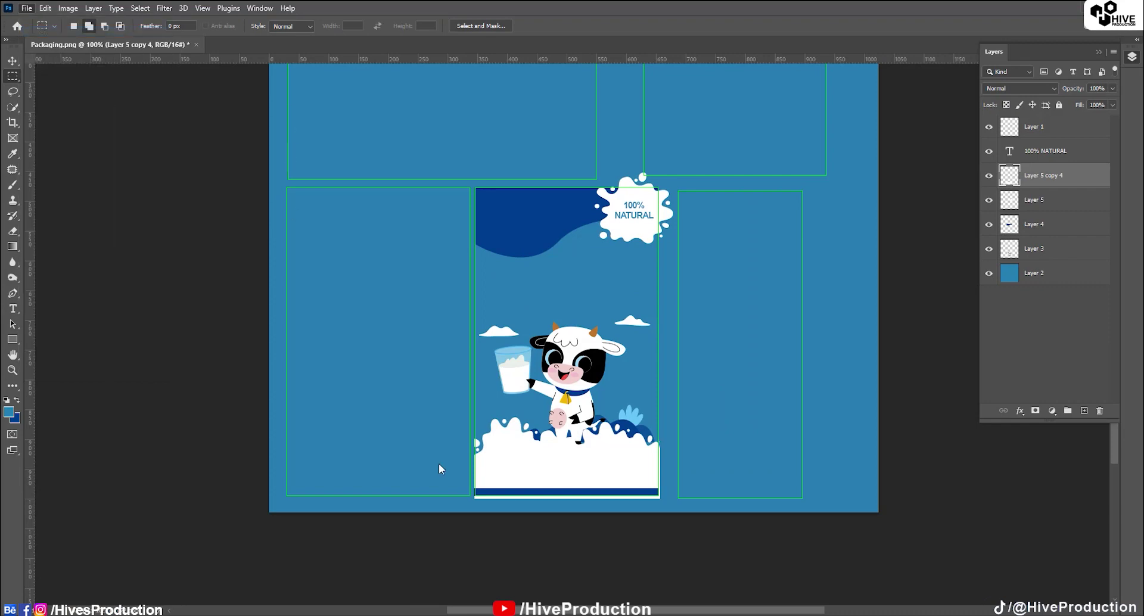
pyautogui.click(257, 145)
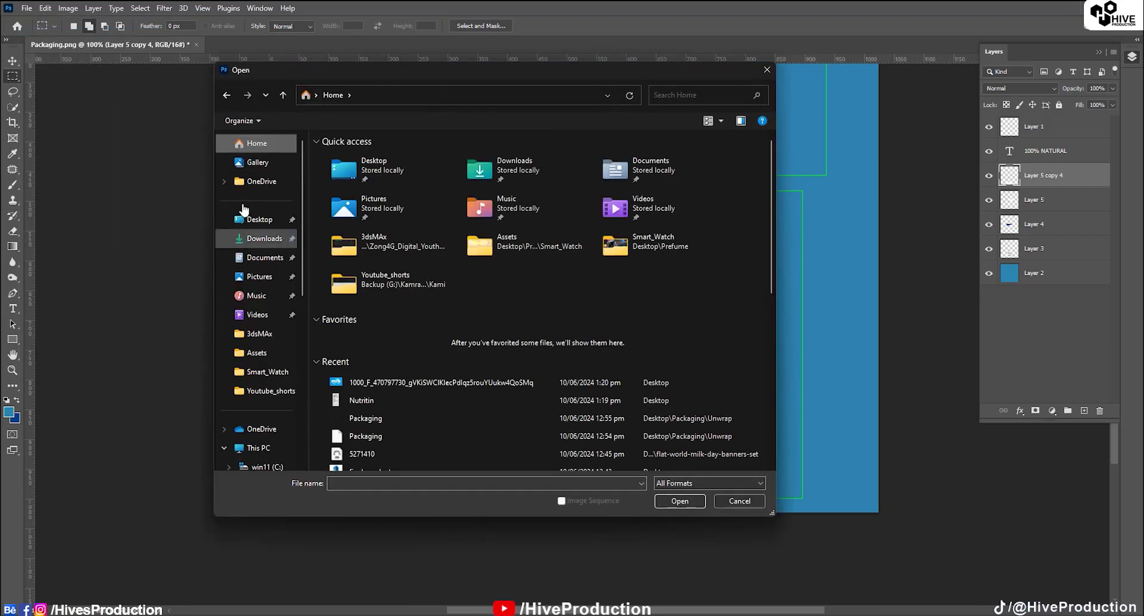
pyautogui.click(265, 220)
pyautogui.doubleClick(351, 262)
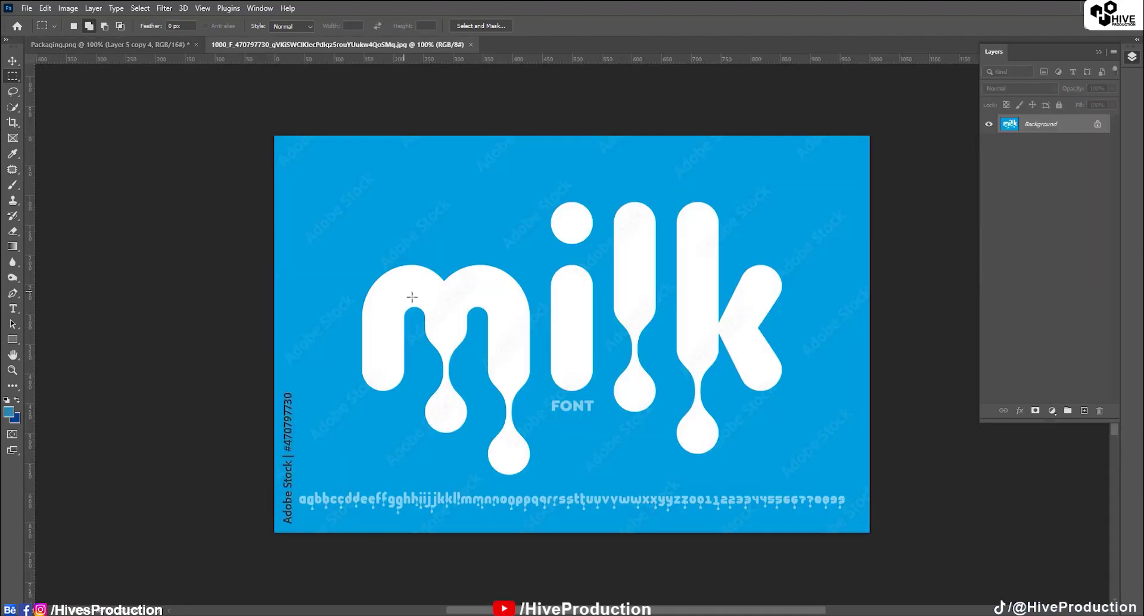
# Select the white "milk" lettering, copy it, and close the lettering image
pyautogui.click(140, 8)
pyautogui.click(161, 223)
pyautogui.click(45, 8)
pyautogui.click(56, 90)
pyautogui.click(471, 45)
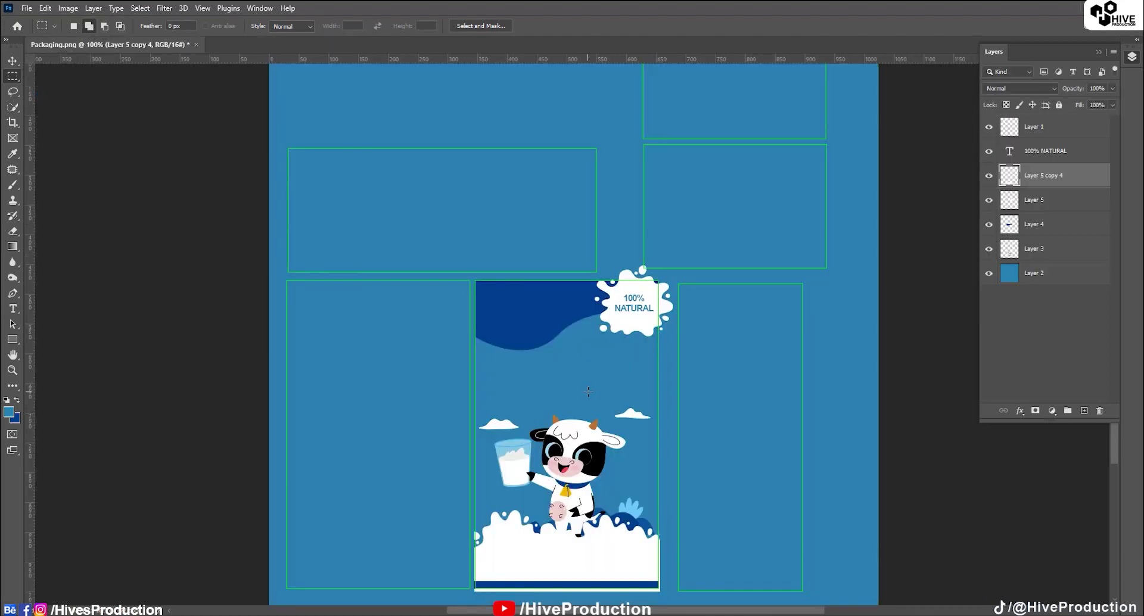
# Paste the "milk" lettering into the packaging design, scale it to about 30% and place it above the cow
pyautogui.hotkey('ctrl', 'v')
pyautogui.hotkey('ctrl', 't')
pyautogui.keyDown('alt'); pyautogui.moveTo(784, 198); pyautogui.dragTo(636, 293); pyautogui.keyUp('alt')
pyautogui.moveTo(607, 327); pyautogui.dragTo(600, 370)
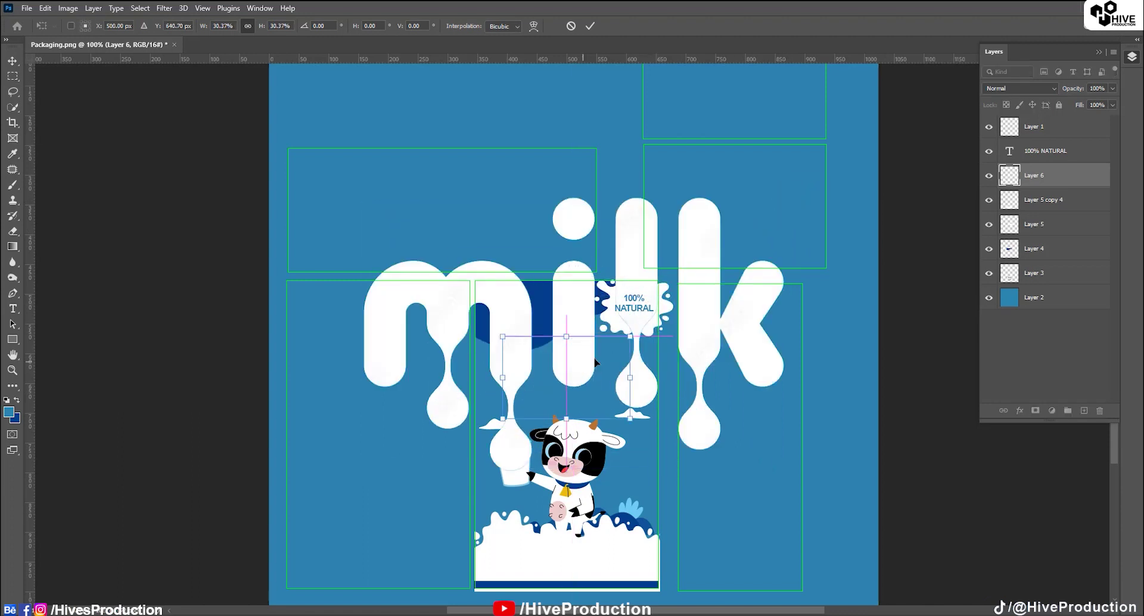
pyautogui.moveTo(631, 334); pyautogui.dragTo(628, 336)
pyautogui.press('Return')
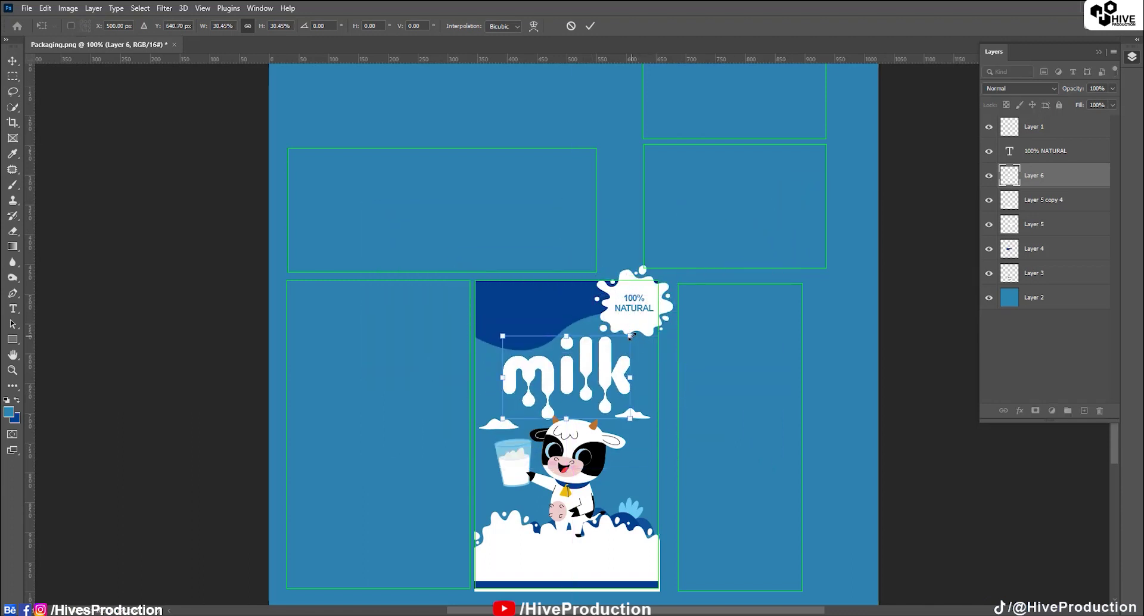
# Remove the dark blue strip and the white edge beneath it from the bottom splash layer, Layer 5 copy 4
pyautogui.press('m')
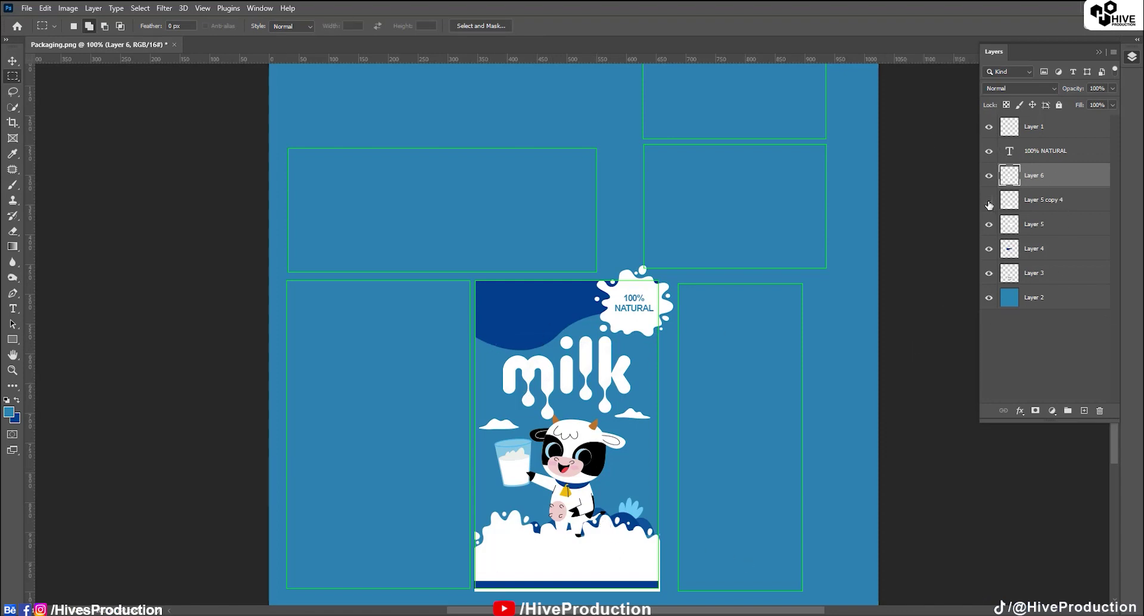
pyautogui.click(1013, 203)
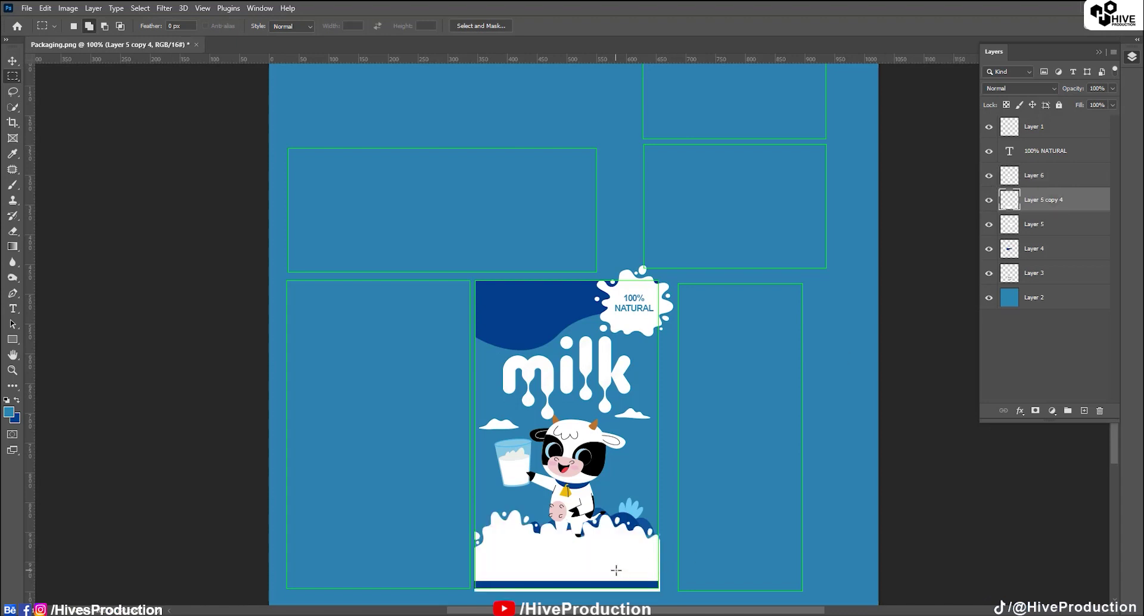
pyautogui.scroll(-2, 426, 568)
pyautogui.moveTo(442, 520); pyautogui.dragTo(731, 591)
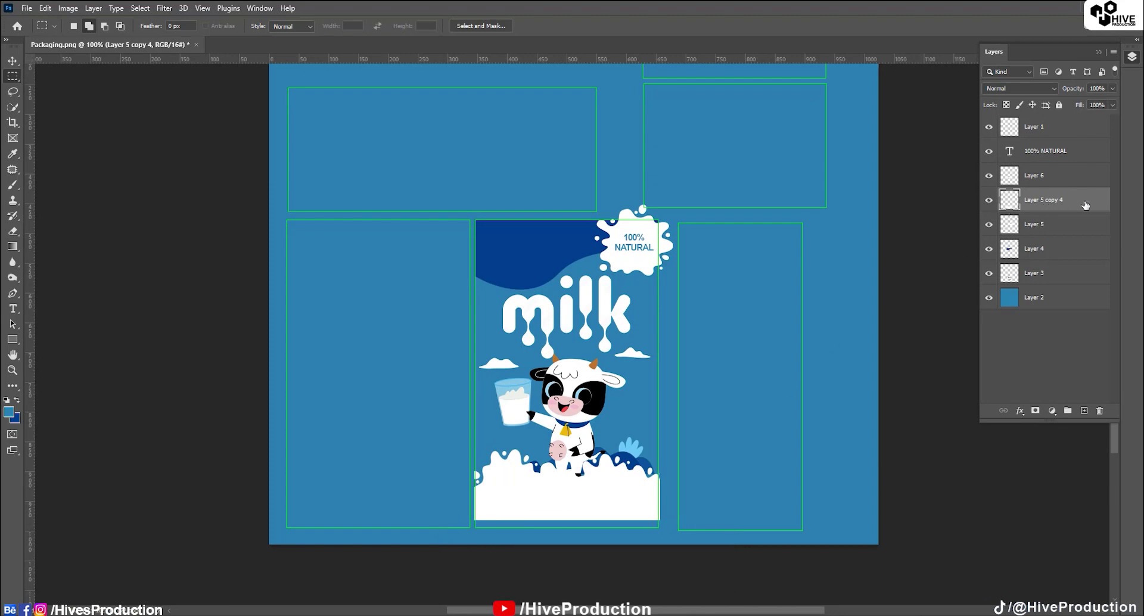
# Add a Bevel & Emboss effect to the bottom splash layer with Inner Bevel style, Smooth technique and Down direction
pyautogui.click(93, 8)
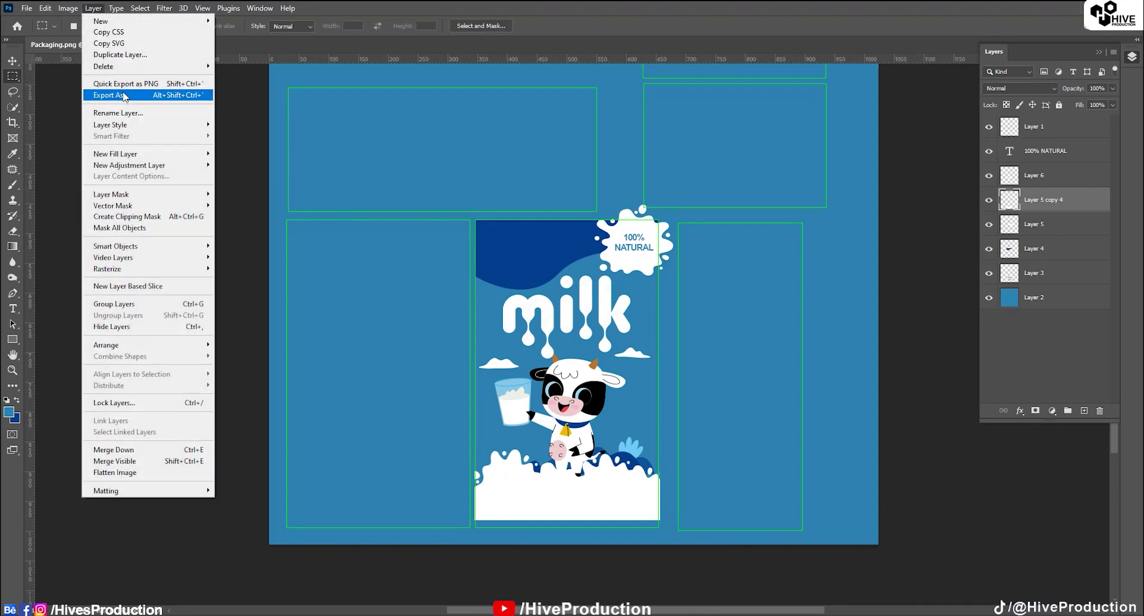
pyautogui.moveTo(196, 125)
pyautogui.click(253, 123)
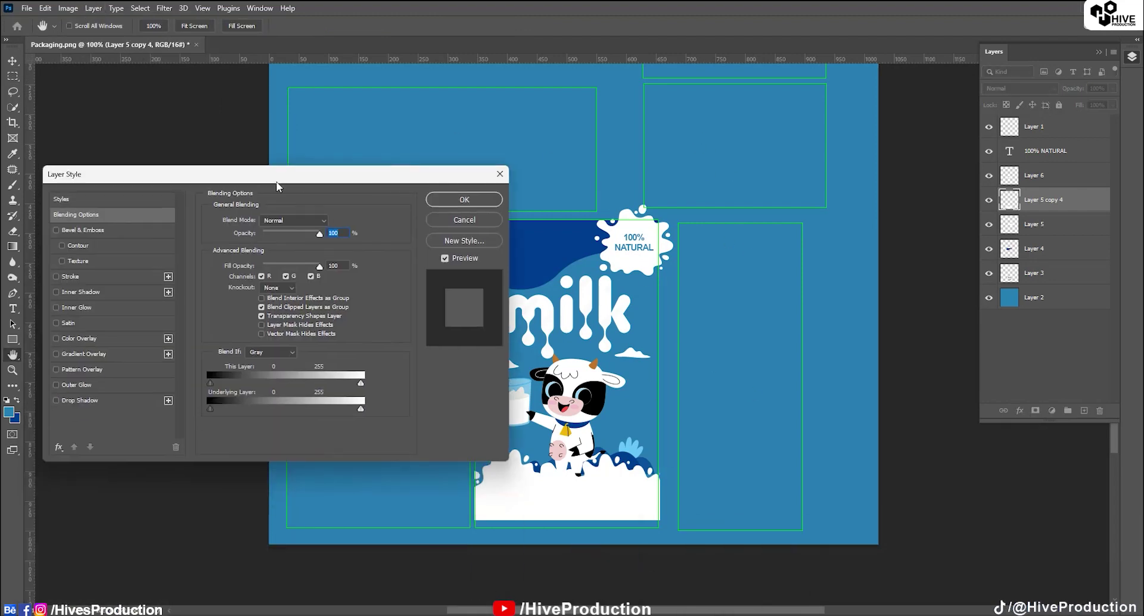
pyautogui.moveTo(629, 395); pyautogui.dragTo(710, 410)
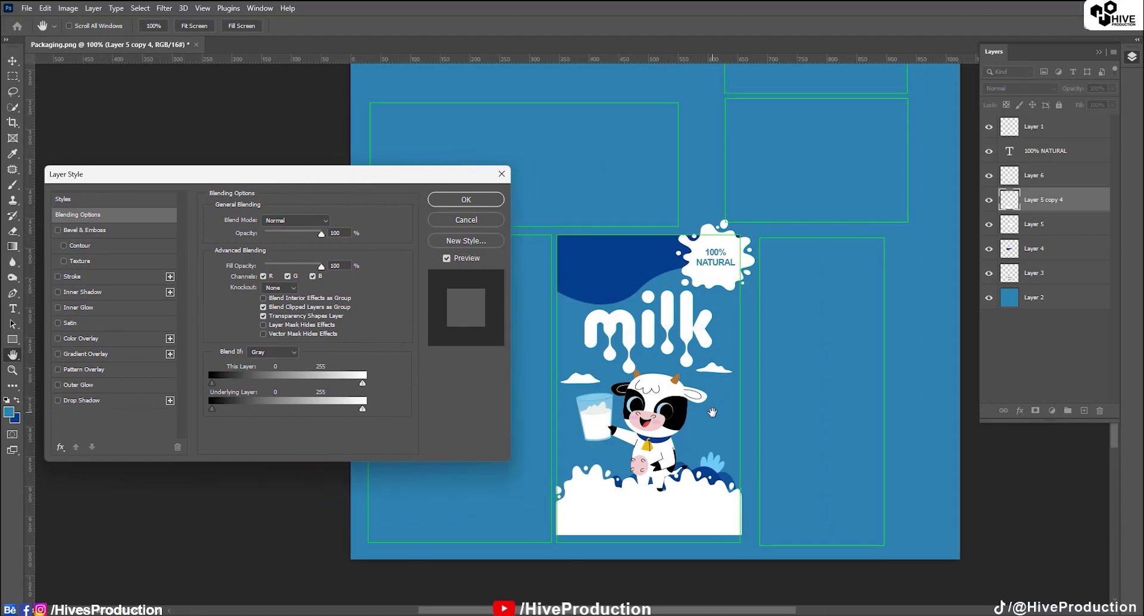
pyautogui.click(96, 229)
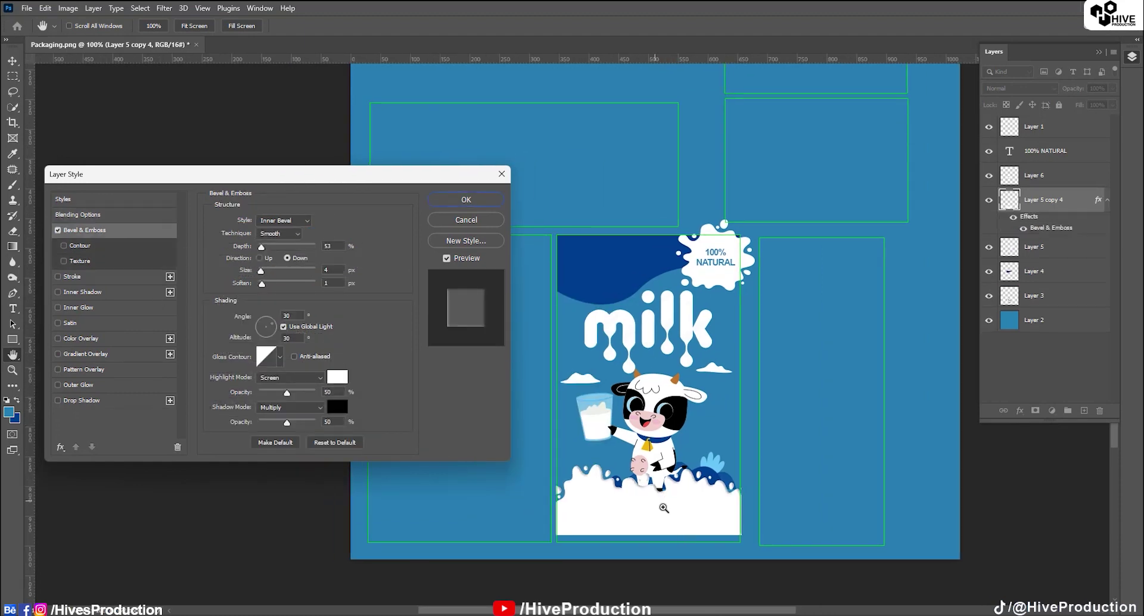
pyautogui.hotkey('ctrl', '+')
pyautogui.moveTo(659, 223); pyautogui.dragTo(660, 93)
pyautogui.click(465, 199)
pyautogui.press('m')
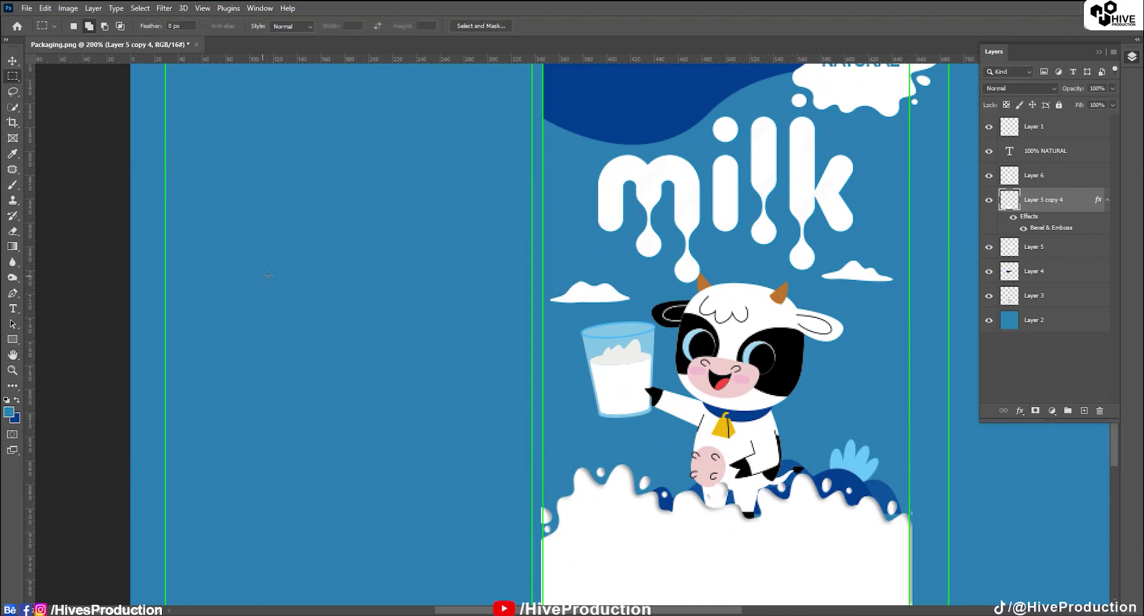
# Adjust the bottom splash's Bevel & Emboss to 272% depth, 5 px size and 7 px soften
pyautogui.moveTo(785, 531); pyautogui.dragTo(726, 419)
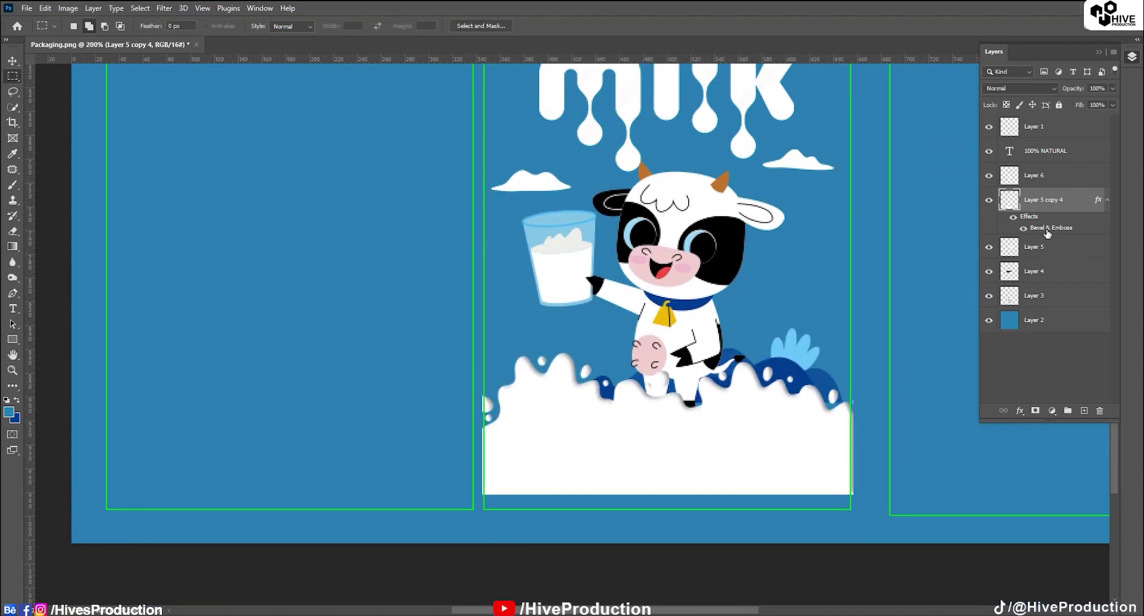
pyautogui.doubleClick(1034, 228)
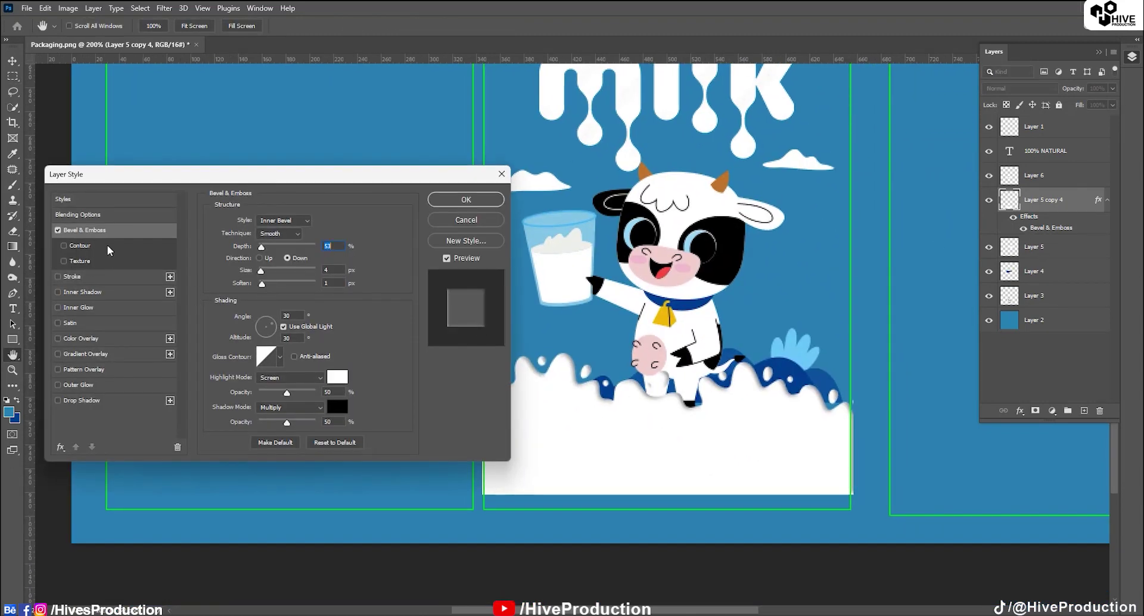
pyautogui.moveTo(276, 271)
pyautogui.mouseDown()
pyautogui.moveTo(263, 275)
pyautogui.moveTo(283, 286)
pyautogui.mouseUp()
pyautogui.click(261, 271)
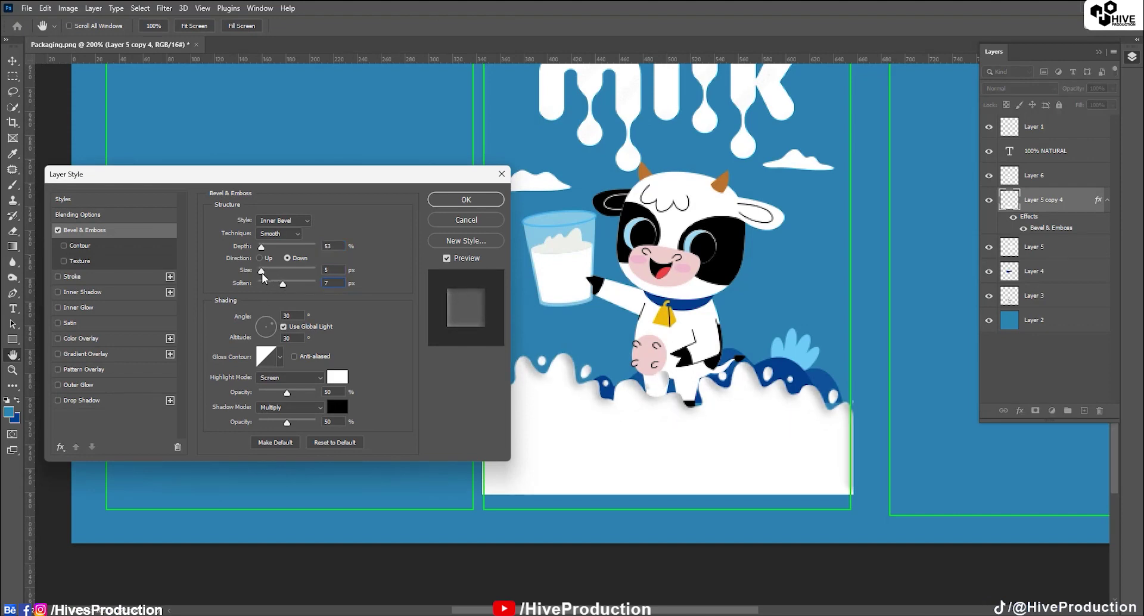
pyautogui.moveTo(261, 246); pyautogui.dragTo(275, 250)
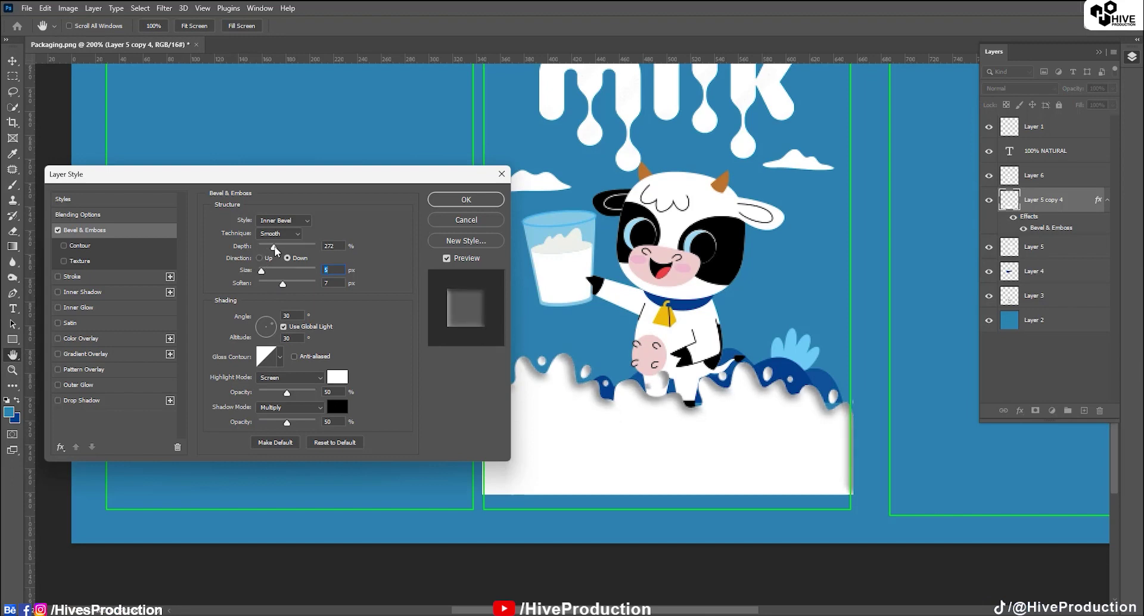
pyautogui.click(466, 200)
pyautogui.press('m')
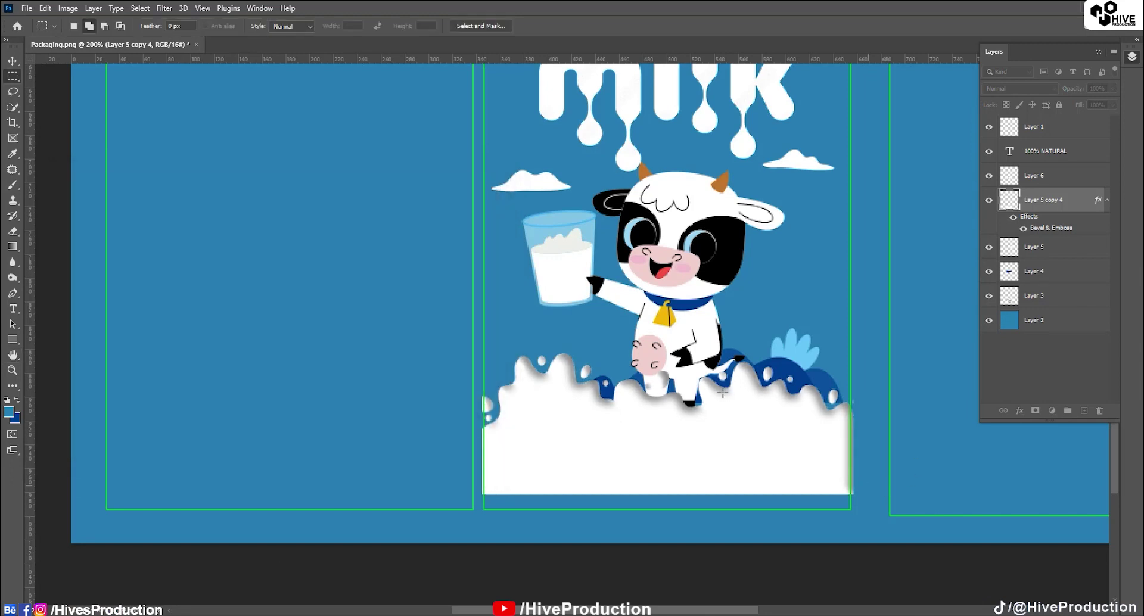
# Add a Bevel & Emboss effect to the "milk" lettering layer, Layer 6
pyautogui.hotkey('ctrl', '-')
pyautogui.moveTo(610, 179); pyautogui.dragTo(545, 285)
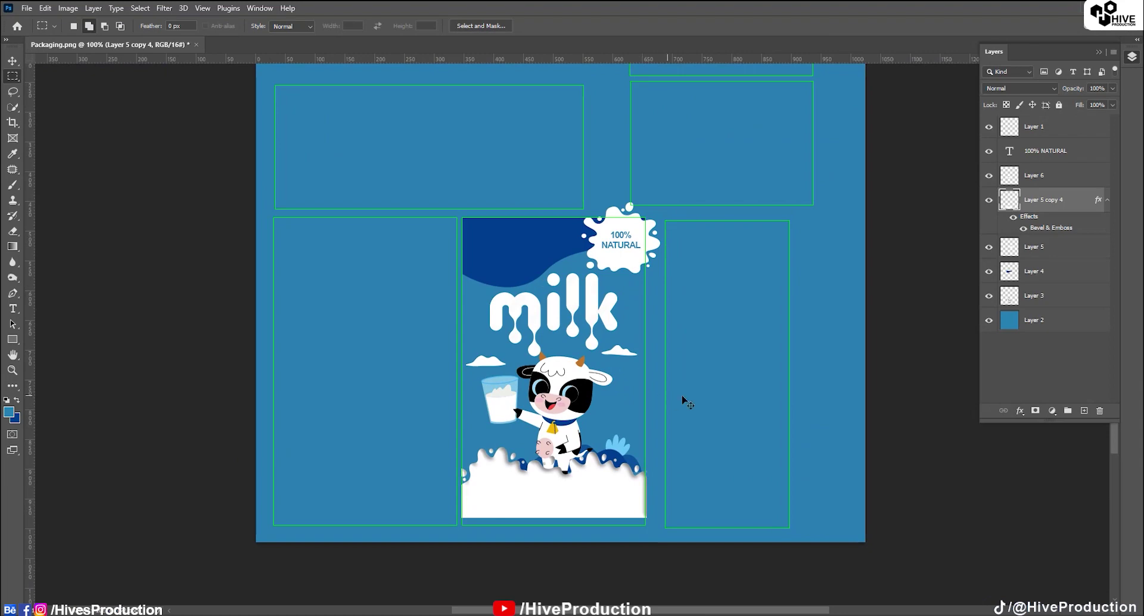
pyautogui.hotkey('ctrl', '+')
pyautogui.click(1033, 127)
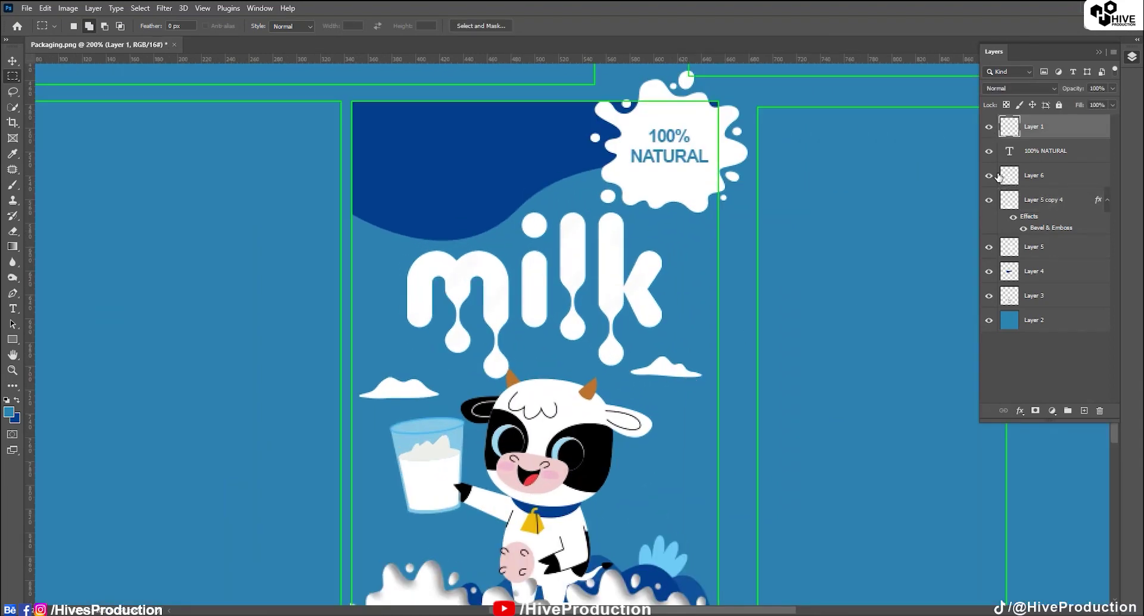
pyautogui.click(988, 176)
pyautogui.click(989, 176)
pyautogui.click(1037, 175)
pyautogui.click(93, 8)
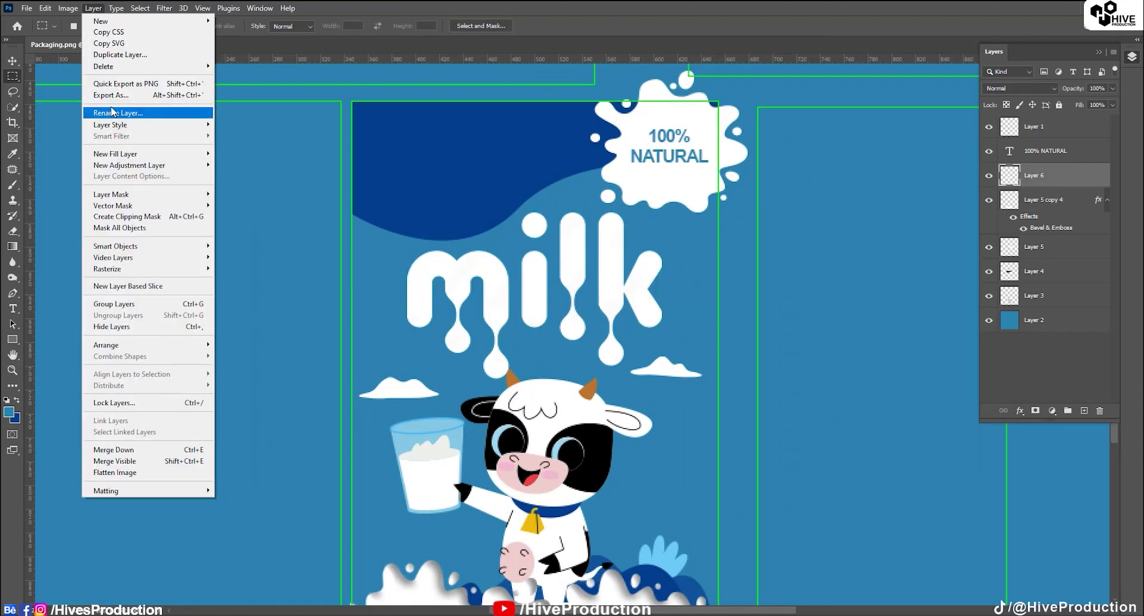
pyautogui.click(132, 96)
pyautogui.click(68, 8)
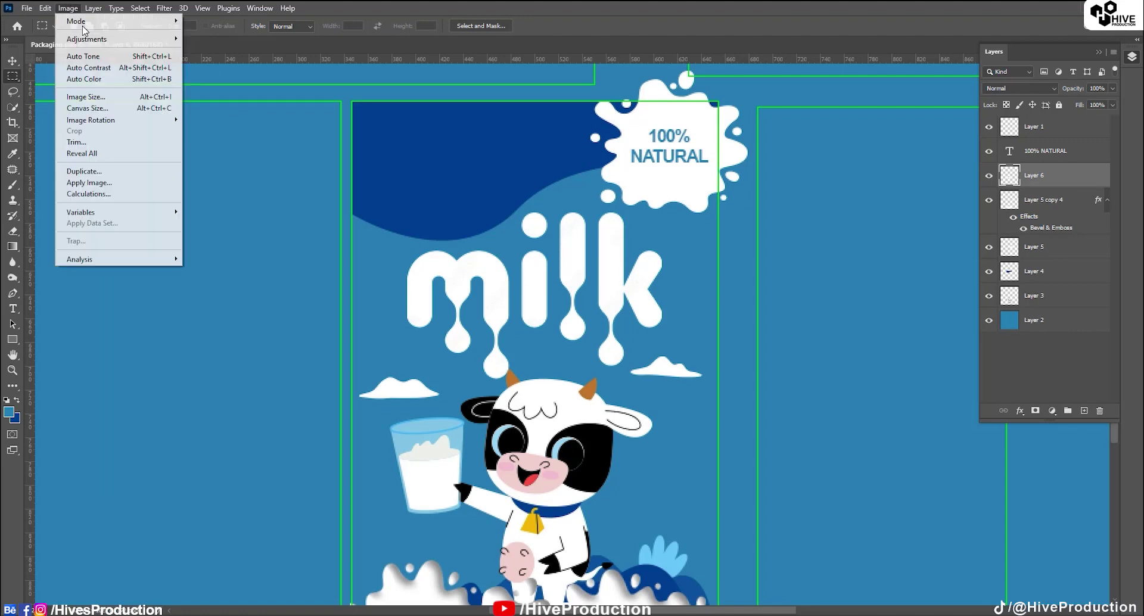
pyautogui.click(93, 8)
pyautogui.moveTo(121, 126)
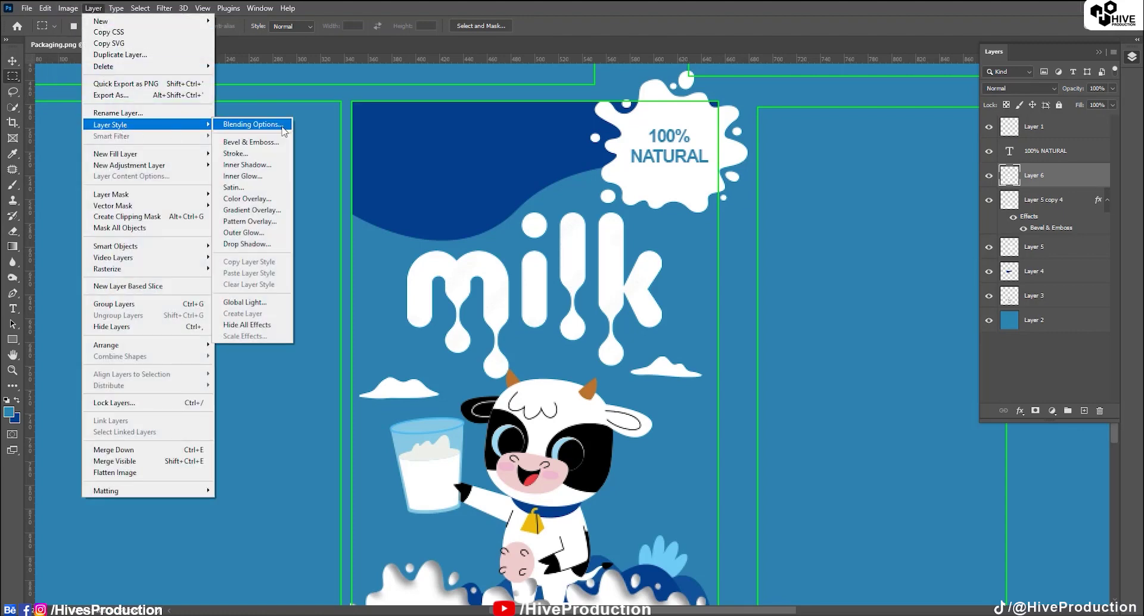
pyautogui.click(275, 128)
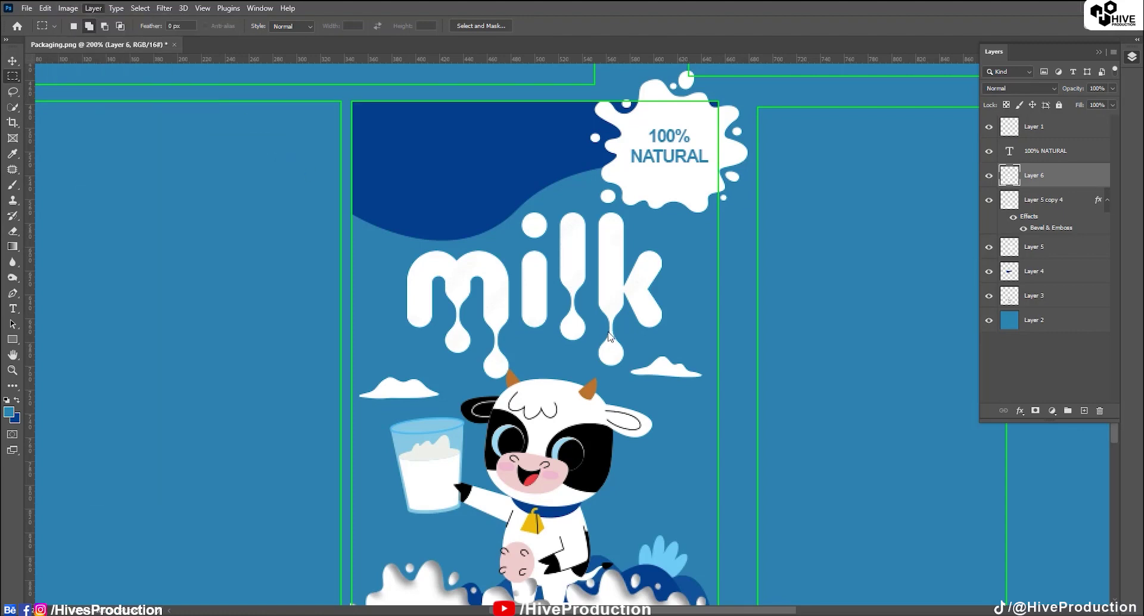
pyautogui.hotkey('ctrl', 'alt', 'shift', 'w')
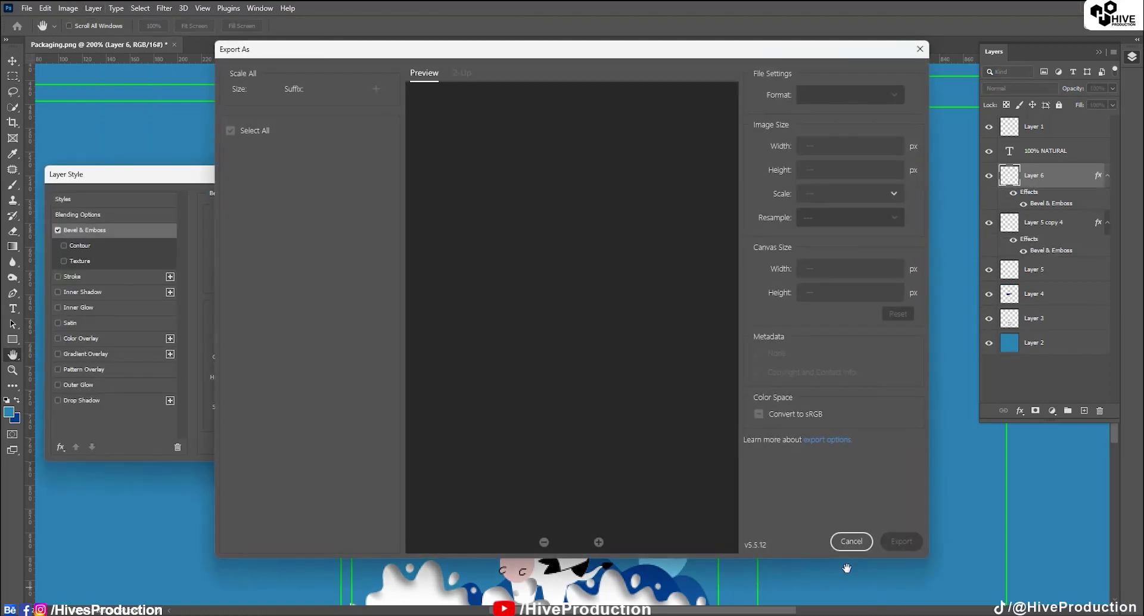
pyautogui.click(842, 548)
# Set the lettering's Bevel & Emboss to 168% depth, 5 px size, 3 px soften and 78% highlight opacity
pyautogui.moveTo(592, 324); pyautogui.dragTo(760, 321)
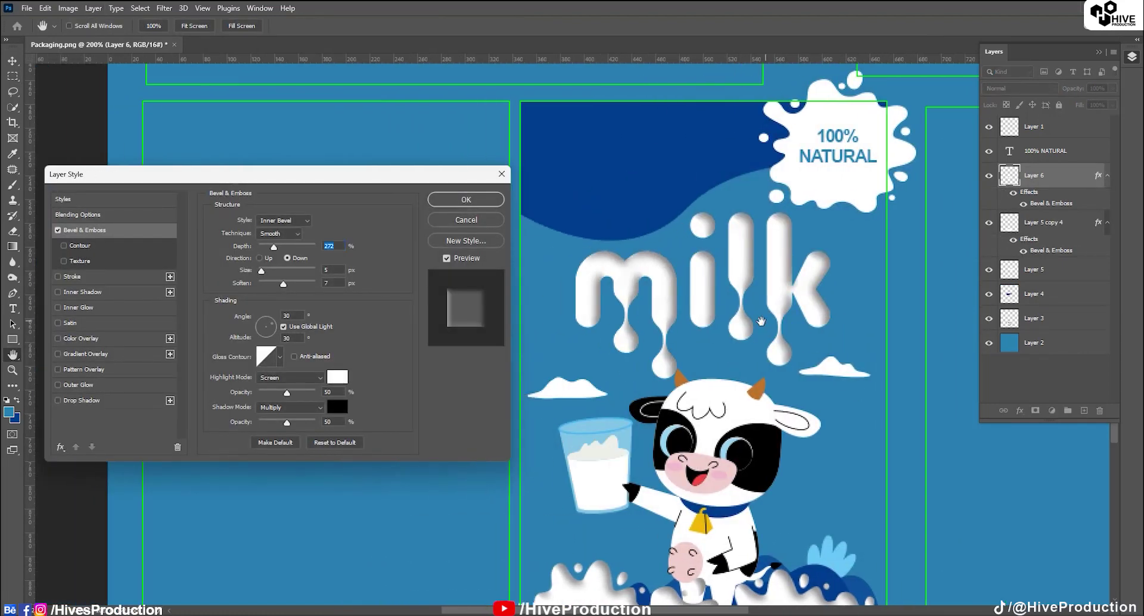
pyautogui.moveTo(274, 247)
pyautogui.mouseDown()
pyautogui.moveTo(261, 244)
pyautogui.moveTo(261, 271)
pyautogui.mouseUp()
pyautogui.moveTo(296, 393); pyautogui.dragTo(303, 393)
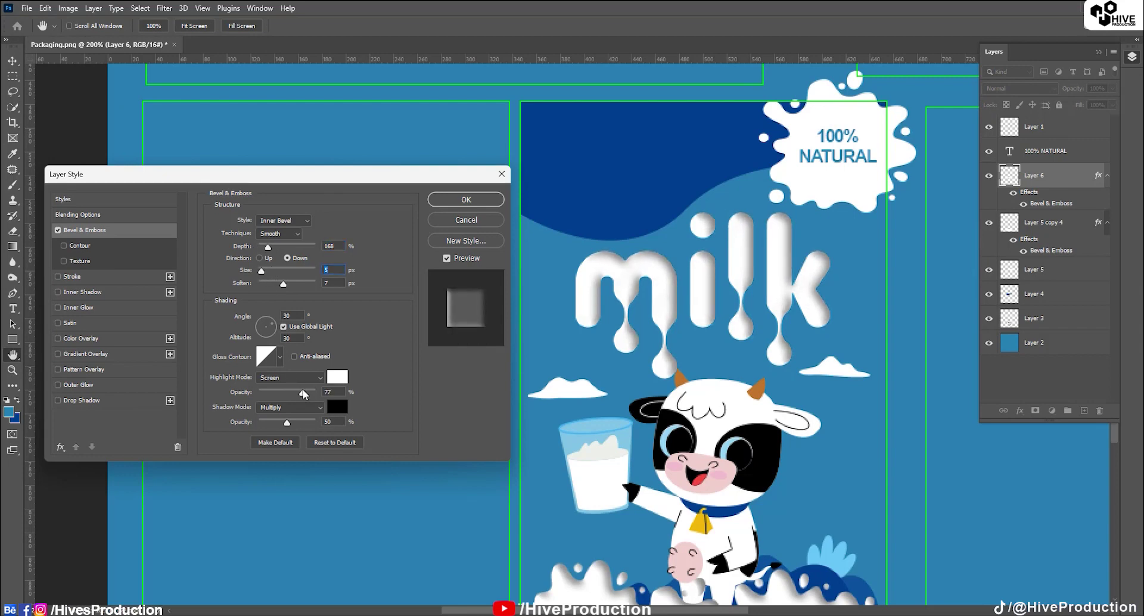
pyautogui.moveTo(283, 285); pyautogui.dragTo(269, 284)
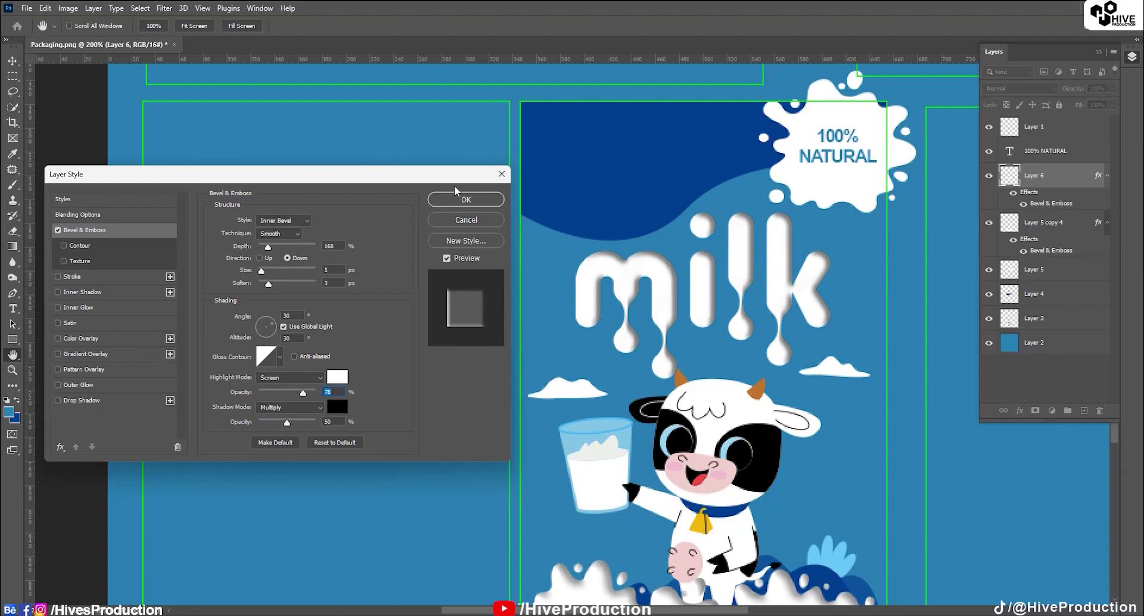
pyautogui.click(467, 202)
# Add the text "THE" in white (ffffff) on the dark blue wave above the "milk" lettering
pyautogui.press('m')
pyautogui.moveTo(759, 237); pyautogui.dragTo(531, 207)
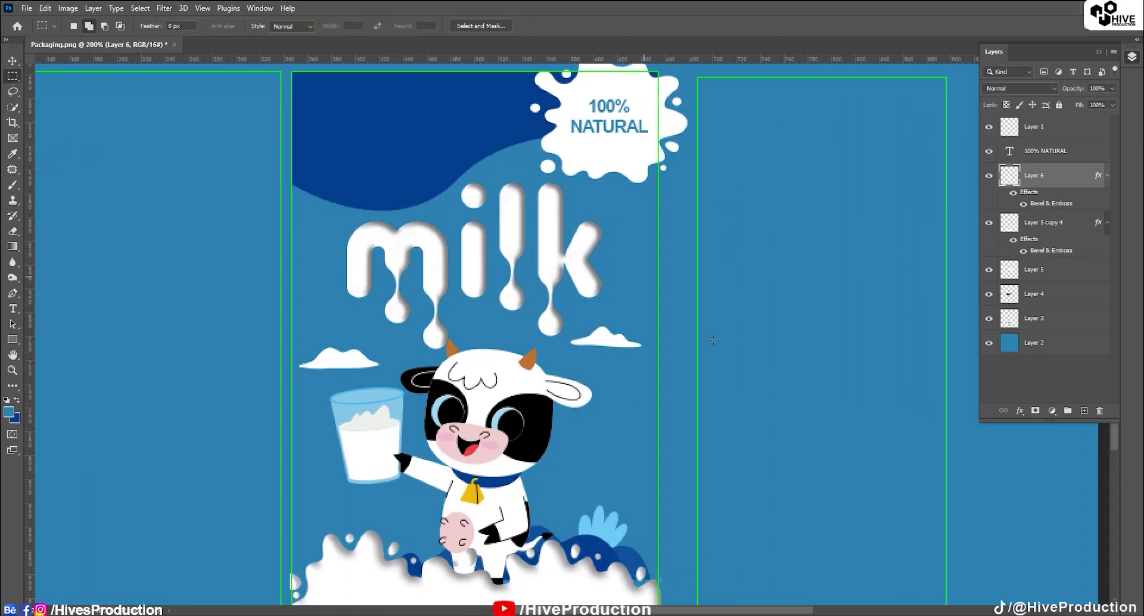
pyautogui.click(13, 308)
pyautogui.click(360, 174)
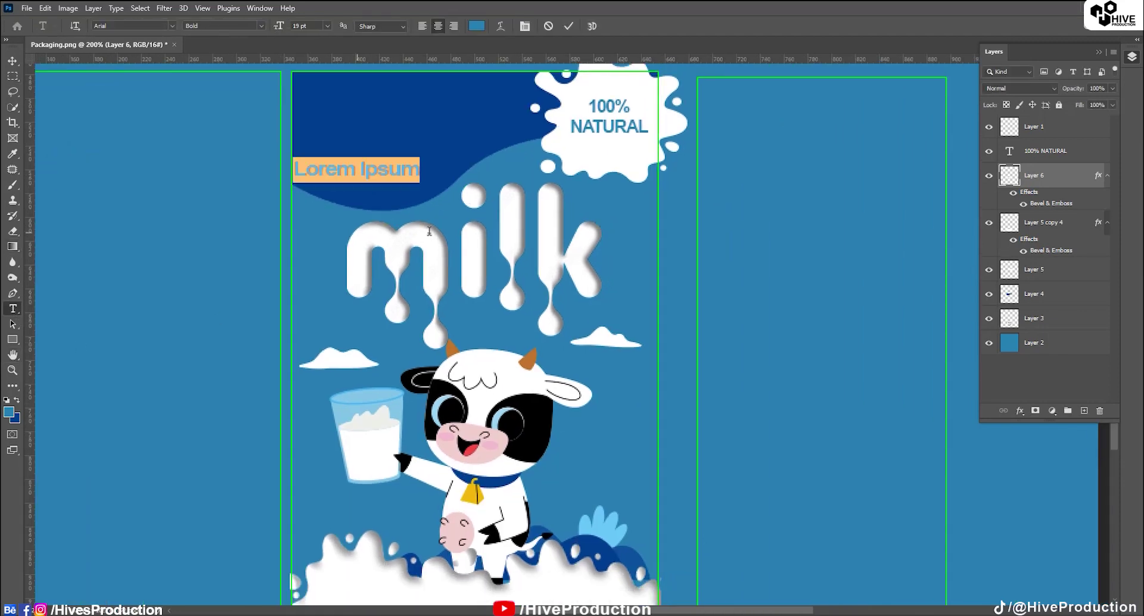
pyautogui.write('THE')
pyautogui.hotkey('ctrl', 'a')
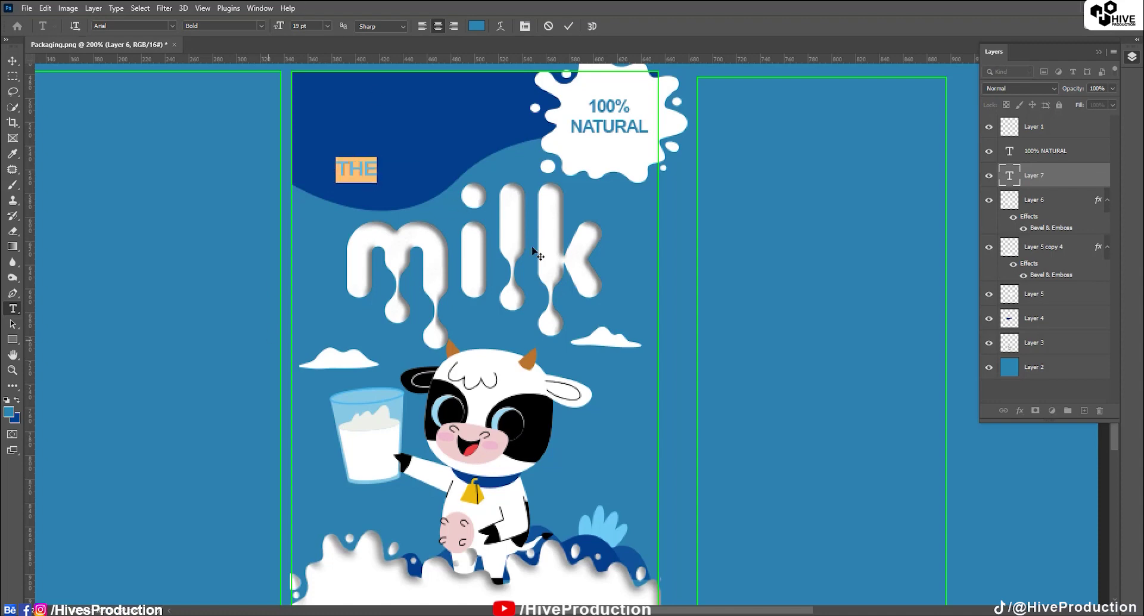
pyautogui.click(477, 26)
pyautogui.click(508, 238)
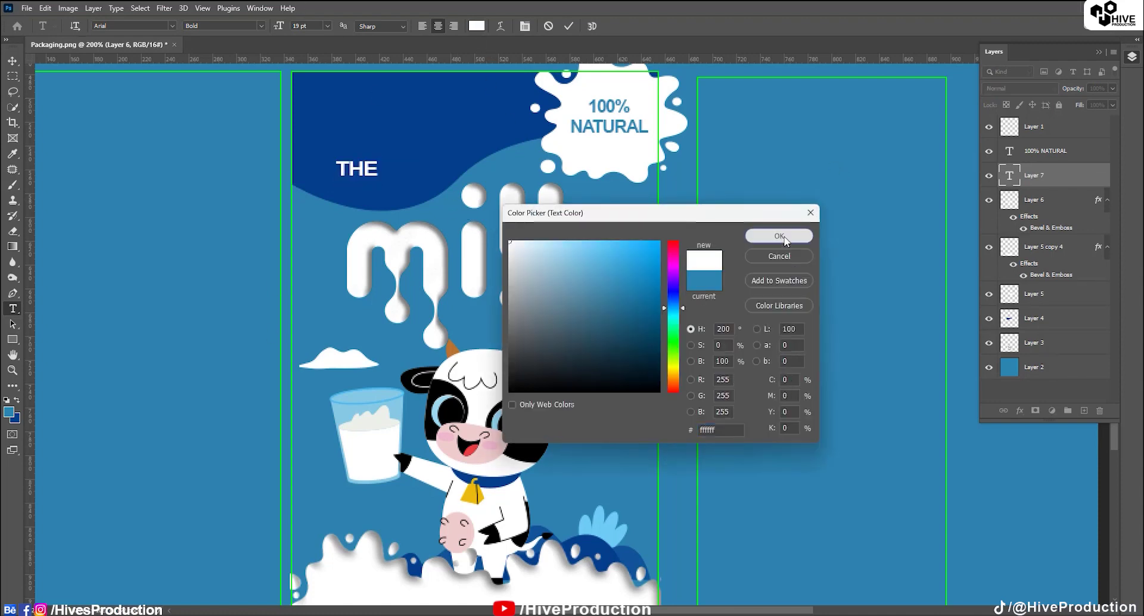
pyautogui.click(780, 237)
# Set the "THE" text to Cascadia Mono SemiBold at 32 pt and shift it slightly right above the "m"
pyautogui.write('mon')
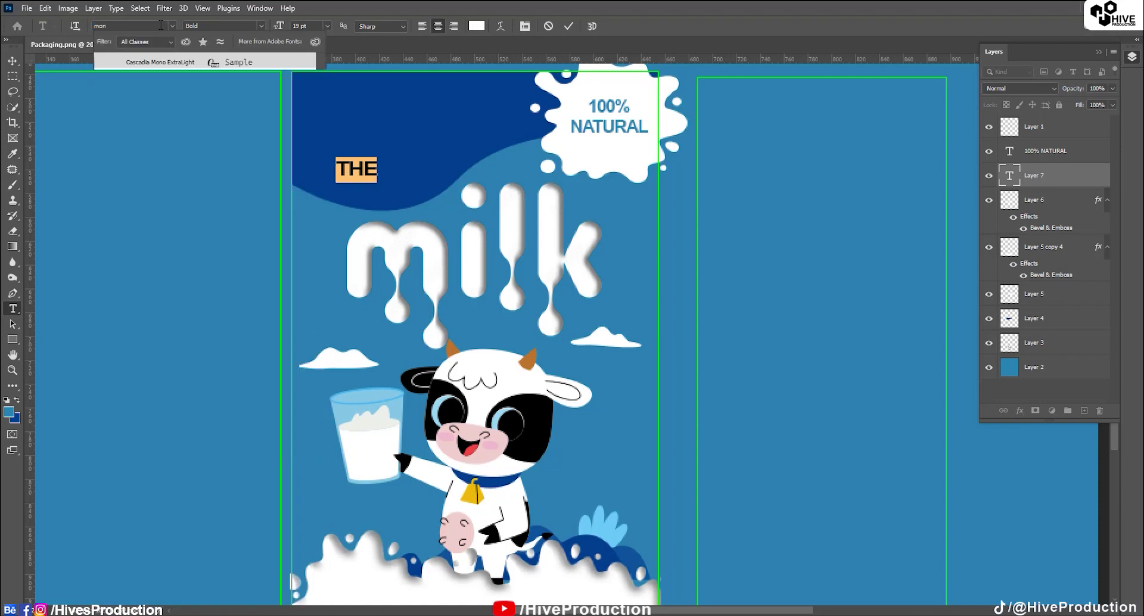
pyautogui.press('Down')
pyautogui.press('Down')
pyautogui.press('Down')
pyautogui.press('Down')
pyautogui.press('Down')
pyautogui.press('Down')
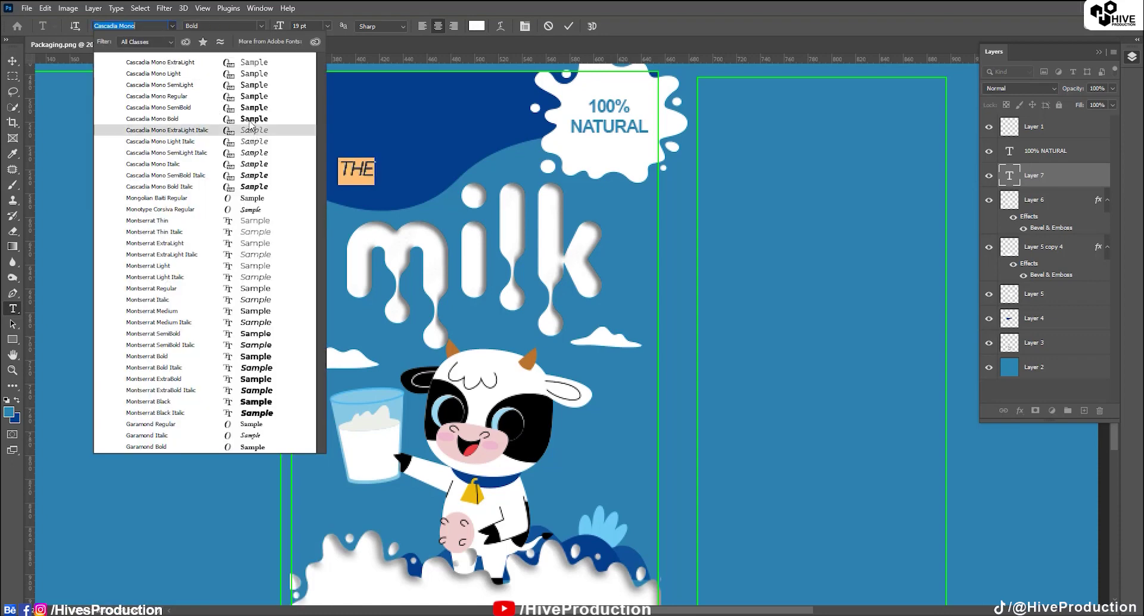
pyautogui.press('Up')
pyautogui.press('Up')
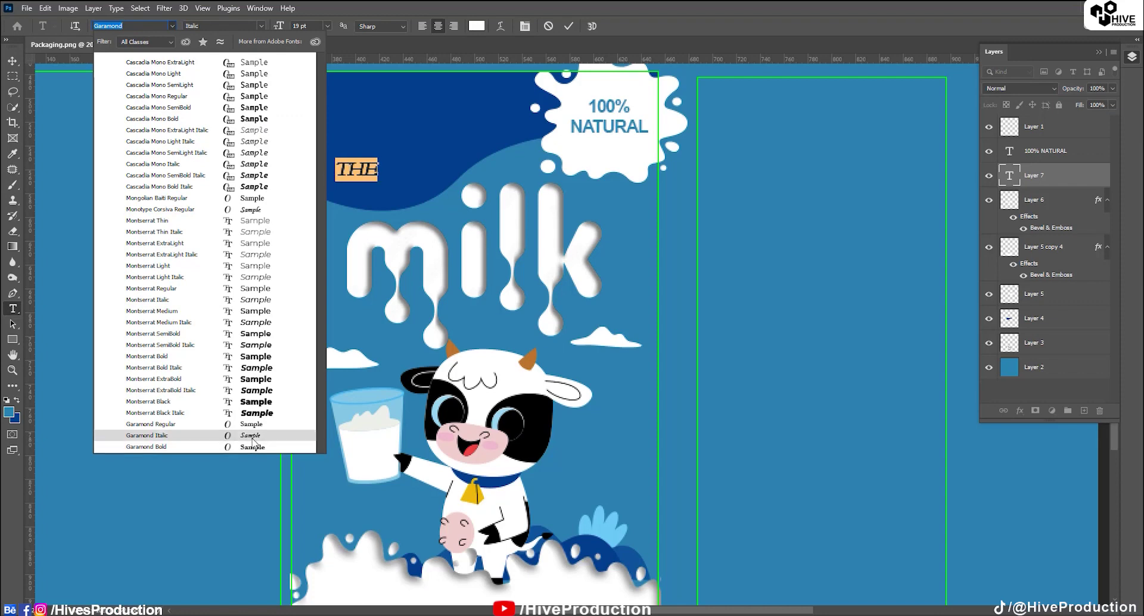
pyautogui.click(273, 109)
pyautogui.moveTo(278, 27); pyautogui.dragTo(286, 28)
pyautogui.moveTo(435, 254); pyautogui.dragTo(455, 256)
# Change the "THE" text style to Bold Italic and move the word down closer to the "milk" lettering
pyautogui.click(257, 26)
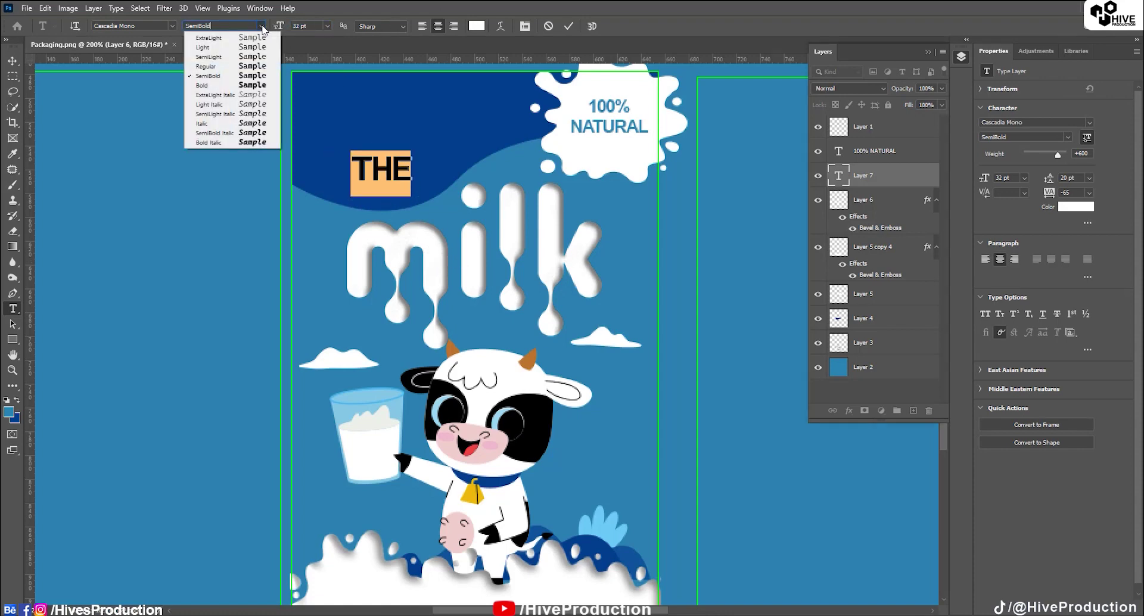
pyautogui.click(256, 142)
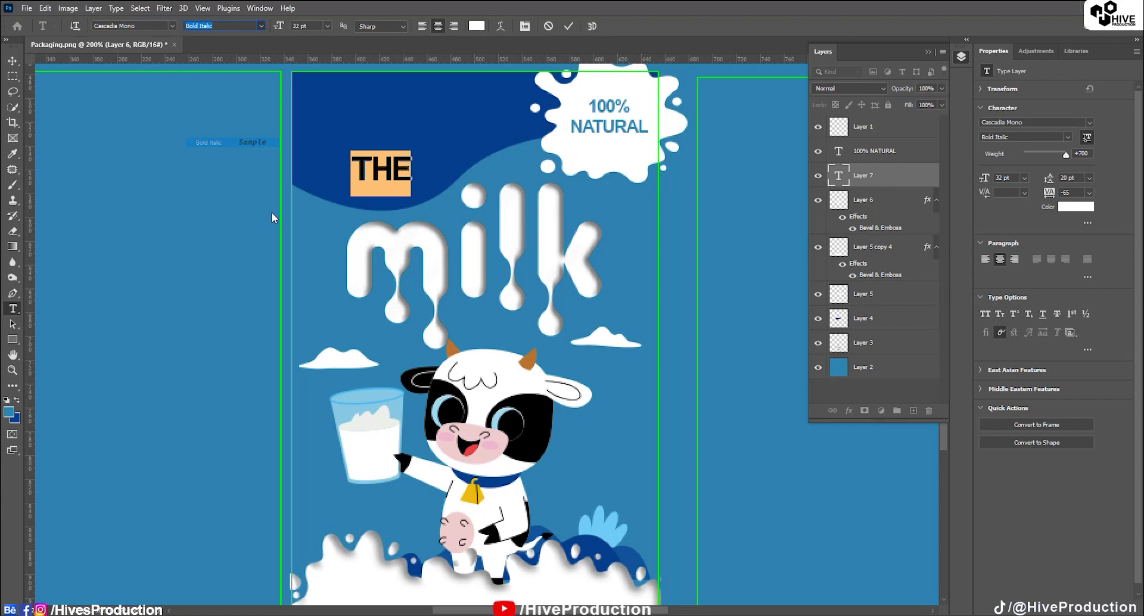
pyautogui.click(408, 176)
pyautogui.moveTo(429, 235); pyautogui.dragTo(425, 251)
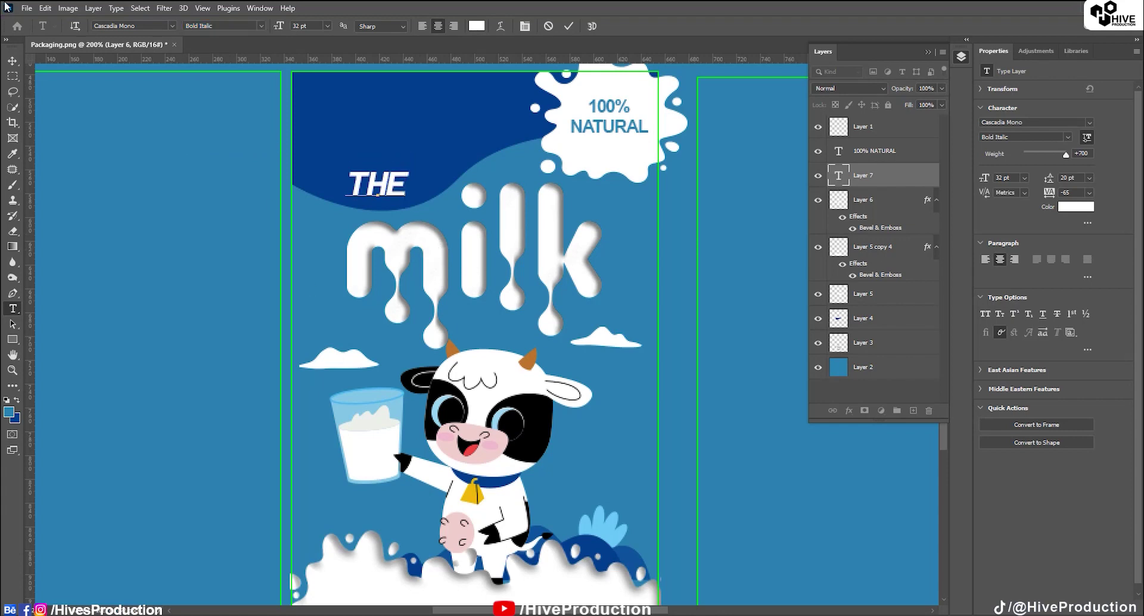
pyautogui.click(12, 60)
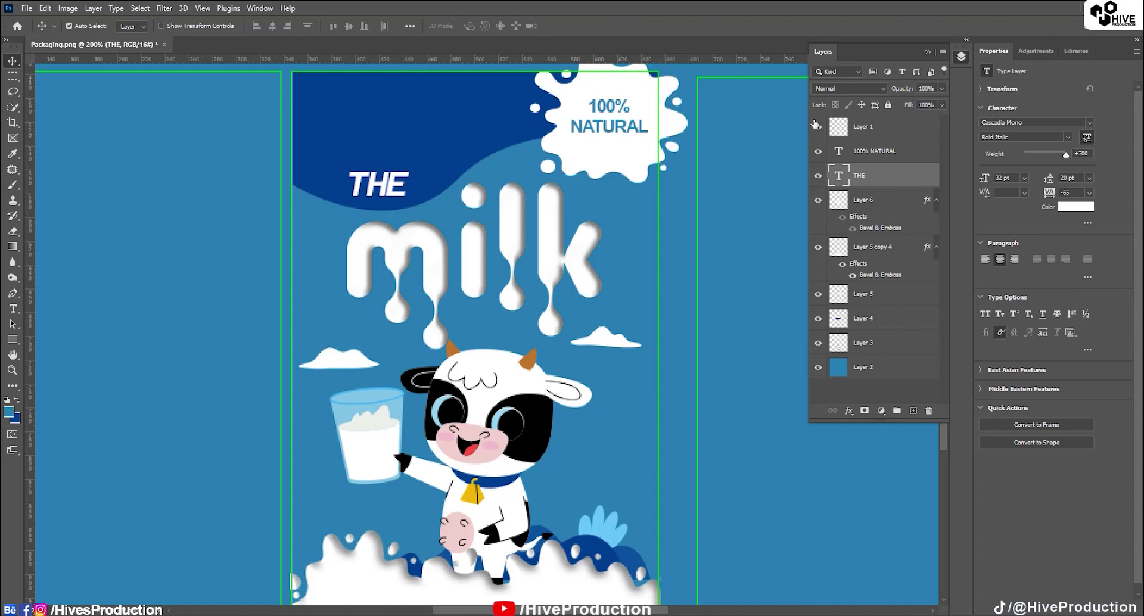
# Move the white splash badge on Layer 5 to the upper left corner of the front panel
pyautogui.click(817, 294)
pyautogui.click(818, 246)
pyautogui.click(817, 246)
pyautogui.click(845, 296)
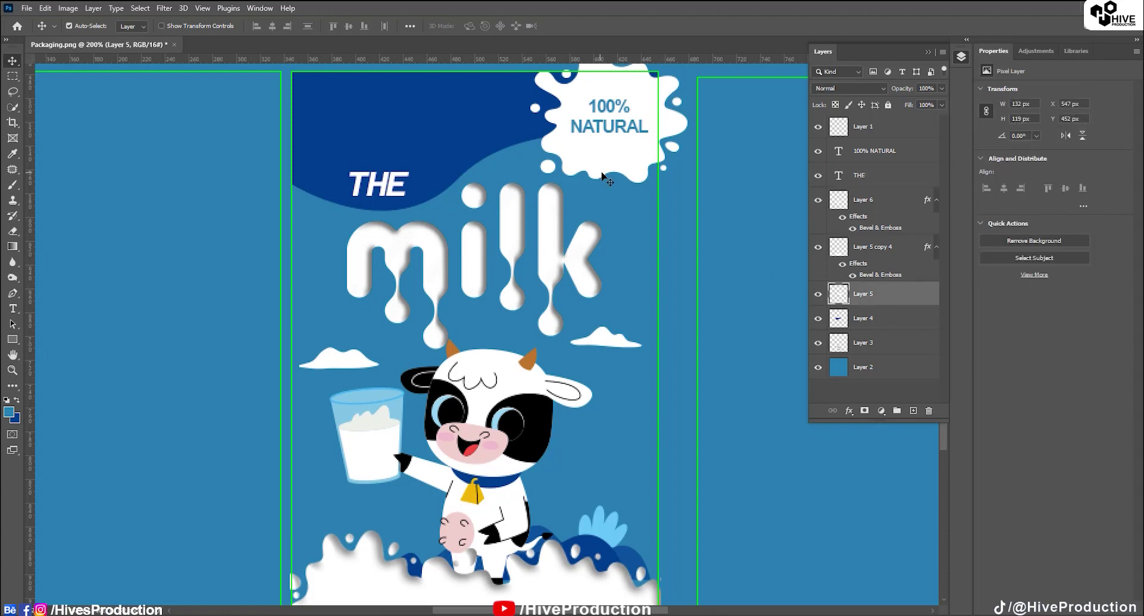
pyautogui.moveTo(601, 174); pyautogui.dragTo(327, 150)
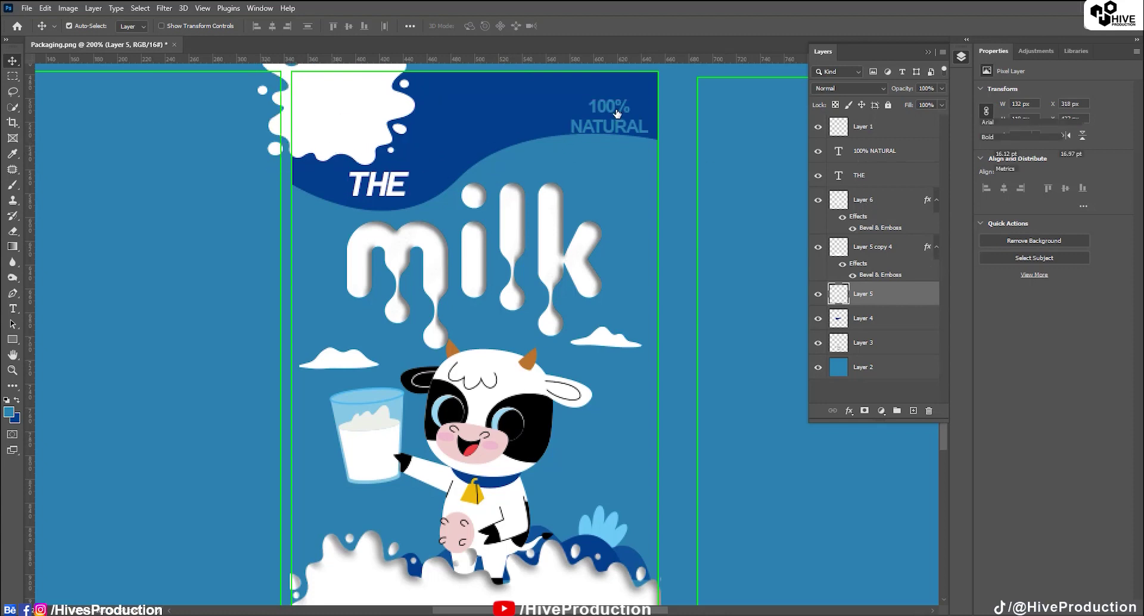
# Move the "100% NATURAL" text onto the relocated white splash, with layer auto-selection turned off
pyautogui.click(864, 158)
pyautogui.click(70, 25)
pyautogui.moveTo(567, 133); pyautogui.dragTo(355, 122)
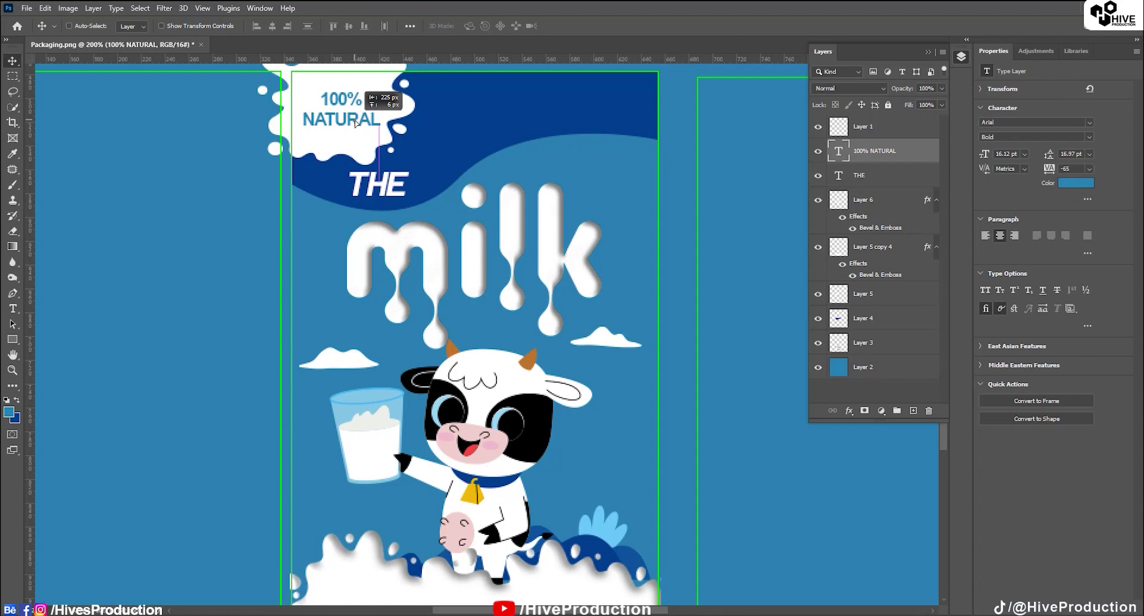
pyautogui.moveTo(356, 122); pyautogui.dragTo(355, 123)
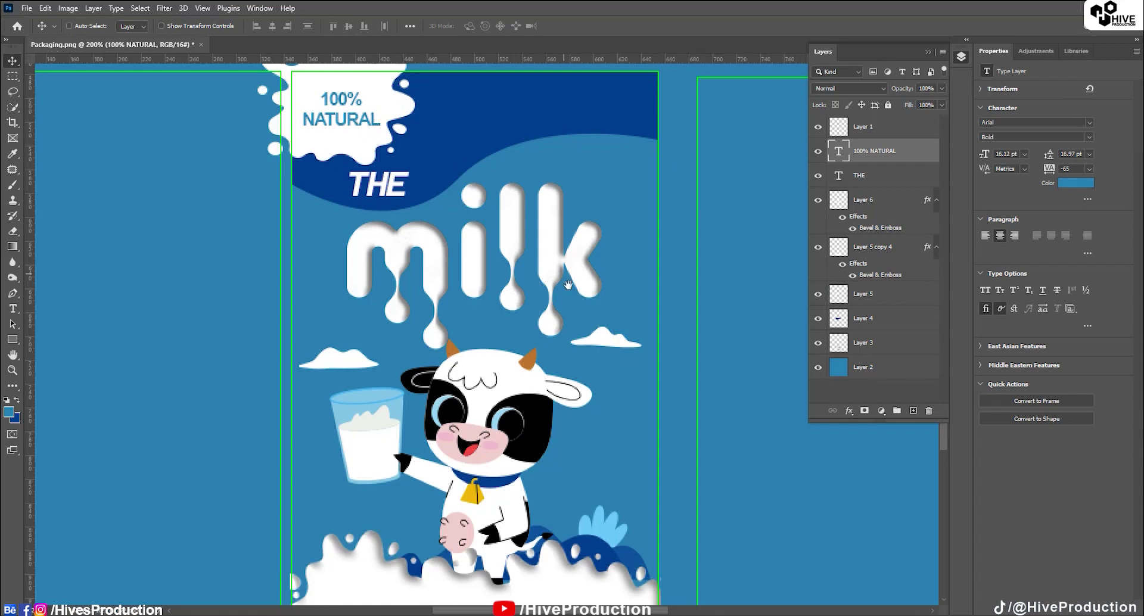
# Remove the part of the Layer 5 splash badge that extends past the front panel's left edge
pyautogui.moveTo(568, 286); pyautogui.dragTo(674, 344)
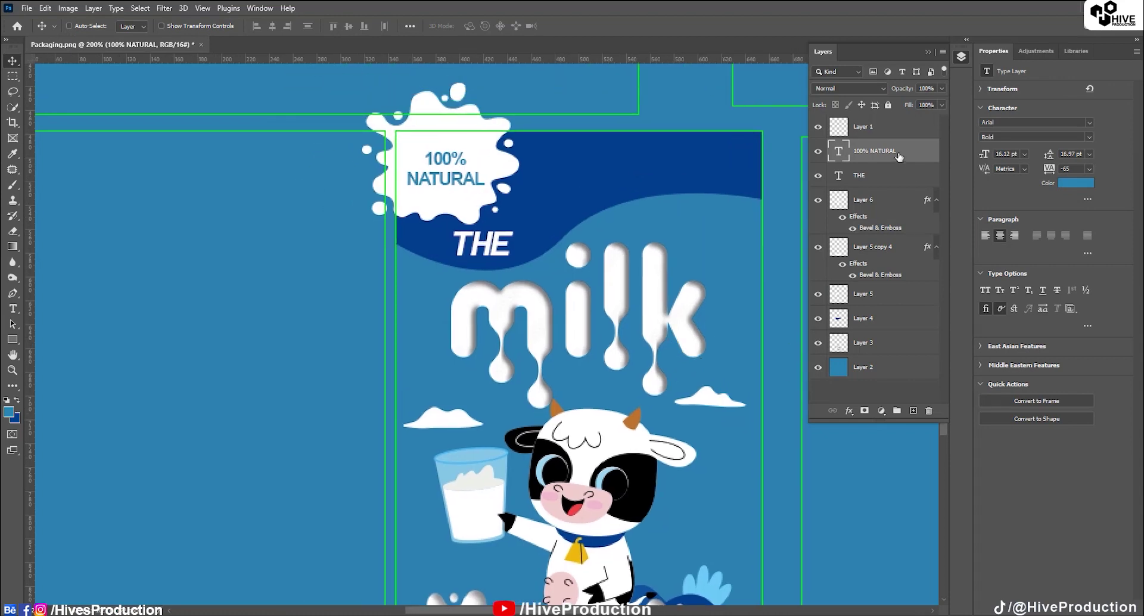
pyautogui.click(860, 127)
pyautogui.click(818, 200)
pyautogui.click(818, 200)
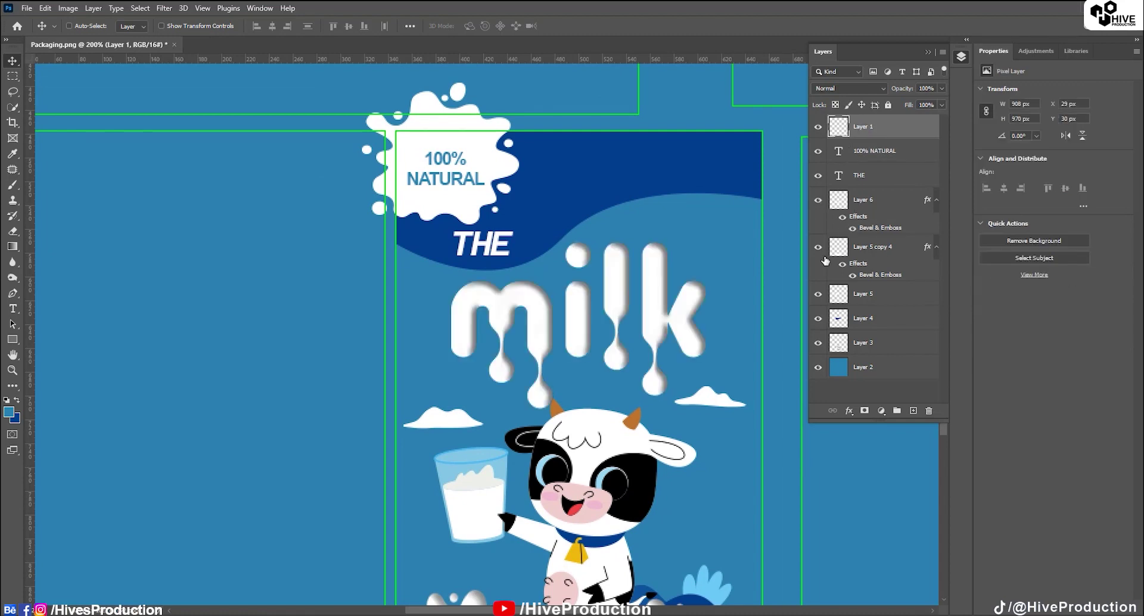
pyautogui.click(817, 248)
pyautogui.click(817, 295)
pyautogui.click(818, 294)
pyautogui.click(862, 294)
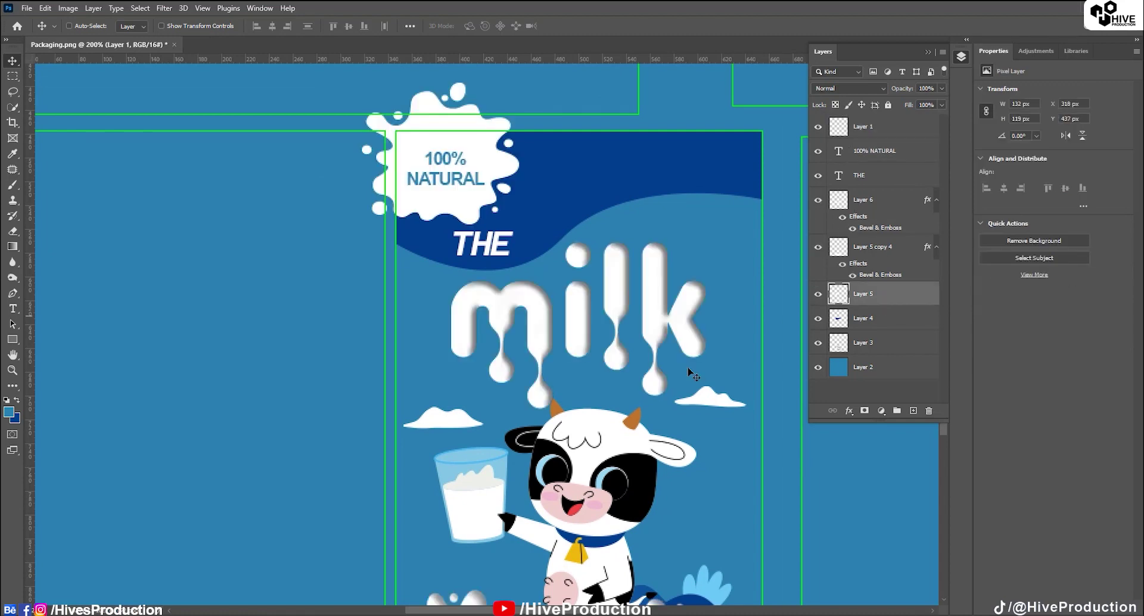
pyautogui.click(12, 76)
pyautogui.moveTo(287, 71); pyautogui.dragTo(395, 232)
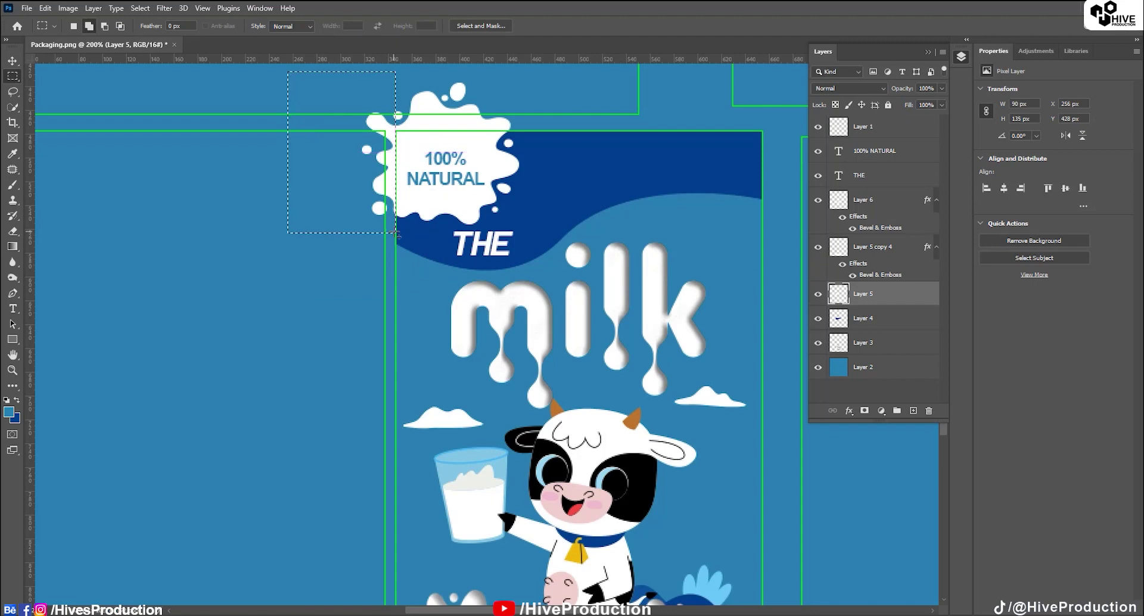
pyautogui.press('Delete')
pyautogui.hotkey('ctrl', 'f')
pyautogui.press('Escape')
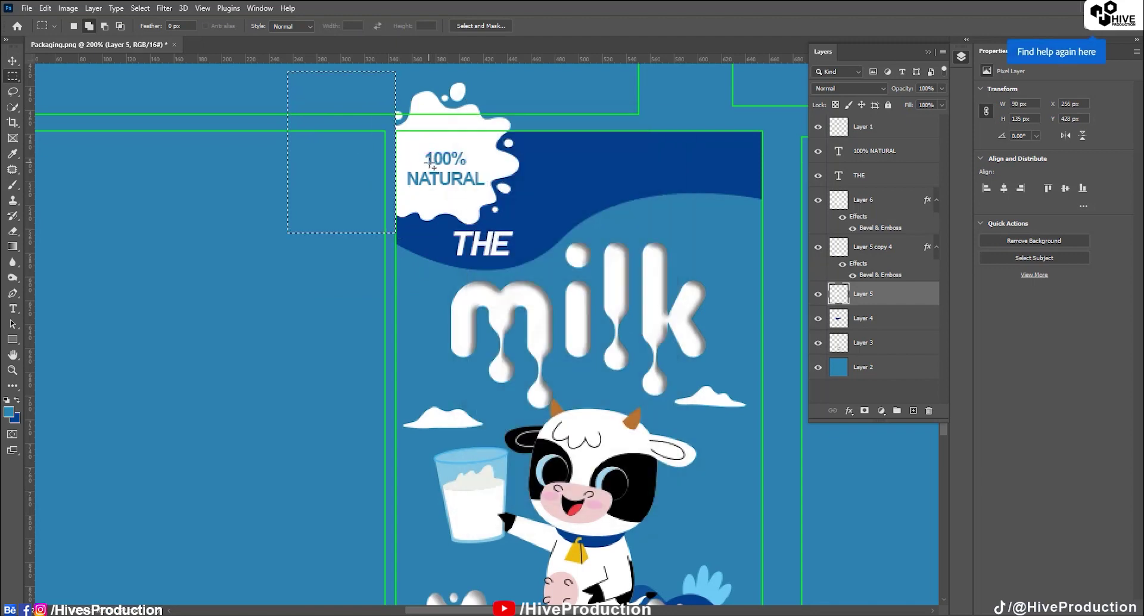
pyautogui.hotkey('ctrl', 'd')
# Remove the part of the splash badge that extends above the front panel's top edge
pyautogui.moveTo(358, 74); pyautogui.dragTo(514, 129)
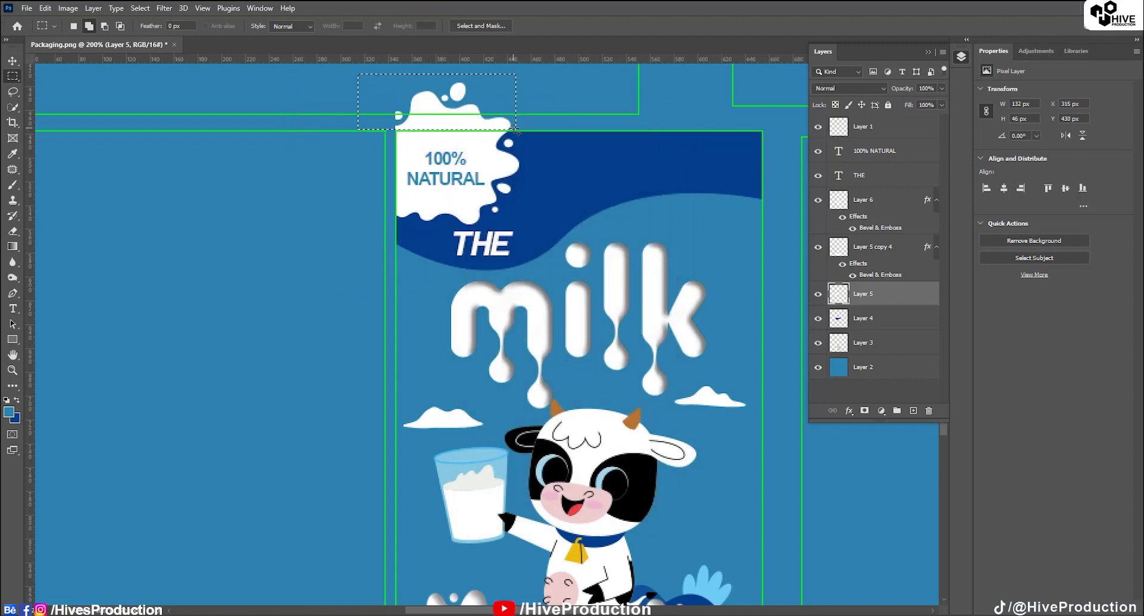
pyautogui.press('Delete')
pyautogui.hotkey('ctrl', 'd')
# Add the text "1" in the left part of the bottom white splash area
pyautogui.moveTo(631, 407); pyautogui.dragTo(586, 336)
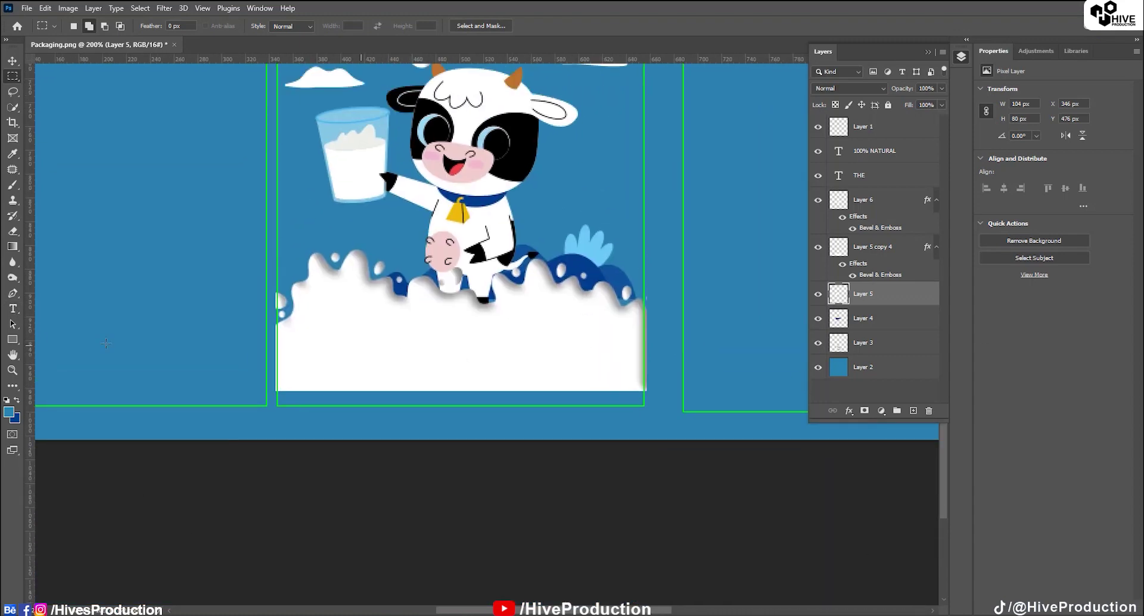
pyautogui.click(12, 308)
pyautogui.click(329, 346)
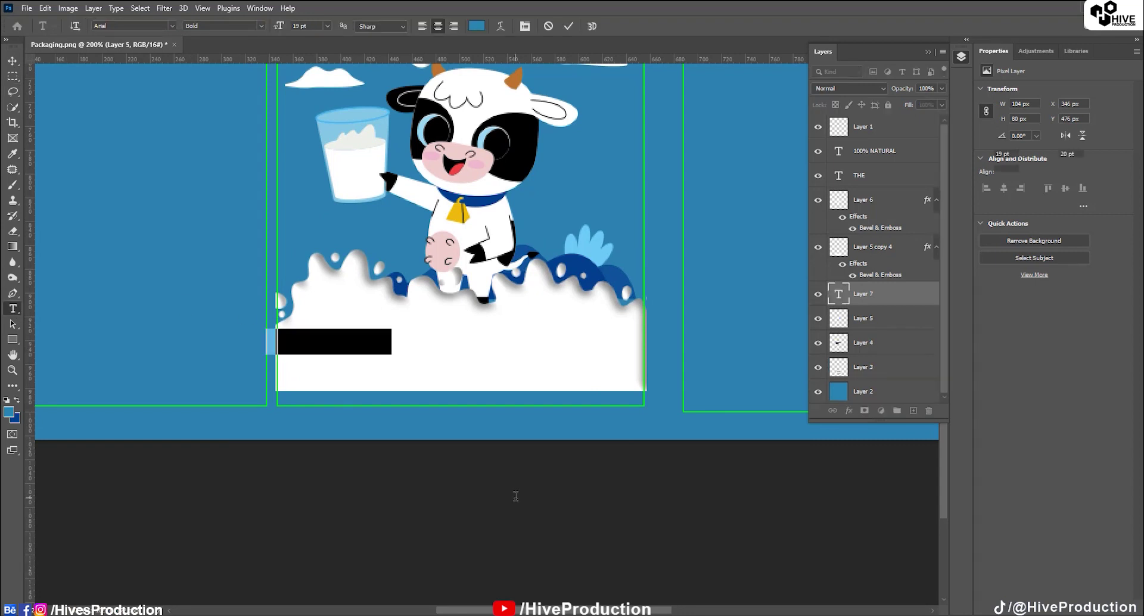
pyautogui.press('BackSpace')
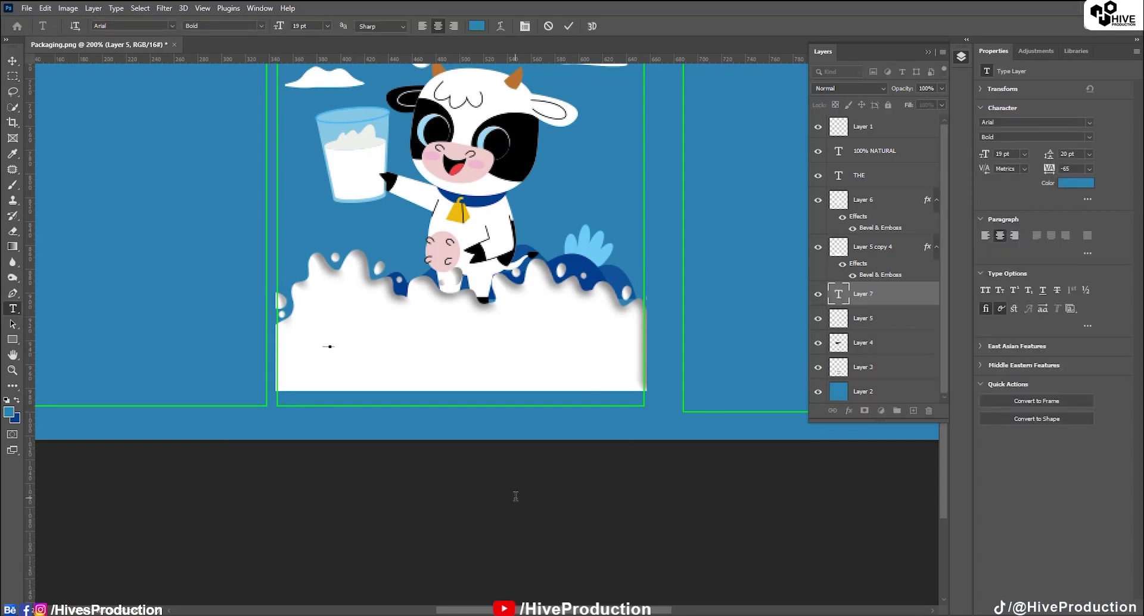
pyautogui.write('1')
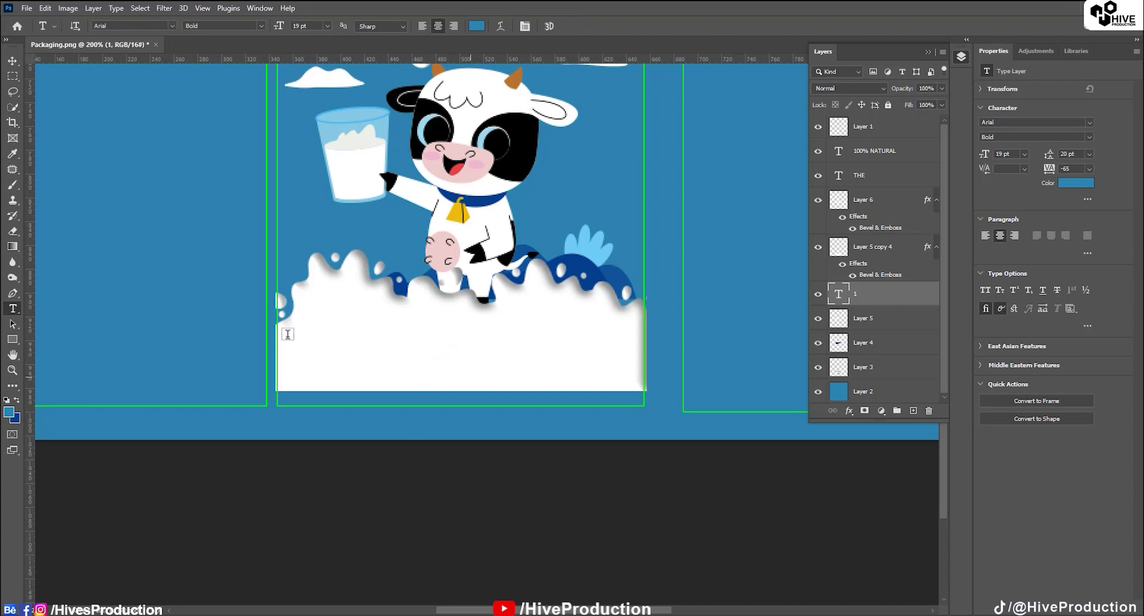
# Delete the hidden "1" text layer and add a new "1" text above Layer 1, in the lower white splash
pyautogui.click(12, 62)
pyautogui.moveTo(875, 294); pyautogui.dragTo(928, 411)
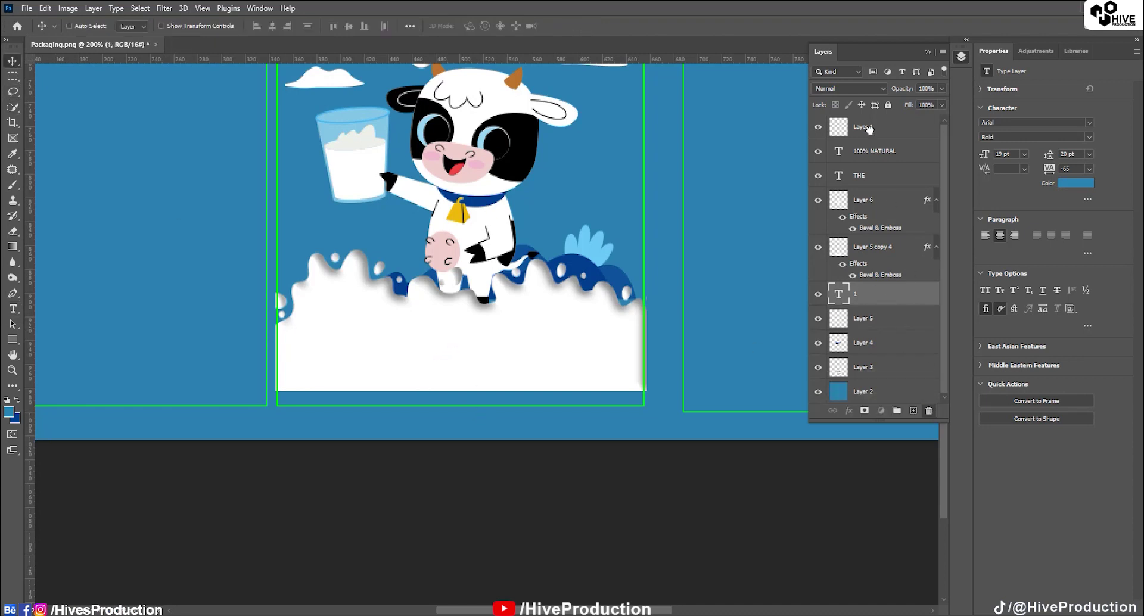
pyautogui.press('t')
pyautogui.click(340, 357)
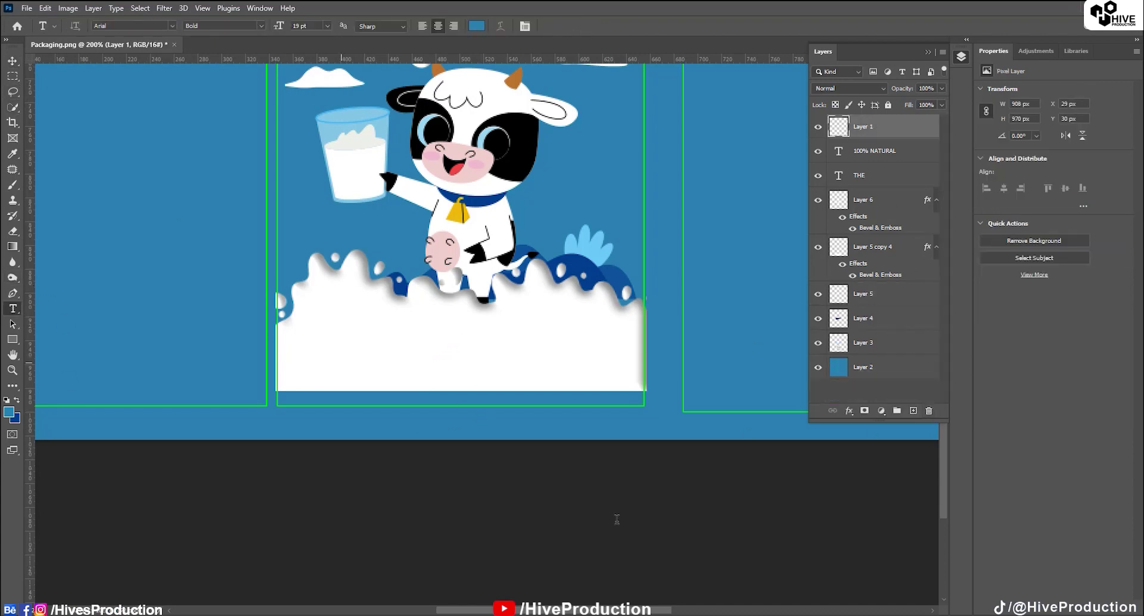
pyautogui.write('1')
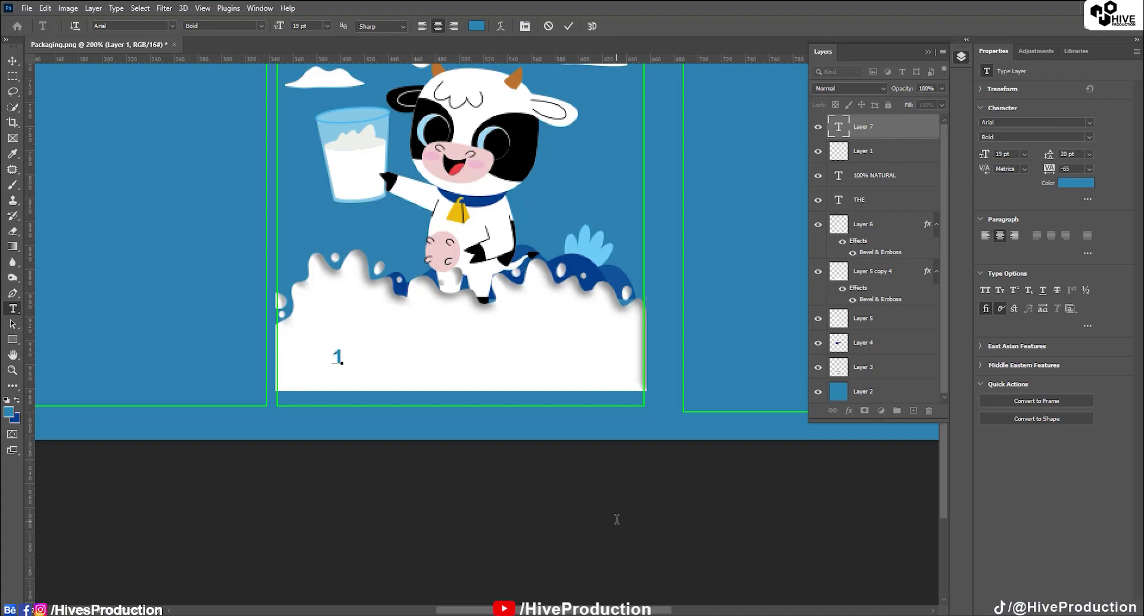
# Extend the text to three lines reading "1 Litre", "Homogenized" and "UHT Processed", and move it up onto the white splash
pyautogui.write('. Litre')
pyautogui.write('Homo')
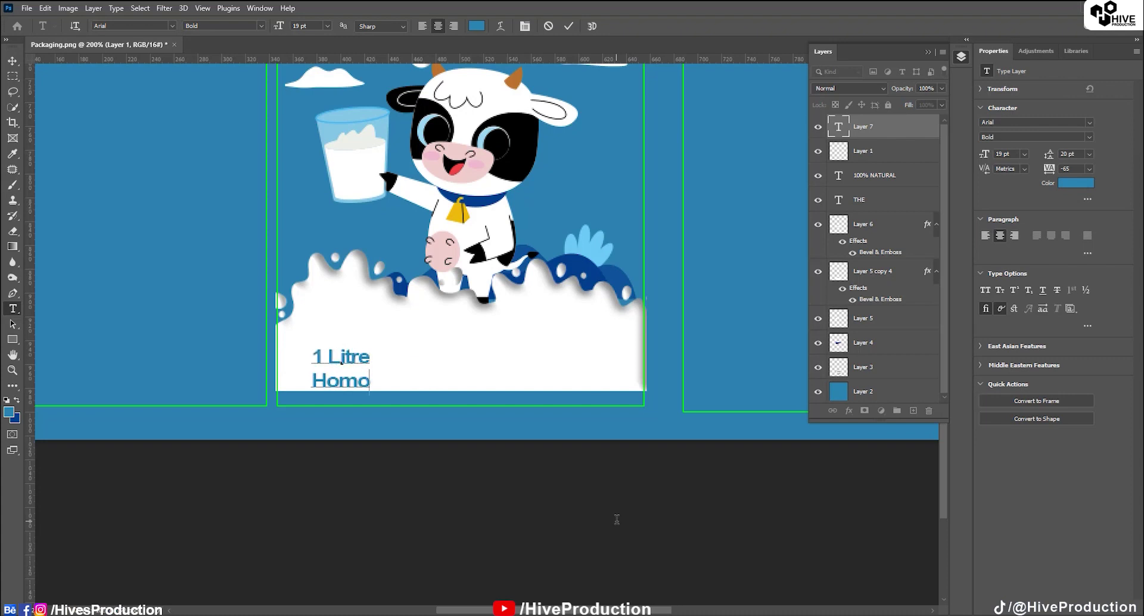
pyautogui.write('genized')
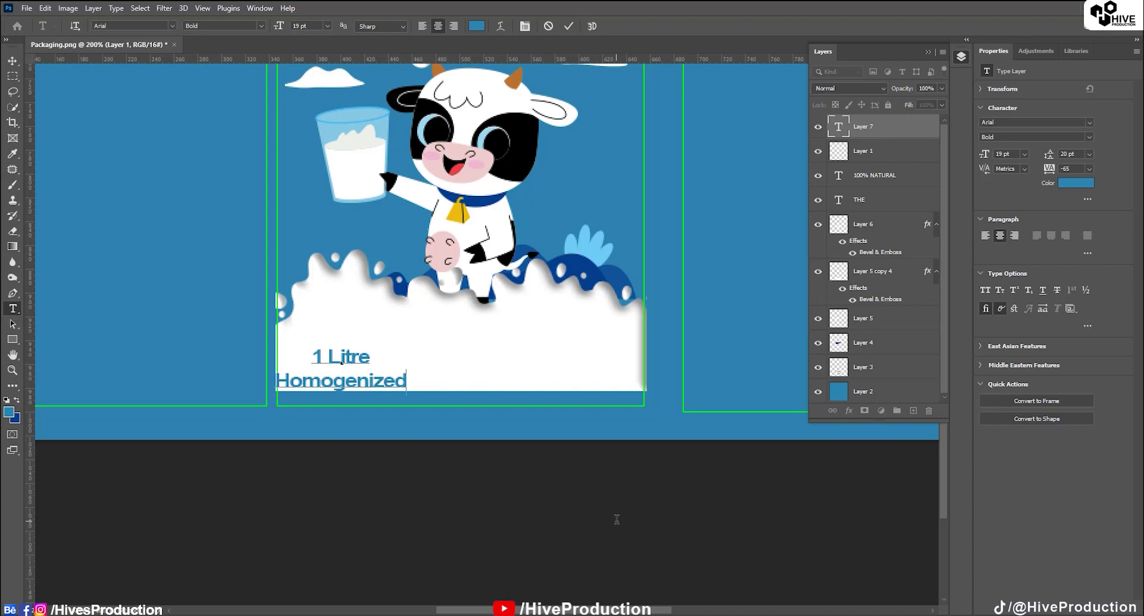
pyautogui.write('\\UHT')
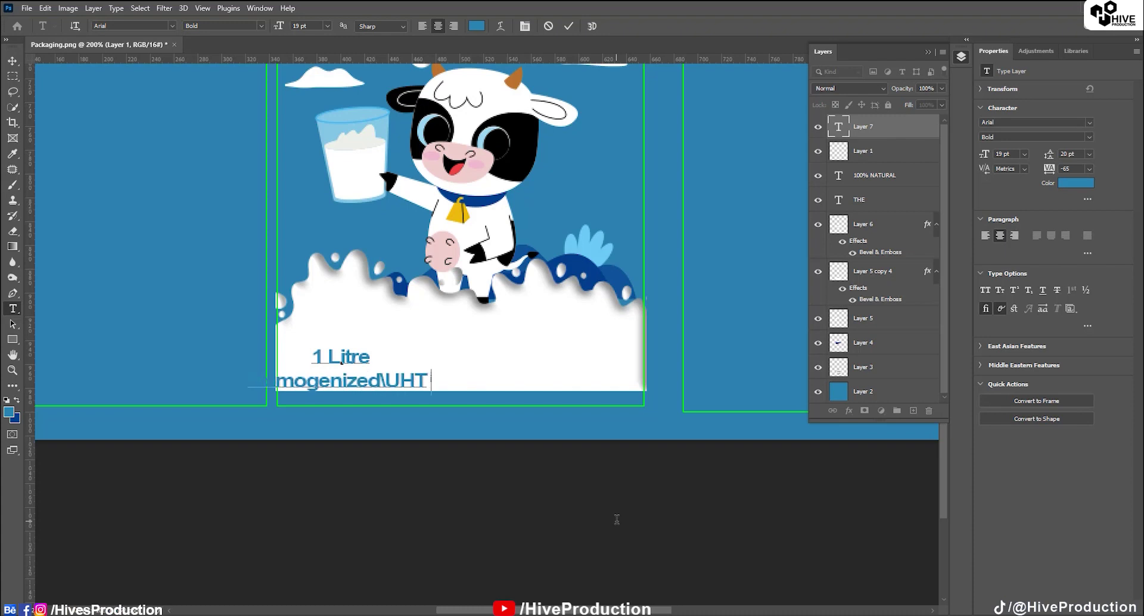
pyautogui.write(' Processed')
pyautogui.hotkey('ctrl', 'a')
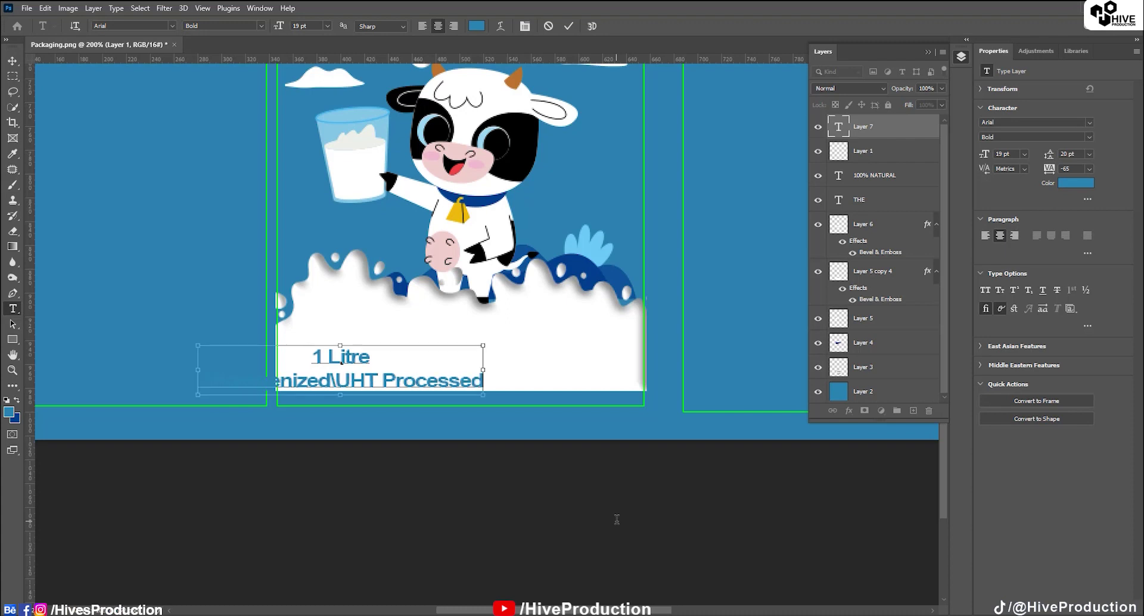
pyautogui.click(338, 385)
pyautogui.press('BackSpace')
pyautogui.press('Return')
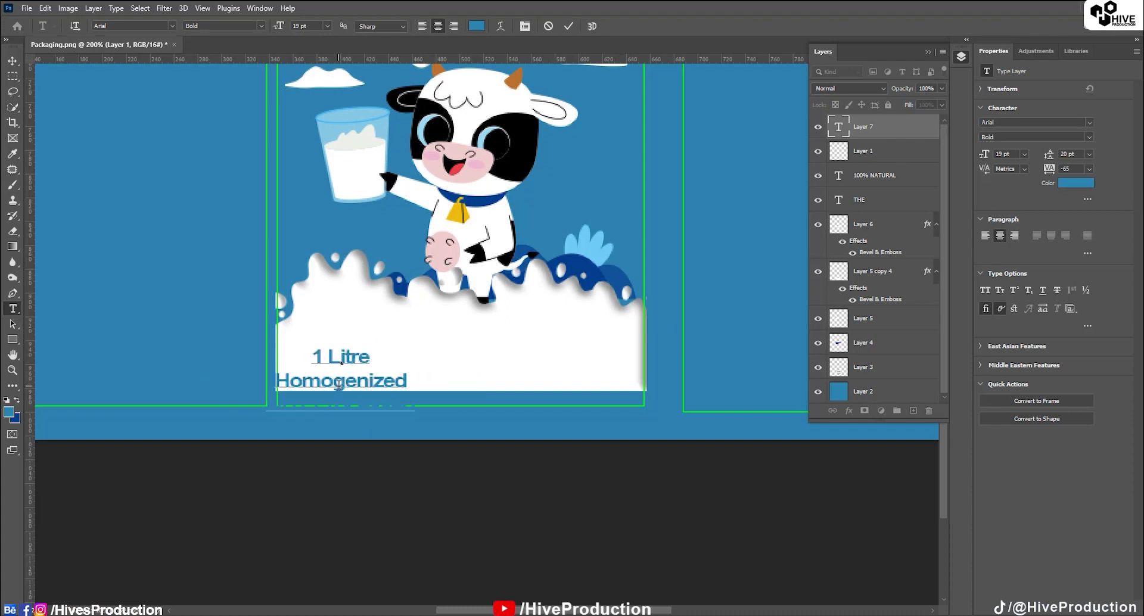
pyautogui.moveTo(393, 479); pyautogui.dragTo(410, 440)
# Left-align the three-line text, set it to 15 pt with 14 pt leading, and place it in the splash's lower-left corner
pyautogui.click(422, 26)
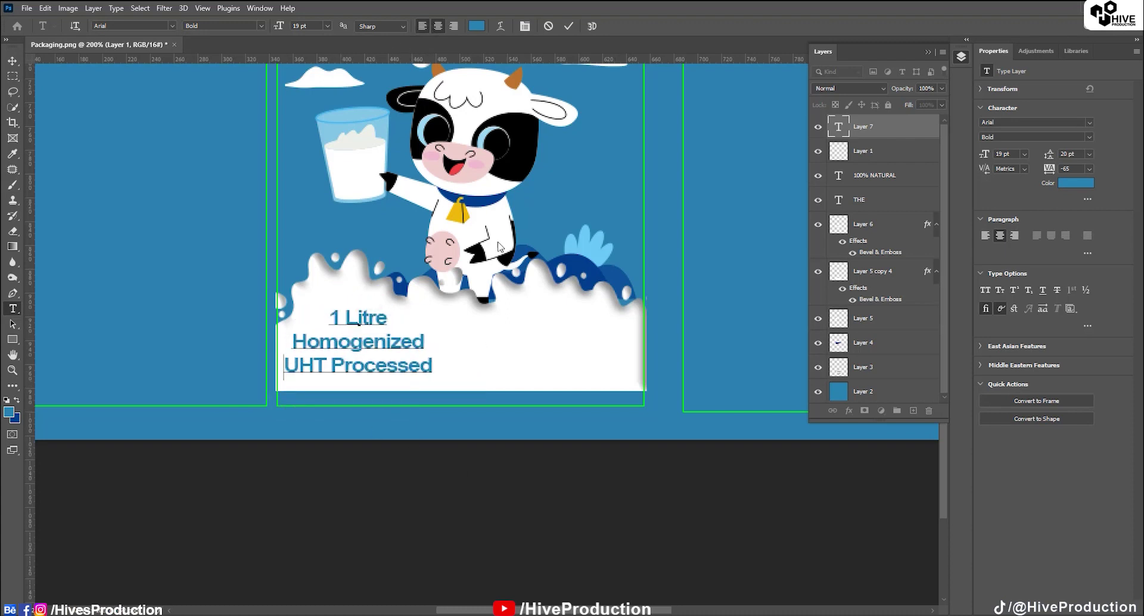
pyautogui.press('BackSpace')
pyautogui.hotkey('ctrl', 'shift', 'c')
pyautogui.hotkey('ctrl', 'a')
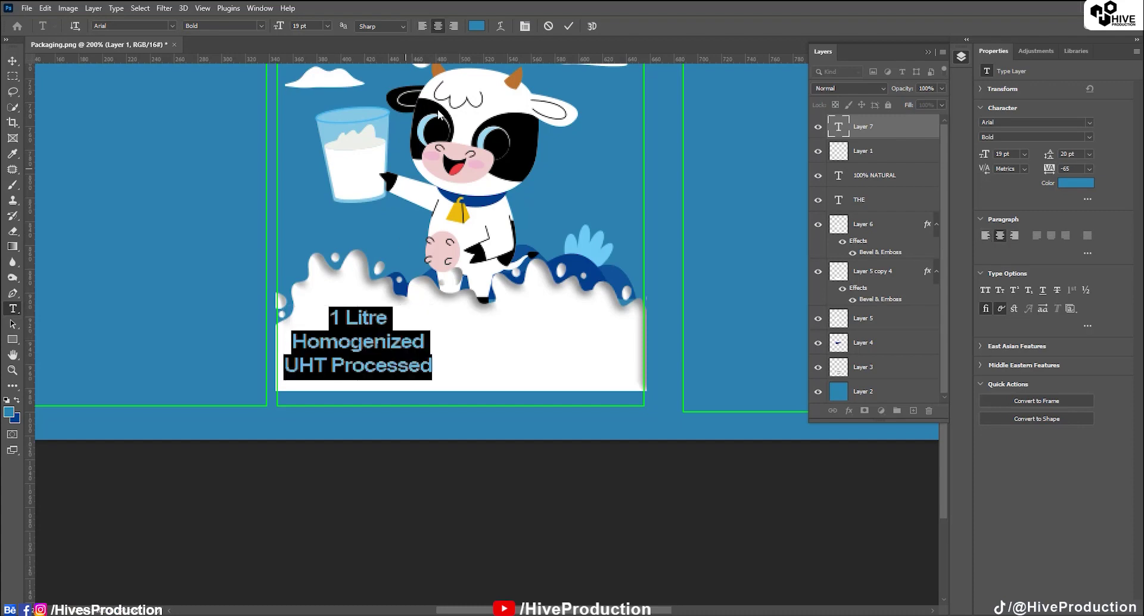
pyautogui.click(422, 26)
pyautogui.click(524, 26)
pyautogui.click(860, 231)
pyautogui.moveTo(859, 222); pyautogui.dragTo(761, 213)
pyautogui.moveTo(451, 408); pyautogui.dragTo(416, 421)
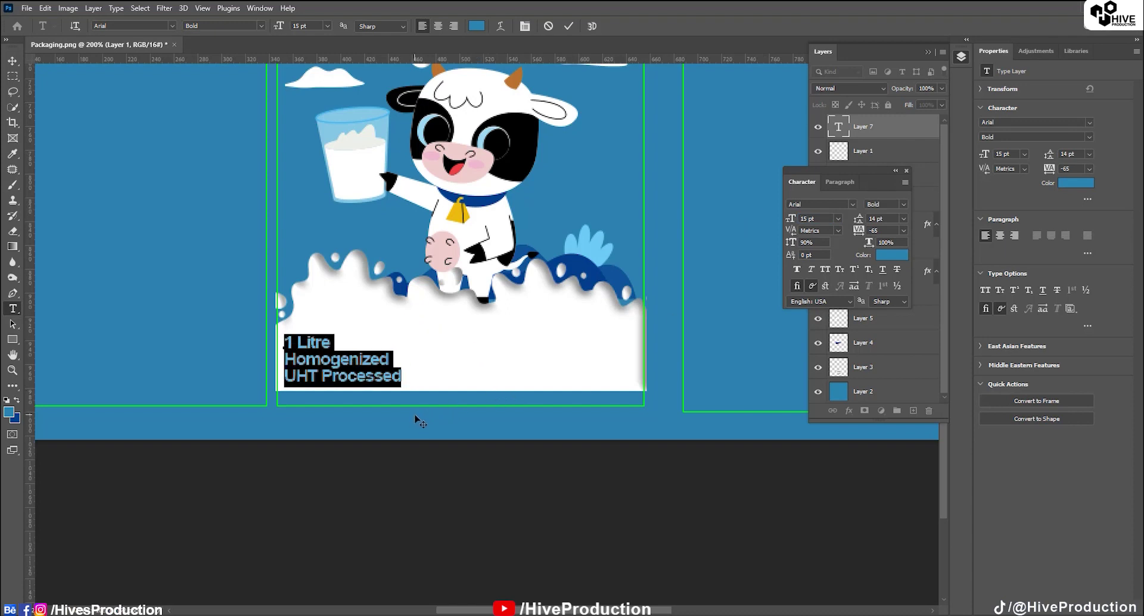
pyautogui.click(16, 64)
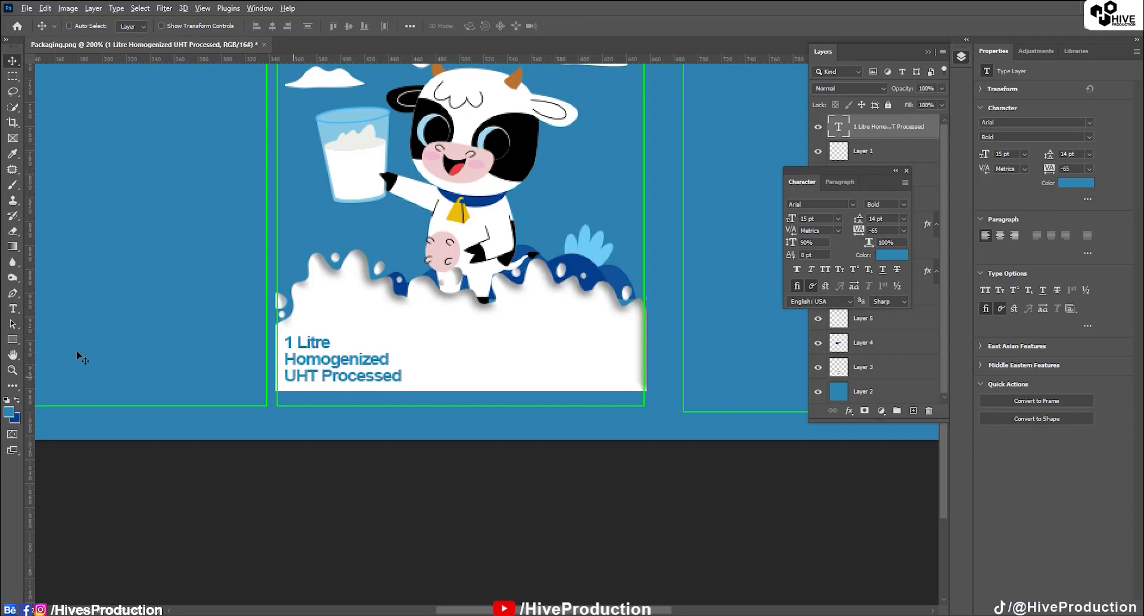
# Duplicate the three-line text to the right side of the splash and change the copy to "GRADE - A"
pyautogui.keyDown('alt'); pyautogui.moveTo(363, 370); pyautogui.dragTo(562, 368); pyautogui.keyUp('alt')
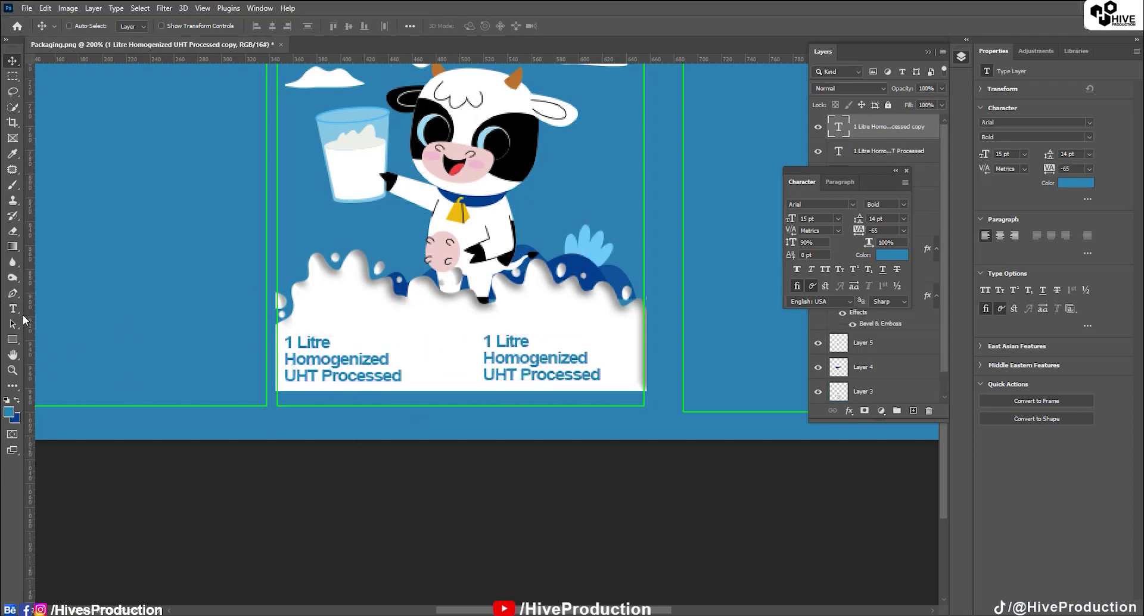
pyautogui.click(13, 309)
pyautogui.moveTo(487, 340); pyautogui.dragTo(611, 379)
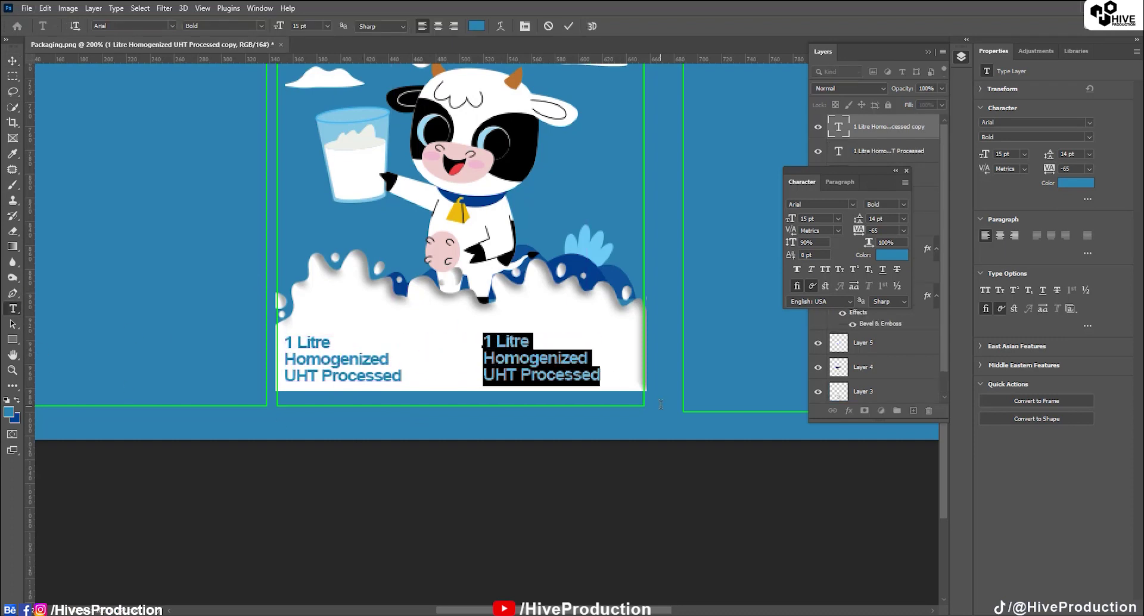
pyautogui.write('GRADE- A')
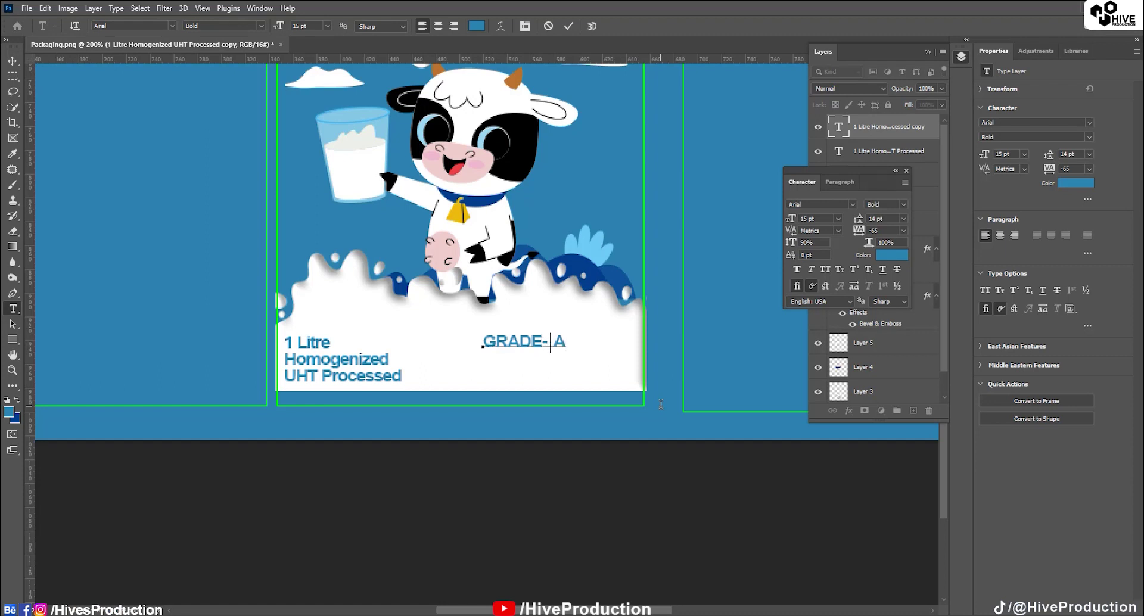
pyautogui.press('BackSpace')
pyautogui.press('Left')
pyautogui.moveTo(609, 414); pyautogui.dragTo(659, 424)
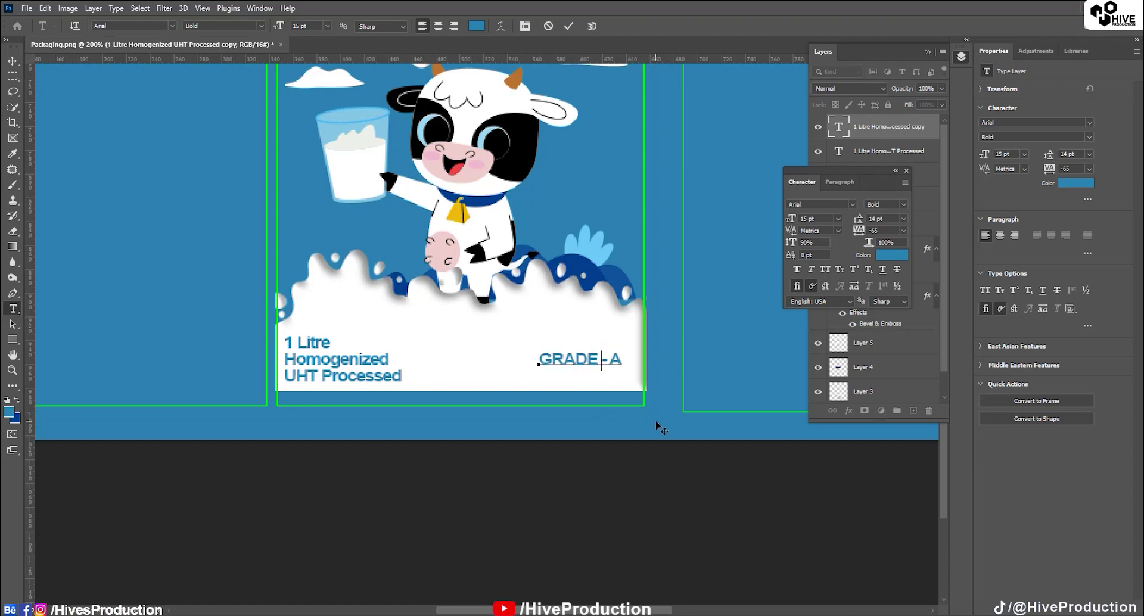
pyautogui.hotkey('ctrl', 'Return')
# Draw a blue rectangle about 84 × 19 px over the GRADE - A text, with no stroke and a corner radius of 10 px
pyautogui.click(12, 339)
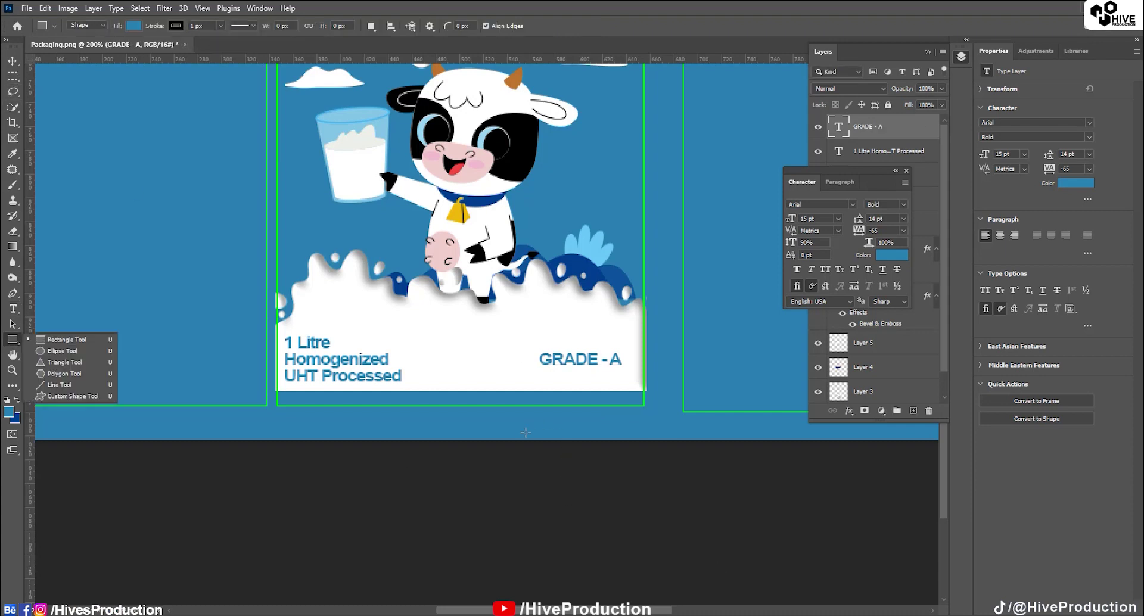
pyautogui.click(36, 338)
pyautogui.moveTo(529, 426)
pyautogui.mouseDown()
pyautogui.moveTo(630, 429)
pyautogui.moveTo(628, 370)
pyautogui.mouseUp()
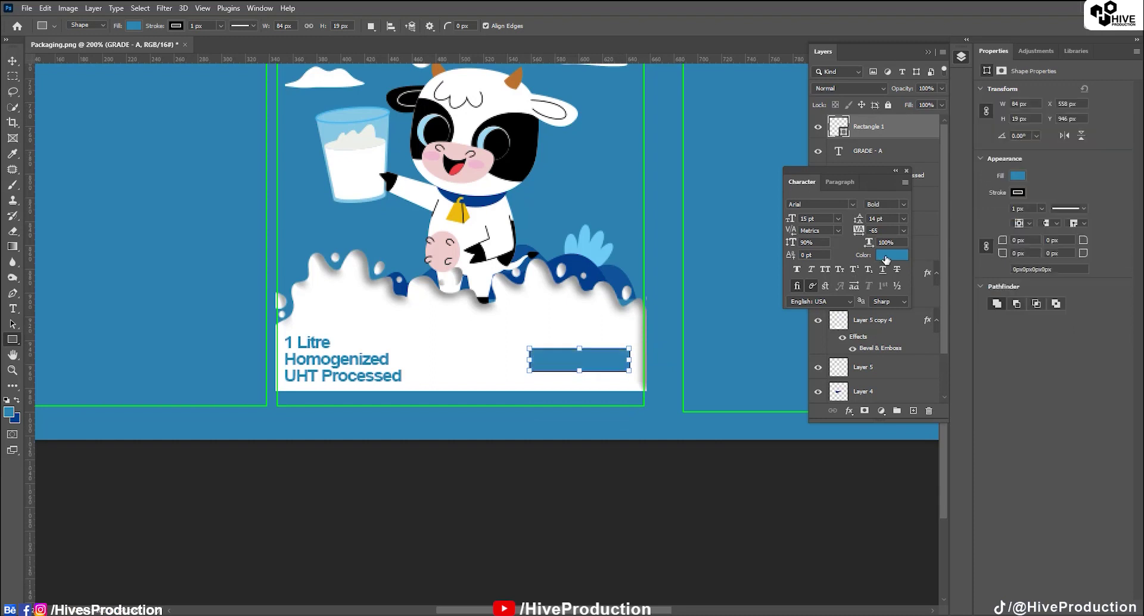
pyautogui.click(1019, 191)
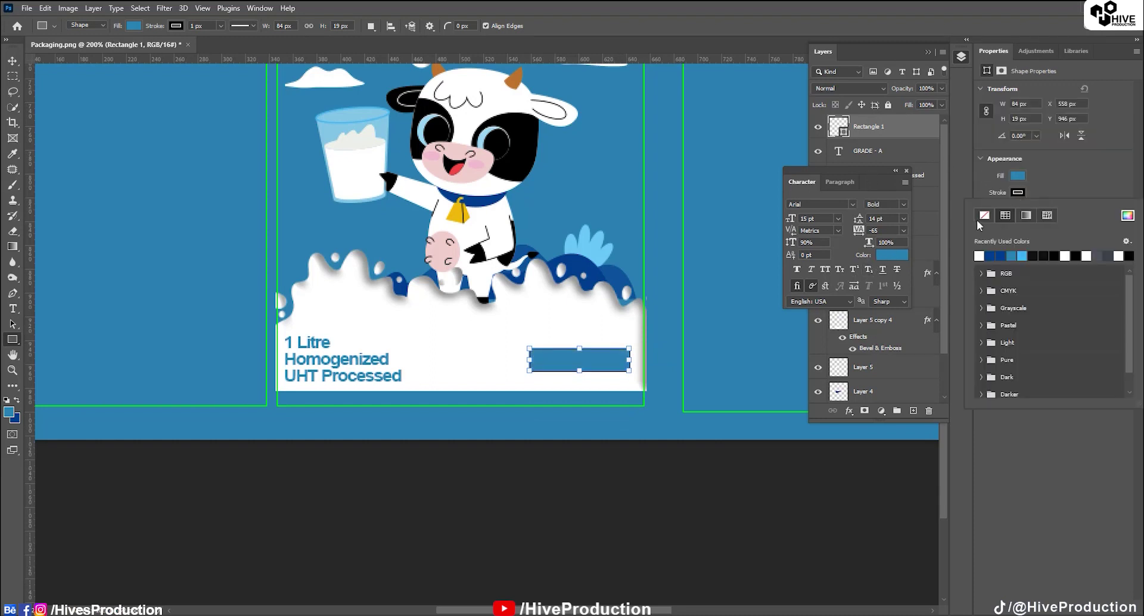
pyautogui.click(1070, 177)
pyautogui.moveTo(1029, 240); pyautogui.dragTo(939, 256)
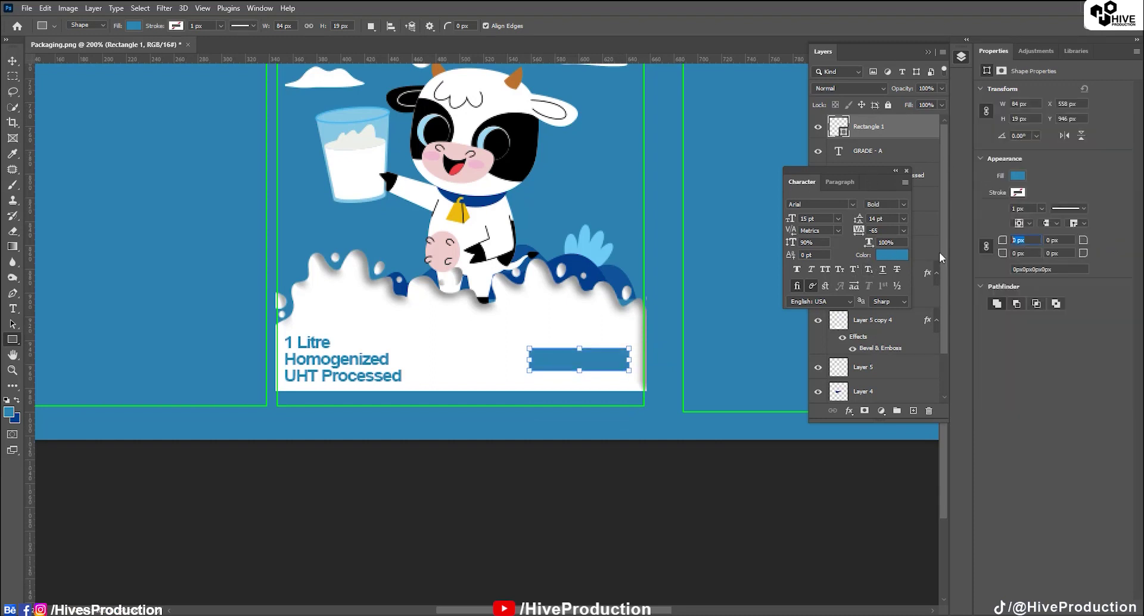
pyautogui.write('10')
pyautogui.press('Return')
# Bring the GRADE - A text layer above the rounded rectangle and set its text colour to white
pyautogui.click(906, 171)
pyautogui.moveTo(866, 154); pyautogui.dragTo(863, 122)
pyautogui.click(12, 307)
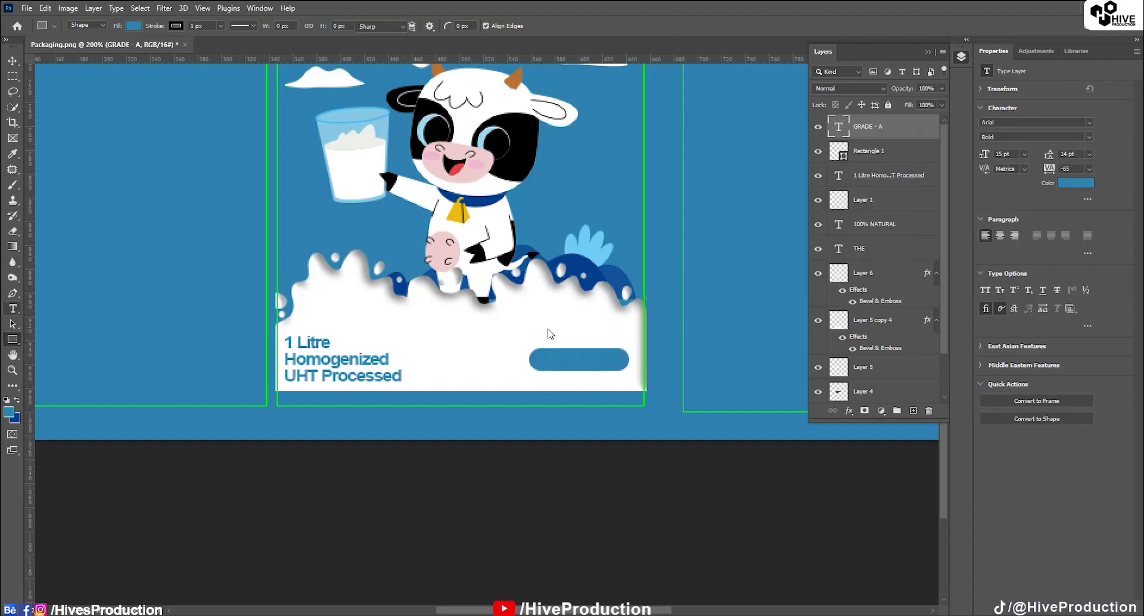
pyautogui.tripleClick(559, 357)
pyautogui.click(472, 29)
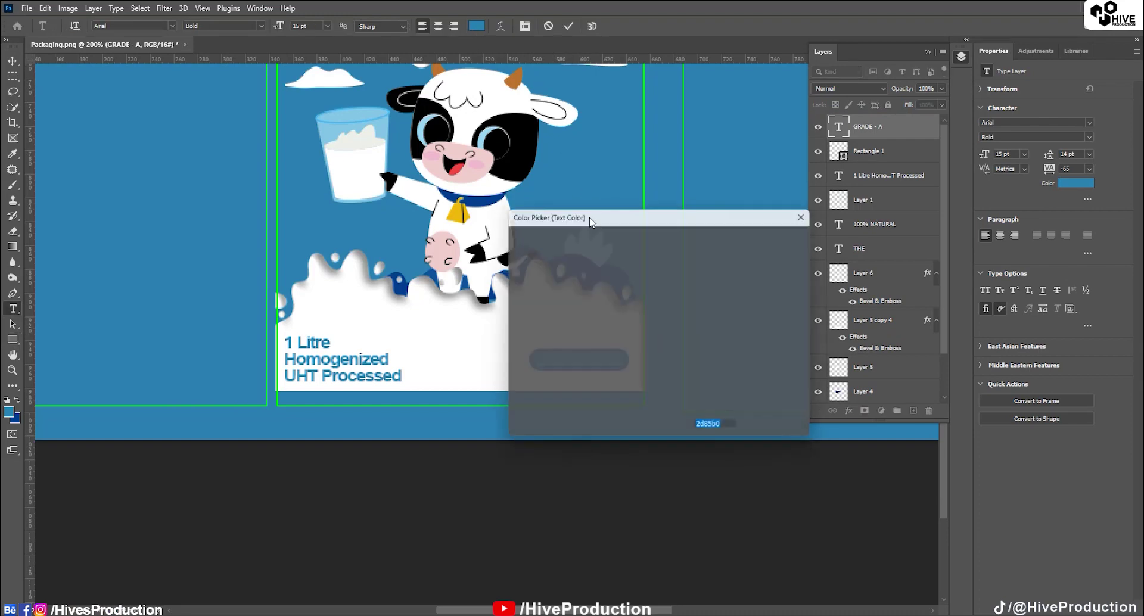
pyautogui.moveTo(590, 280); pyautogui.dragTo(512, 242)
pyautogui.click(774, 240)
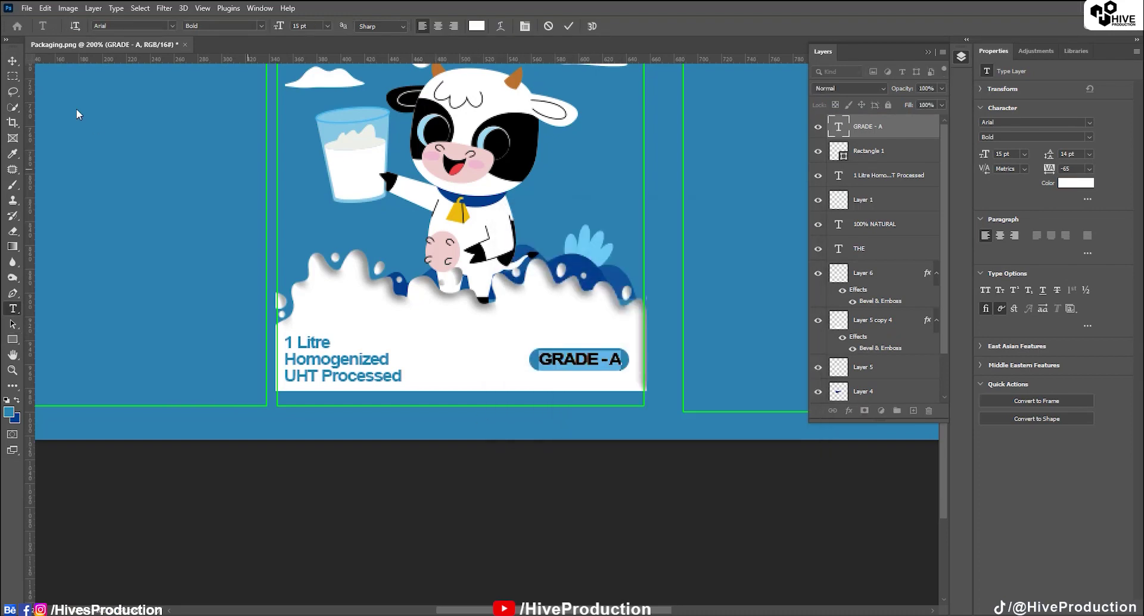
# Move the GRADE - A text together with its rounded rectangle slightly down on the white splash
pyautogui.click(12, 60)
pyautogui.keyDown('ctrl'); pyautogui.keyDown('shift'); pyautogui.click(592, 371); pyautogui.keyUp('shift'); pyautogui.keyUp('ctrl')
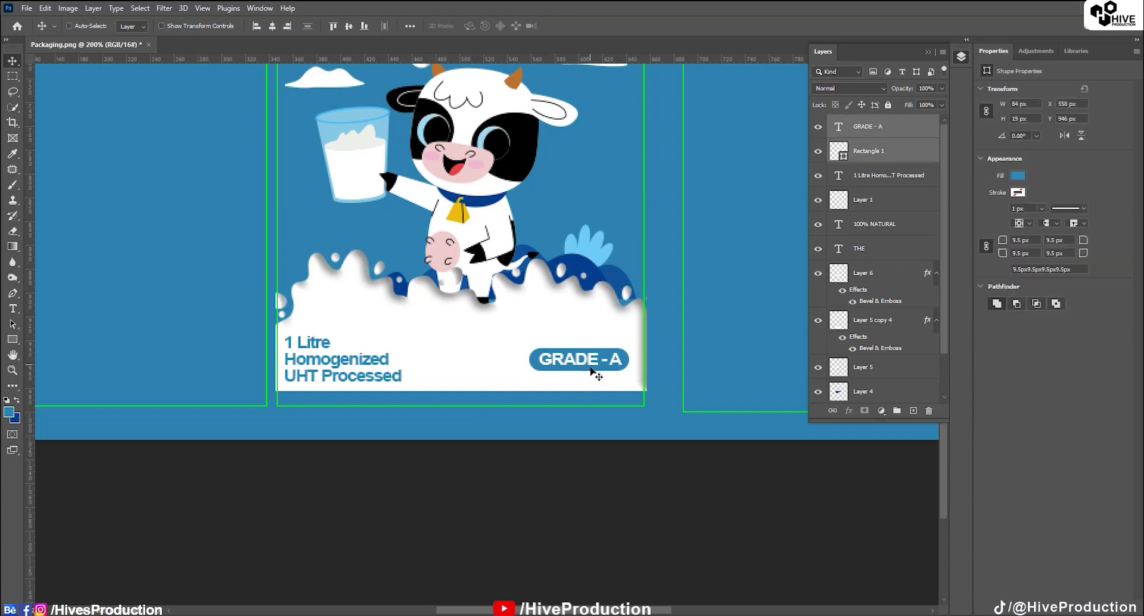
pyautogui.moveTo(593, 372); pyautogui.dragTo(593, 383)
# Group all layers above Layer 2, including Layer 1, and name the group "Front"
pyautogui.scroll(-2, 882, 349)
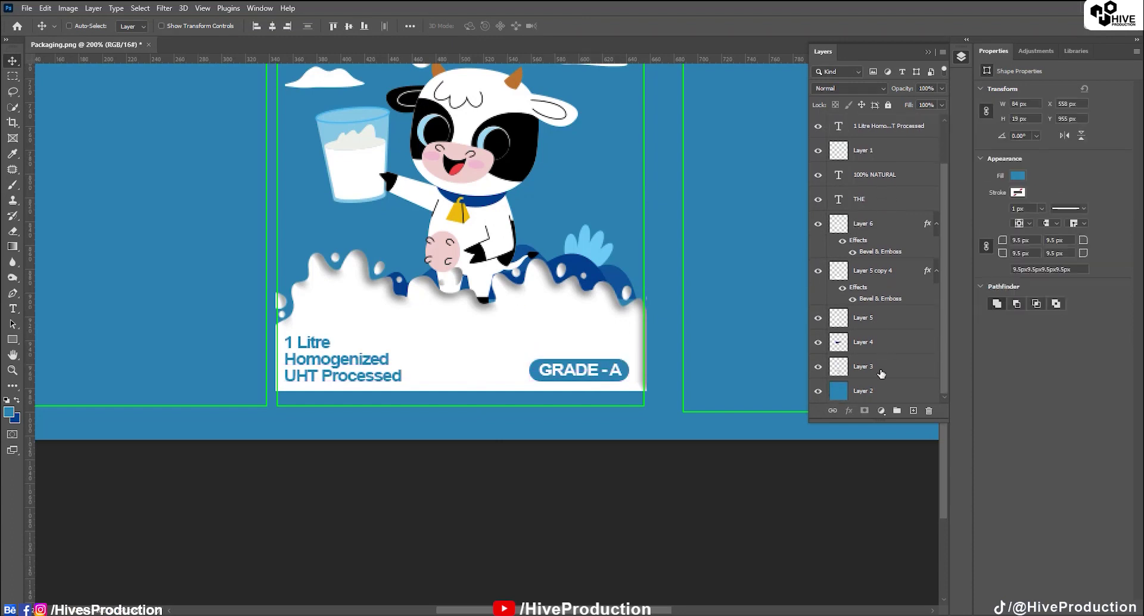
pyautogui.click(881, 374)
pyautogui.scroll(2, 883, 357)
pyautogui.keyDown('shift'); pyautogui.click(879, 130); pyautogui.keyUp('shift')
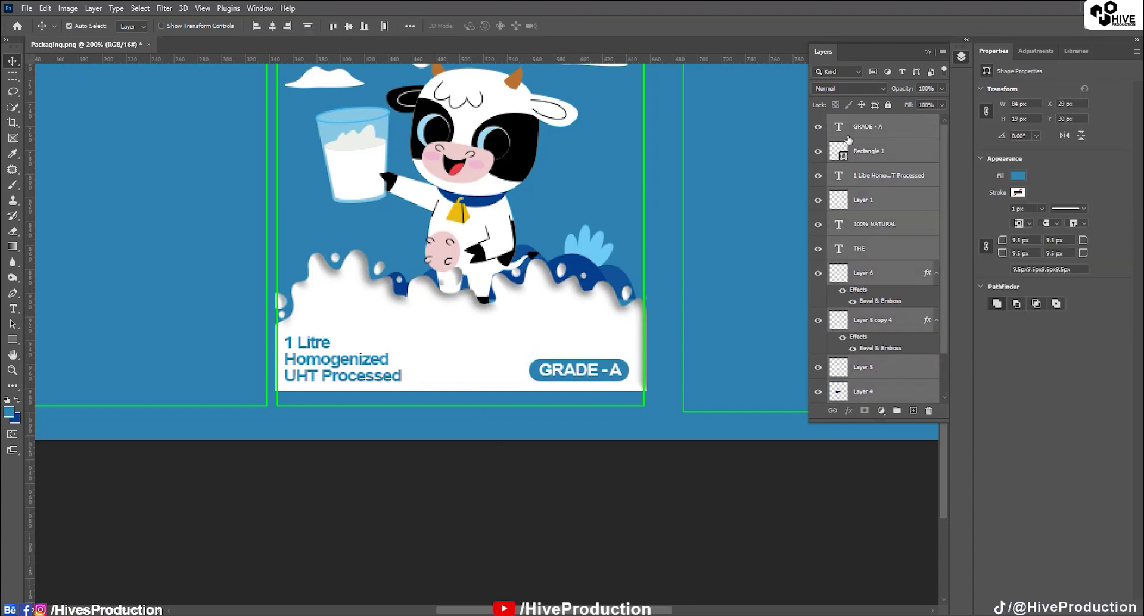
pyautogui.hotkey('ctrl', 'g')
pyautogui.doubleClick(862, 121)
pyautogui.write('Fr')
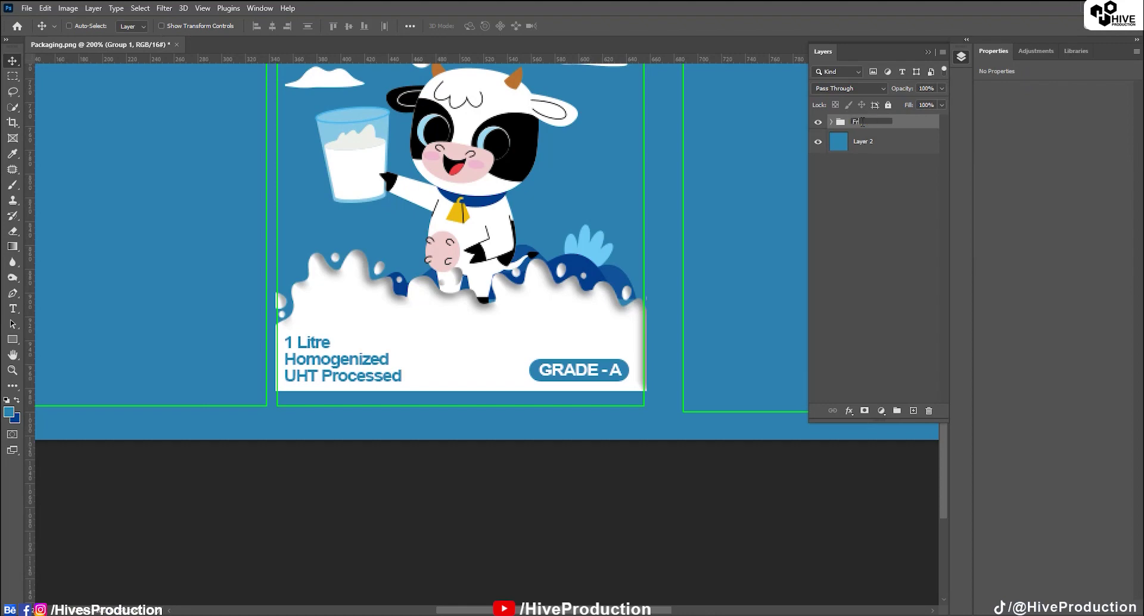
pyautogui.write('ont')
pyautogui.press('Return')
# Try to copy the Front group onto the empty panel beside it, and undo the copy, the renaming and the grouping
pyautogui.moveTo(507, 241); pyautogui.dragTo(564, 331)
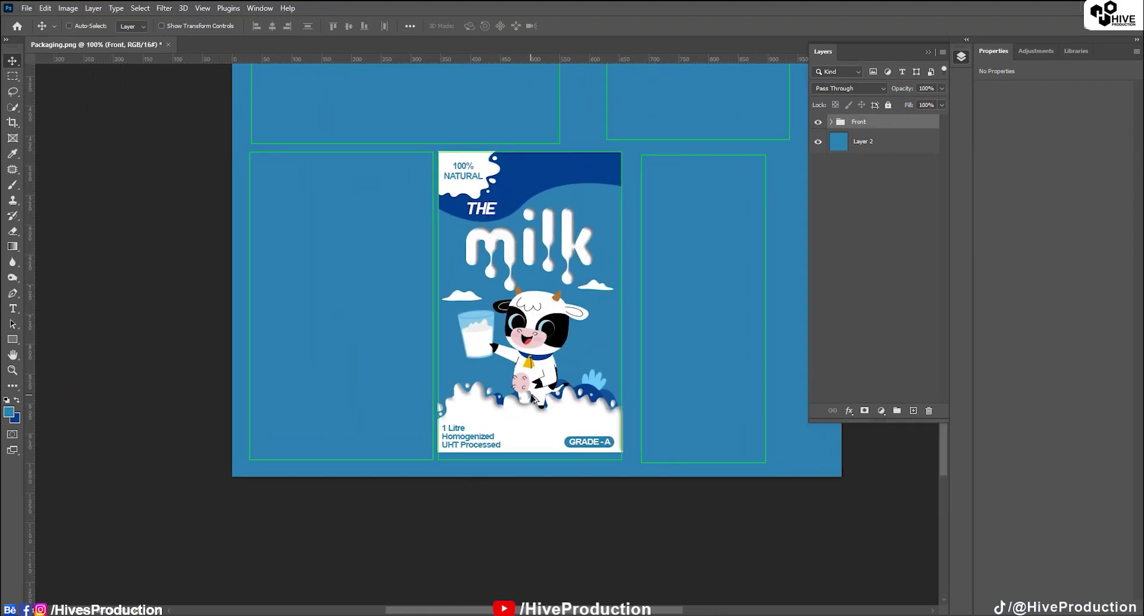
pyautogui.keyDown('alt'); pyautogui.moveTo(534, 399); pyautogui.dragTo(341, 398); pyautogui.keyUp('alt')
pyautogui.hotkey('ctrl', 'z')
pyautogui.hotkey('ctrl', 'z')
pyautogui.hotkey('ctrl', 'z')
# Toggle the visibility of Layer 2, Layer 3, Layer 5 and Layer 1 to identify which one holds the green panel outlines
pyautogui.click(854, 150)
pyautogui.scroll(-2, 880, 345)
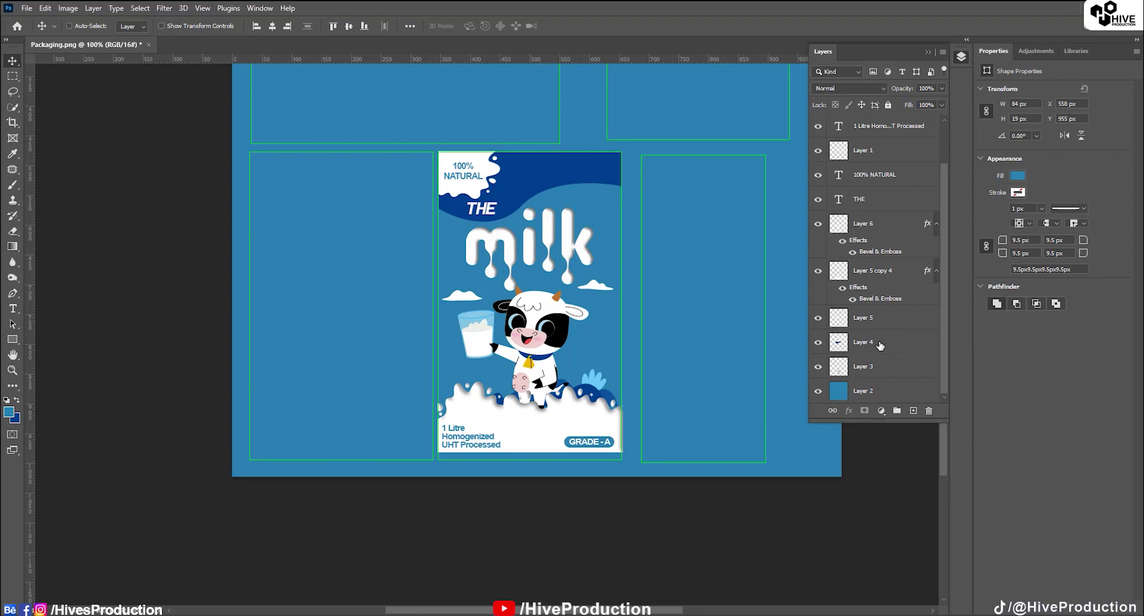
pyautogui.click(819, 391)
pyautogui.click(818, 391)
pyautogui.click(817, 367)
pyautogui.click(816, 368)
pyautogui.click(819, 321)
pyautogui.click(818, 320)
pyautogui.scroll(2, 888, 240)
pyautogui.click(818, 200)
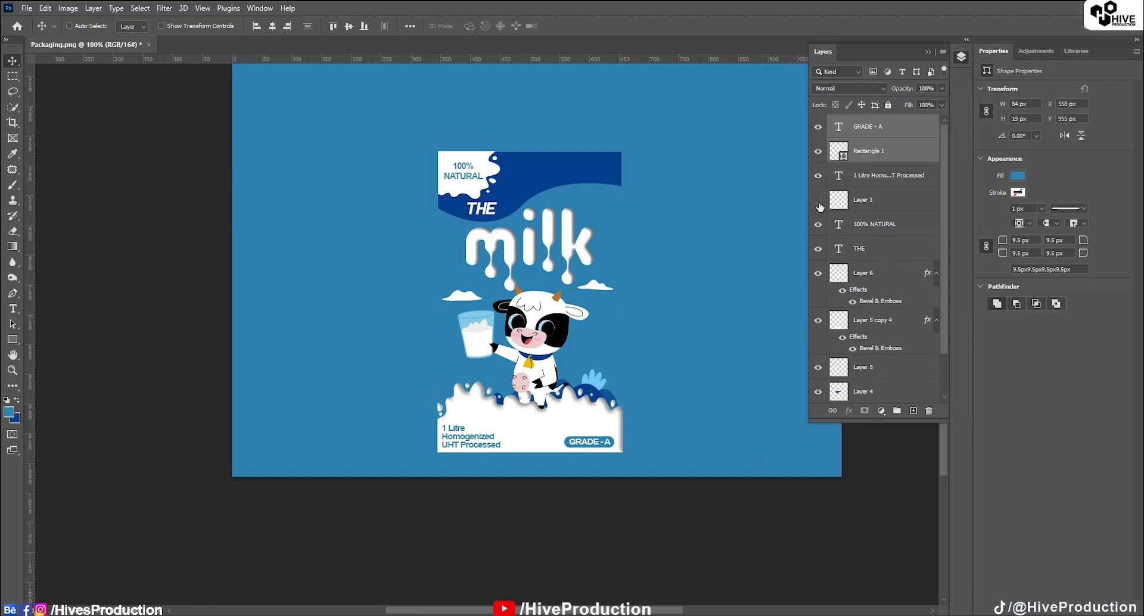
pyautogui.click(818, 201)
# Move Layer 1 to the top of the stack and group the layers from GRADE - A down to Layer 3 as "Front"
pyautogui.moveTo(896, 202); pyautogui.dragTo(891, 125)
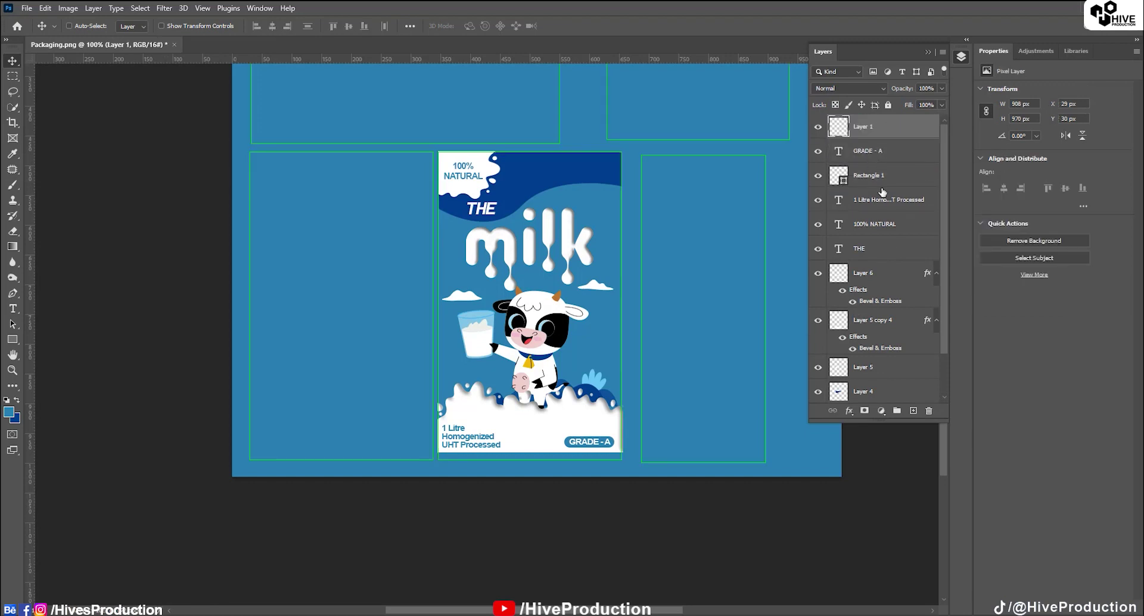
pyautogui.click(876, 152)
pyautogui.scroll(-2, 872, 168)
pyautogui.scroll(2, 895, 263)
pyautogui.scroll(-2, 896, 272)
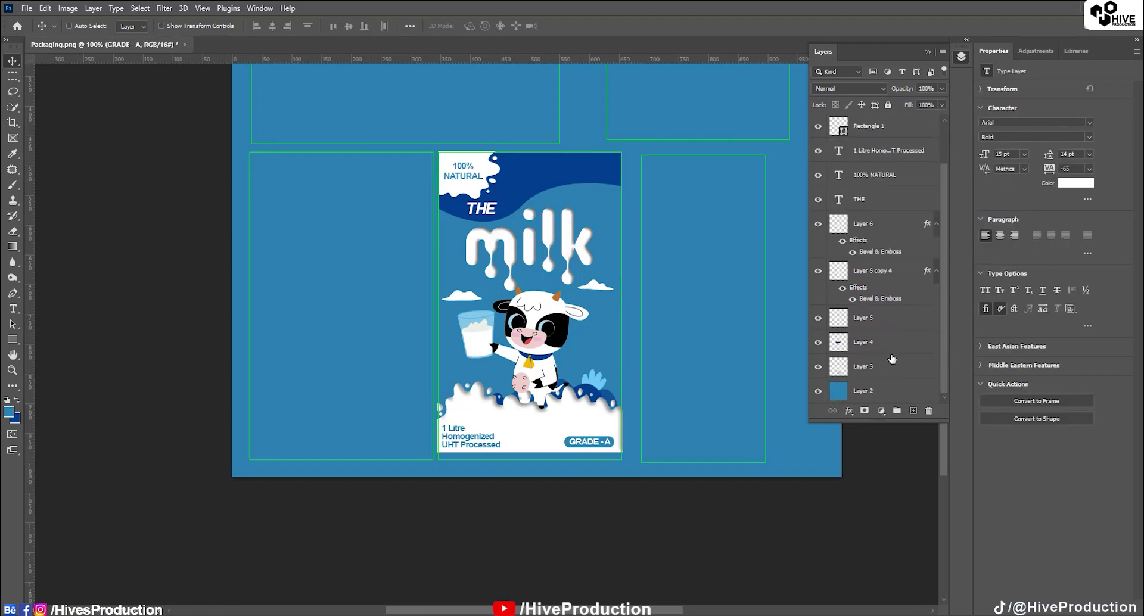
pyautogui.keyDown('shift'); pyautogui.click(891, 349); pyautogui.keyUp('shift')
pyautogui.keyDown('shift'); pyautogui.click(896, 373); pyautogui.keyUp('shift')
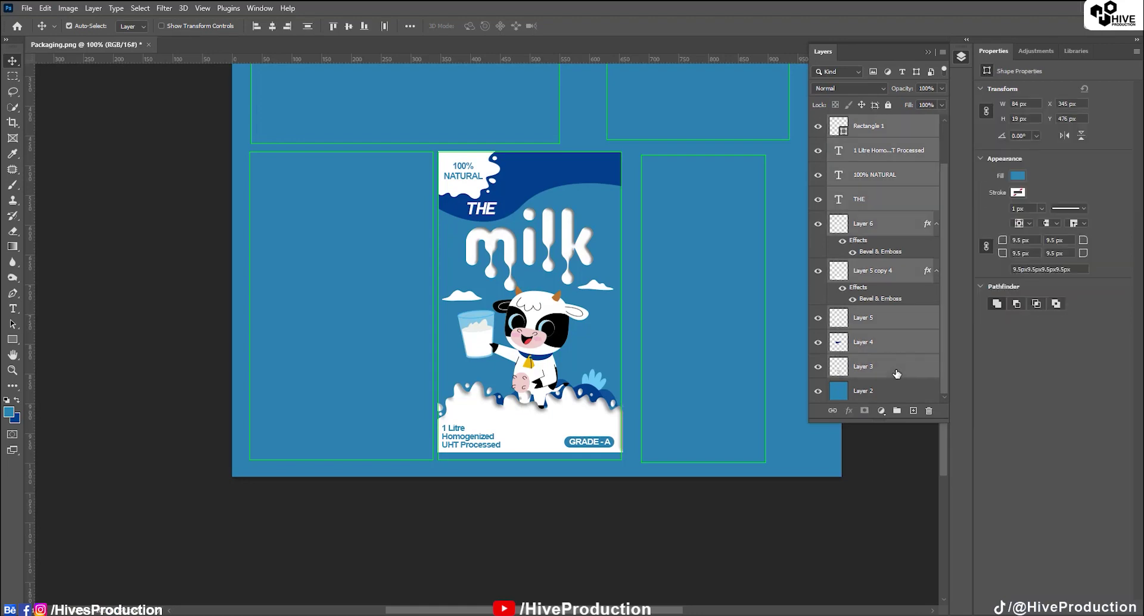
pyautogui.hotkey('ctrl', 'g')
pyautogui.click(870, 143)
pyautogui.write('Front')
pyautogui.press('Return')
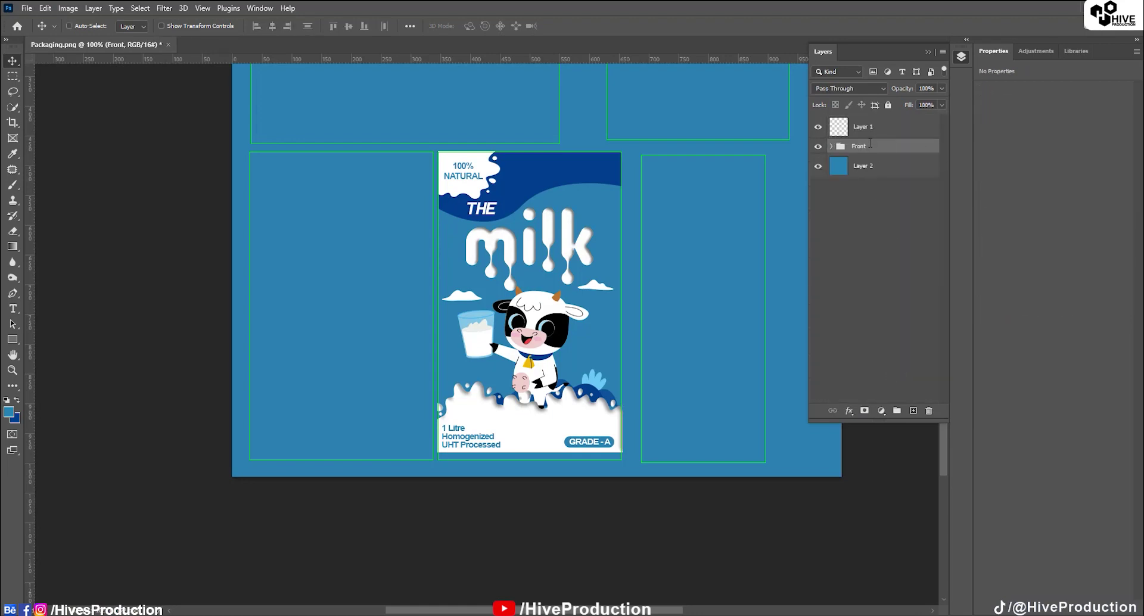
# Duplicate the Front group and fit the copy into the empty panel to the left of the front panel
pyautogui.keyDown('alt'); pyautogui.moveTo(506, 179); pyautogui.dragTo(318, 179); pyautogui.keyUp('alt')
pyautogui.press('Left')
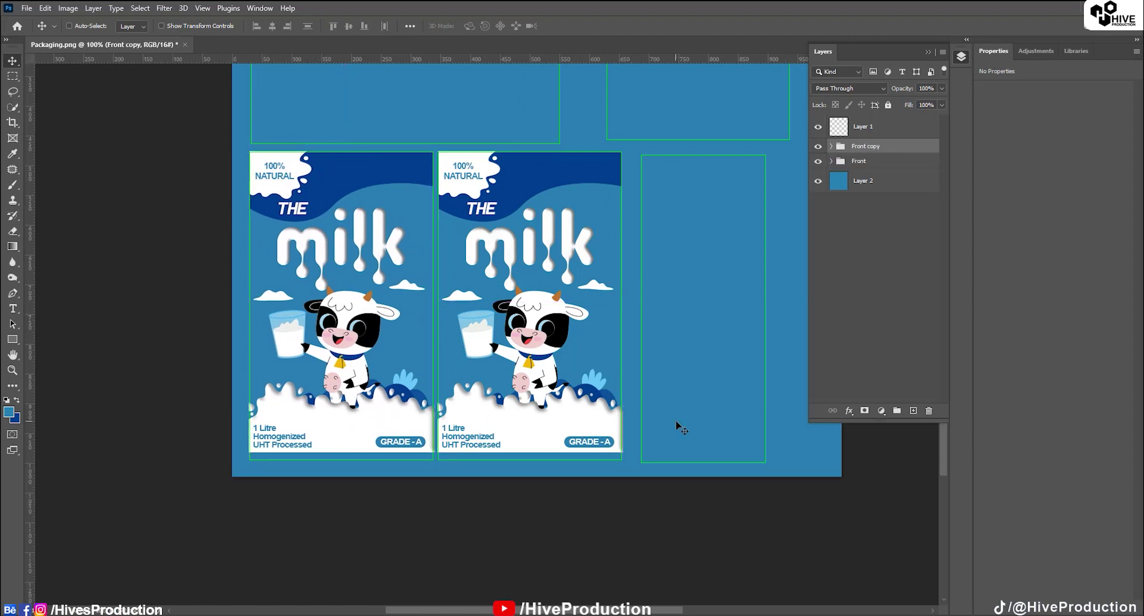
# Nudge the Front copy group slightly right, and place a duplicate of its milk lettering, Layer 6, atop the layer stack on the narrow empty panel
pyautogui.press('Right')
pyautogui.click(831, 146)
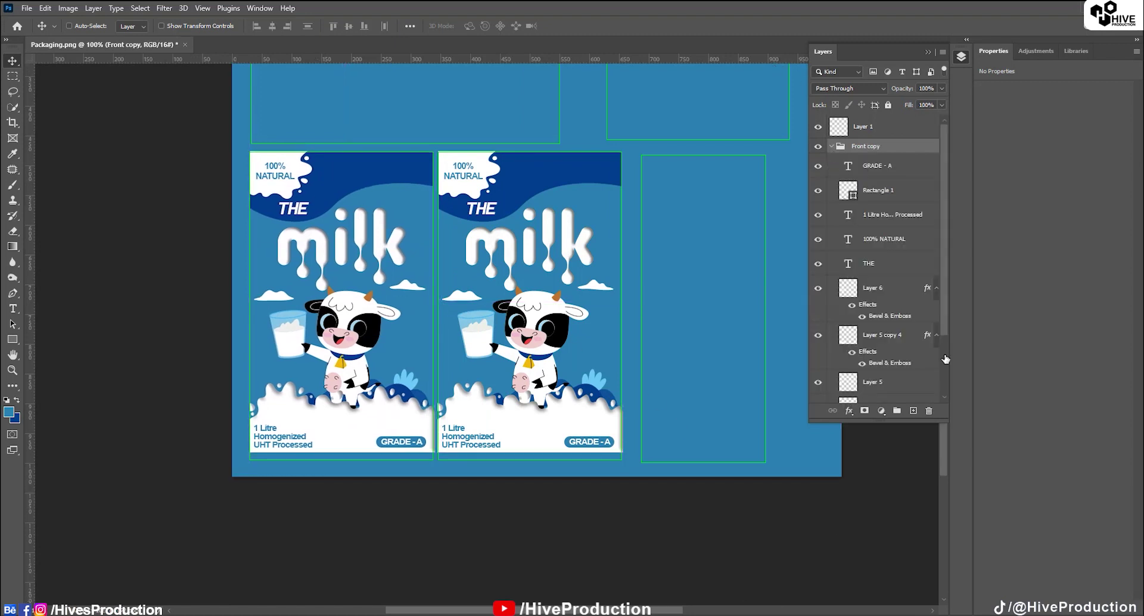
pyautogui.click(817, 288)
pyautogui.click(817, 288)
pyautogui.moveTo(871, 292); pyautogui.dragTo(887, 99)
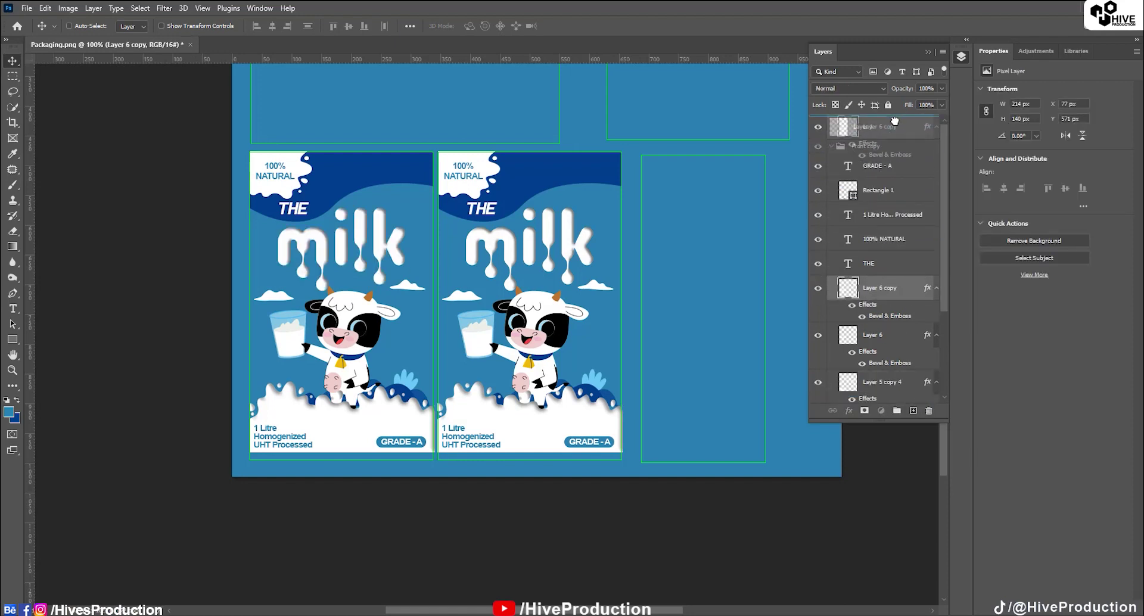
pyautogui.moveTo(344, 253); pyautogui.dragTo(711, 209)
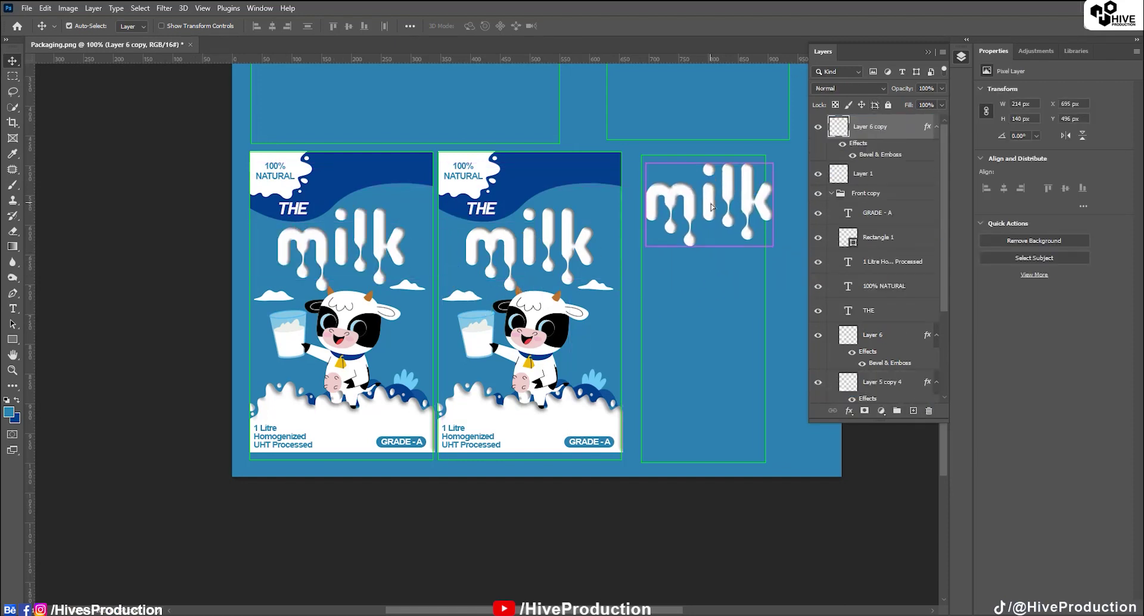
# Scale the duplicated milk lettering to about 68% and fit it inside the upper part of the narrow panel
pyautogui.hotkey('ctrl', 't')
pyautogui.keyDown('alt'); pyautogui.moveTo(773, 162); pyautogui.dragTo(713, 227); pyautogui.keyUp('alt')
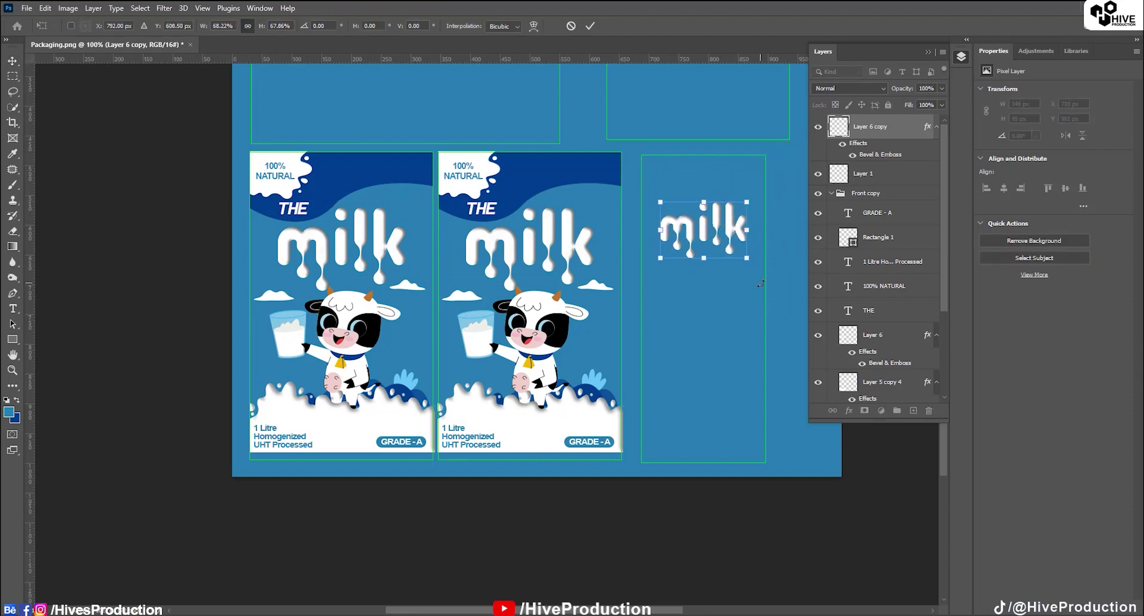
pyautogui.press('Return')
pyautogui.moveTo(773, 270); pyautogui.dragTo(697, 402)
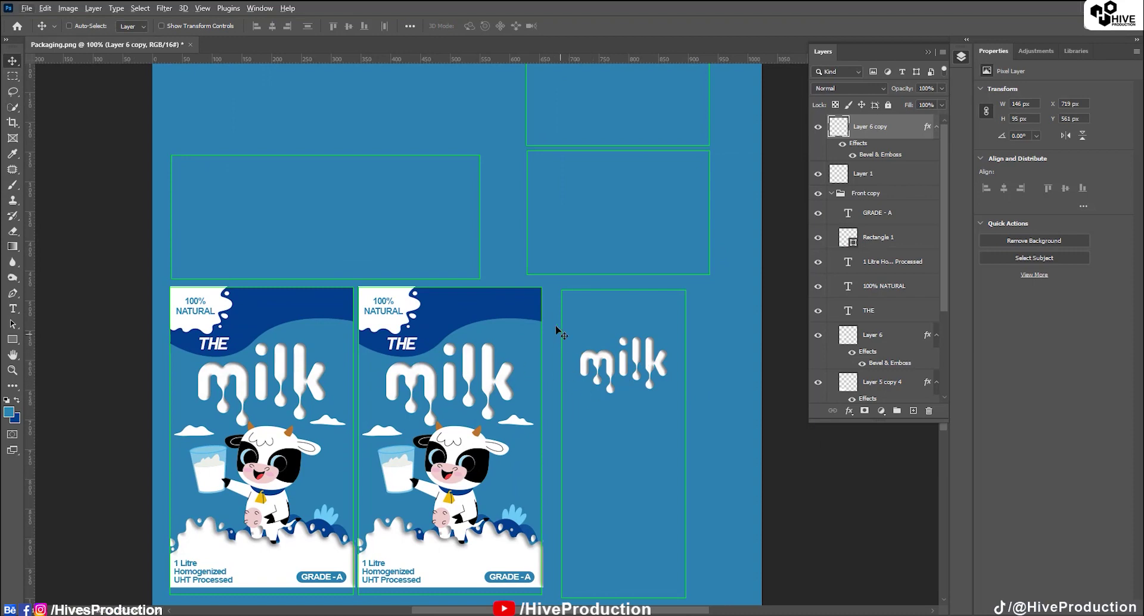
# Fill a dark blue band of about 207 x 50 px across the top of the narrow panel on a new layer
pyautogui.click(830, 193)
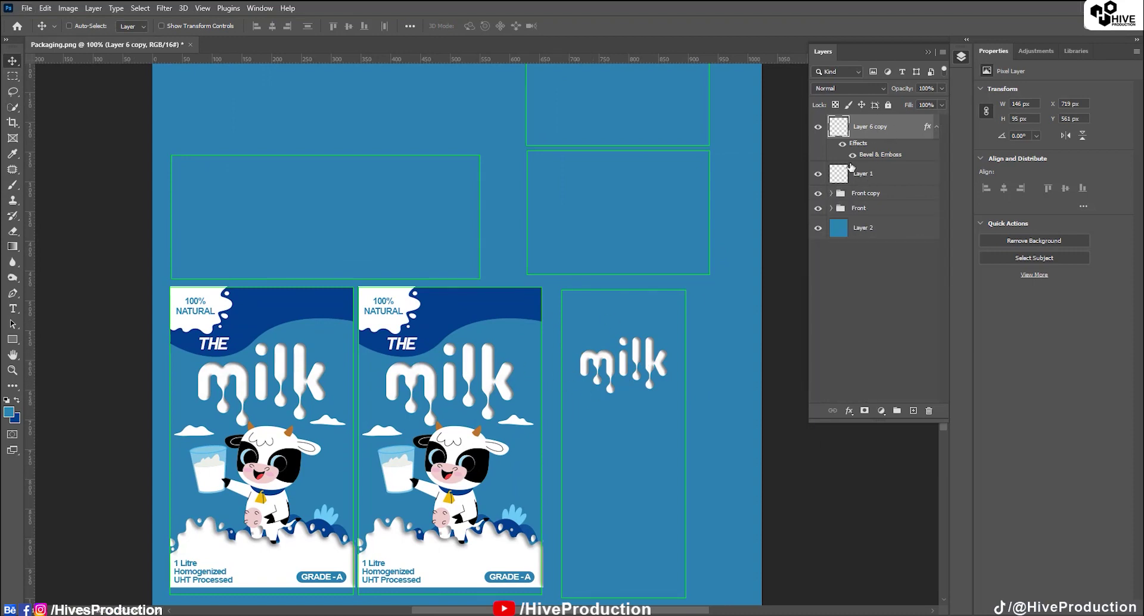
pyautogui.click(912, 411)
pyautogui.press('m')
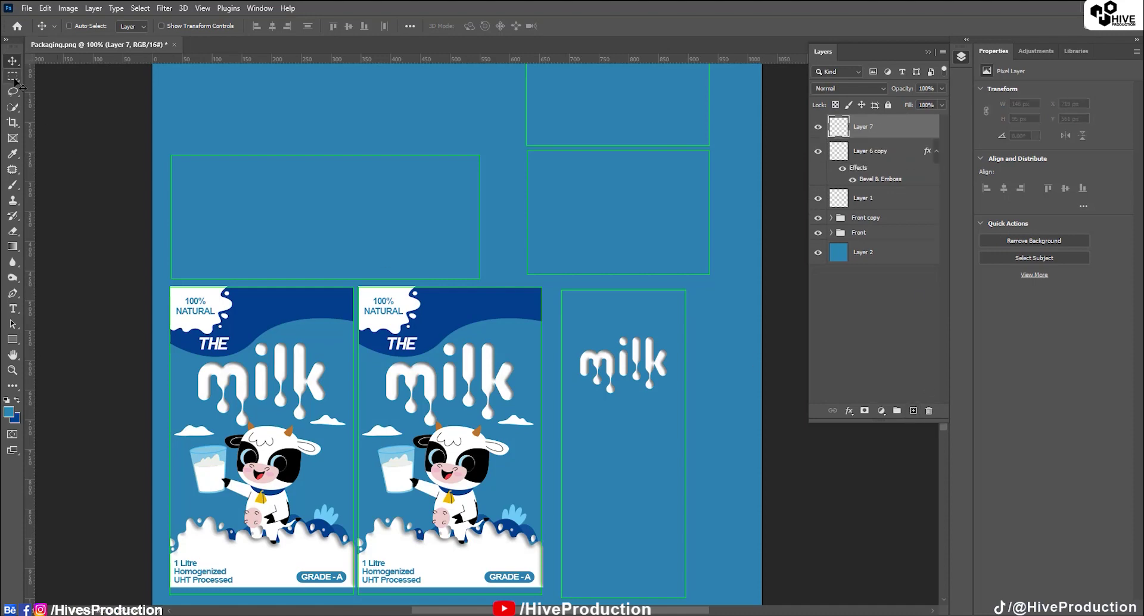
pyautogui.moveTo(559, 289); pyautogui.dragTo(685, 320)
pyautogui.hotkey('ctrl', 'BackSpace')
pyautogui.hotkey('ctrl', 'd')
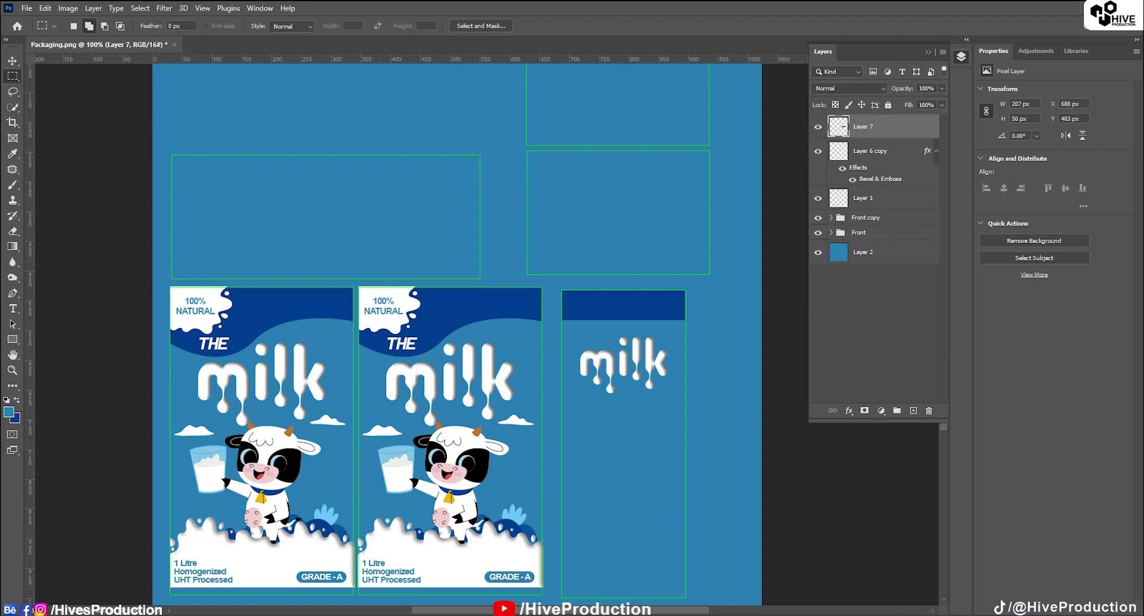
# Switch to the browser and compare the nutrition facts table image results, choosing the first PNGWing label with 150 calories
pyautogui.hotkey('alt', 'Tab')
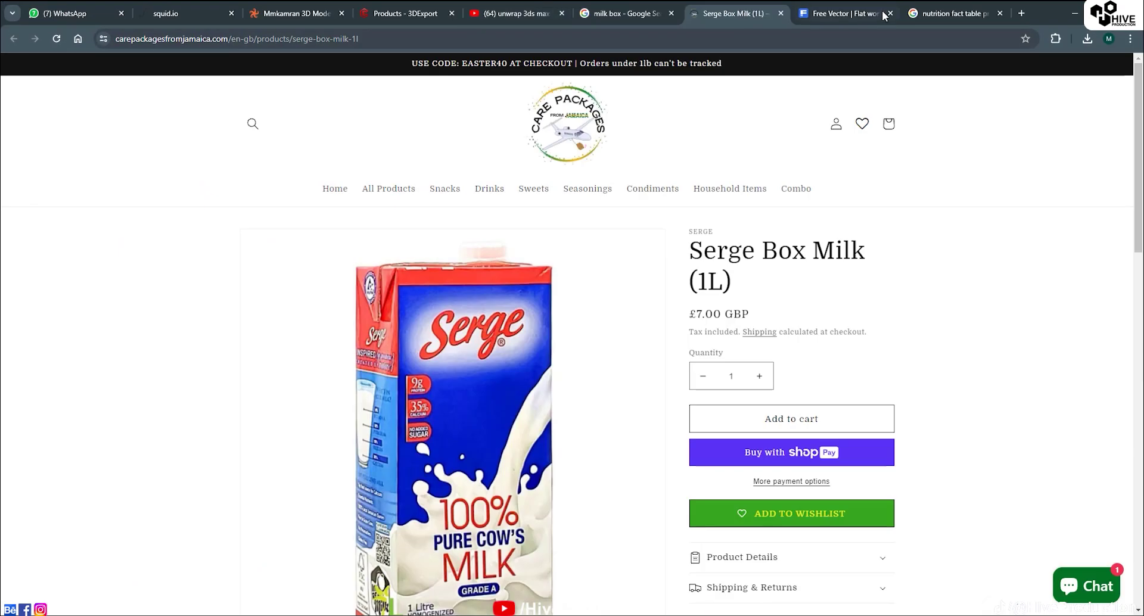
pyautogui.click(881, 10)
pyautogui.click(922, 9)
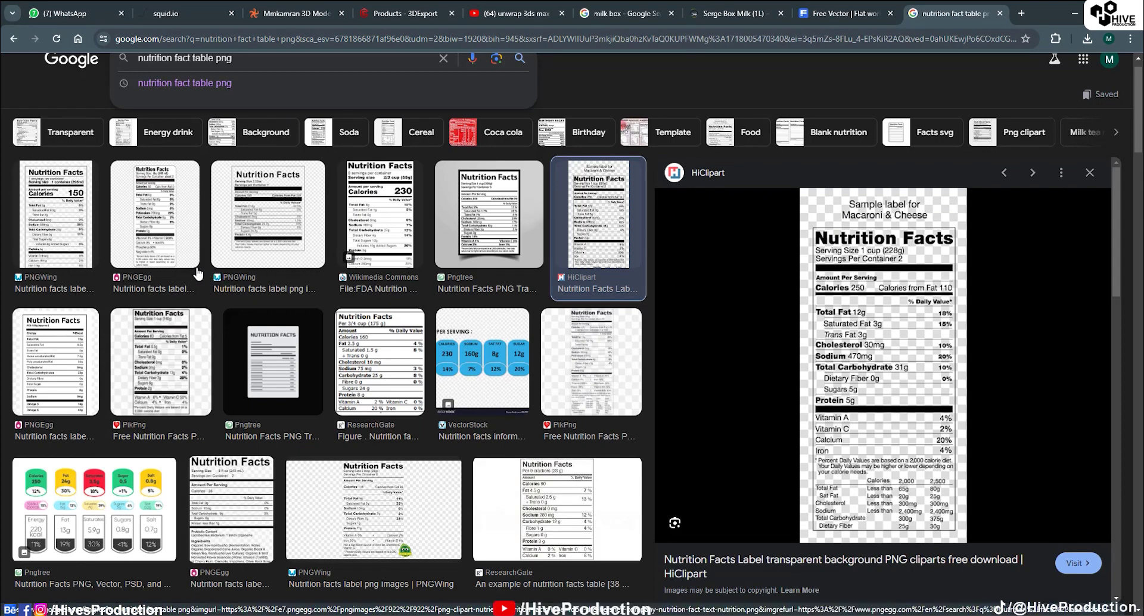
pyautogui.click(148, 389)
pyautogui.click(161, 362)
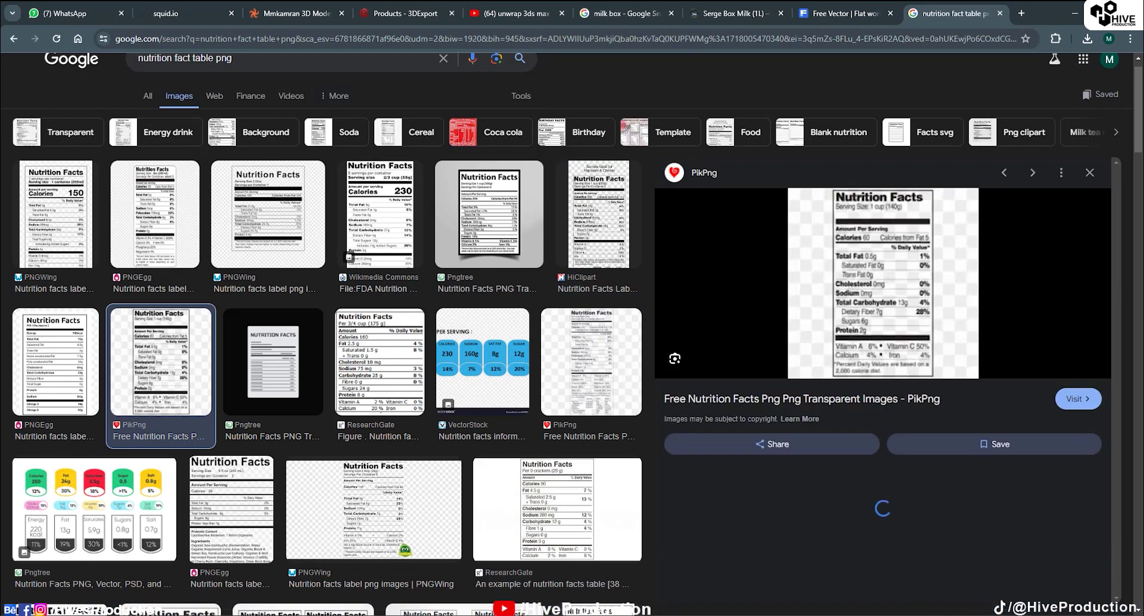
pyautogui.click(55, 361)
pyautogui.click(56, 215)
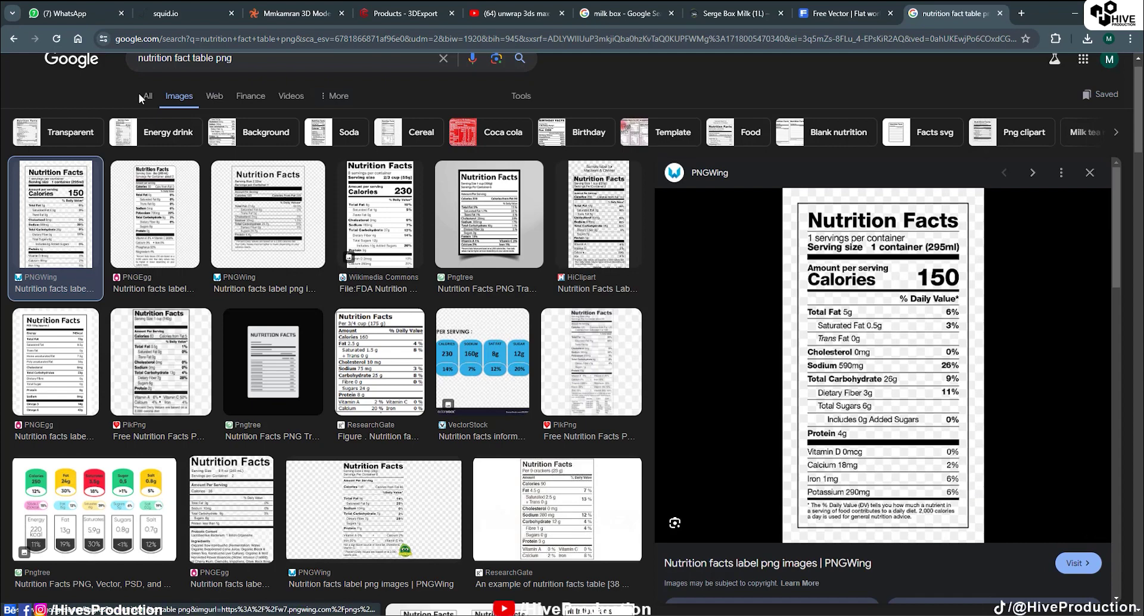
# Save the chosen nutrition facts image in the Packaging folder on the desktop as NUTRITION
pyautogui.rightClick(849, 287)
pyautogui.click(914, 448)
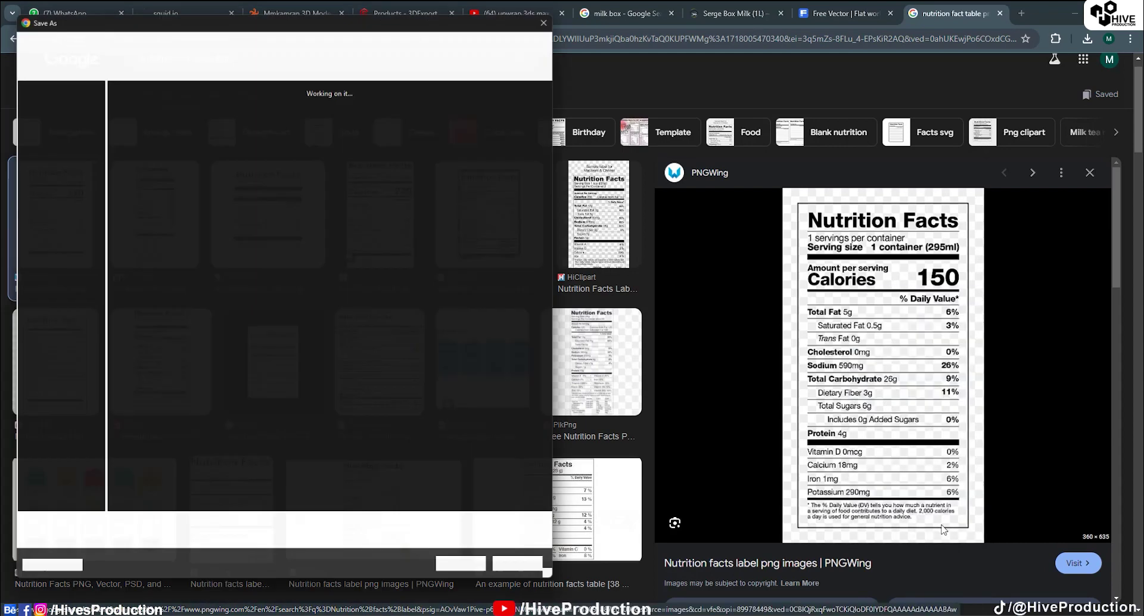
pyautogui.doubleClick(409, 111)
pyautogui.click(431, 535)
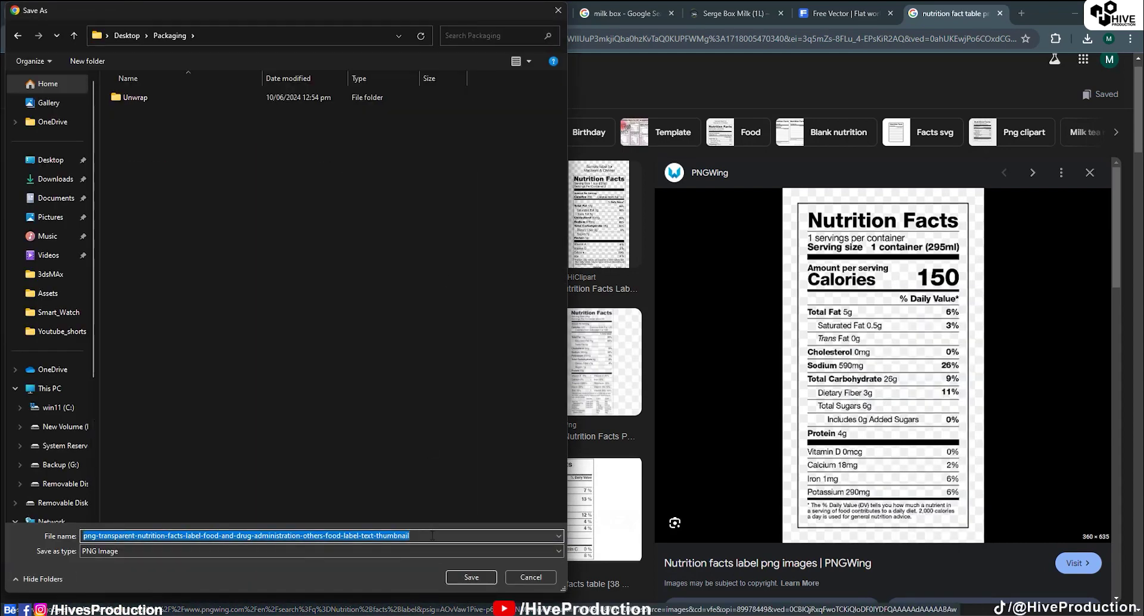
pyautogui.write('nutrition')
pyautogui.press('Return')
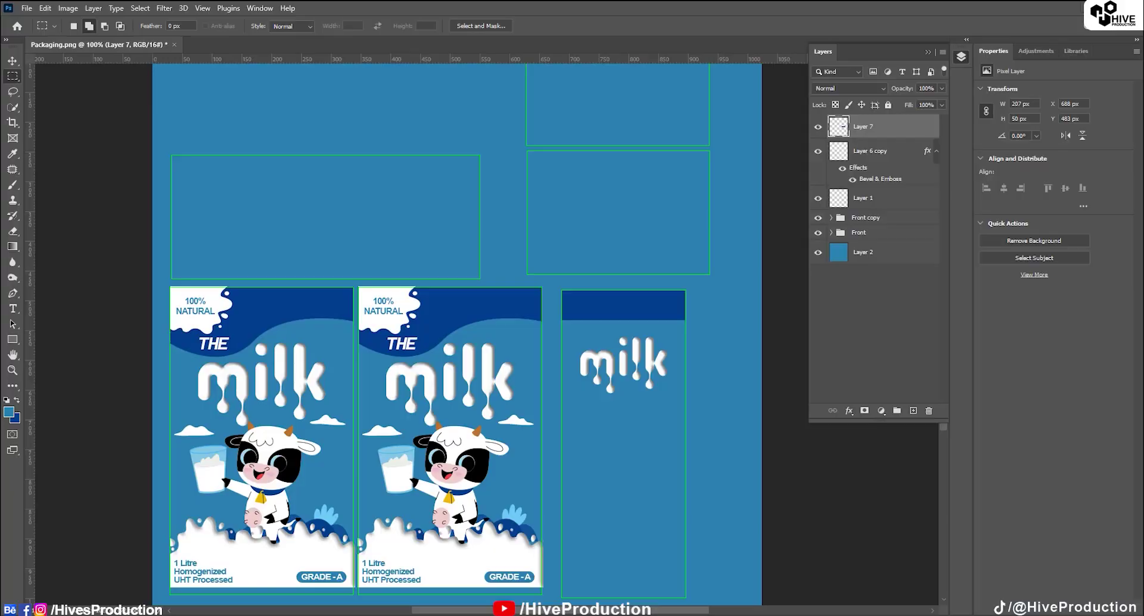
# Open NUTRITION.png from the desktop's Packaging folder in Photoshop
pyautogui.click(27, 7)
pyautogui.click(33, 31)
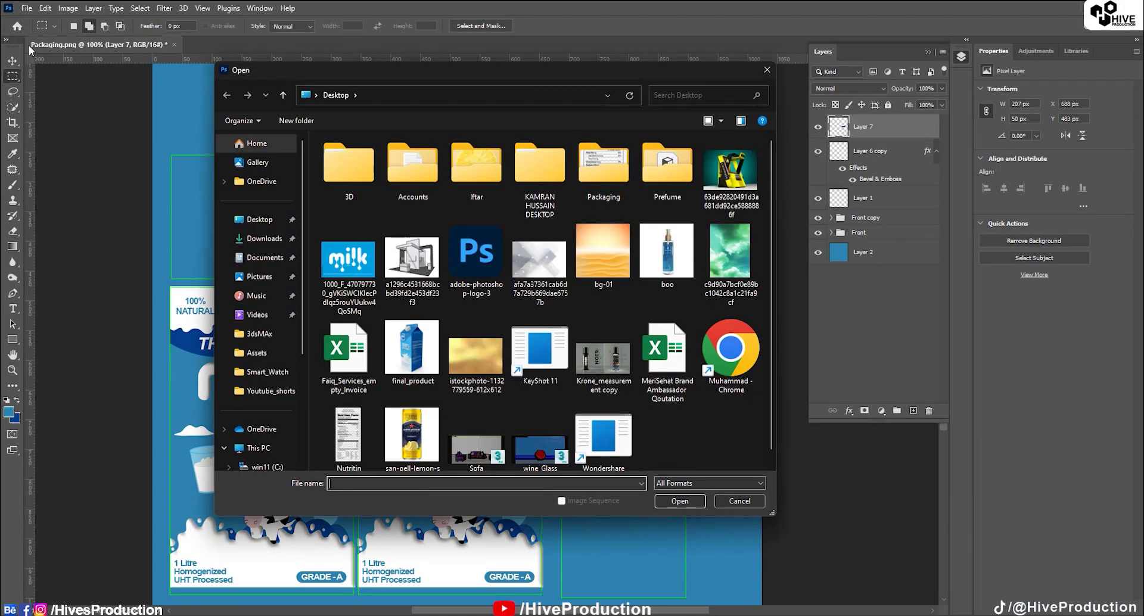
pyautogui.doubleClick(603, 164)
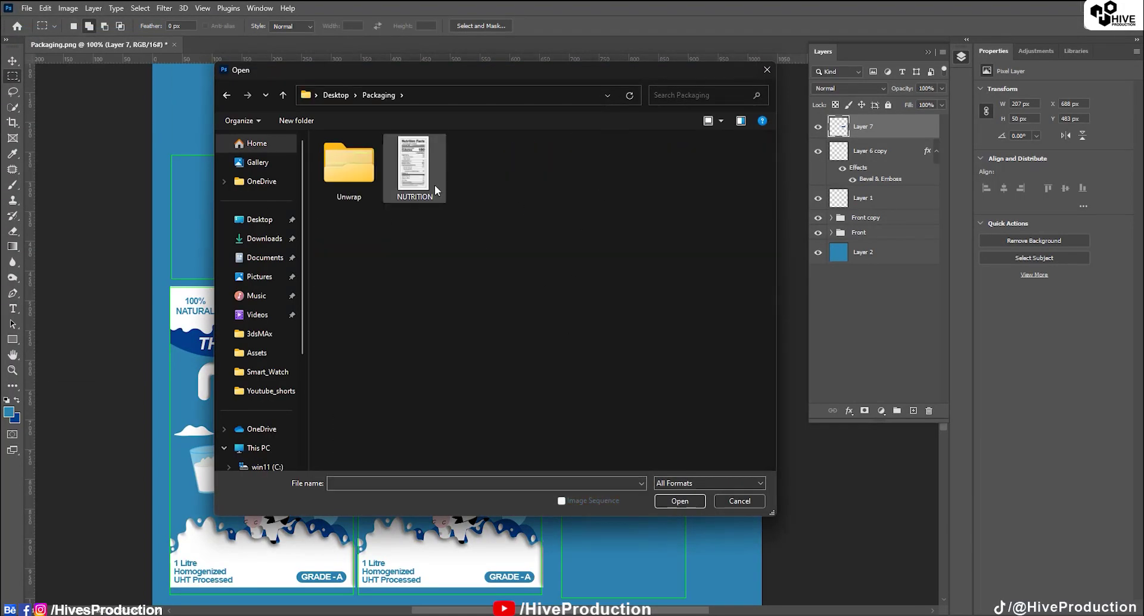
pyautogui.doubleClick(434, 182)
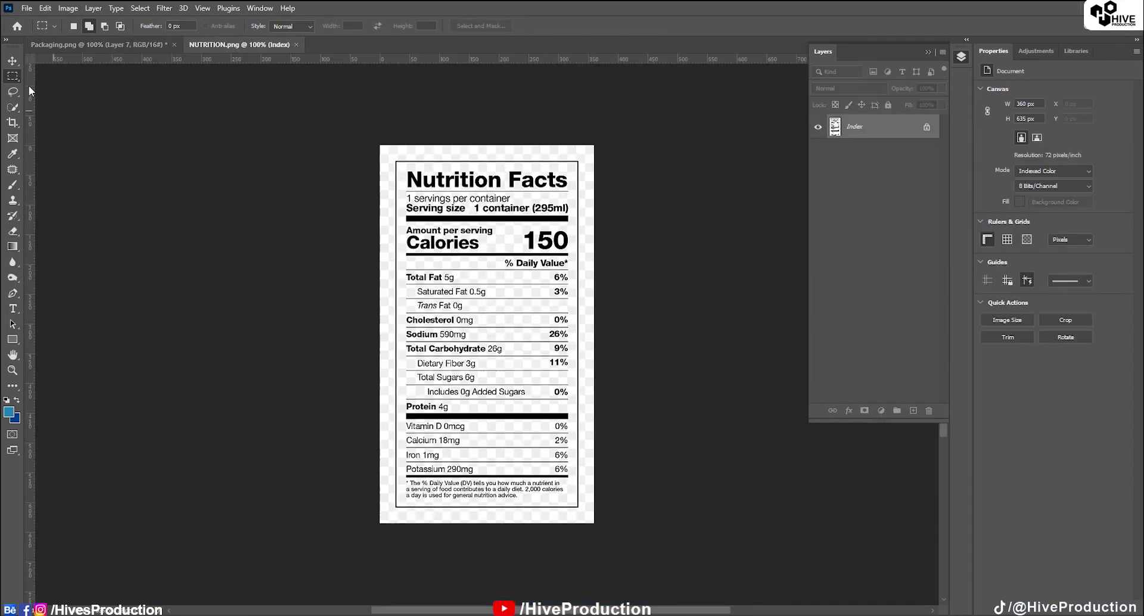
# Select a small piece of the label's thick black bar and extend the selection to all similar pixels
pyautogui.moveTo(493, 217); pyautogui.dragTo(506, 221)
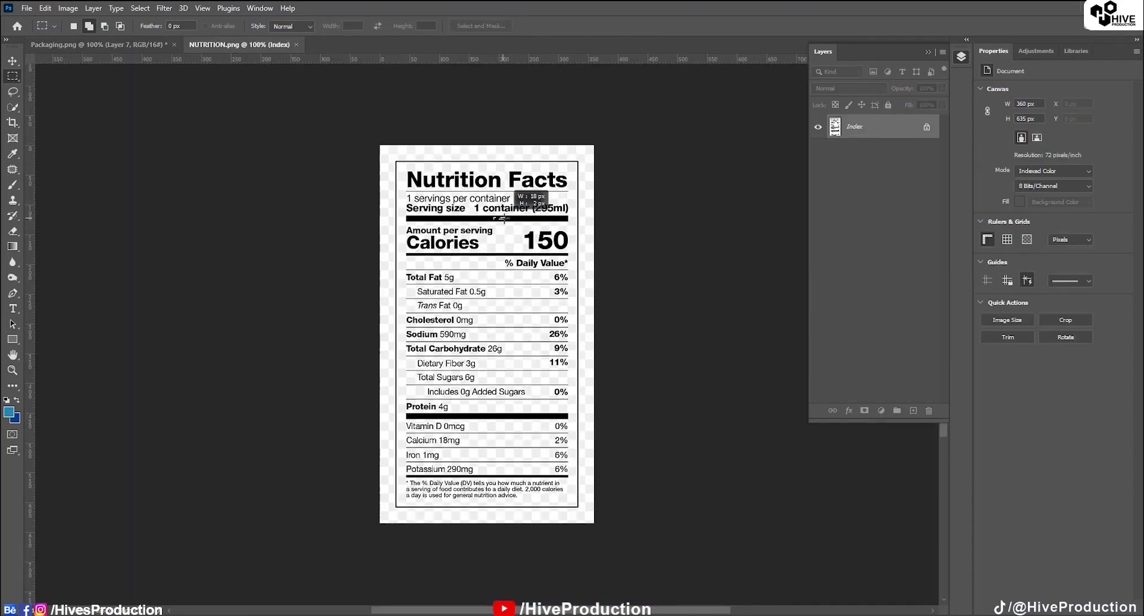
pyautogui.click(140, 8)
pyautogui.click(177, 216)
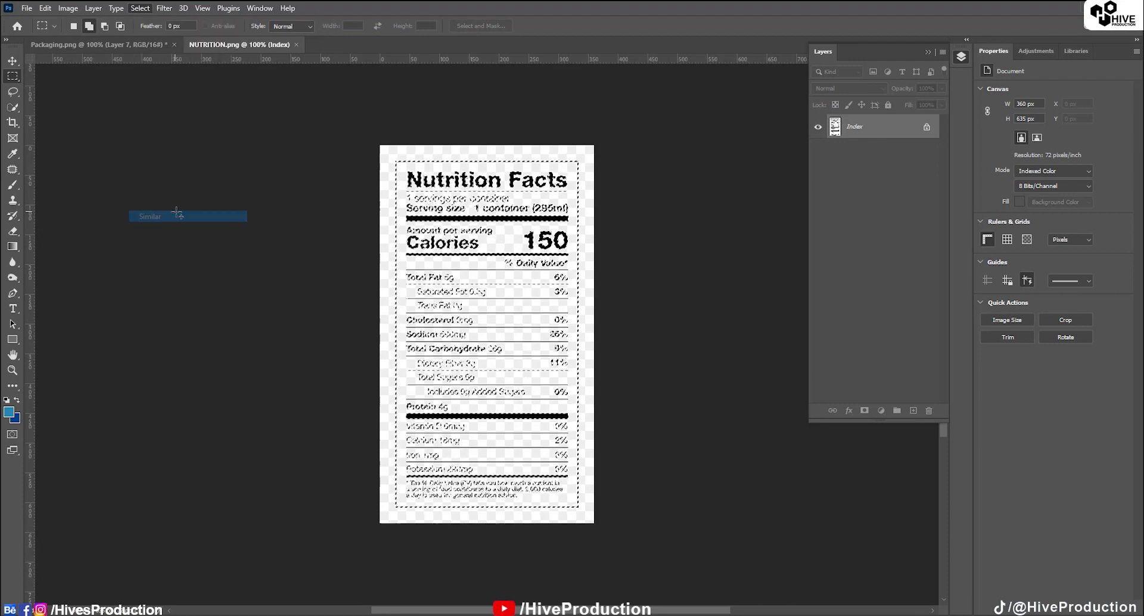
# Copy the selected black label artwork and paste it into Packaging.png as a new layer
pyautogui.click(44, 8)
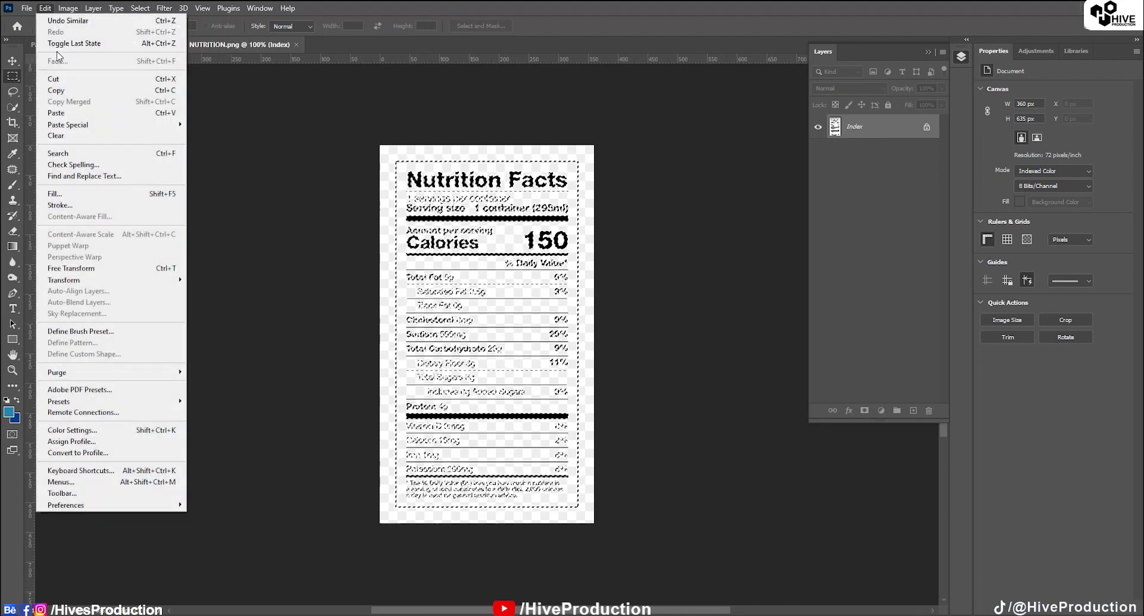
pyautogui.click(59, 94)
pyautogui.click(99, 44)
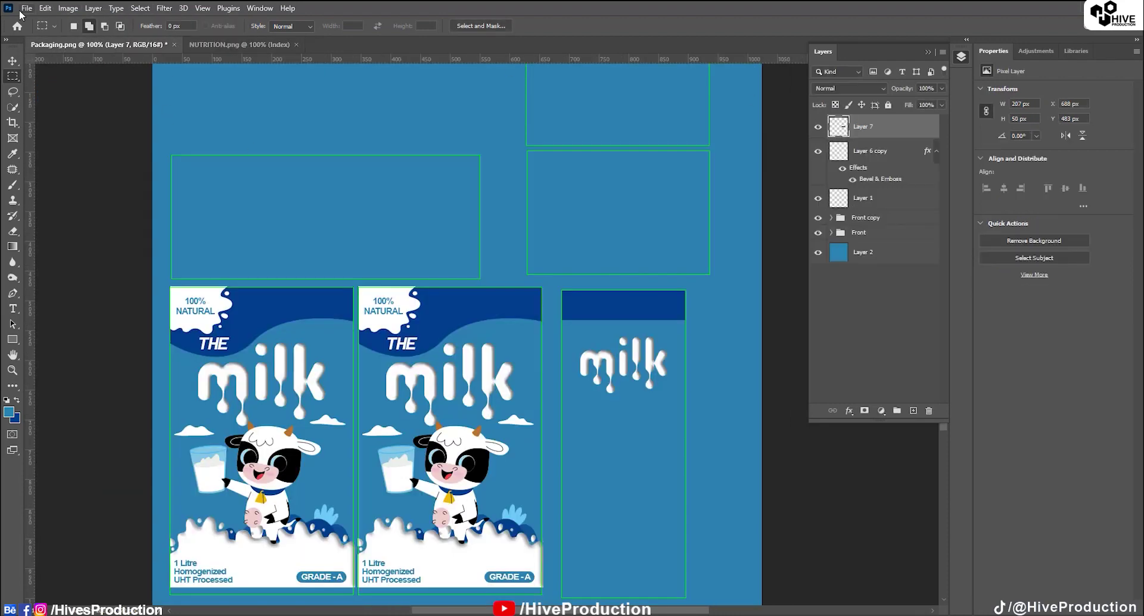
pyautogui.click(44, 7)
pyautogui.click(60, 112)
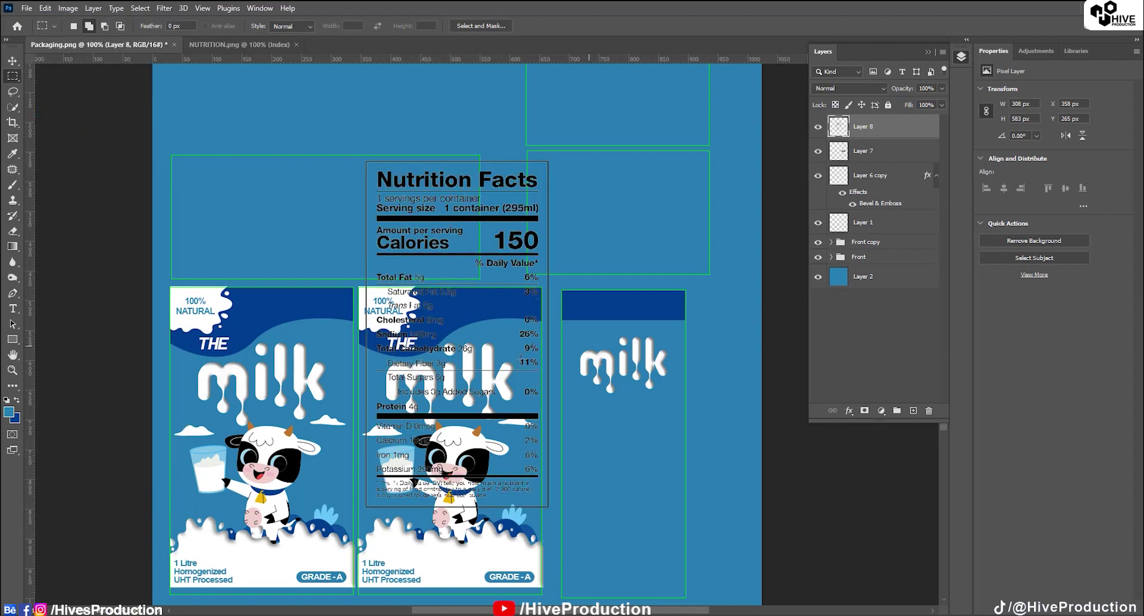
# Scale the pasted nutrition table to about 52% and place it below the milk lettering on the narrow panel
pyautogui.hotkey('ctrl', 't')
pyautogui.keyDown('alt'); pyautogui.moveTo(548, 162); pyautogui.dragTo(507, 240); pyautogui.keyUp('alt')
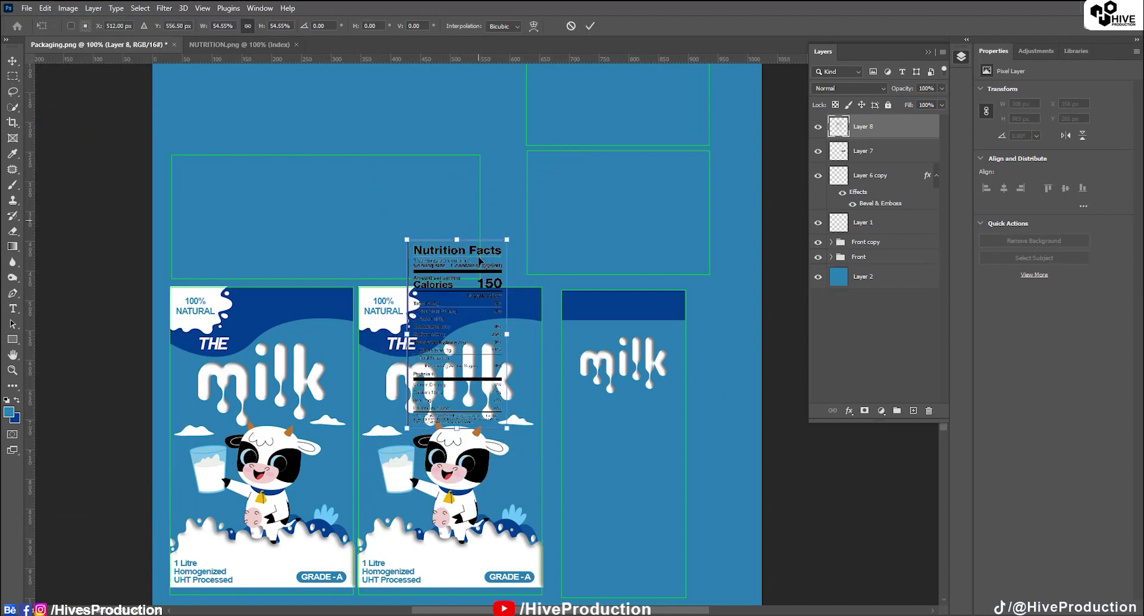
pyautogui.moveTo(480, 280); pyautogui.dragTo(647, 434)
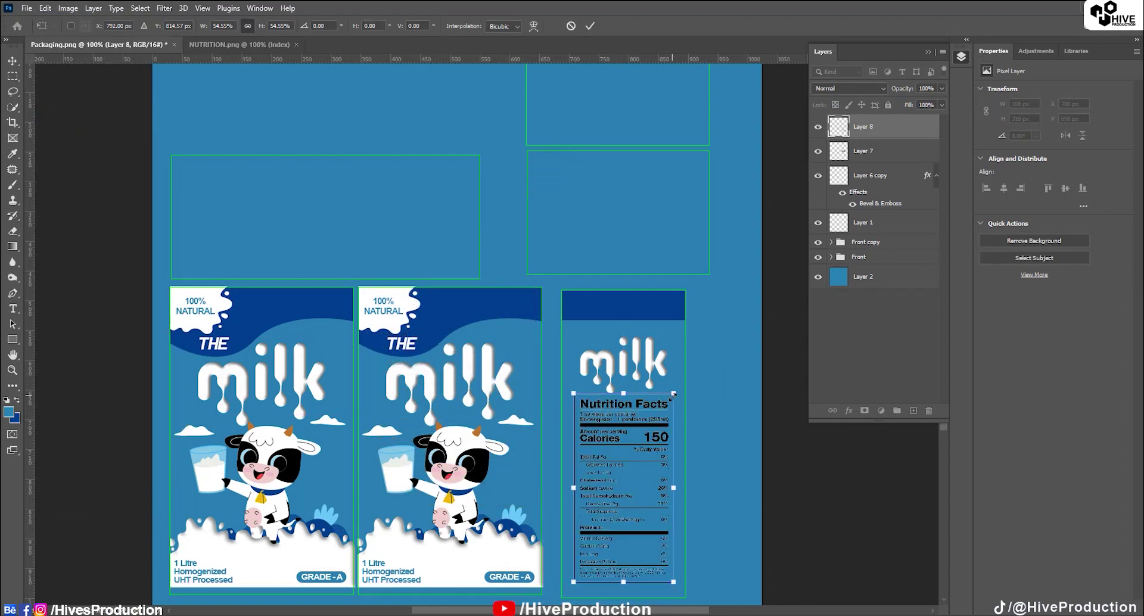
pyautogui.keyDown('alt'); pyautogui.moveTo(672, 393); pyautogui.dragTo(653, 410); pyautogui.keyUp('alt')
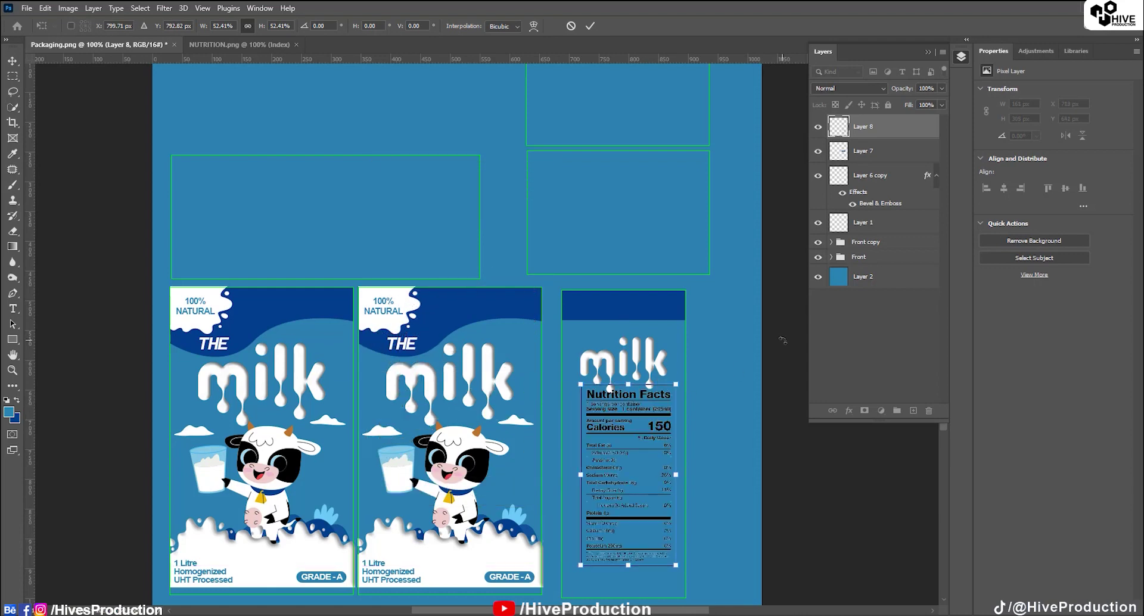
pyautogui.press('Return')
# Reduce the narrow panel's milk lettering, Layer 6 copy, to about 77% and raise it clear of the nutrition table
pyautogui.click(875, 175)
pyautogui.hotkey('ctrl', 't')
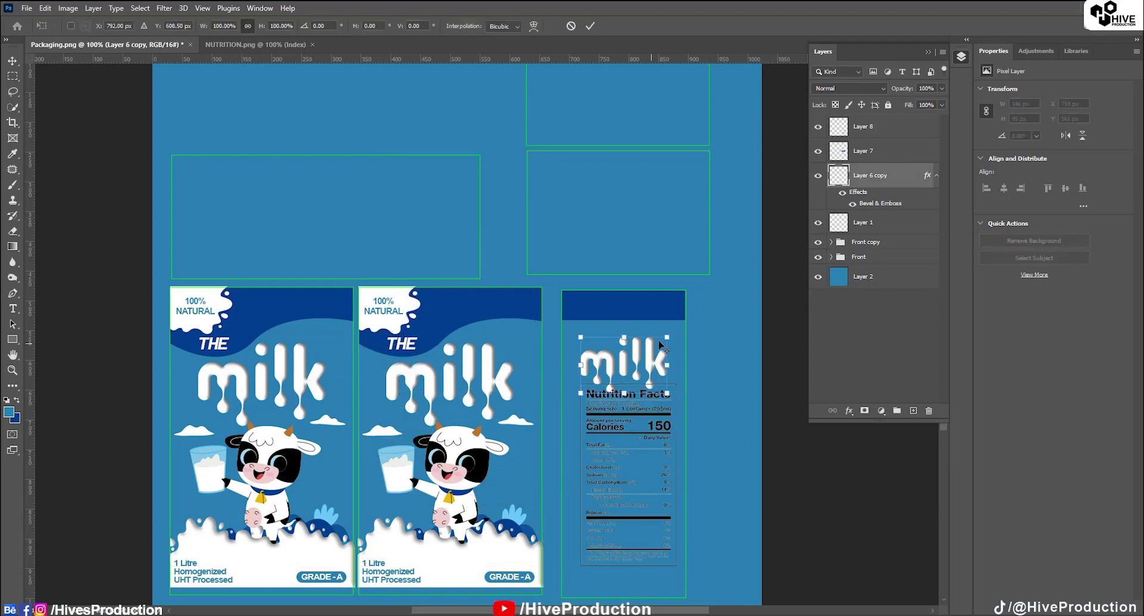
pyautogui.keyDown('alt'); pyautogui.moveTo(668, 335); pyautogui.dragTo(634, 347); pyautogui.keyUp('alt')
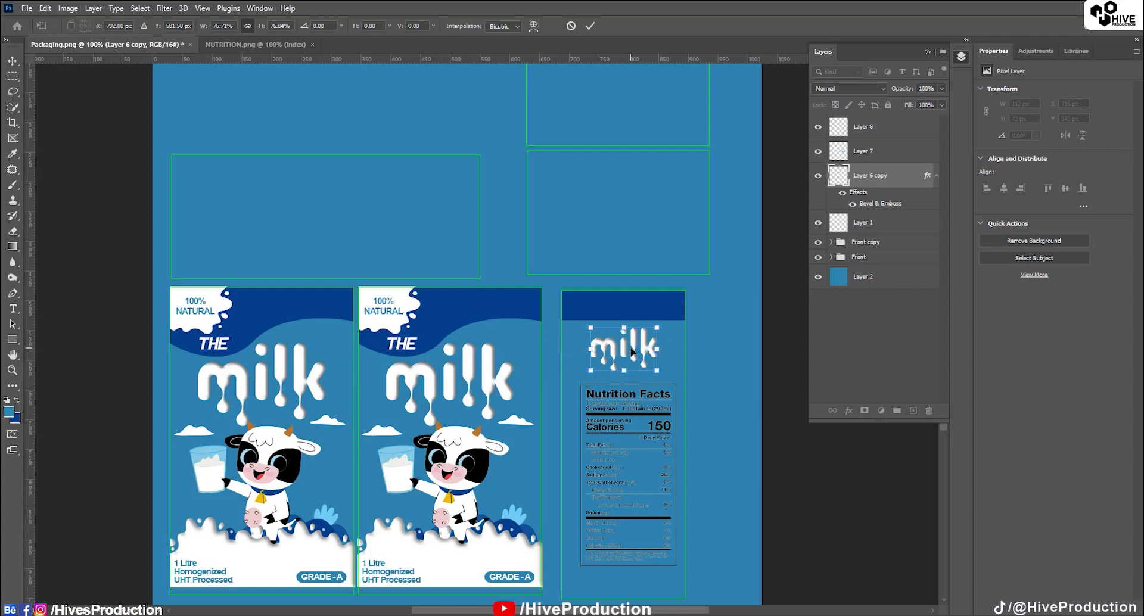
pyautogui.press('Return')
pyautogui.press('Return')
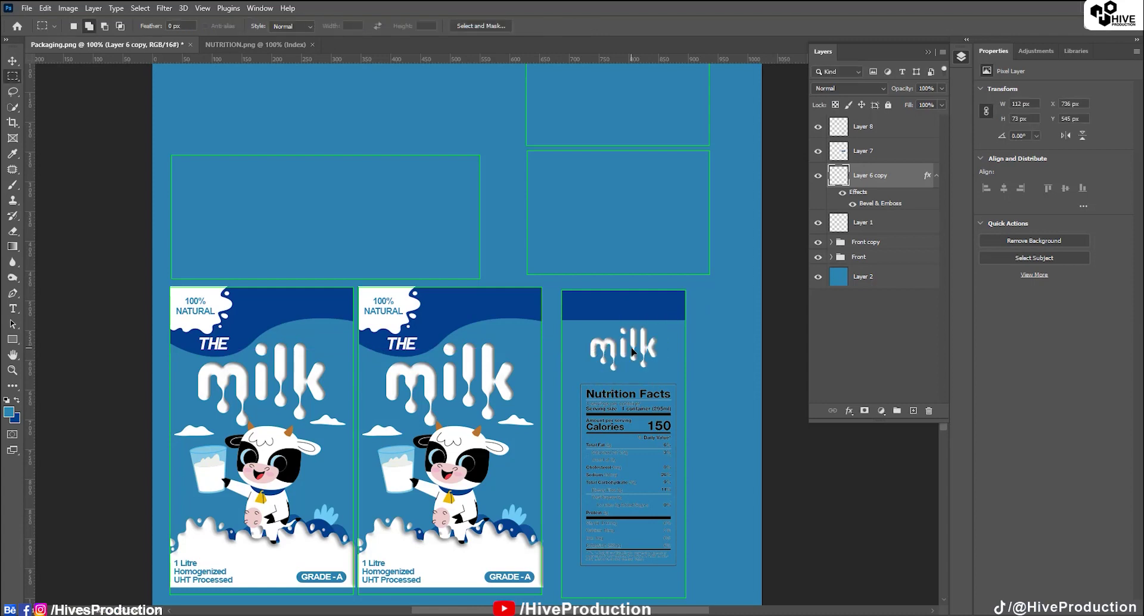
# Enlarge the nutrition table on Layer 8 to about 108% to fill more of the narrow panel's width
pyautogui.click(12, 61)
pyautogui.click(867, 126)
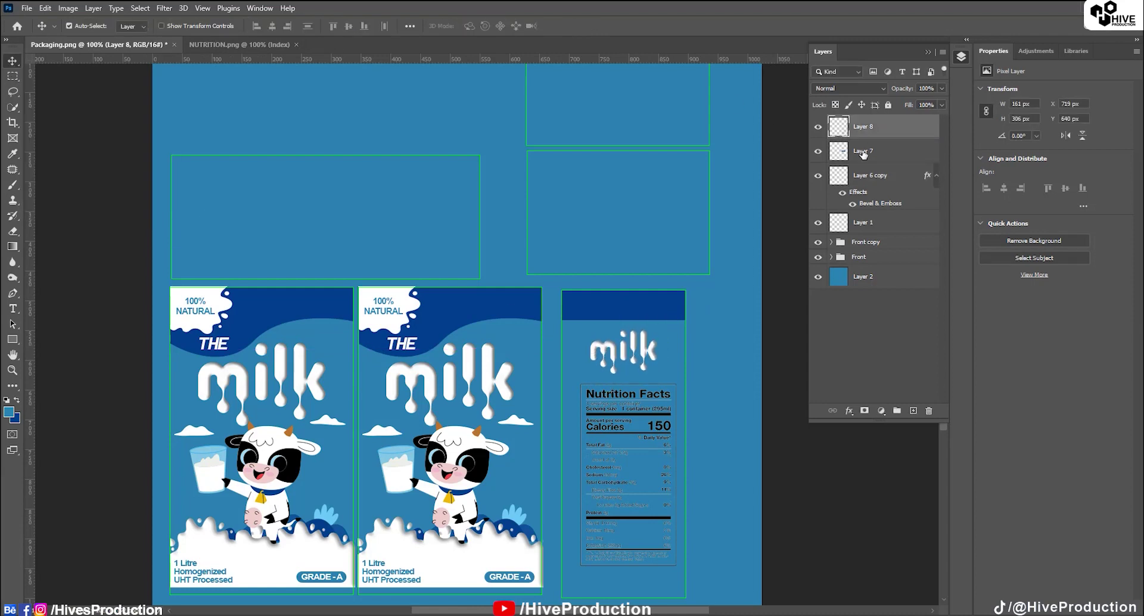
pyautogui.hotkey('ctrl', 't')
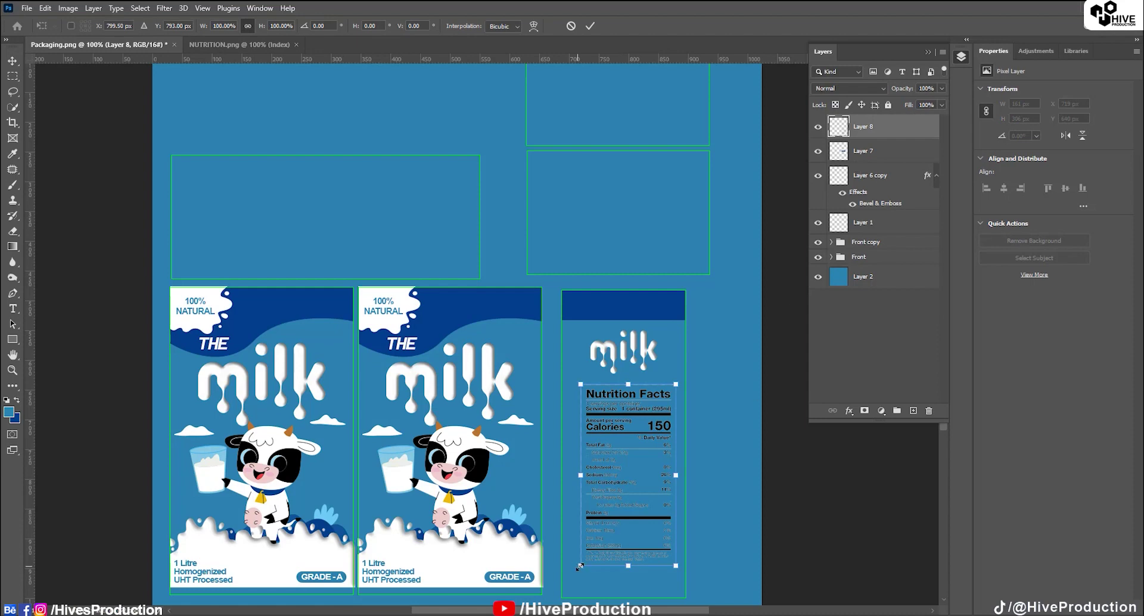
pyautogui.moveTo(579, 567); pyautogui.dragTo(569, 585)
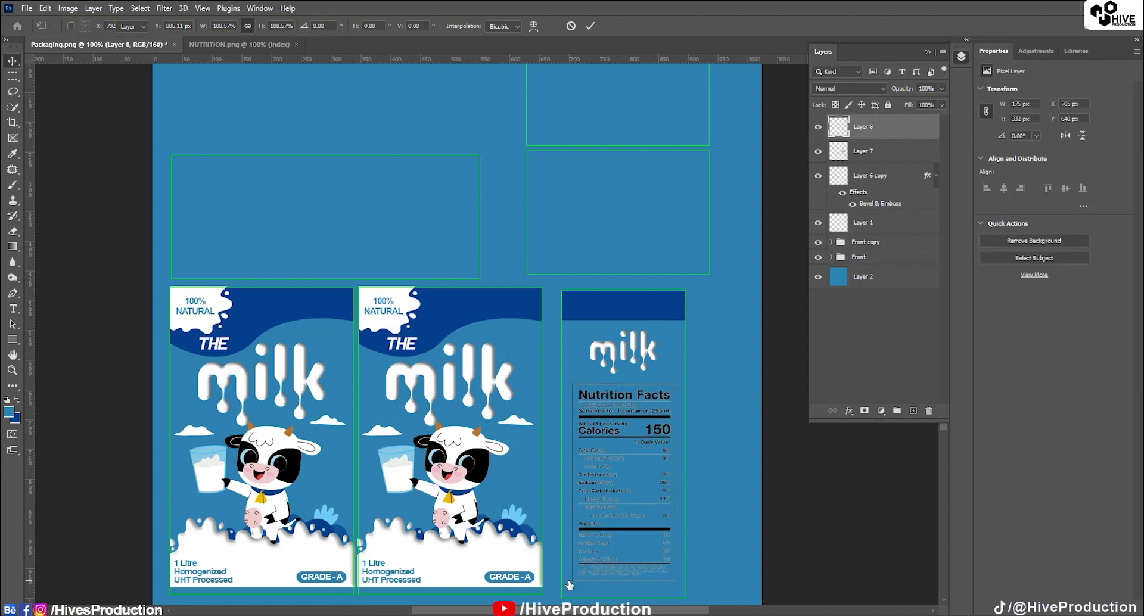
pyautogui.press('Return')
# Recolour the nutrition table white by selecting Layer 8's pixels, filling them with a white foreground colour and clearing the selection
pyautogui.keyDown('ctrl'); pyautogui.click(838, 126); pyautogui.keyUp('ctrl')
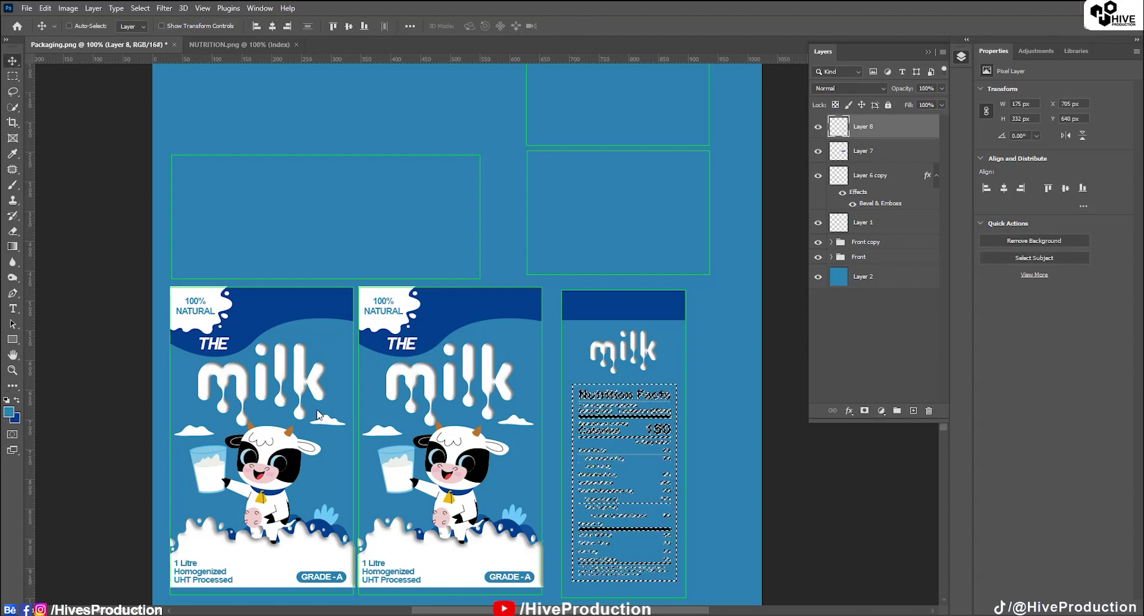
pyautogui.click(8, 411)
pyautogui.click(510, 240)
pyautogui.click(778, 235)
pyautogui.hotkey('alt', 'BackSpace')
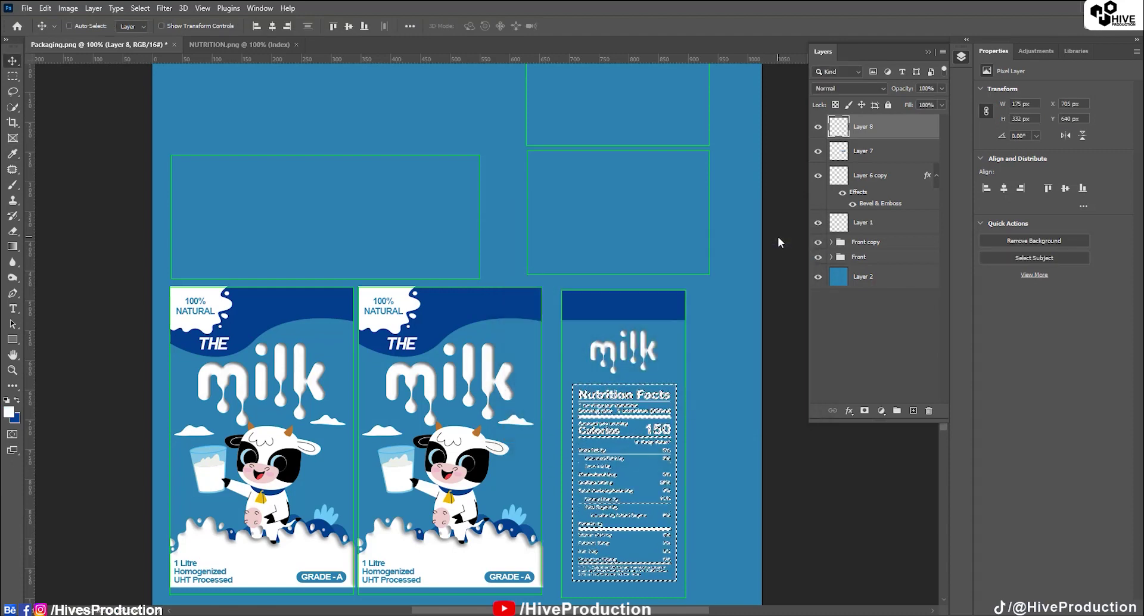
pyautogui.hotkey('ctrl', 'd')
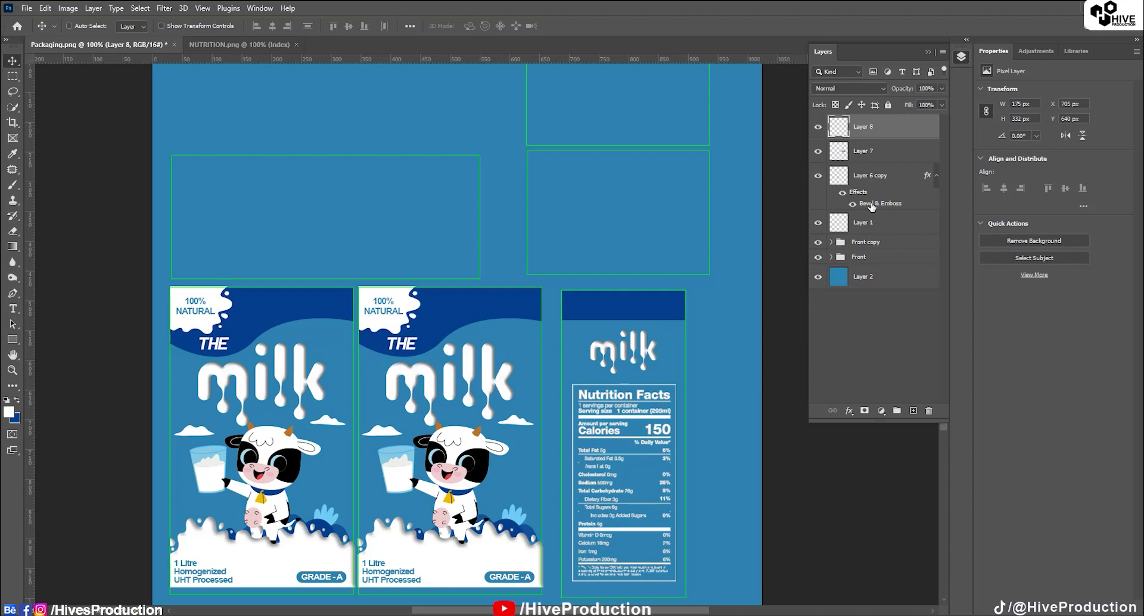
# Group Layer 8, Layer 7 and Layer 6 copy, keeping the UV template on Layer 1 visible
pyautogui.click(817, 243)
pyautogui.click(818, 243)
pyautogui.click(818, 222)
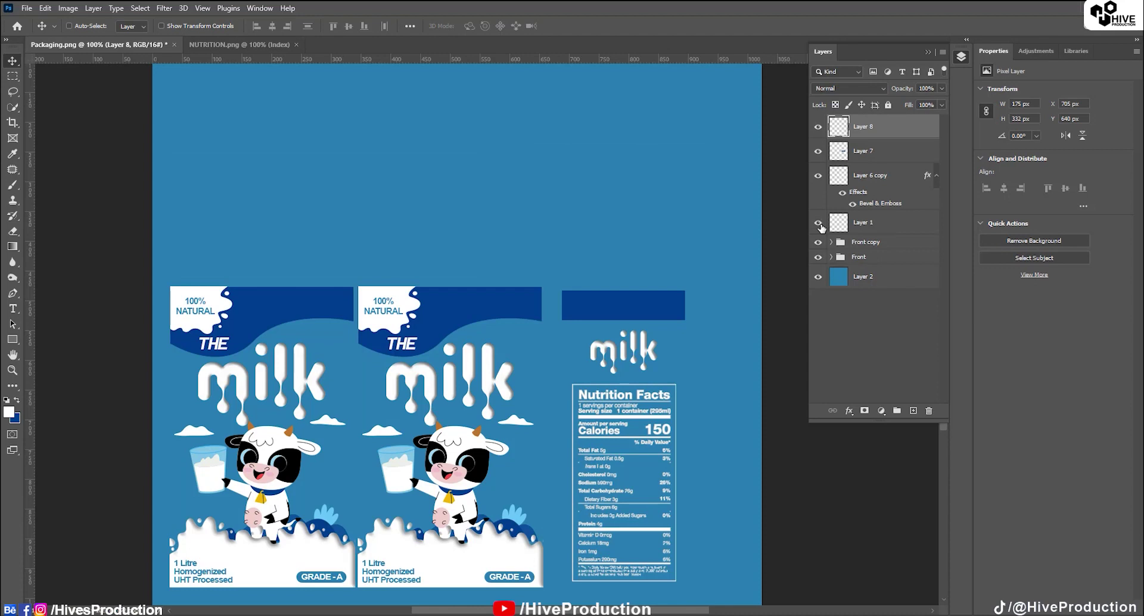
pyautogui.keyDown('shift'); pyautogui.click(873, 176); pyautogui.keyUp('shift')
pyautogui.hotkey('ctrl', 'f')
pyautogui.click(675, 106)
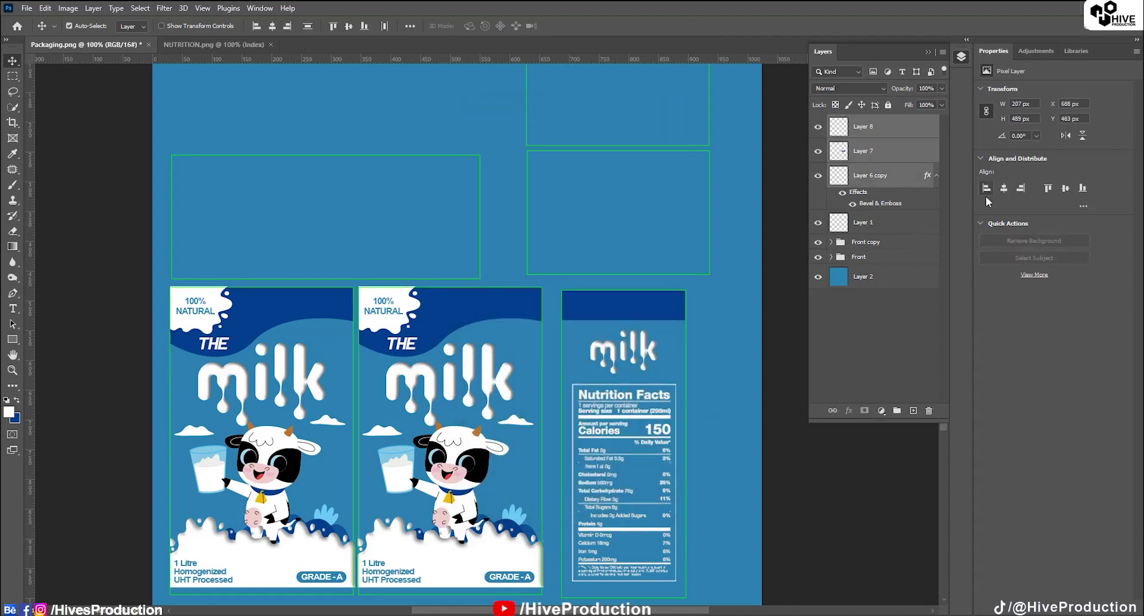
pyautogui.hotkey('ctrl', 'g')
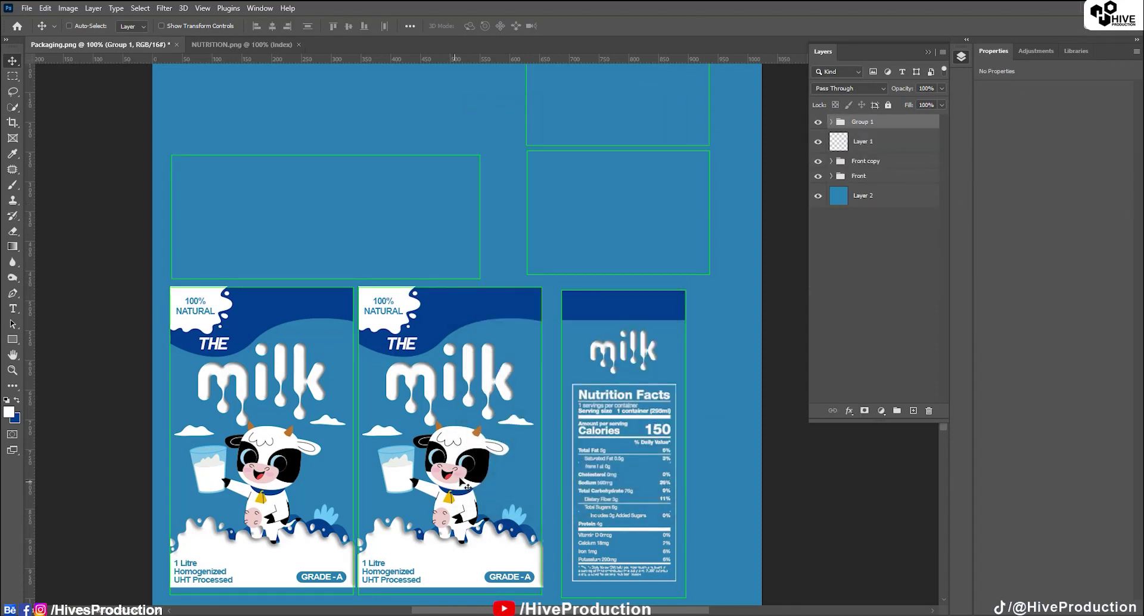
# Duplicate the narrow panel's Group 1 onto the horizontal side panel and rotate the copy 90°
pyautogui.keyDown('alt'); pyautogui.moveTo(615, 407); pyautogui.dragTo(388, 203); pyautogui.keyUp('alt')
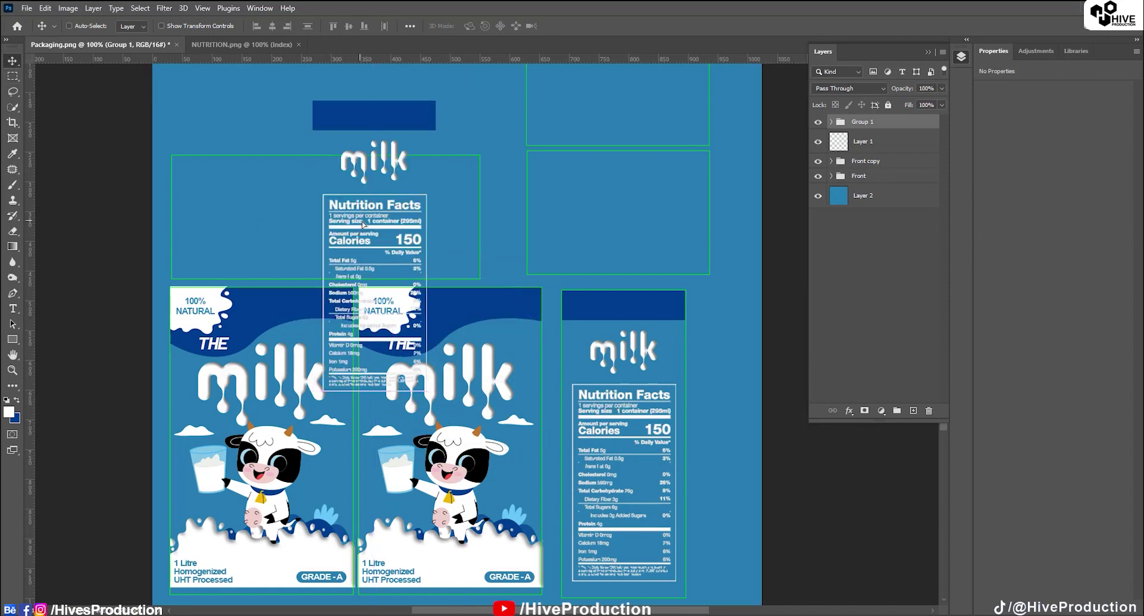
pyautogui.hotkey('ctrl', 't')
pyautogui.moveTo(488, 138); pyautogui.dragTo(534, 357)
pyautogui.moveTo(512, 262); pyautogui.dragTo(470, 230)
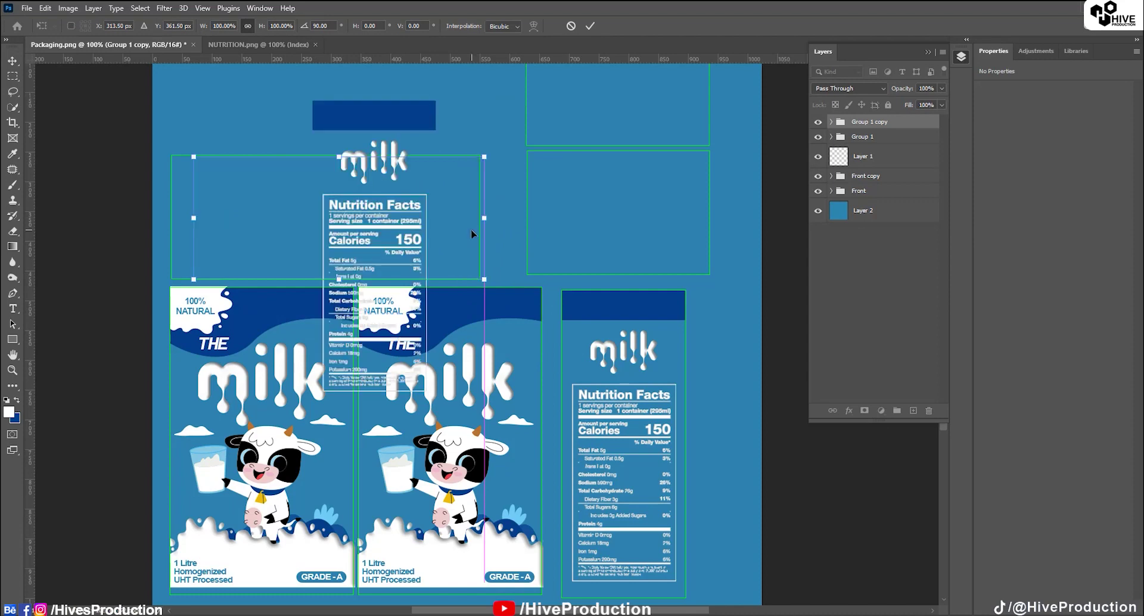
# Nudge the rotated group copy into line with the horizontal panel's outline and scale it to about 101%
pyautogui.press('Left')
pyautogui.press('Left')
pyautogui.press('Left')
pyautogui.press('Down')
pyautogui.press('Down')
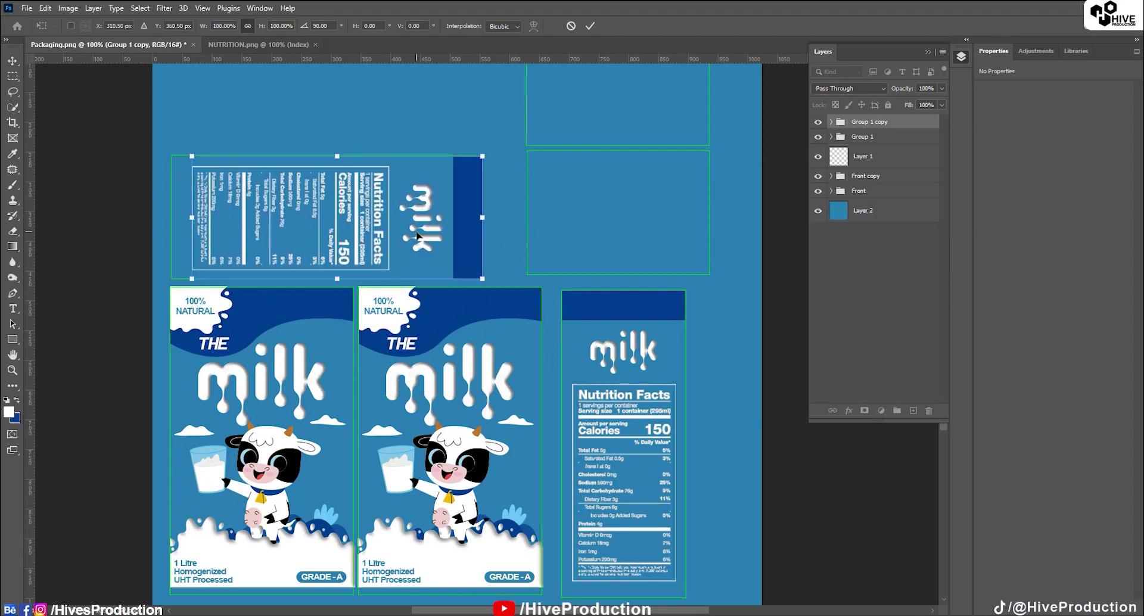
pyautogui.moveTo(192, 155); pyautogui.dragTo(188, 155)
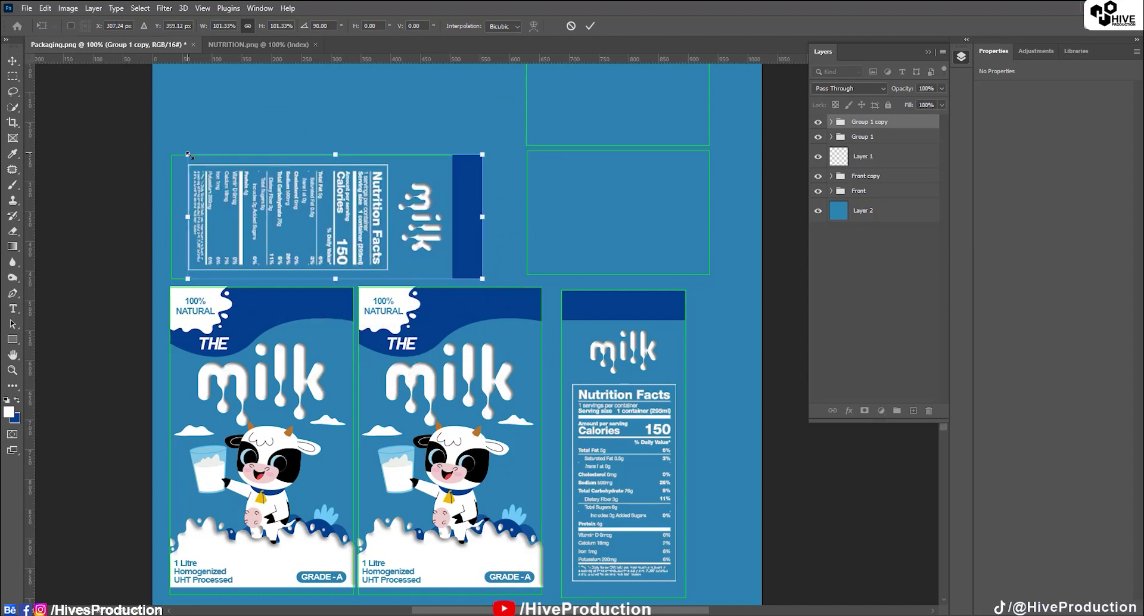
pyautogui.press('Return')
# Fill a rectangle of about 346 × 448 px covering the two blank end panels with white on a new layer above Layer 1
pyautogui.moveTo(575, 226); pyautogui.dragTo(458, 312)
pyautogui.click(860, 214)
pyautogui.click(863, 157)
pyautogui.click(913, 410)
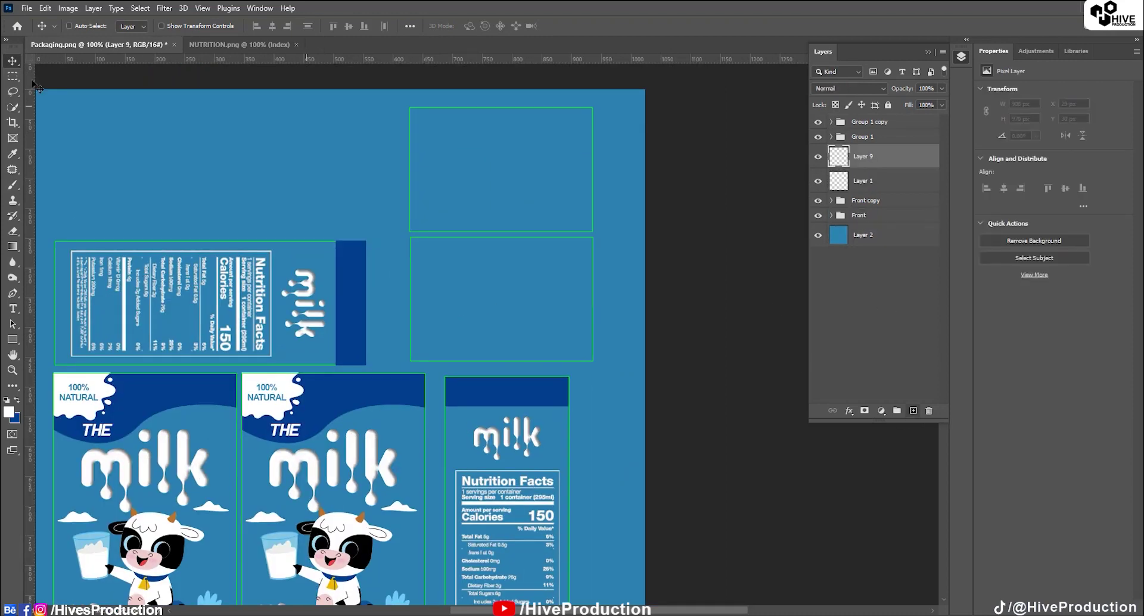
pyautogui.press('m')
pyautogui.moveTo(395, 98); pyautogui.dragTo(601, 364)
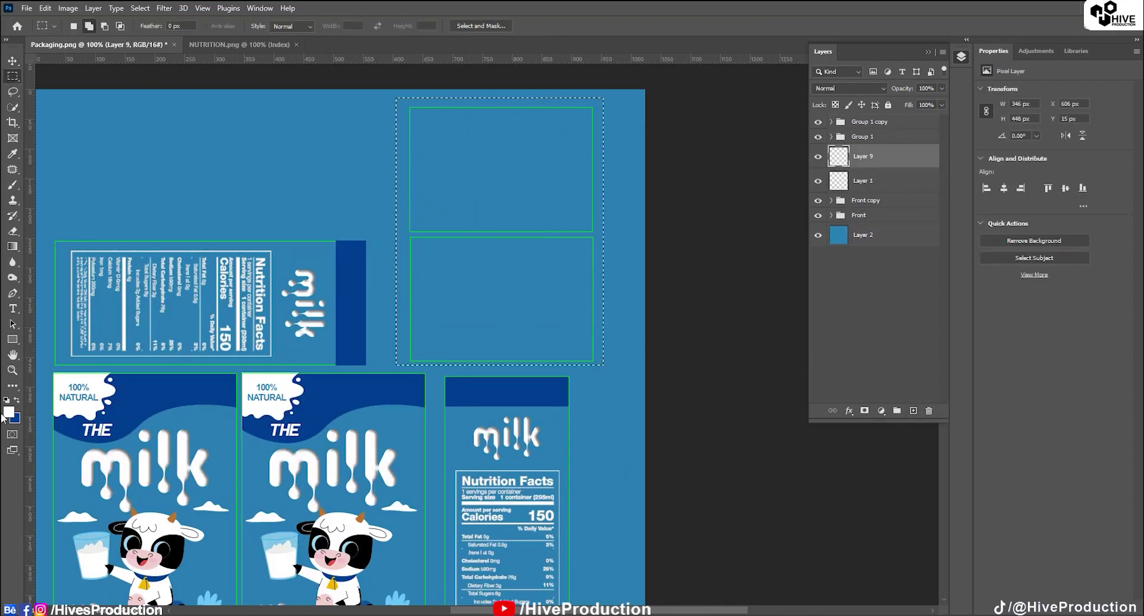
pyautogui.hotkey('alt', 'BackSpace')
pyautogui.hotkey('ctrl', 'd')
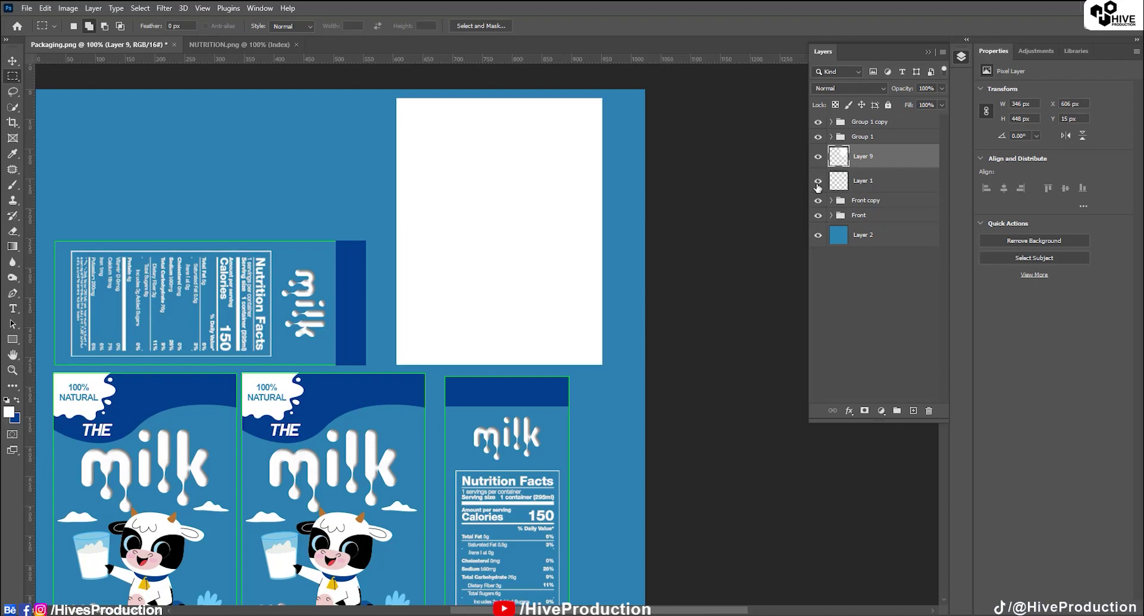
# Move the UV template layer, Layer 1, above Layer 9 and hide it
pyautogui.moveTo(840, 181); pyautogui.dragTo(846, 154)
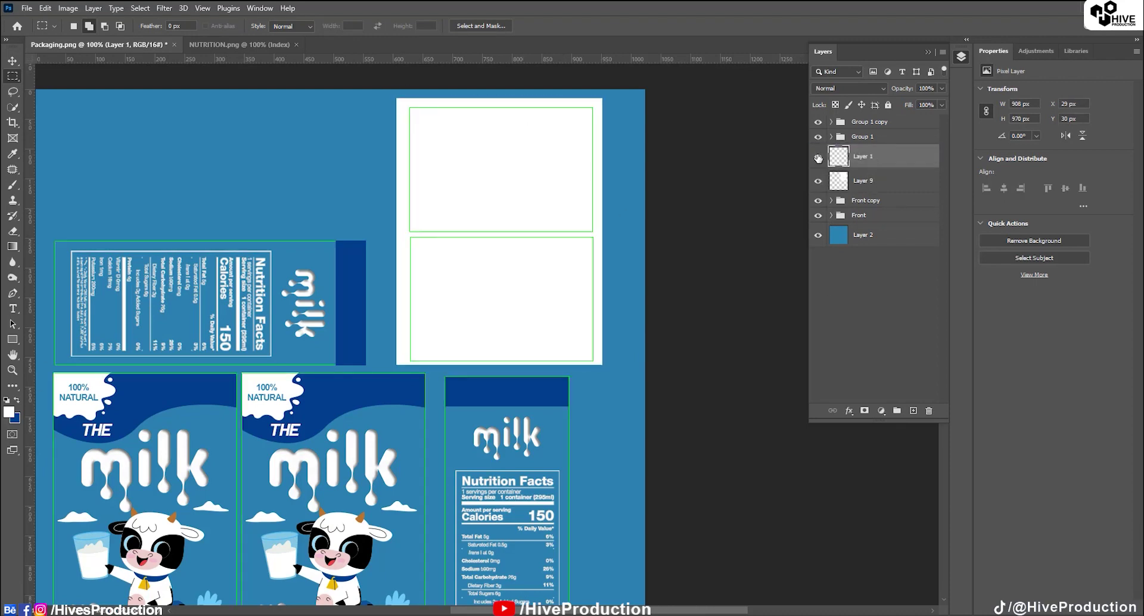
pyautogui.click(817, 158)
pyautogui.moveTo(334, 433); pyautogui.dragTo(414, 332)
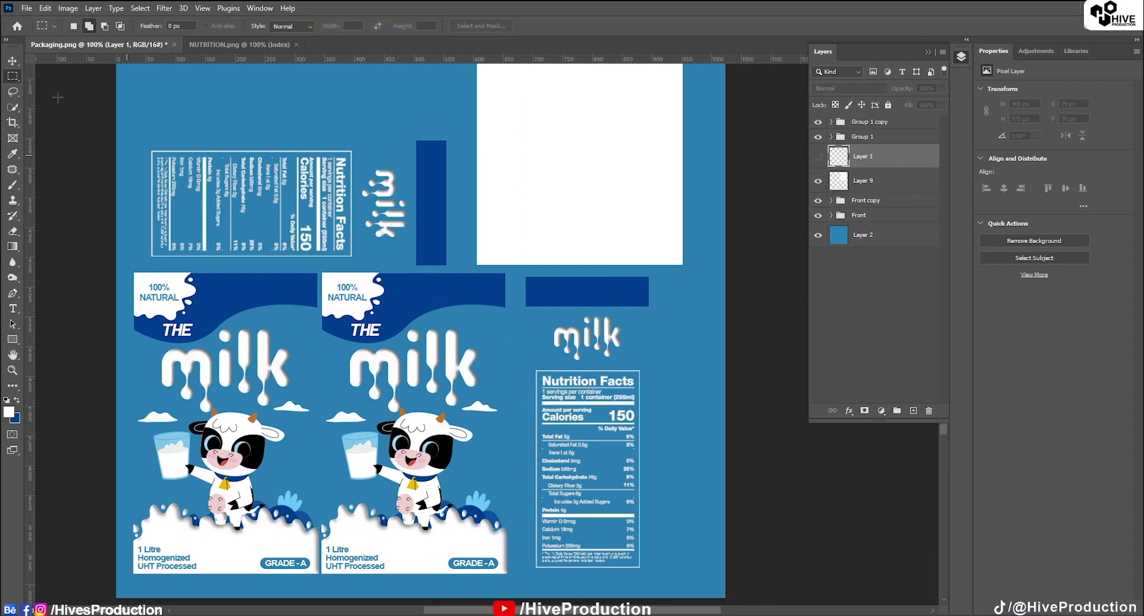
# Save the artwork as a Photoshop file named Packaging in the Unwrap folder with Maximize Compatibility on
pyautogui.click(26, 7)
pyautogui.click(65, 143)
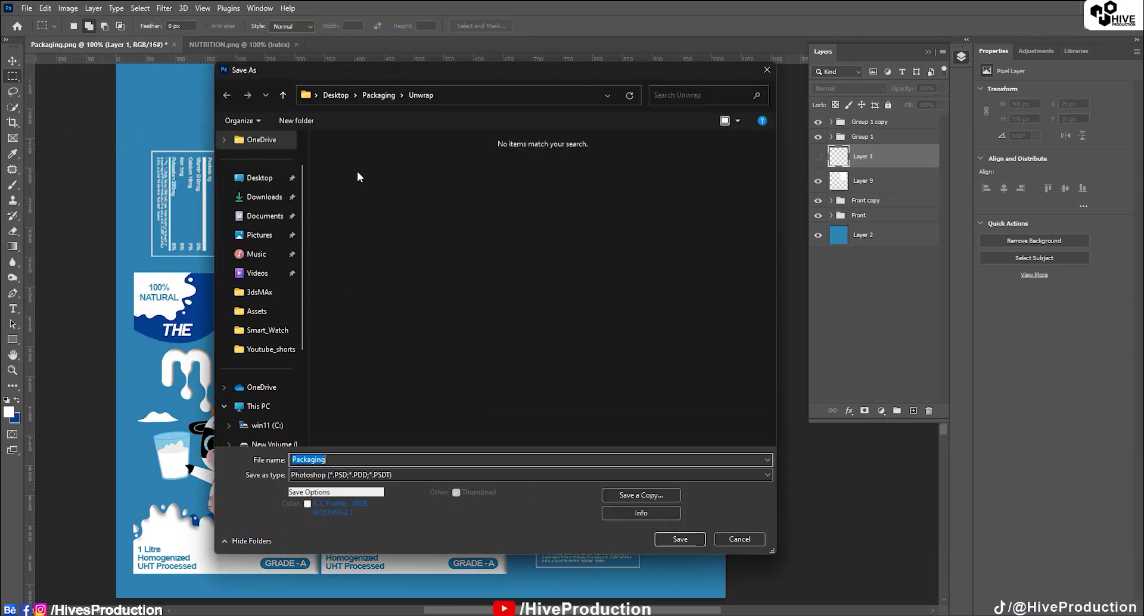
pyautogui.press('Return')
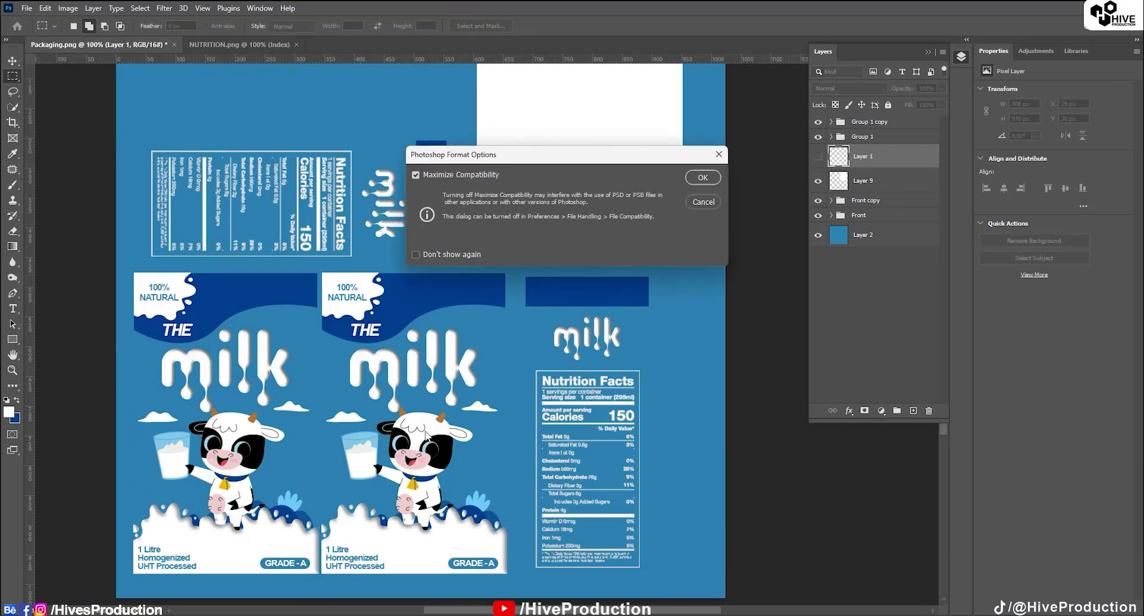
pyautogui.press('Return')
# Save a JPEG copy of the artwork as Packaging copy in the Unwrap folder
pyautogui.click(26, 8)
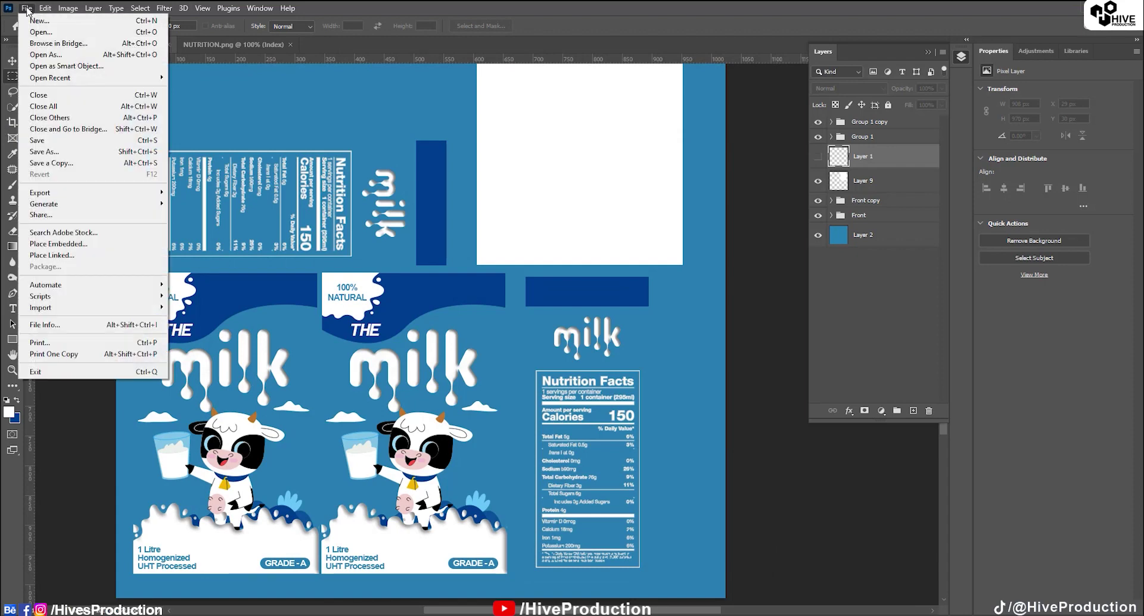
pyautogui.click(68, 164)
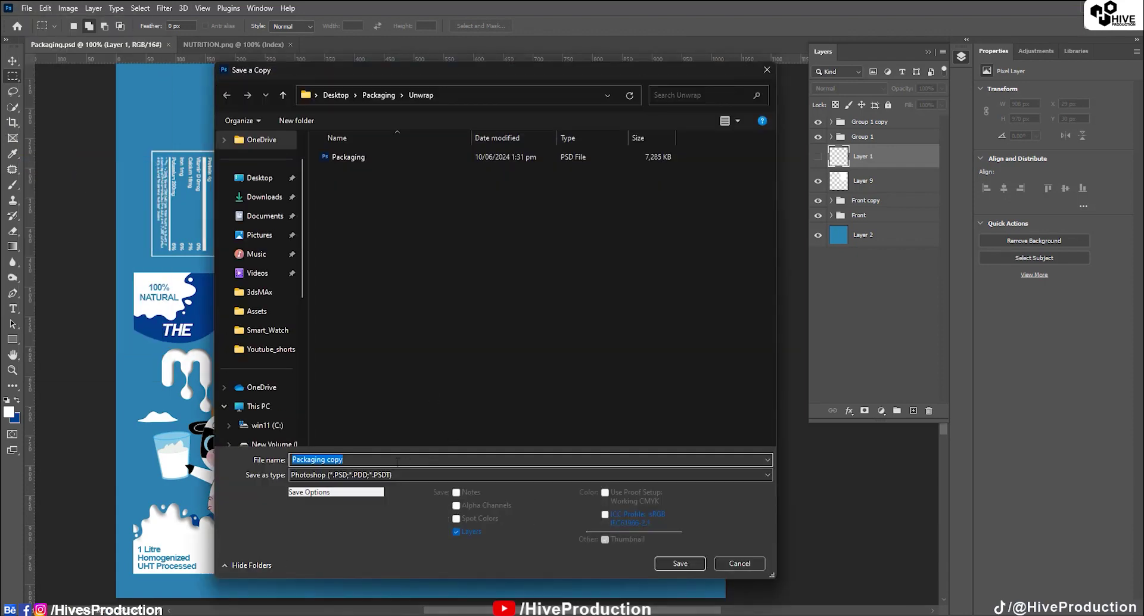
pyautogui.click(375, 475)
pyautogui.click(346, 530)
pyautogui.click(682, 563)
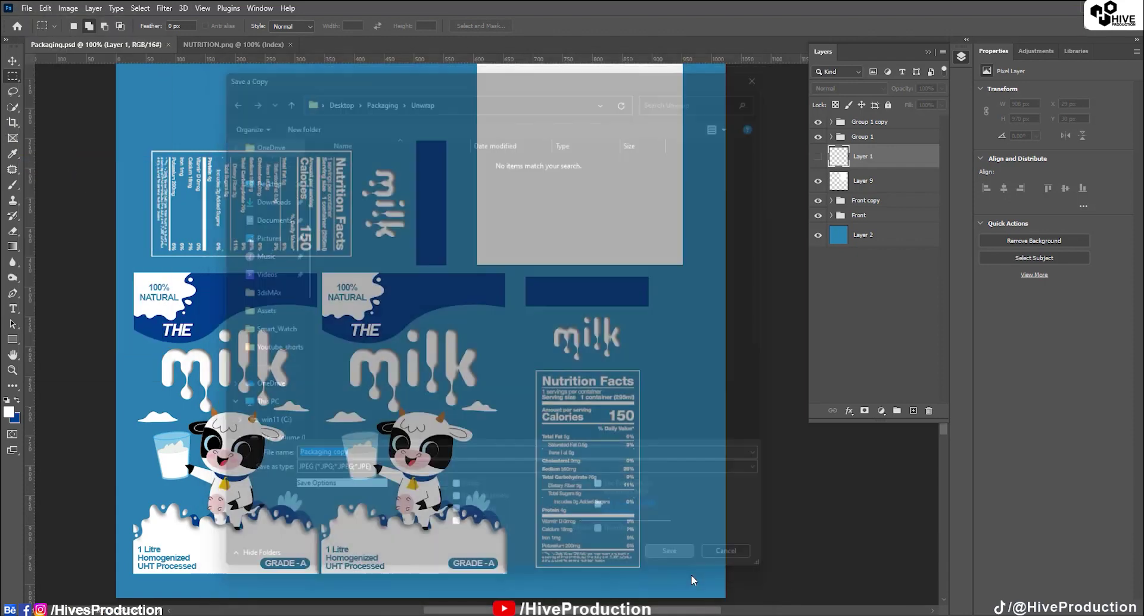
pyautogui.click(636, 157)
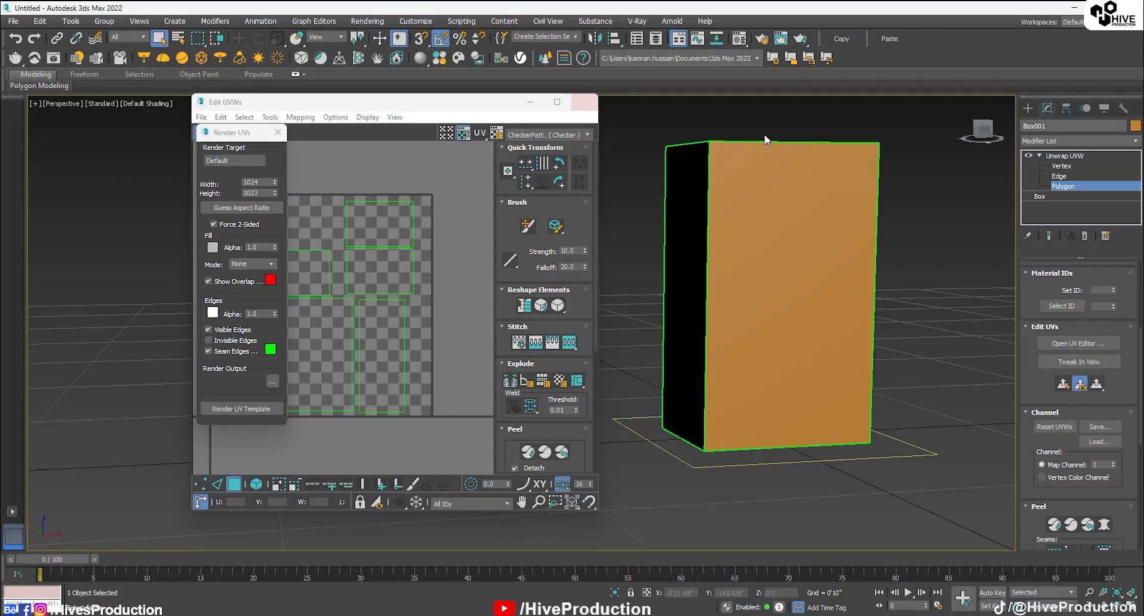
# Switch to 3ds Max, close the UV editor and set the renderer to V-Ray 6 Hotfix 3
pyautogui.click(584, 102)
pyautogui.click(762, 38)
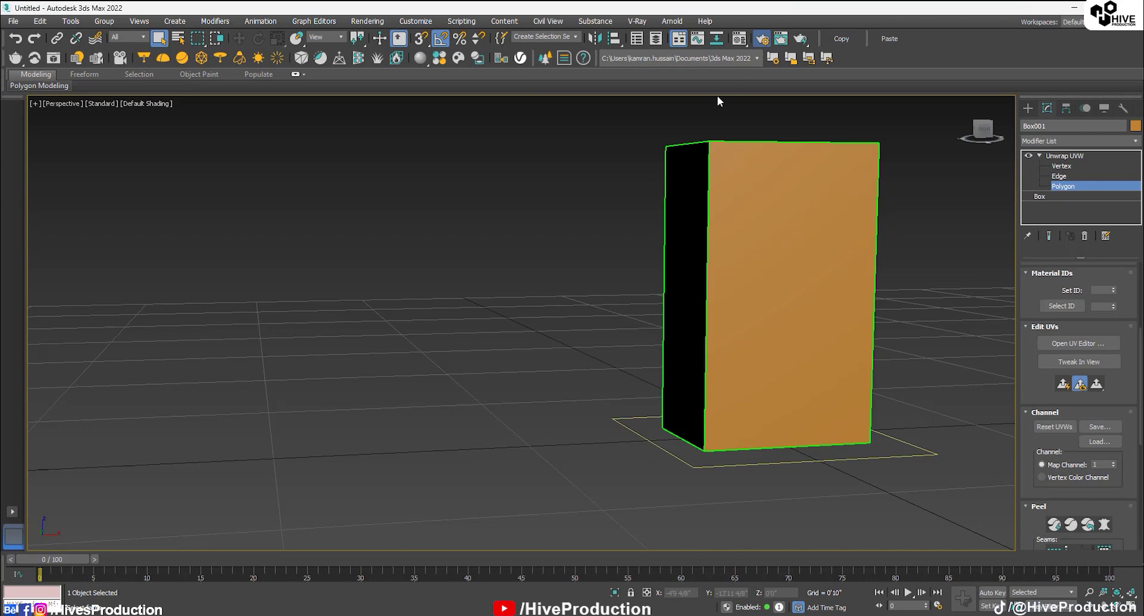
pyautogui.click(756, 154)
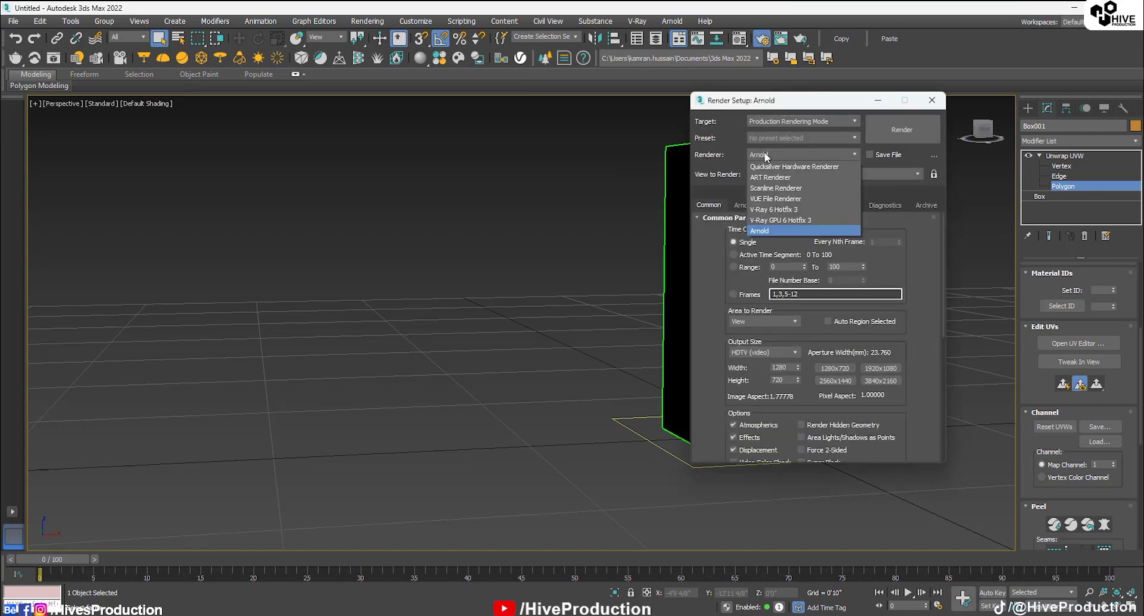
pyautogui.click(775, 215)
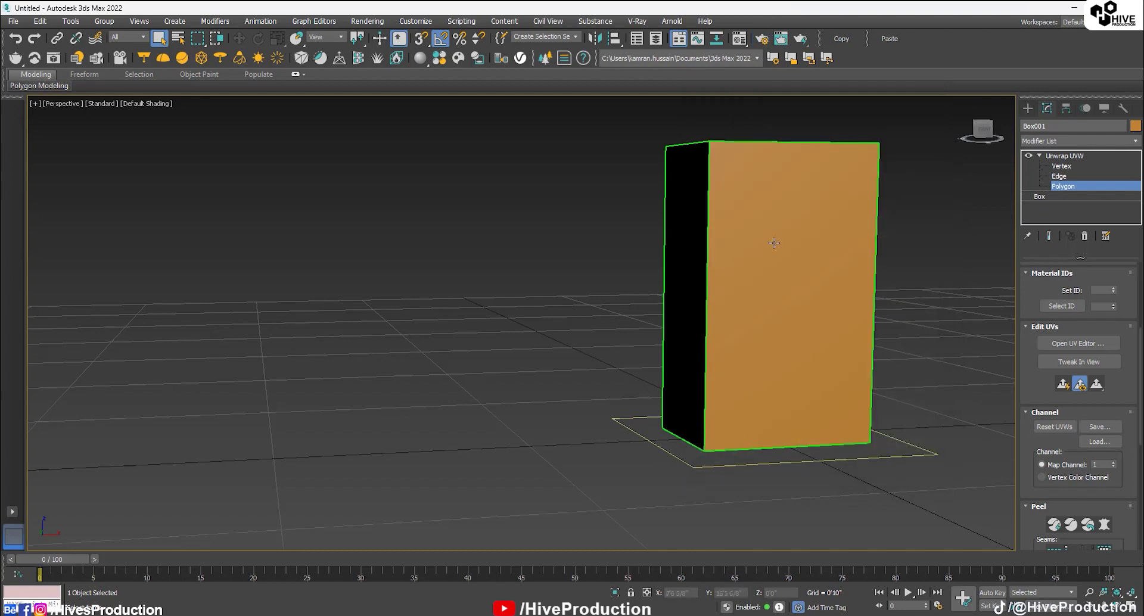
# Create a VRayMtl material in the first material slot and assign it to the box
pyautogui.moveTo(773, 243); pyautogui.dragTo(585, 289, button='middle')
pyautogui.moveTo(585, 289)
pyautogui.keyDown('alt'); pyautogui.mouseDown(button='middle')
pyautogui.moveTo(577, 298)
pyautogui.moveTo(606, 285)
pyautogui.mouseUp(button='middle'); pyautogui.keyUp('alt')
pyautogui.click(738, 40)
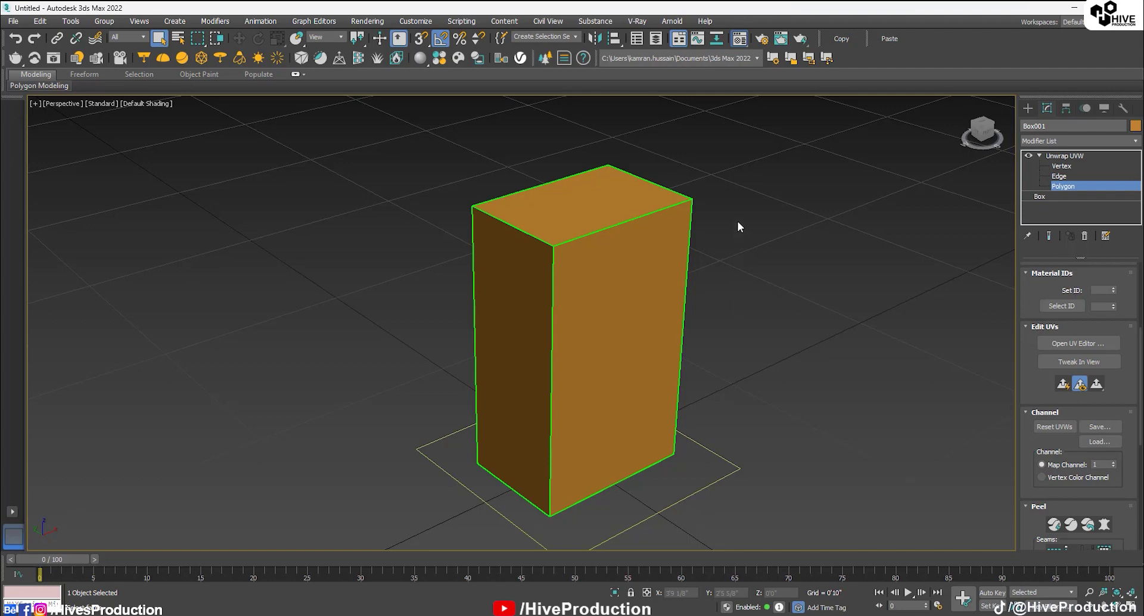
pyautogui.press('m')
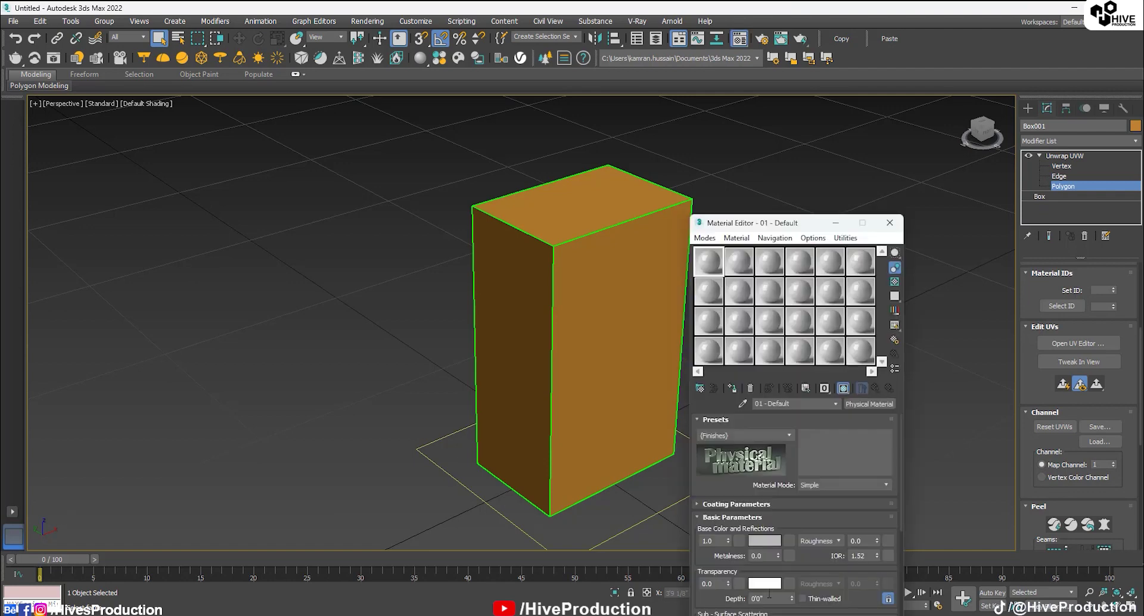
pyautogui.click(700, 388)
pyautogui.scroll(-5, 524, 457)
pyautogui.doubleClick(477, 423)
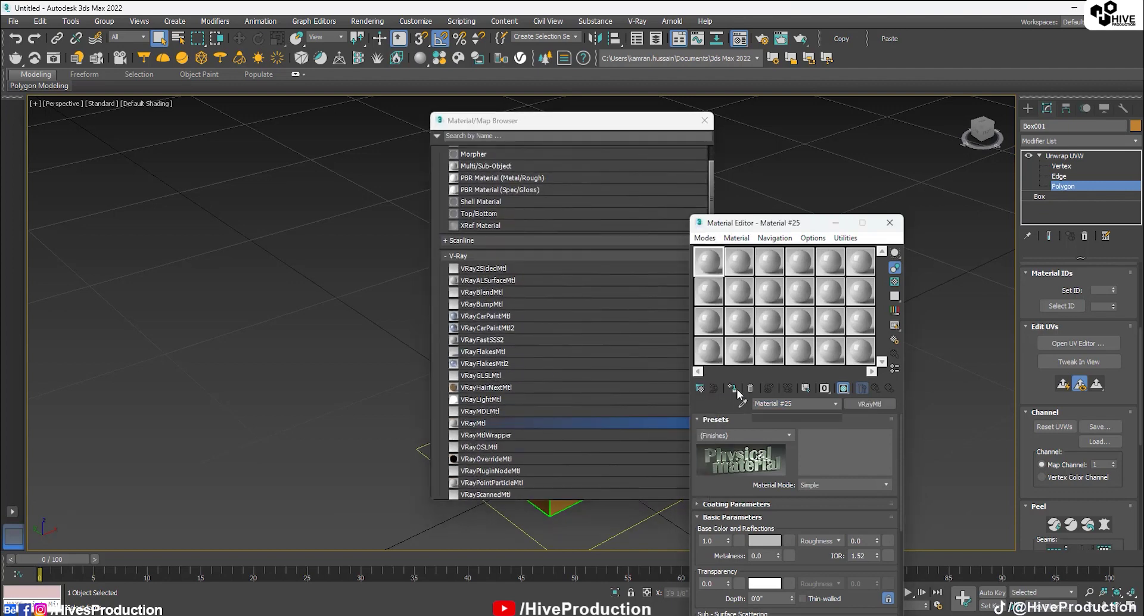
pyautogui.click(704, 120)
# Load Packaging copy.jpg from the Packaging\Unwrap folder as the material's diffuse bitmap
pyautogui.moveTo(762, 223); pyautogui.dragTo(824, 111)
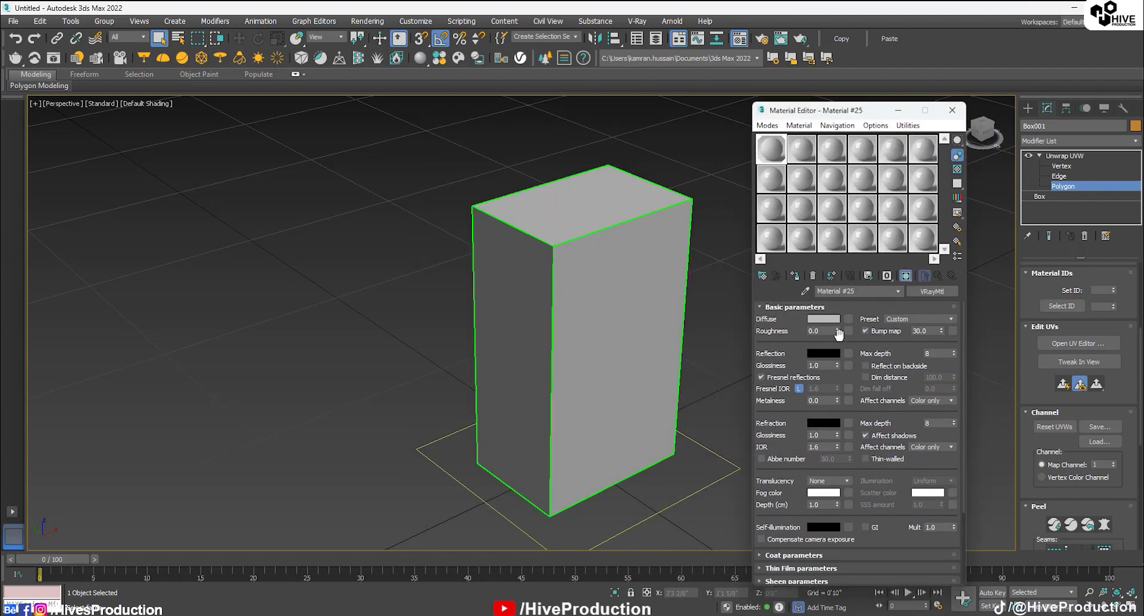
pyautogui.click(838, 332)
pyautogui.scroll(-10, 475, 389)
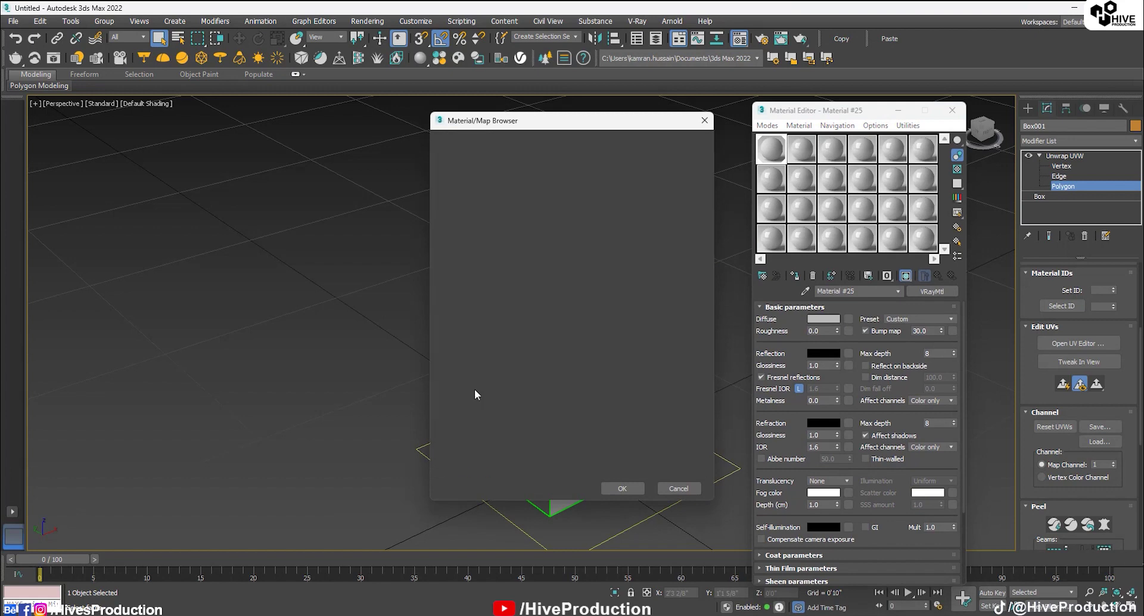
pyautogui.doubleClick(474, 388)
pyautogui.click(41, 127)
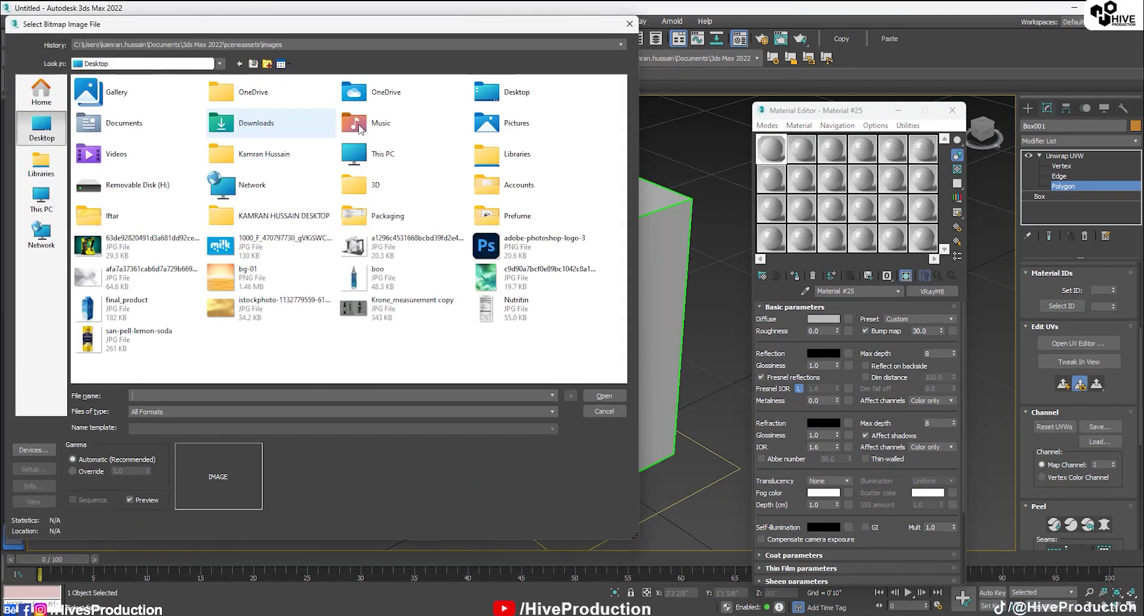
pyautogui.doubleClick(371, 215)
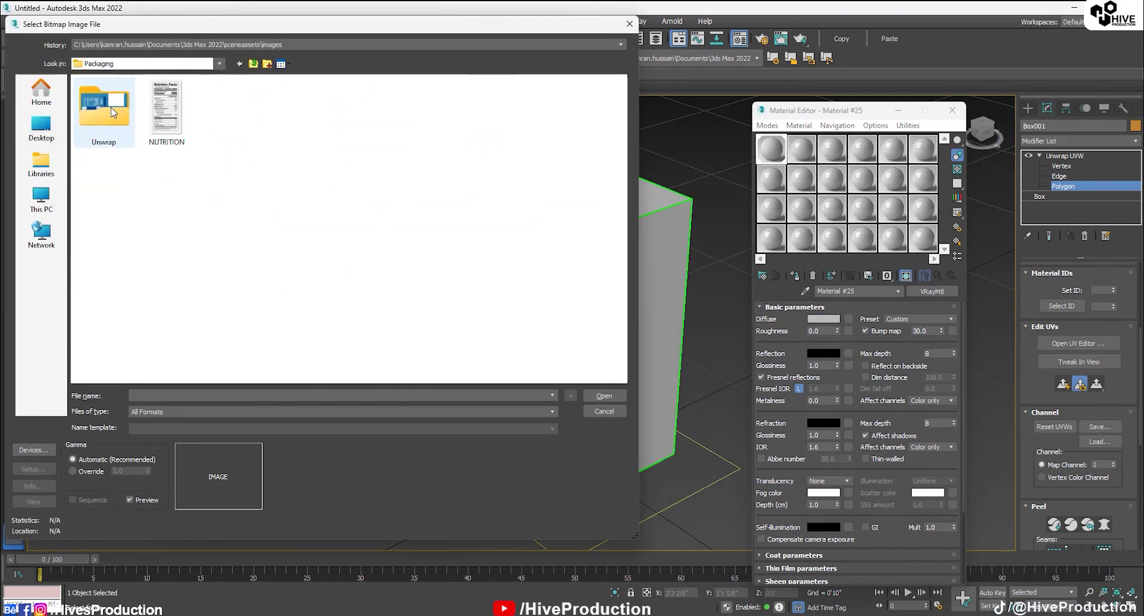
pyautogui.doubleClick(112, 110)
pyautogui.doubleClick(108, 109)
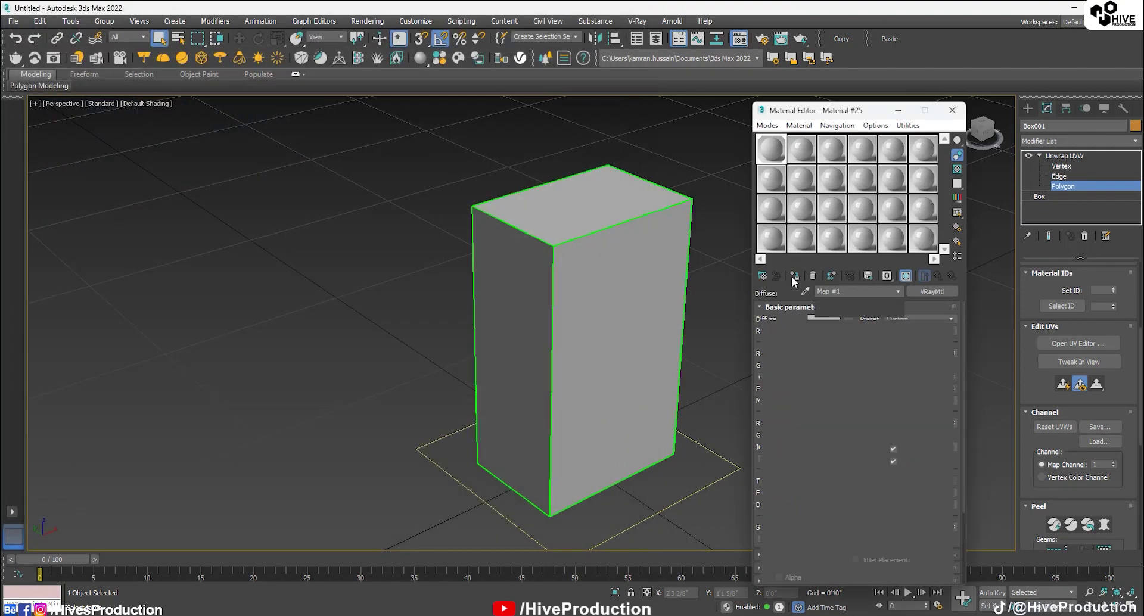
# Select the box's face with the upside-down milk artwork and open the UV editor for it
pyautogui.keyDown('alt'); pyautogui.moveTo(470, 371); pyautogui.dragTo(405, 399, button='middle'); pyautogui.keyUp('alt')
pyautogui.keyDown('alt'); pyautogui.moveTo(560, 400); pyautogui.dragTo(586, 401, button='middle'); pyautogui.keyUp('alt')
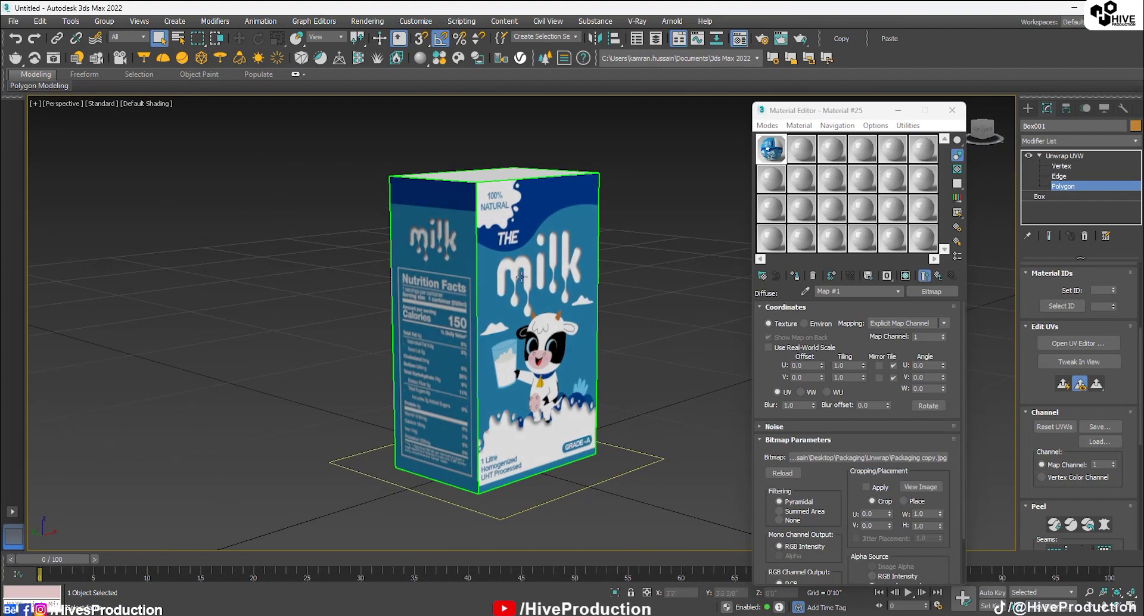
pyautogui.keyDown('alt'); pyautogui.moveTo(449, 325); pyautogui.dragTo(298, 325, button='middle'); pyautogui.keyUp('alt')
pyautogui.keyDown('alt'); pyautogui.moveTo(599, 405); pyautogui.dragTo(507, 386, button='middle'); pyautogui.keyUp('alt')
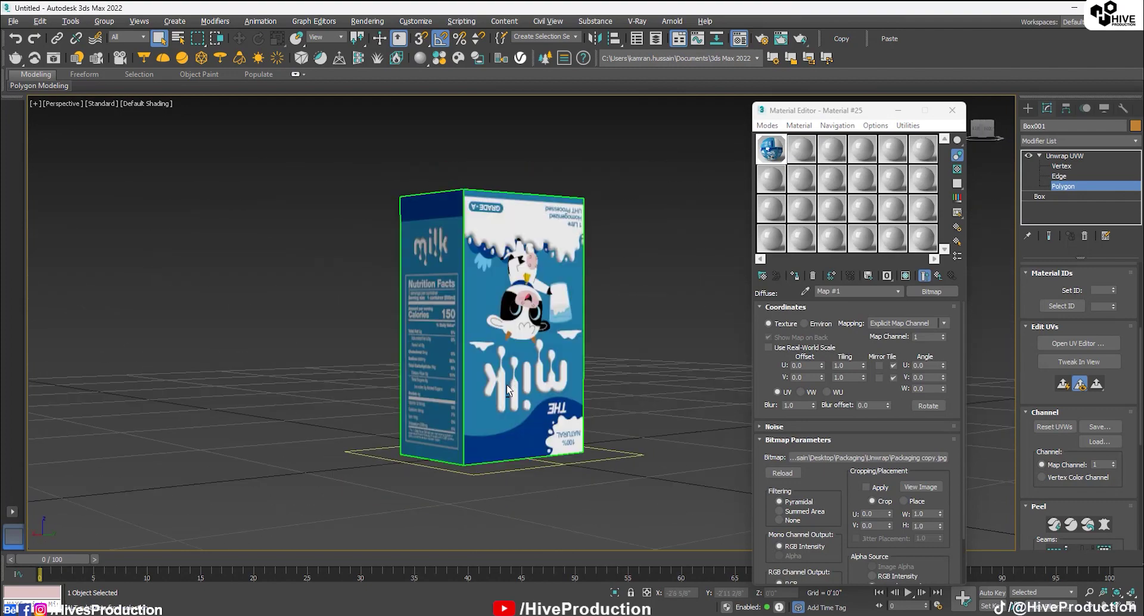
pyautogui.click(511, 310)
pyautogui.keyDown('alt'); pyautogui.moveTo(510, 311); pyautogui.dragTo(560, 300, button='middle'); pyautogui.keyUp('alt')
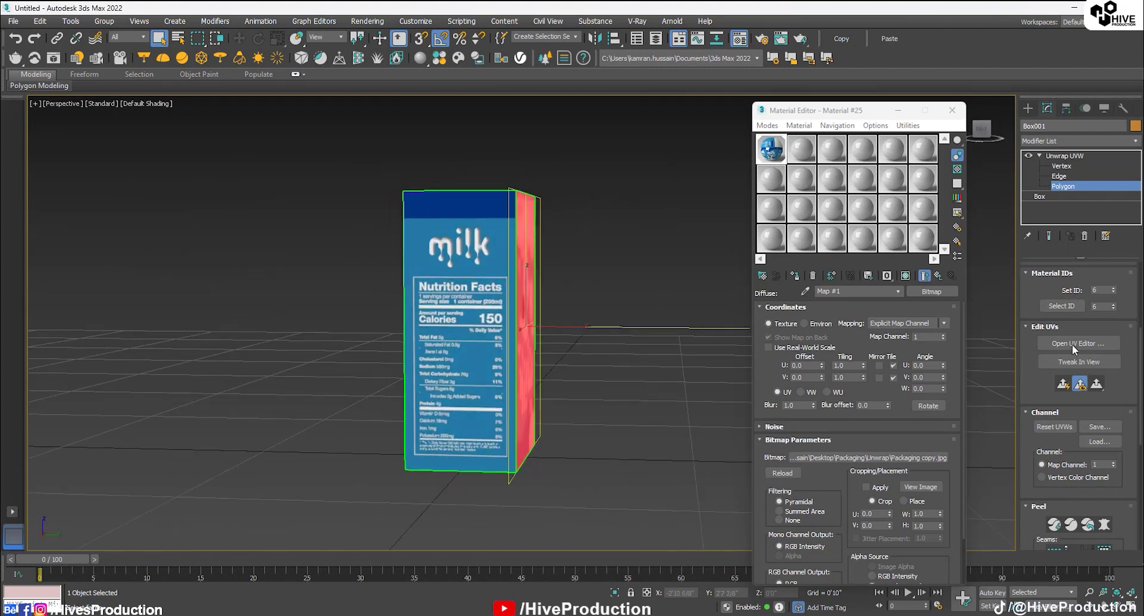
pyautogui.click(1071, 344)
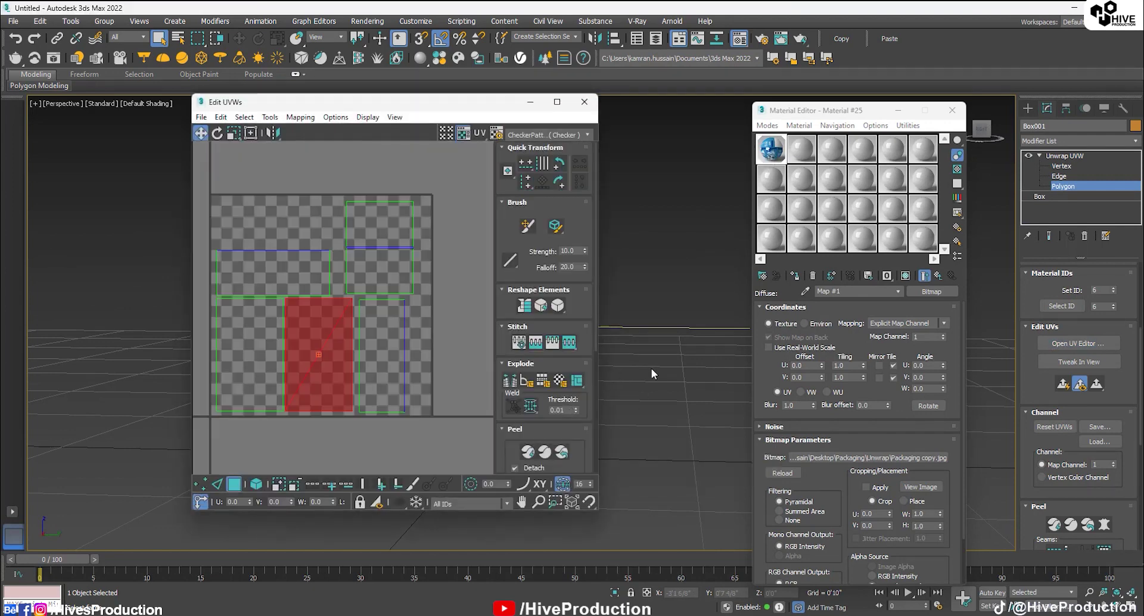
# Rotate the selected face's UV polygon half a turn so the milk artwork reads upright on the box
pyautogui.moveTo(651, 369); pyautogui.dragTo(679, 364, button='middle')
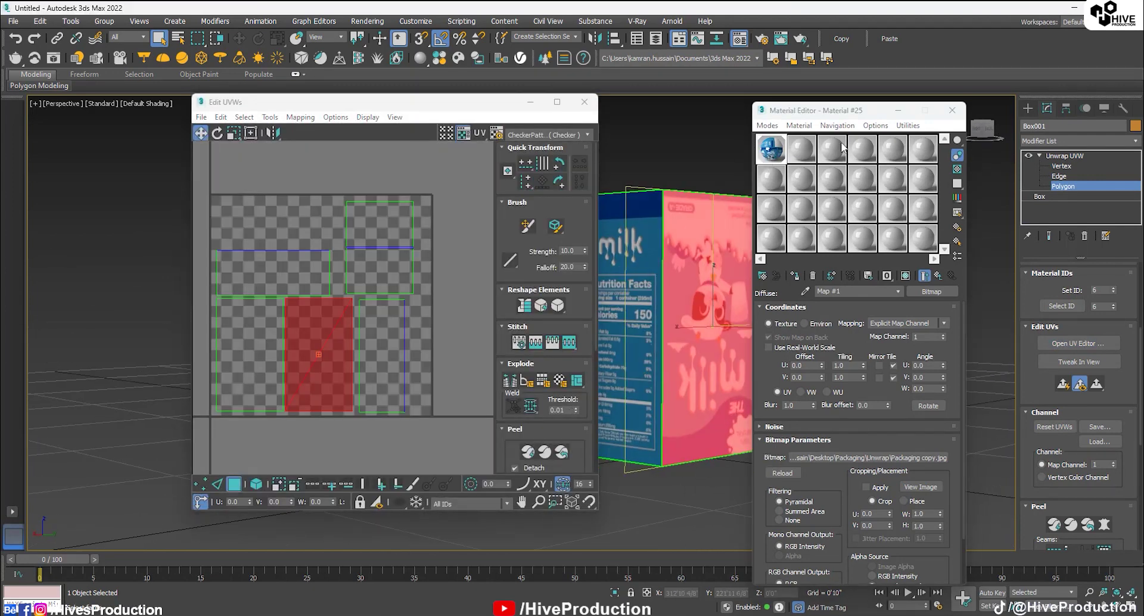
pyautogui.moveTo(829, 111); pyautogui.dragTo(1002, 112)
pyautogui.keyDown('alt'); pyautogui.moveTo(736, 363); pyautogui.dragTo(709, 362, button='middle'); pyautogui.keyUp('alt')
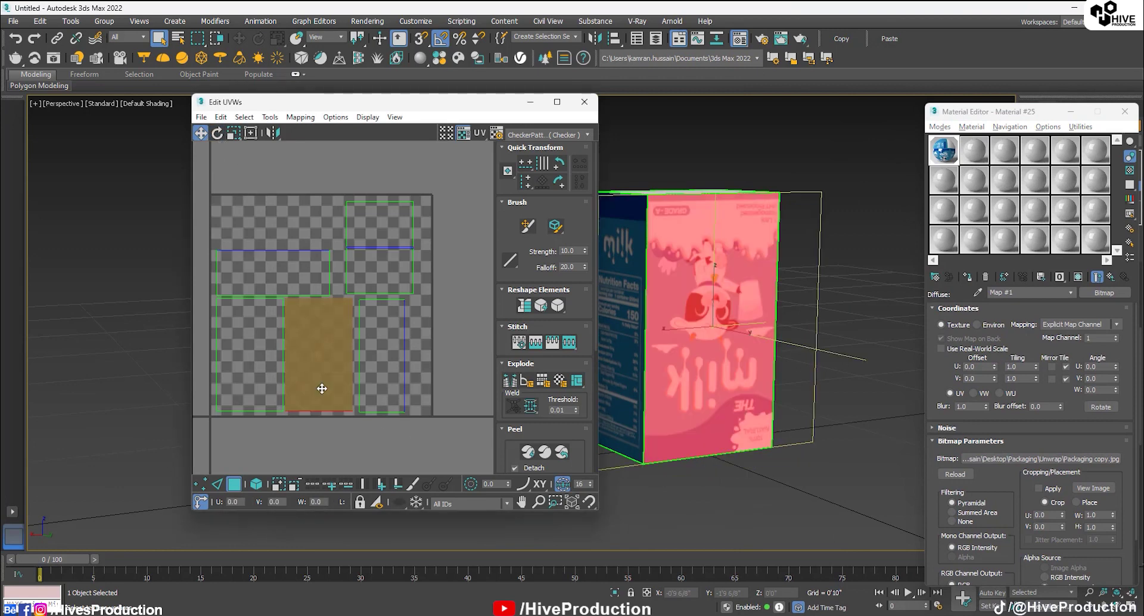
pyautogui.click(218, 135)
pyautogui.moveTo(304, 331); pyautogui.dragTo(349, 409)
pyautogui.click(763, 177)
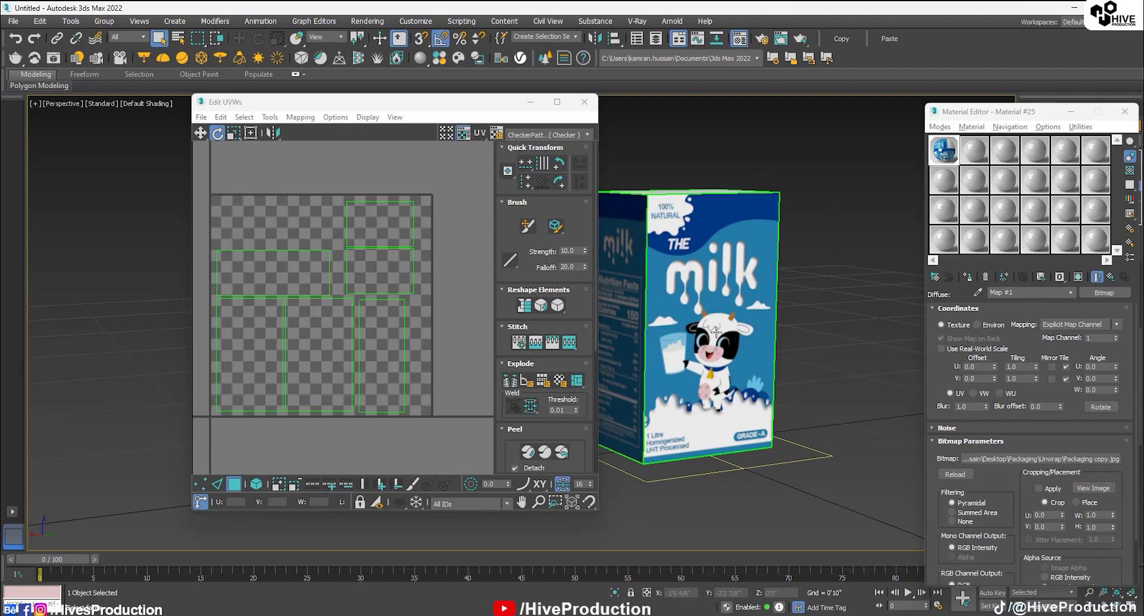
# Select the box's top face and locate its panel in the UV layout
pyautogui.click(585, 109)
pyautogui.keyDown('alt'); pyautogui.moveTo(739, 238); pyautogui.dragTo(594, 297, button='middle'); pyautogui.keyUp('alt')
pyautogui.scroll(3, 593, 297)
pyautogui.click(534, 209)
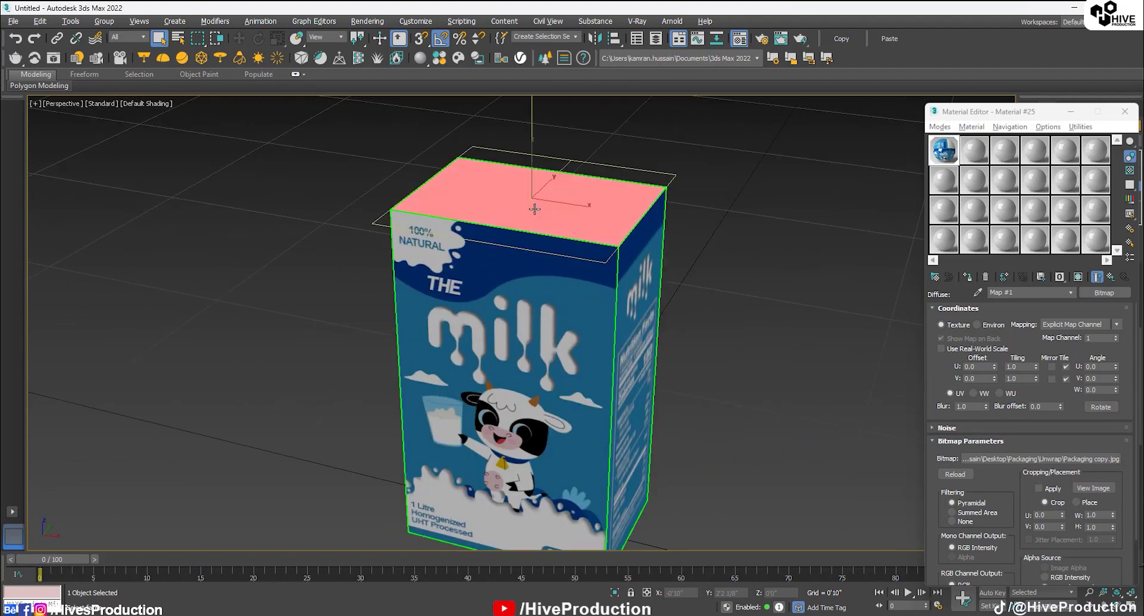
pyautogui.click(1070, 111)
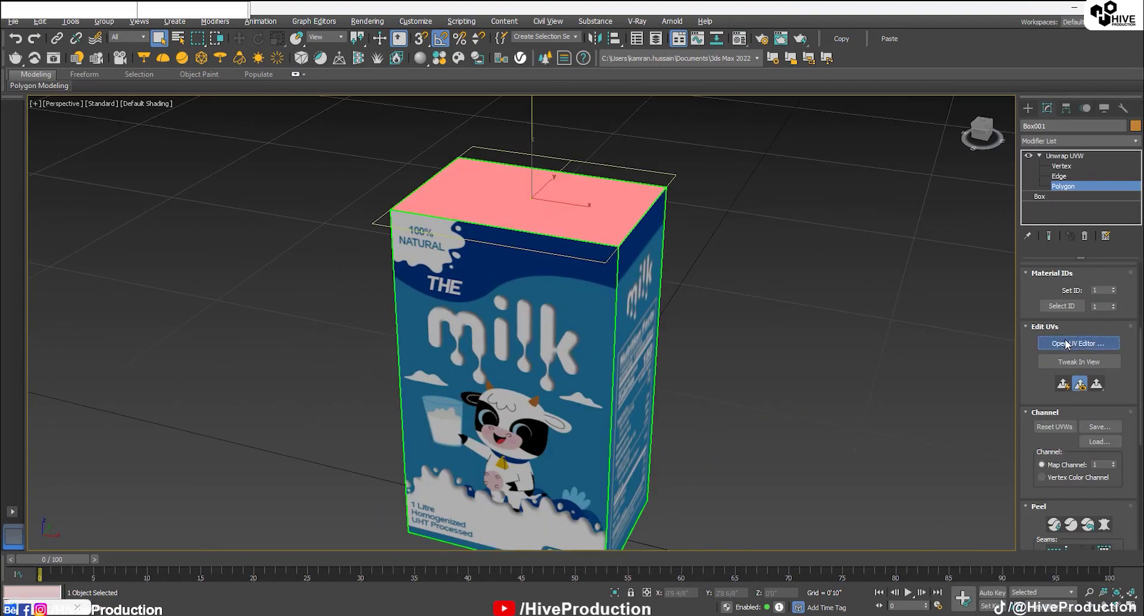
pyautogui.click(1066, 343)
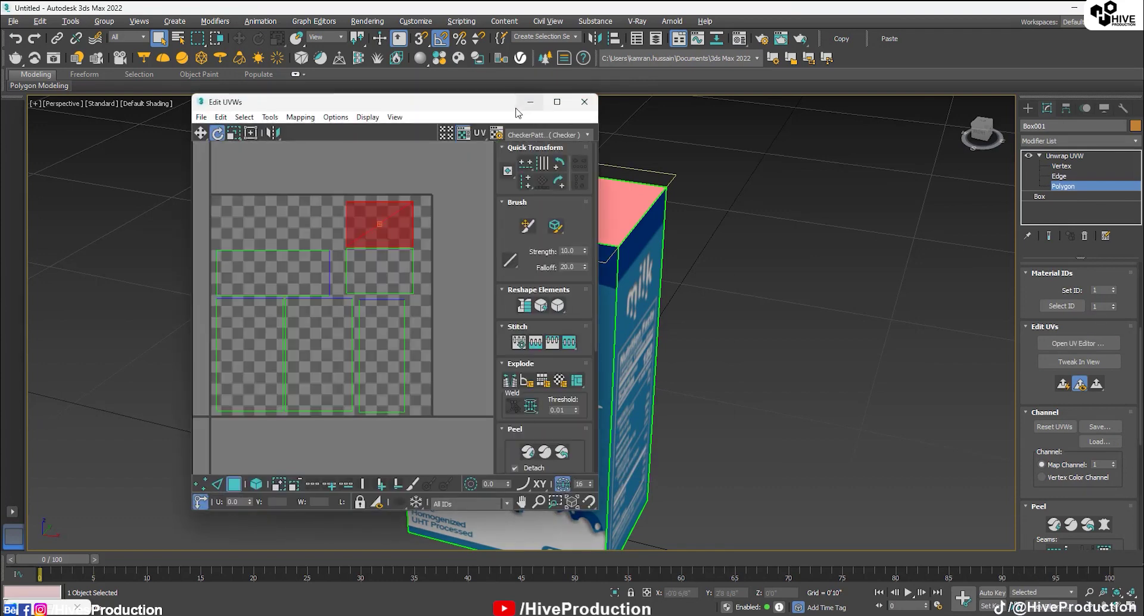
pyautogui.click(542, 102)
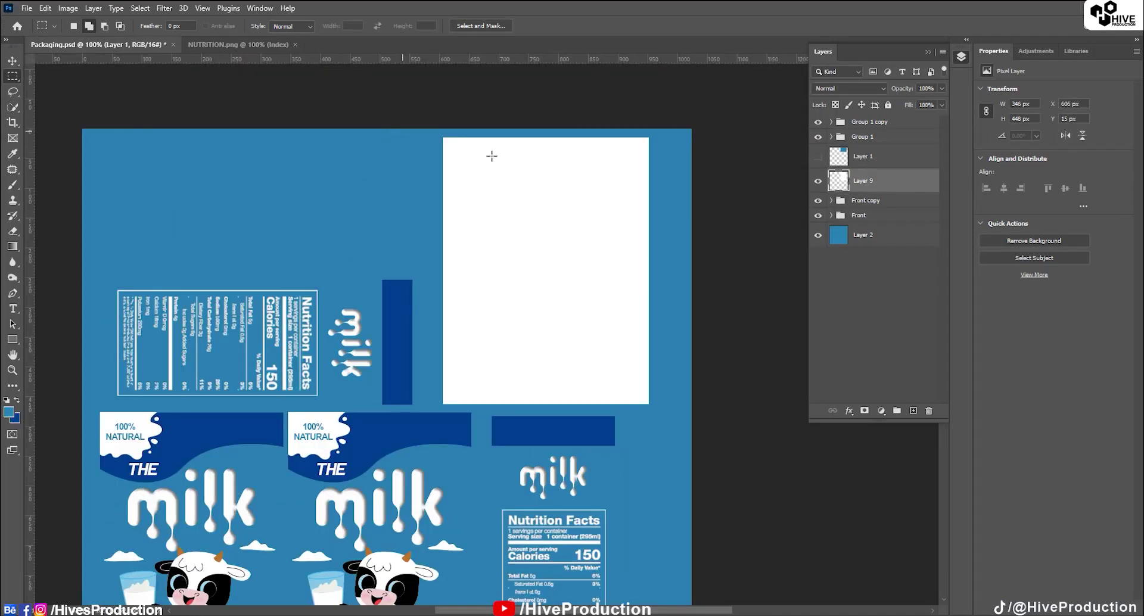
# Switch to the Photoshop artwork, show the Layer 1 UV wireframe and undo the recent fills over the upper white panel
pyautogui.click(816, 157)
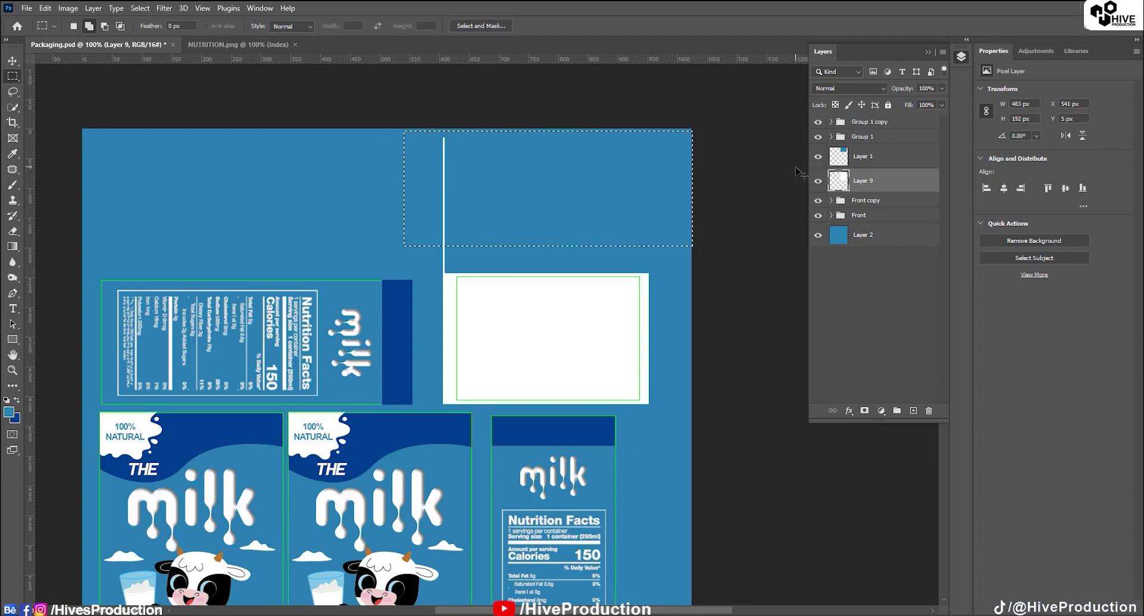
pyautogui.hotkey('ctrl', 'z')
pyautogui.hotkey('ctrl', 'z')
pyautogui.hotkey('ctrl', 'z')
pyautogui.hotkey('ctrl', 'z')
pyautogui.hotkey('ctrl', 'shift', 'z')
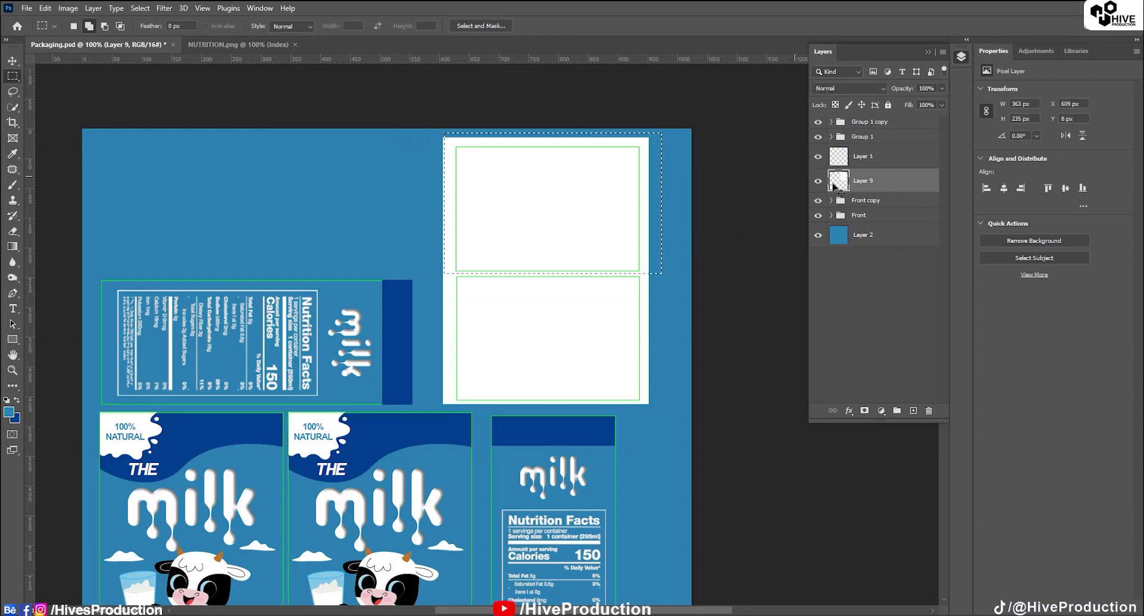
# Fill the selected upper white panel on Layer 9 with the blue foreground colour and hide the Layer 1 wireframe
pyautogui.click(816, 156)
pyautogui.click(817, 157)
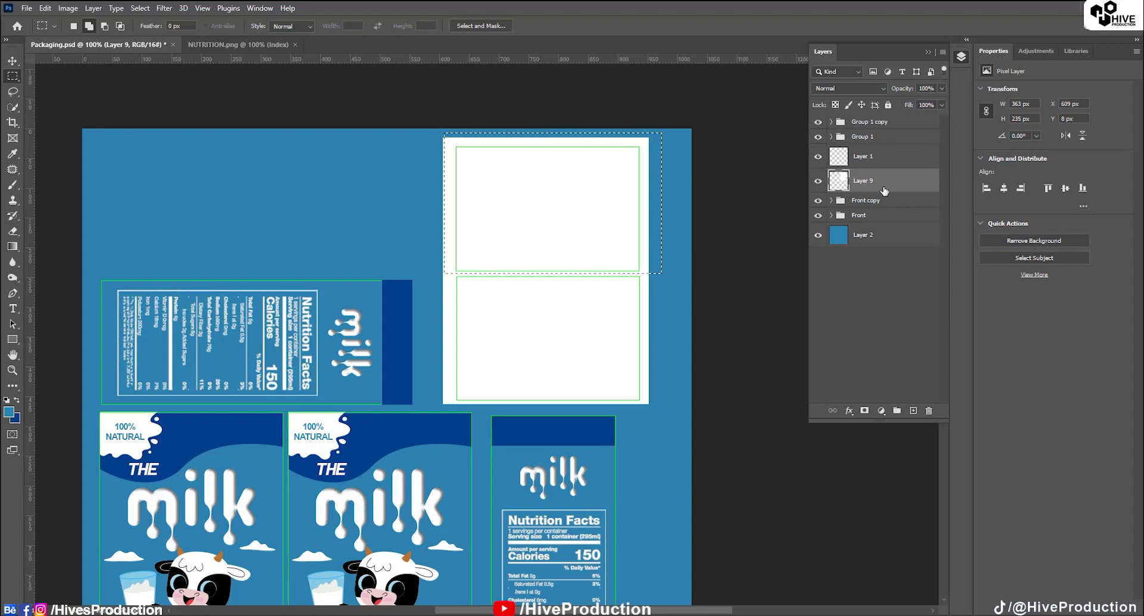
pyautogui.hotkey('alt', 'BackSpace')
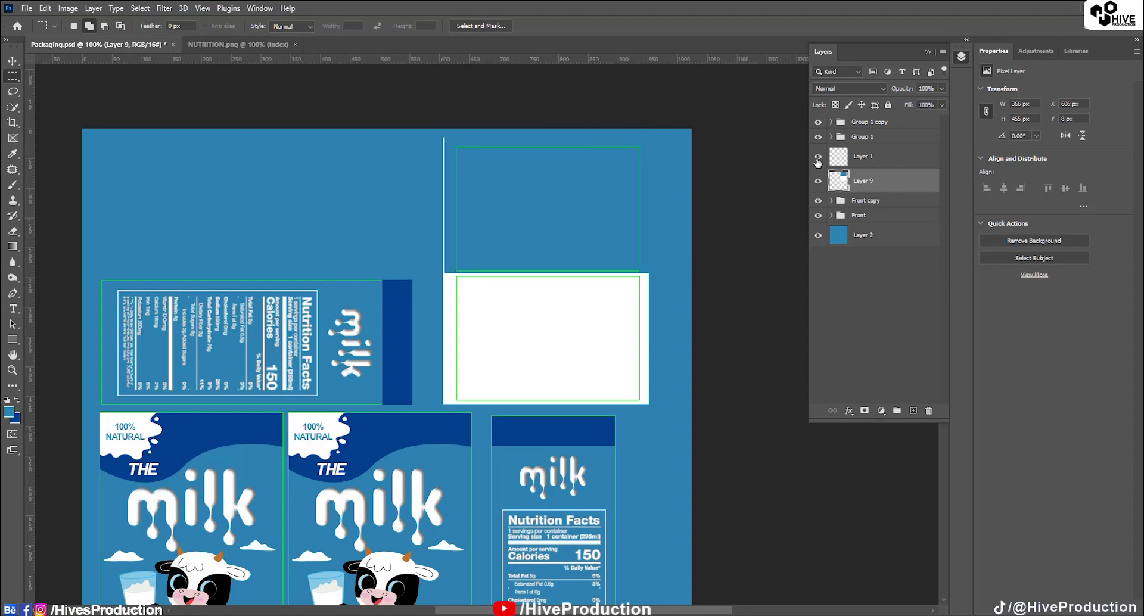
pyautogui.click(817, 157)
# Save the updated artwork as a JPEG copy named Packaging copy in the Unwrap folder, replacing the earlier one, with quality 9
pyautogui.hotkey('ctrl', 'alt', 's')
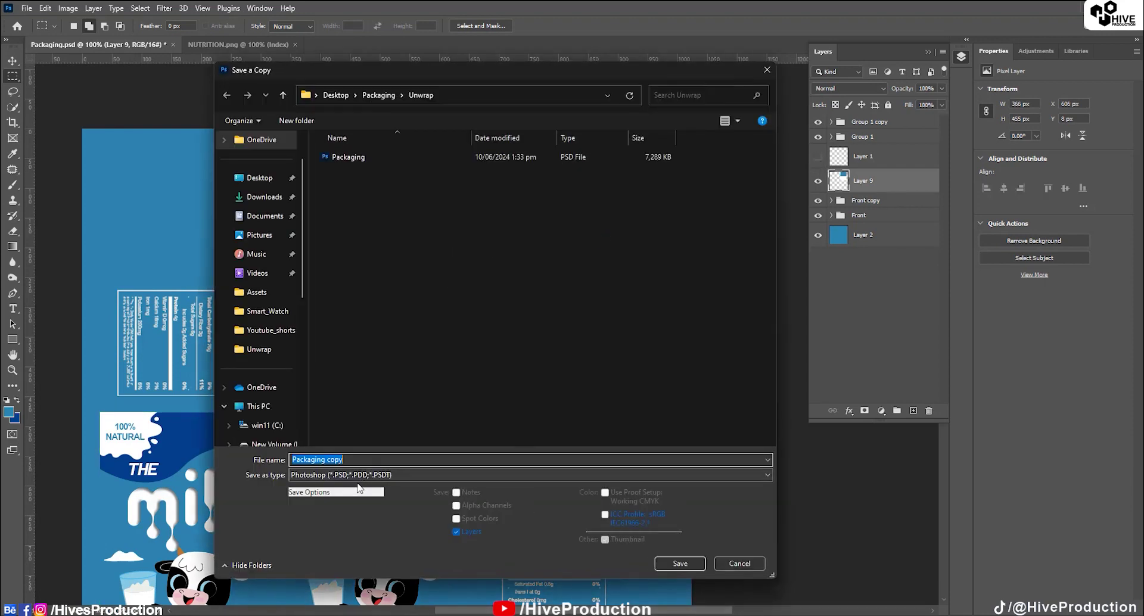
pyautogui.click(359, 475)
pyautogui.click(359, 532)
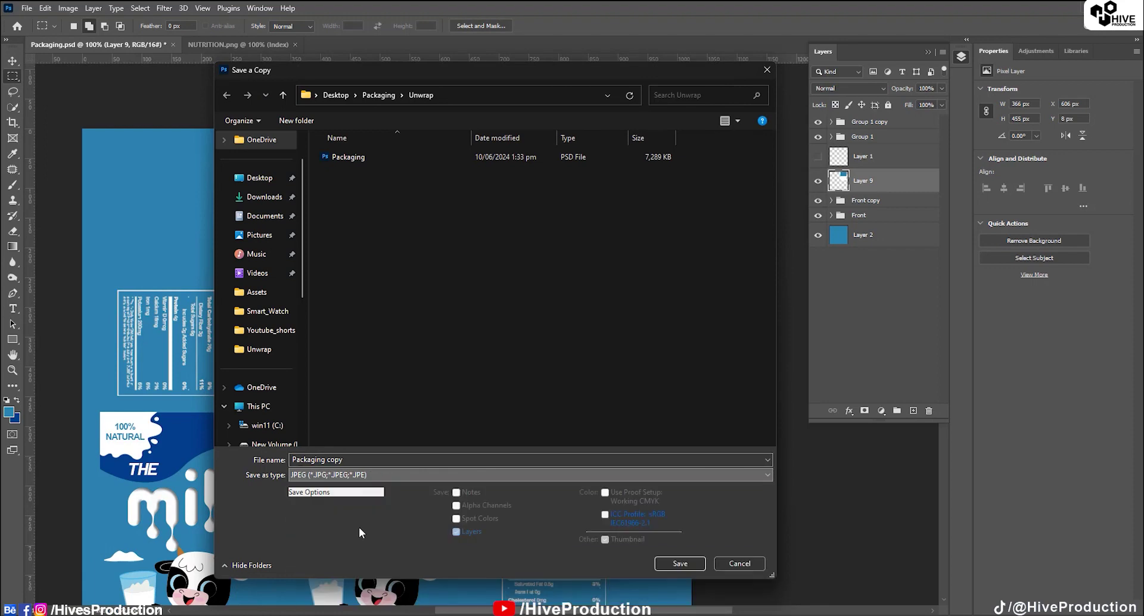
pyautogui.click(679, 563)
pyautogui.click(597, 313)
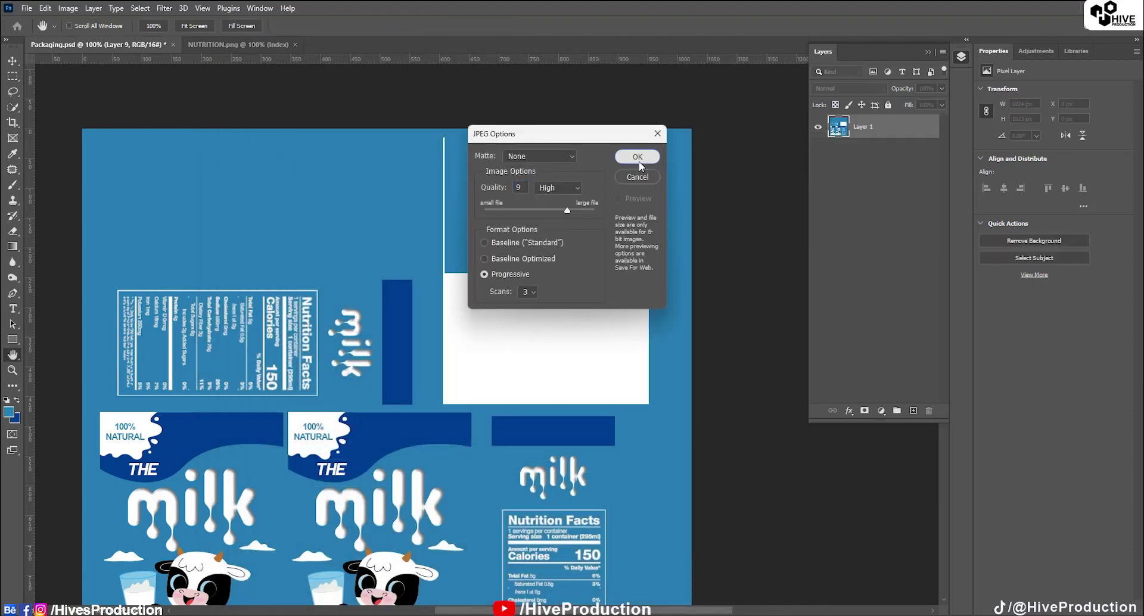
pyautogui.click(637, 160)
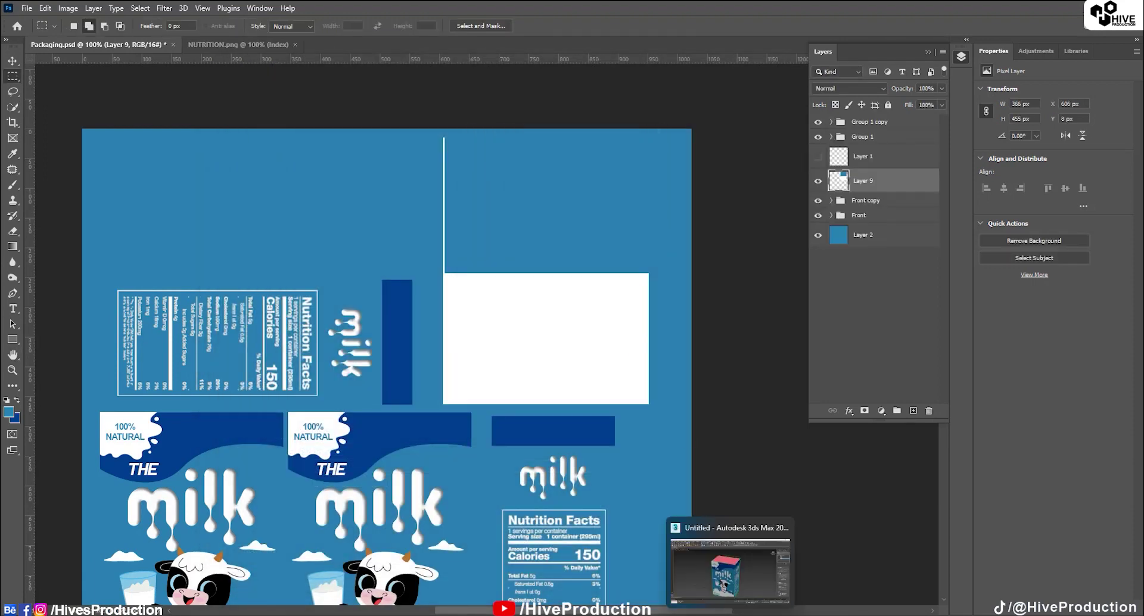
# Switch to 3ds Max and draw a cap cylinder of about 4/8" radius and 3/8" height near the box's left side in Top view
pyautogui.click(727, 580)
pyautogui.scroll(2, 658, 342)
pyautogui.keyDown('alt'); pyautogui.moveTo(657, 342); pyautogui.dragTo(524, 301, button='middle'); pyautogui.keyUp('alt')
pyautogui.scroll(-5, 657, 341)
pyautogui.click(1028, 108)
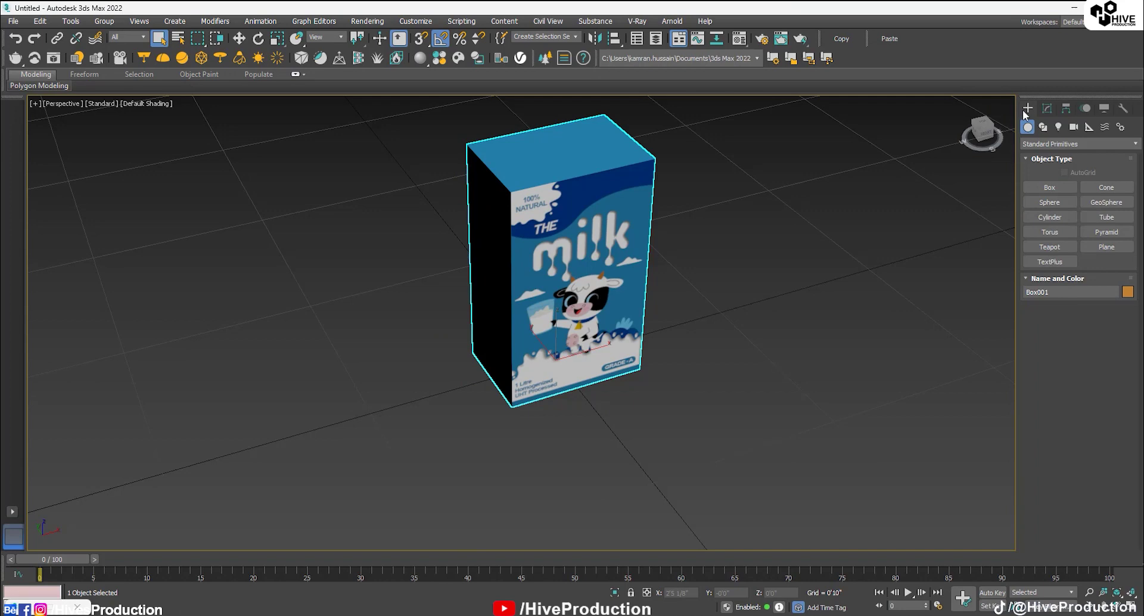
pyautogui.click(1050, 217)
pyautogui.scroll(5, 523, 244)
pyautogui.press('t')
pyautogui.scroll(8, 516, 322)
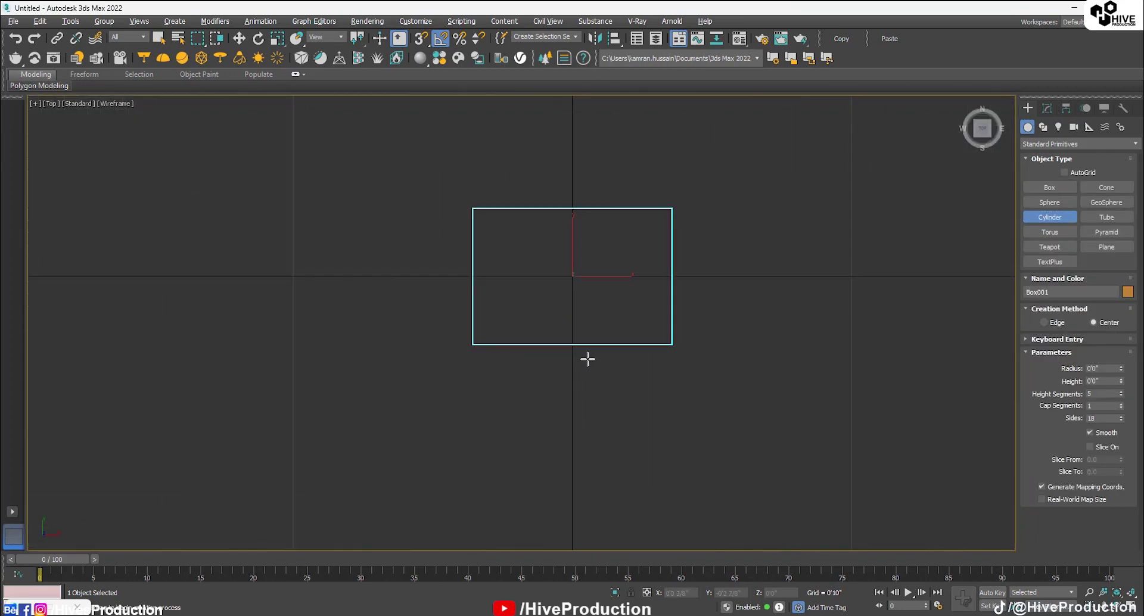
pyautogui.scroll(4, 587, 358)
pyautogui.moveTo(430, 276); pyautogui.dragTo(453, 300)
pyautogui.click(450, 275)
# Move the cylinder up in the Front view to sit on the box's top face, and return to the Perspective view
pyautogui.press('f')
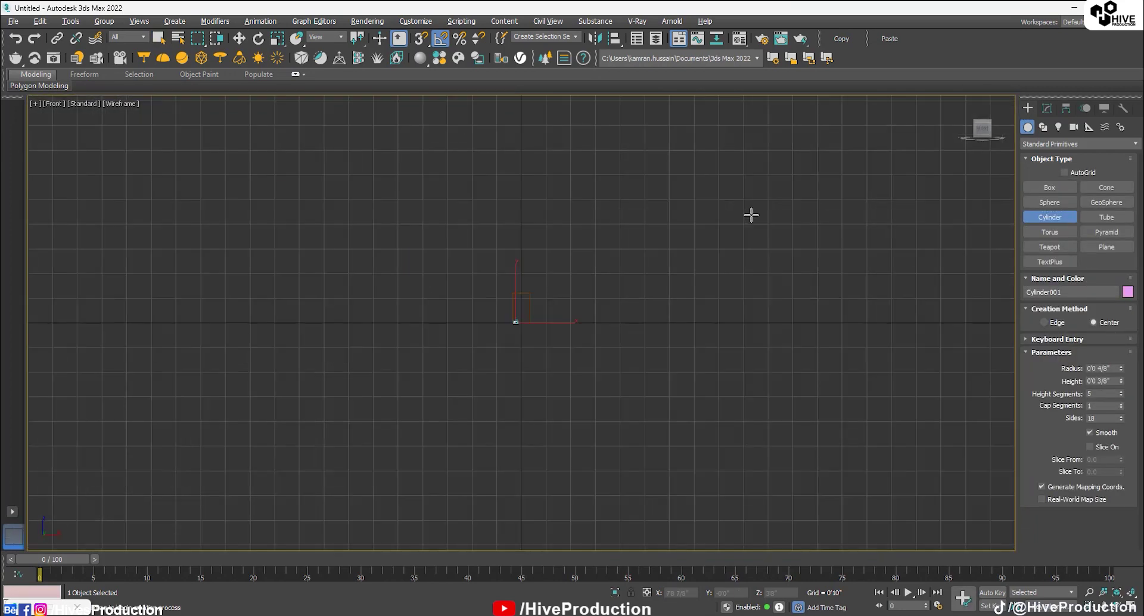
pyautogui.scroll(7, 513, 329)
pyautogui.moveTo(511, 256); pyautogui.dragTo(539, 429, button='middle')
pyautogui.press('w')
pyautogui.moveTo(520, 419); pyautogui.dragTo(542, 90)
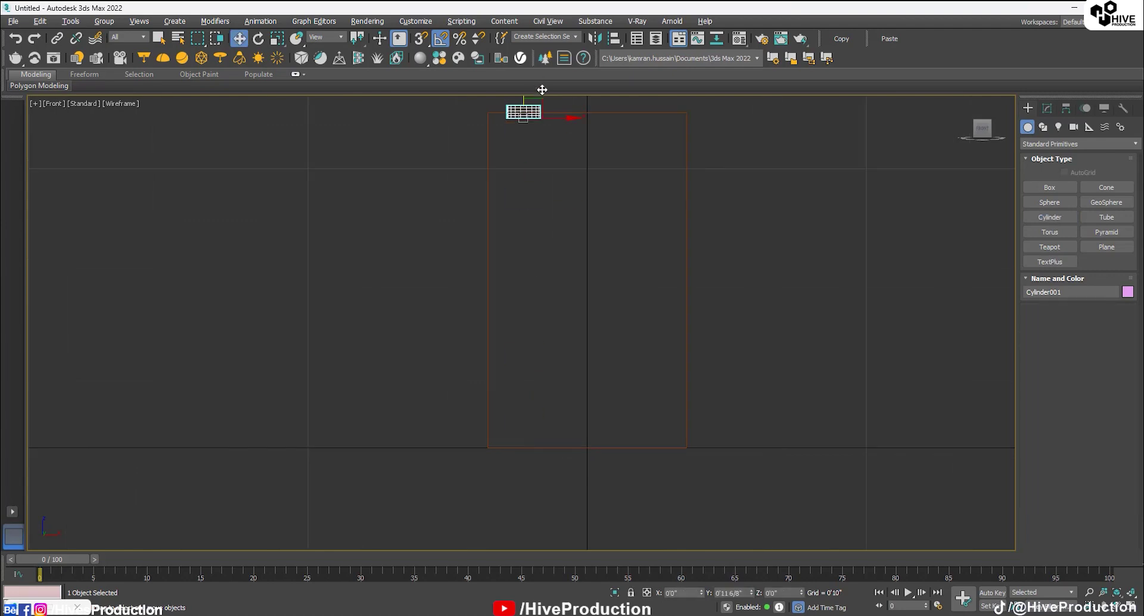
pyautogui.hotkey('alt', 'w')
pyautogui.rightClick(842, 462)
pyautogui.hotkey('alt', 'w')
# Set the cap cylinder's radius to 5/8", its height to 5/8" and its sides to 25
pyautogui.click(1048, 110)
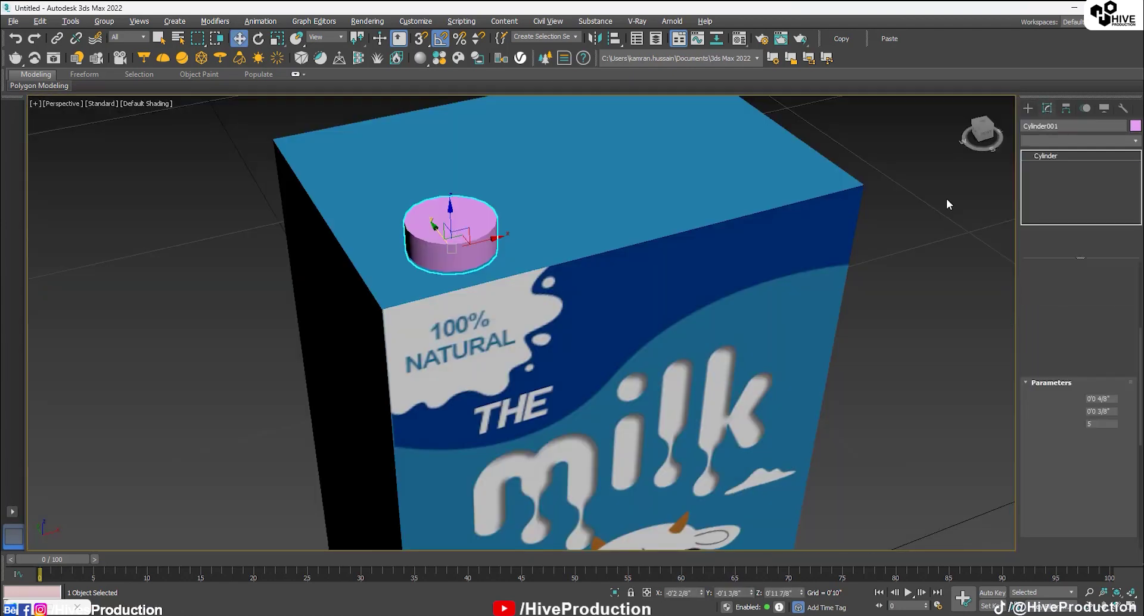
pyautogui.keyDown('alt'); pyautogui.moveTo(712, 303); pyautogui.dragTo(733, 330, button='middle'); pyautogui.keyUp('alt')
pyautogui.moveTo(1120, 283); pyautogui.dragTo(1120, 282)
pyautogui.moveTo(477, 352)
pyautogui.keyDown('alt'); pyautogui.mouseDown(button='middle')
pyautogui.moveTo(524, 280)
pyautogui.moveTo(533, 363)
pyautogui.moveTo(483, 365)
pyautogui.mouseUp(button='middle'); pyautogui.keyUp('alt')
pyautogui.scroll(3, 511, 274)
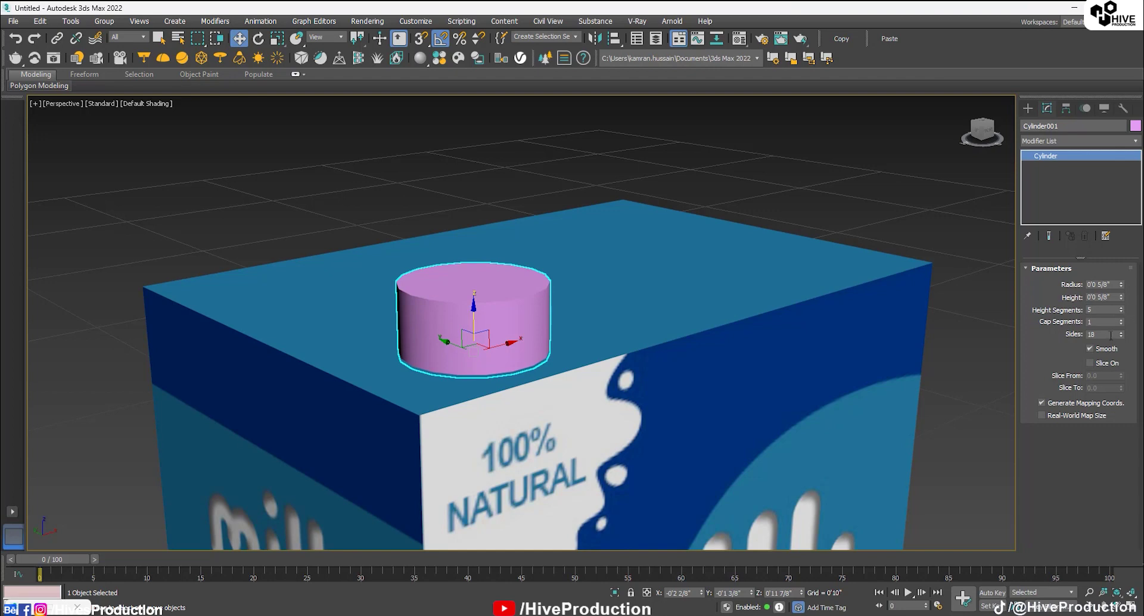
pyautogui.write('25')
pyautogui.press('Return')
# Convert the cap cylinder to an Editable Poly and display its edged faces
pyautogui.rightClick(441, 312)
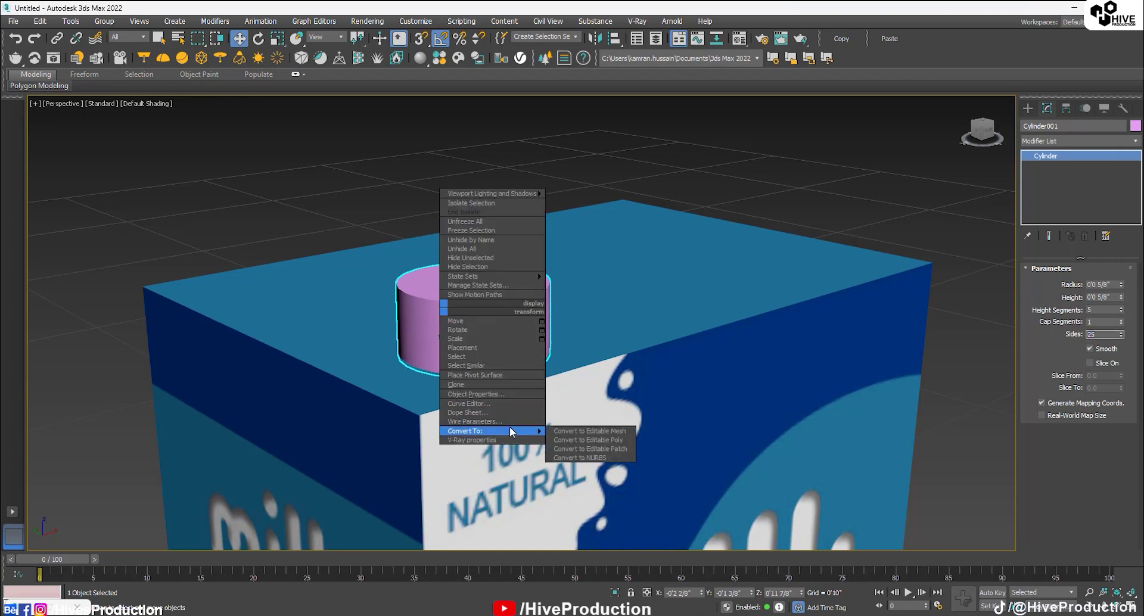
pyautogui.click(581, 437)
pyautogui.press('F4')
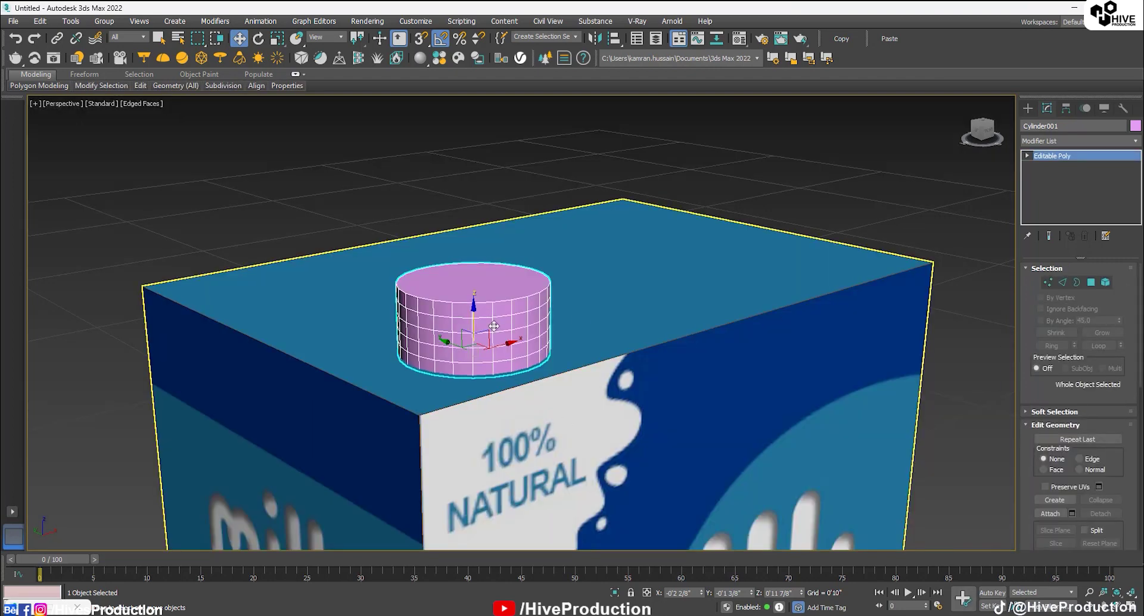
# Ring-select the vertical edges in the cap's bottom row and connect them with an extra edge loop close to the base
pyautogui.scroll(5, 497, 364)
pyautogui.keyDown('alt'); pyautogui.moveTo(497, 364); pyautogui.dragTo(482, 441, button='middle'); pyautogui.keyUp('alt')
pyautogui.click(1061, 283)
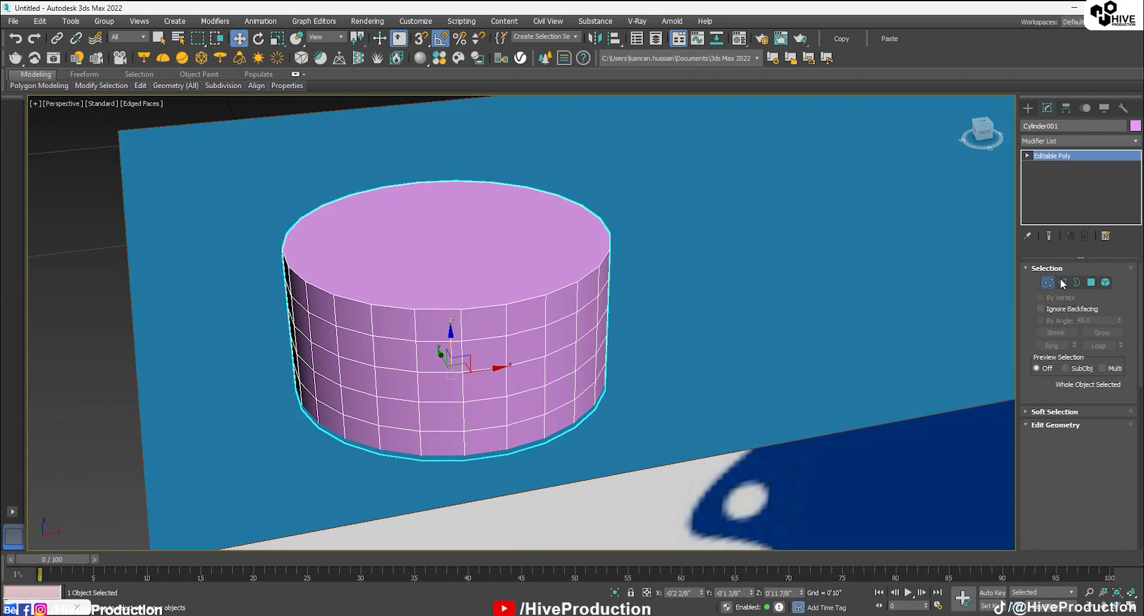
pyautogui.click(463, 441)
pyautogui.click(1051, 346)
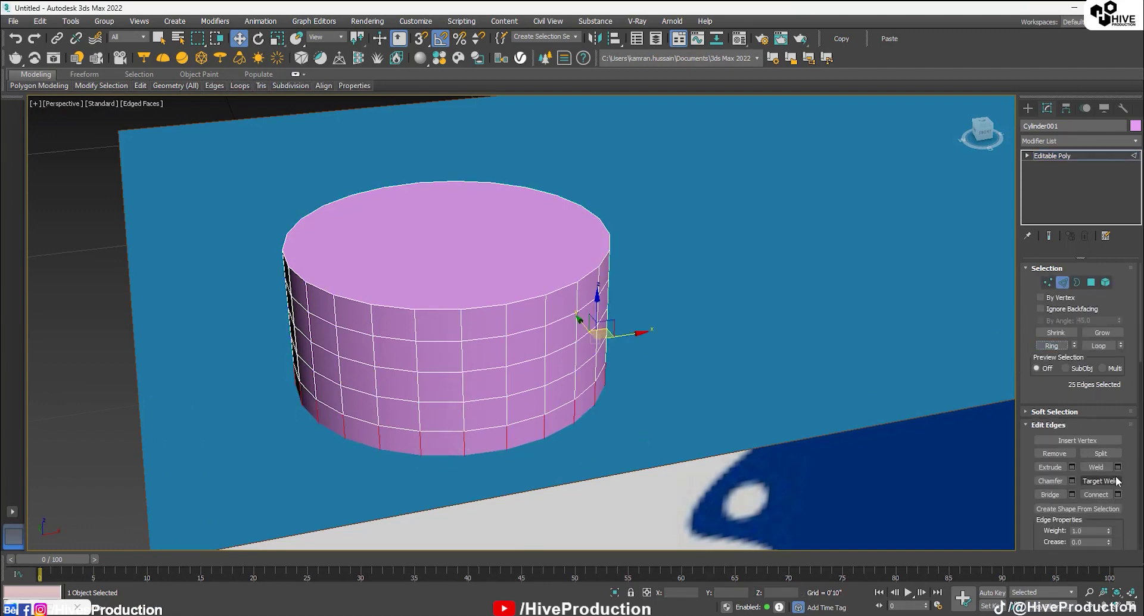
# Select the thin ring of polygons at the cap's base and extrude it outward by Local Normal to form a rim
pyautogui.click(551, 446)
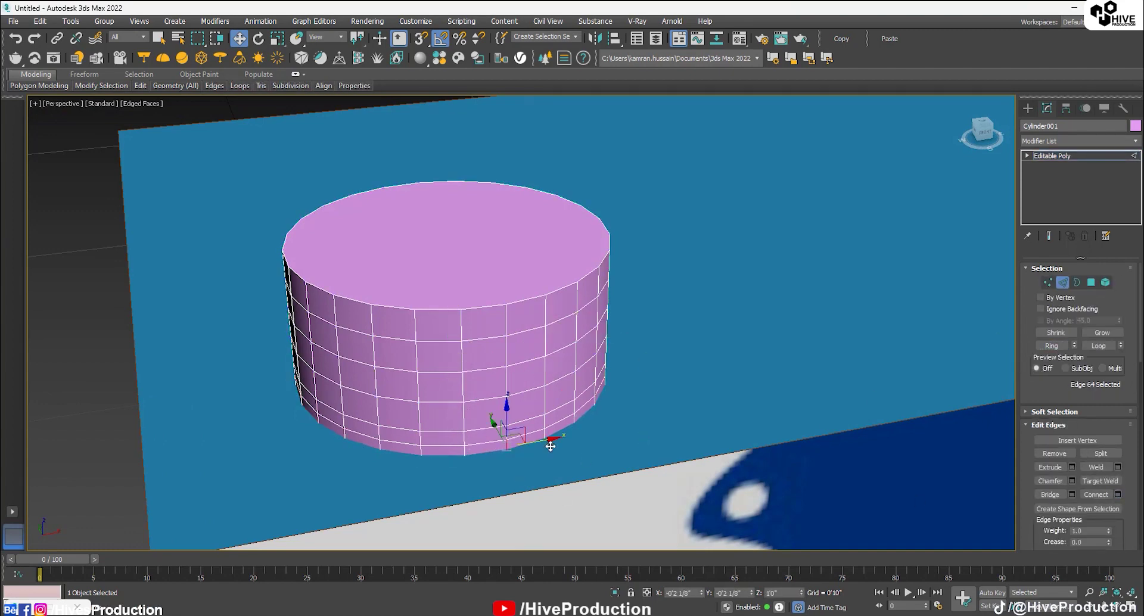
pyautogui.click(1052, 346)
pyautogui.keyDown('ctrl'); pyautogui.click(1091, 283); pyautogui.keyUp('ctrl')
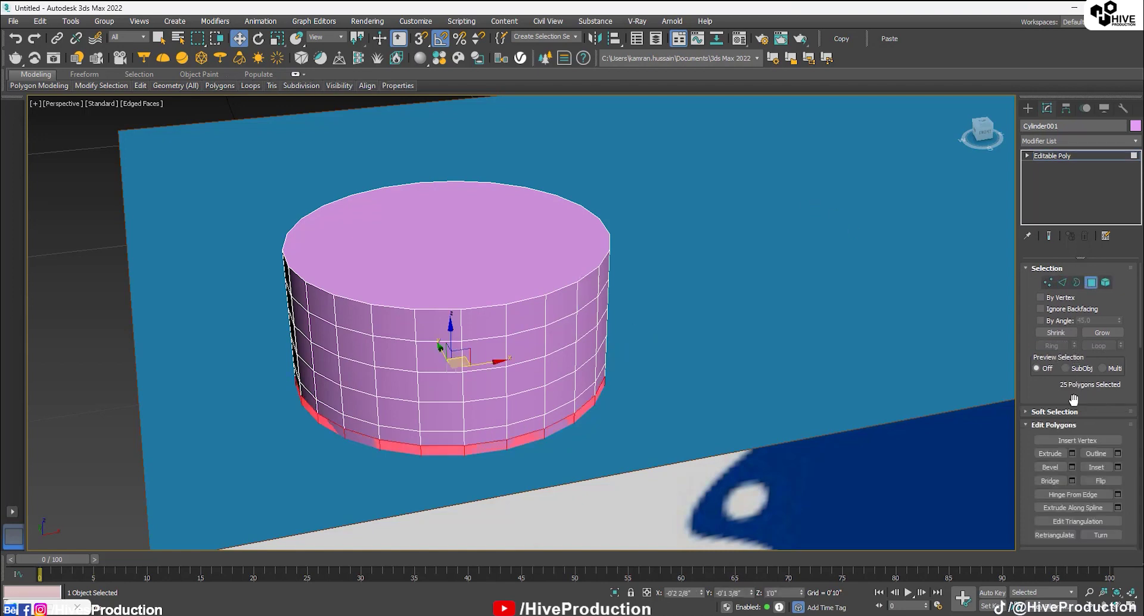
pyautogui.click(1072, 453)
pyautogui.click(531, 329)
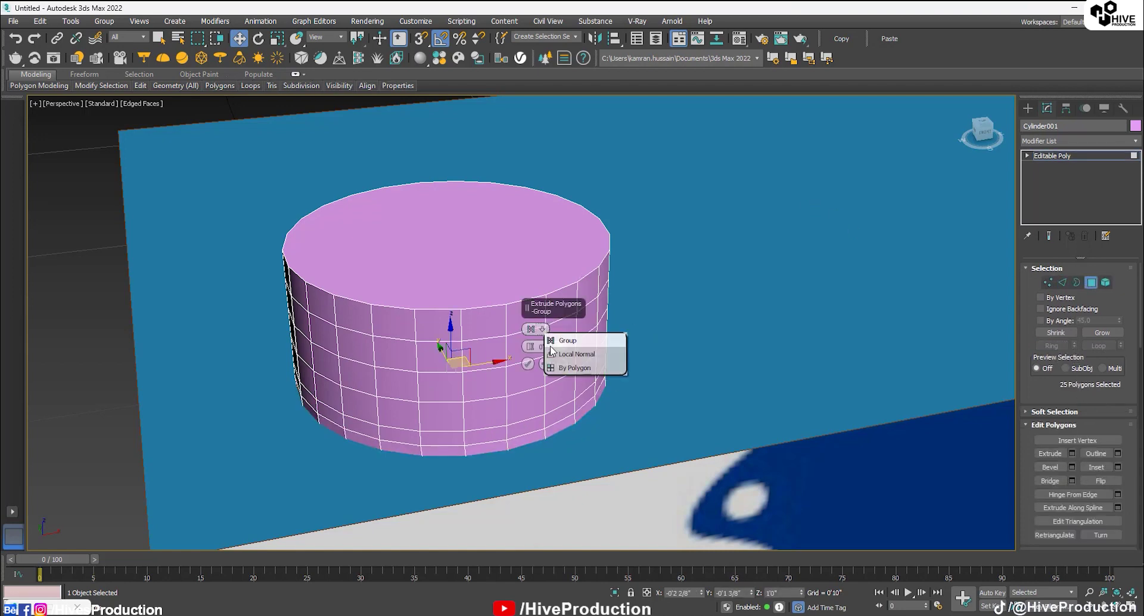
pyautogui.click(551, 349)
pyautogui.moveTo(533, 370); pyautogui.dragTo(544, 400)
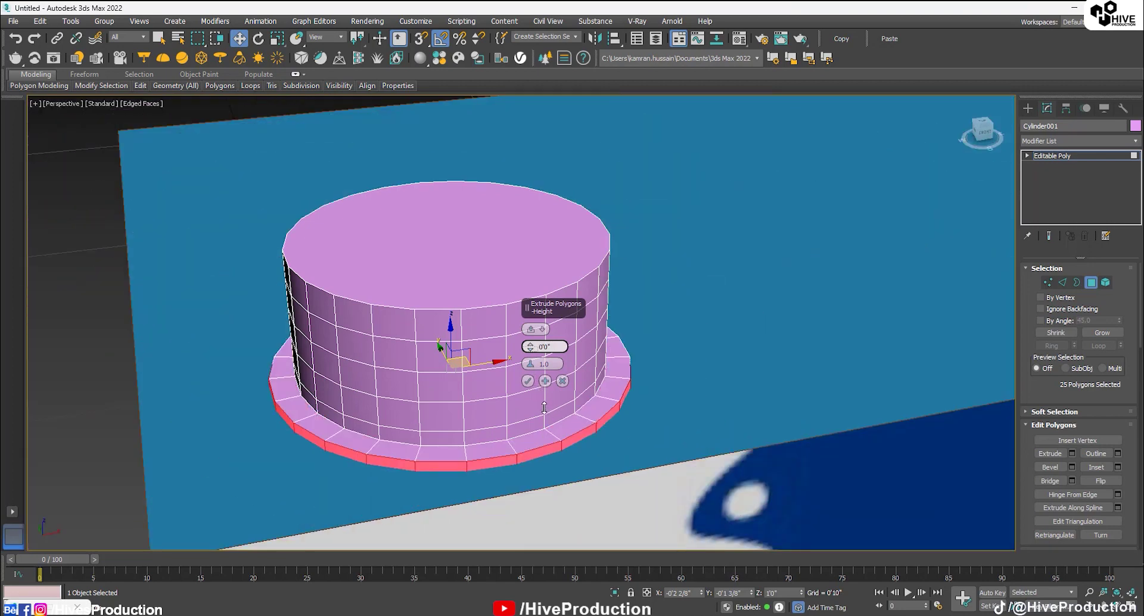
pyautogui.click(527, 381)
# Exit polygon and edge editing on the cap and reselect it as a whole object
pyautogui.click(503, 322)
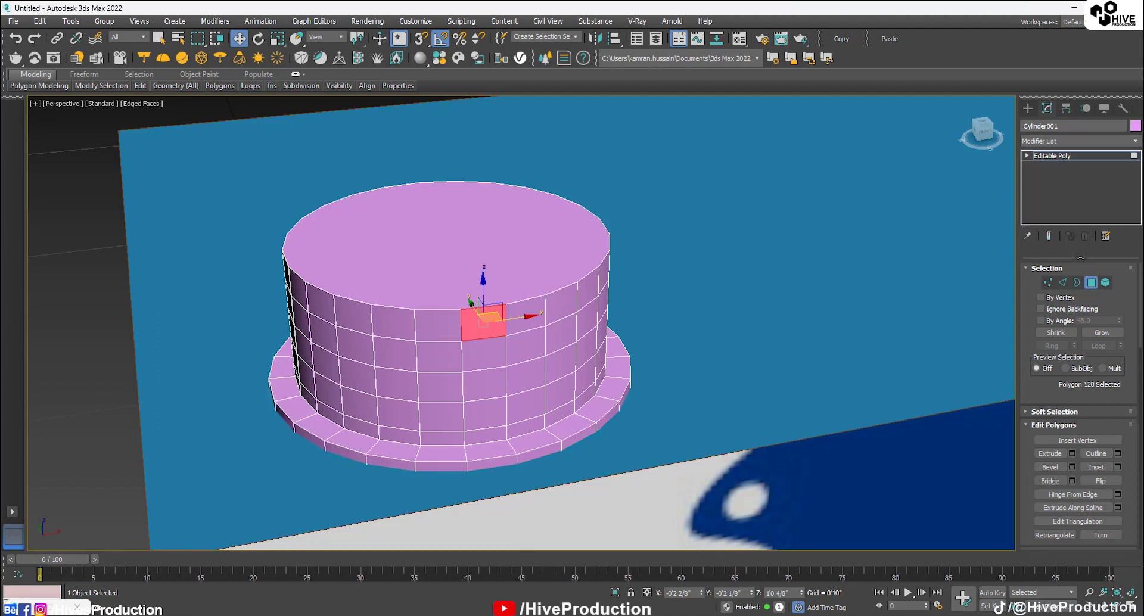
pyautogui.click(1062, 283)
pyautogui.click(503, 321)
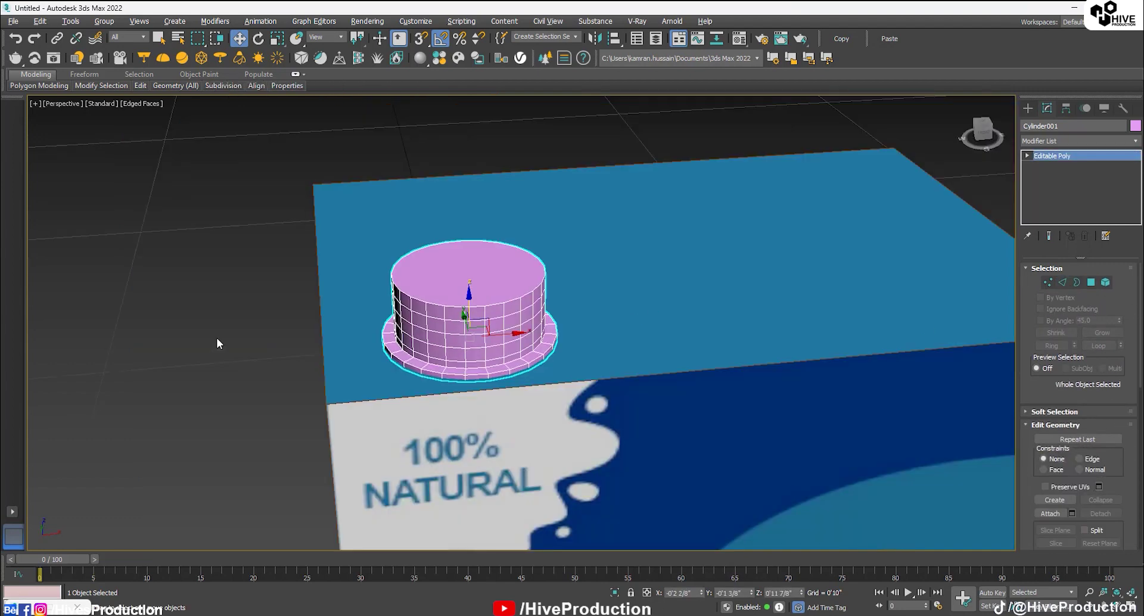
pyautogui.click(217, 338)
pyautogui.click(495, 315)
# Make the second material slot a VRayMtl, assign it to the cap and set its diffuse colour to white
pyautogui.press('m')
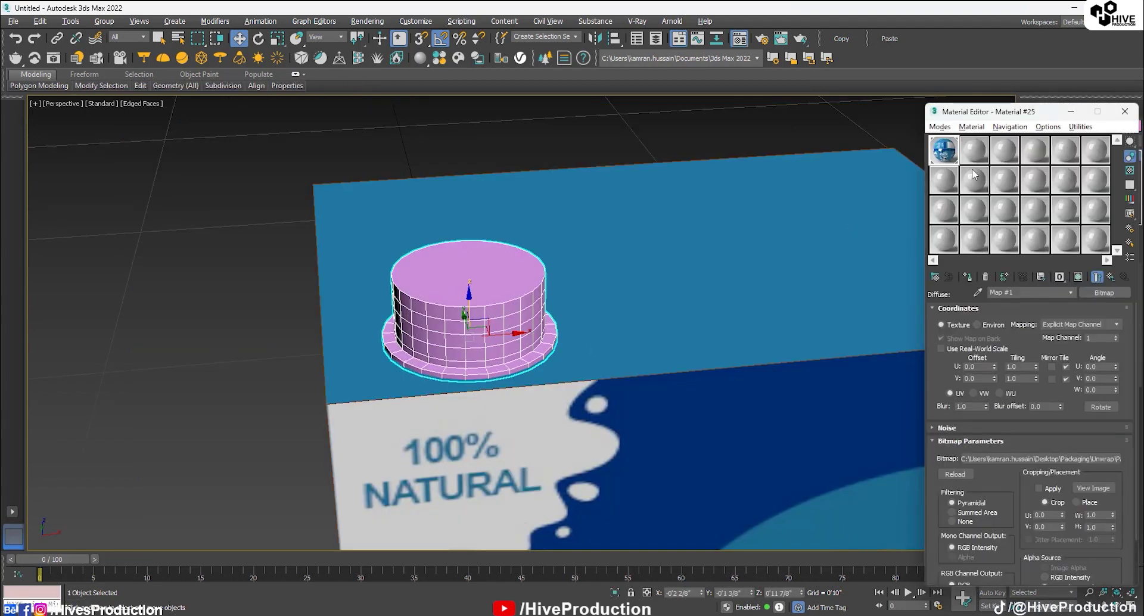
pyautogui.click(974, 174)
pyautogui.click(934, 277)
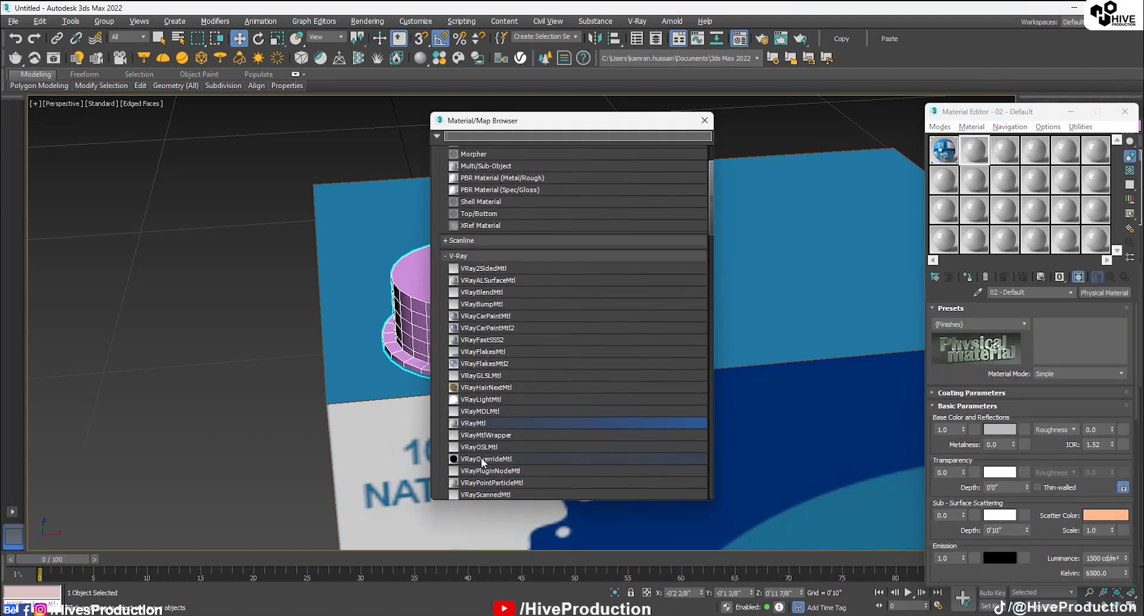
pyautogui.click(967, 278)
pyautogui.click(995, 320)
pyautogui.moveTo(368, 124); pyautogui.dragTo(369, 170)
pyautogui.click(441, 186)
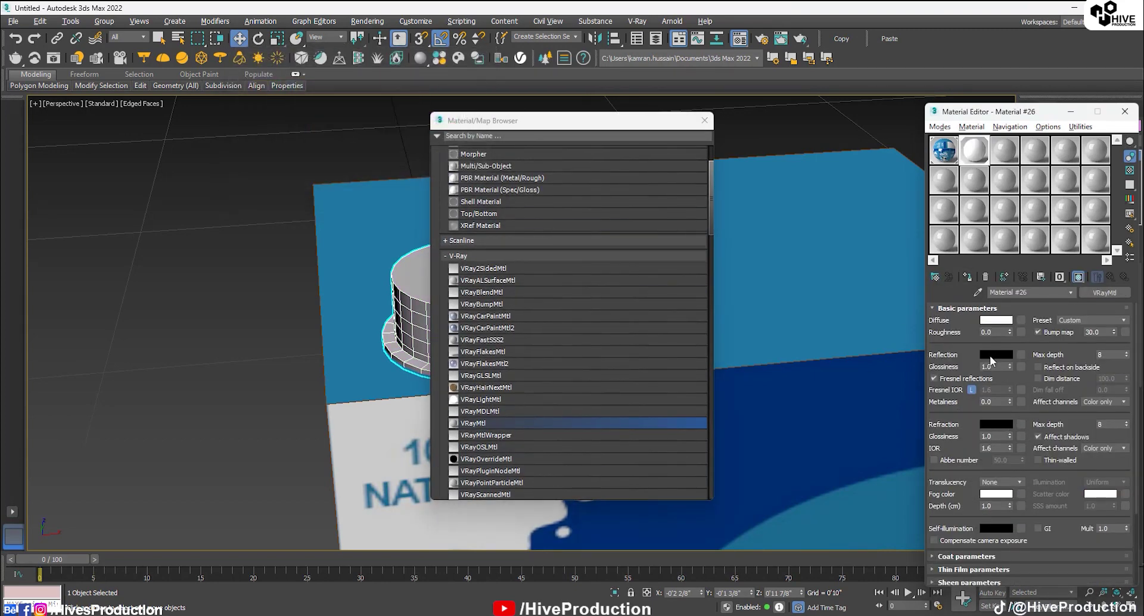
# Give the cap material a grey reflection with 0.8 glossiness, and turn off the edged-faces display
pyautogui.click(990, 356)
pyautogui.moveTo(368, 81); pyautogui.dragTo(382, 124)
pyautogui.click(441, 186)
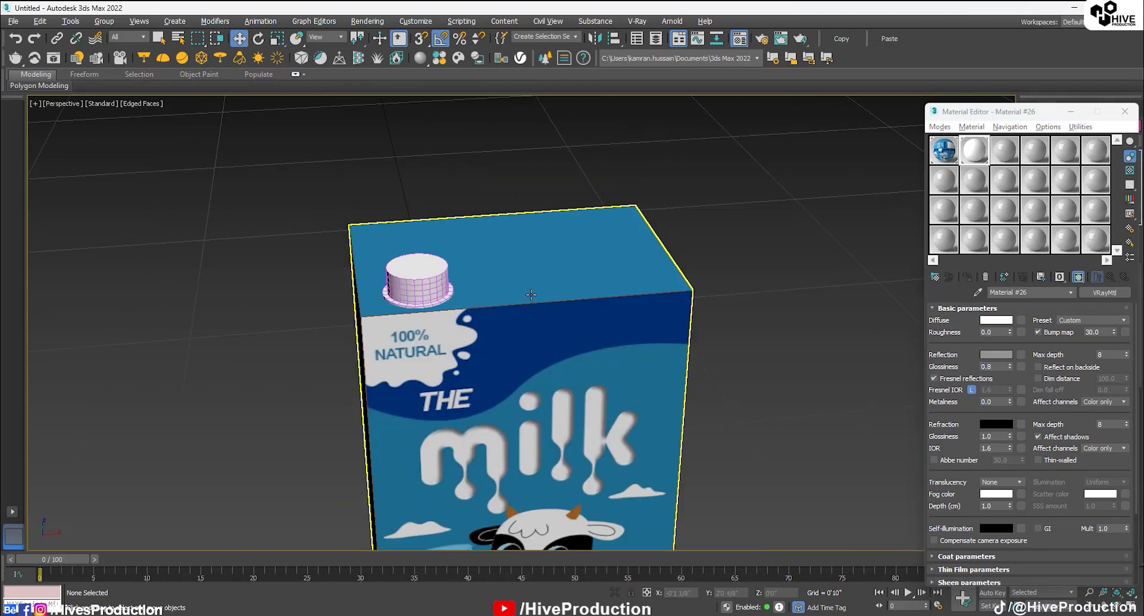
pyautogui.moveTo(572, 381)
pyautogui.keyDown('alt'); pyautogui.mouseDown(button='middle')
pyautogui.moveTo(620, 417)
pyautogui.moveTo(530, 362)
pyautogui.moveTo(308, 398)
pyautogui.moveTo(437, 357)
pyautogui.moveTo(456, 375)
pyautogui.moveTo(472, 334)
pyautogui.mouseUp(button='middle'); pyautogui.keyUp('alt')
pyautogui.press('F4')
pyautogui.scroll(3, 455, 375)
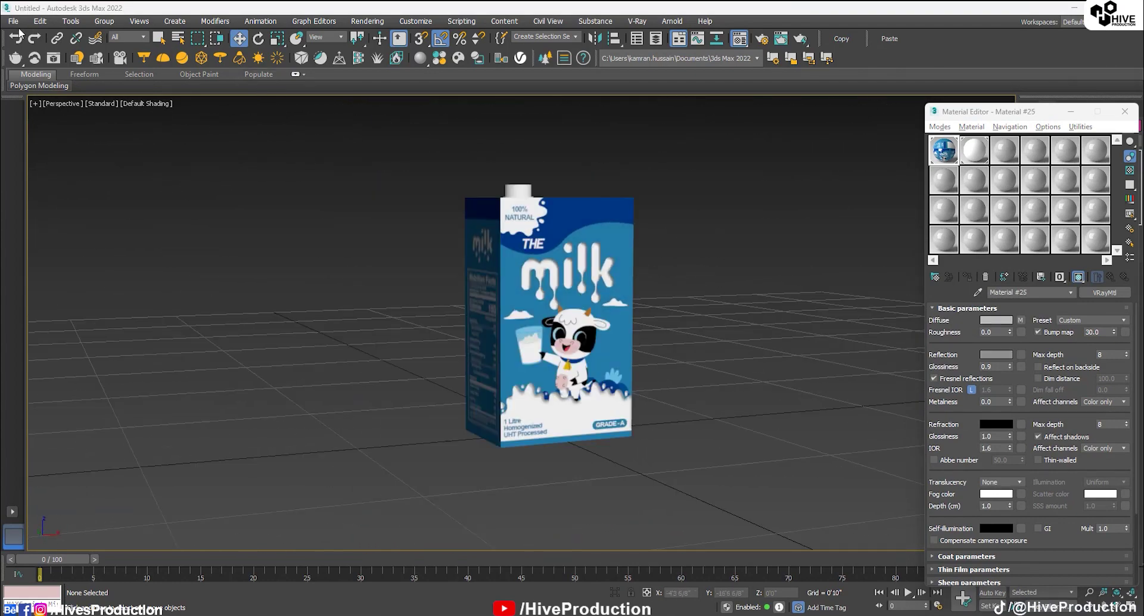
# Merge every object except Sphere001 from the wine_Glass scene on the Desktop into the current scene
pyautogui.click(13, 21)
pyautogui.moveTo(72, 182)
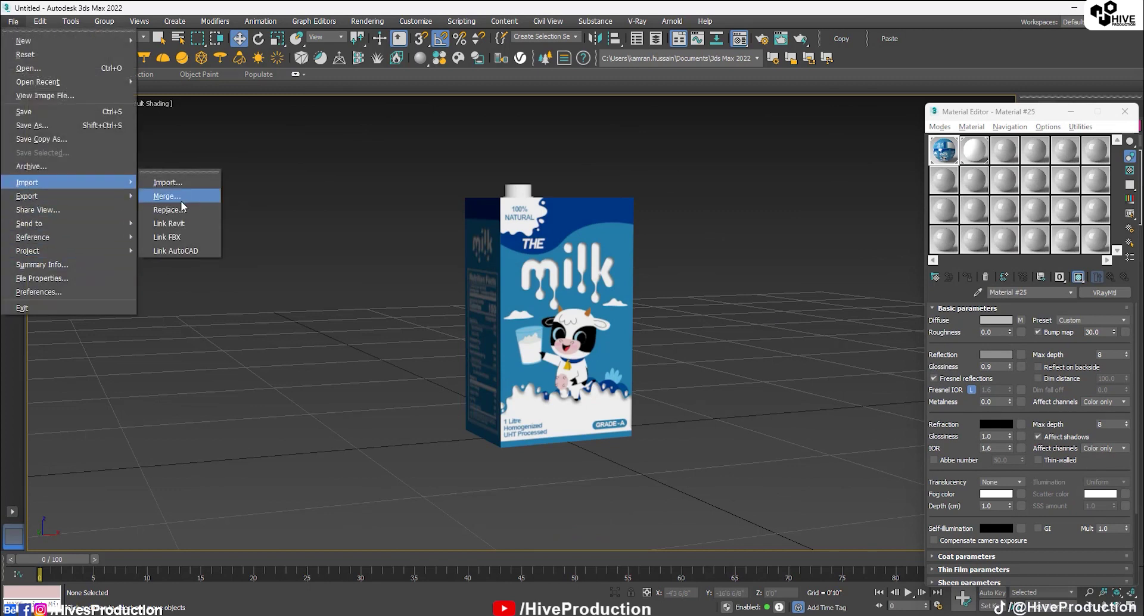
pyautogui.click(181, 202)
pyautogui.click(34, 128)
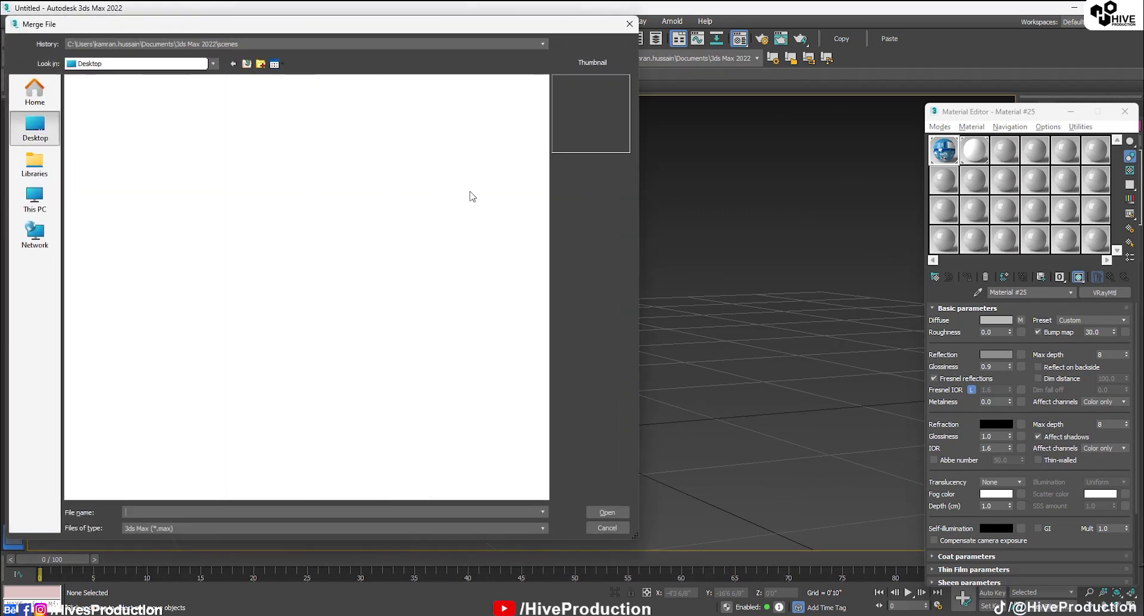
pyautogui.click(119, 322)
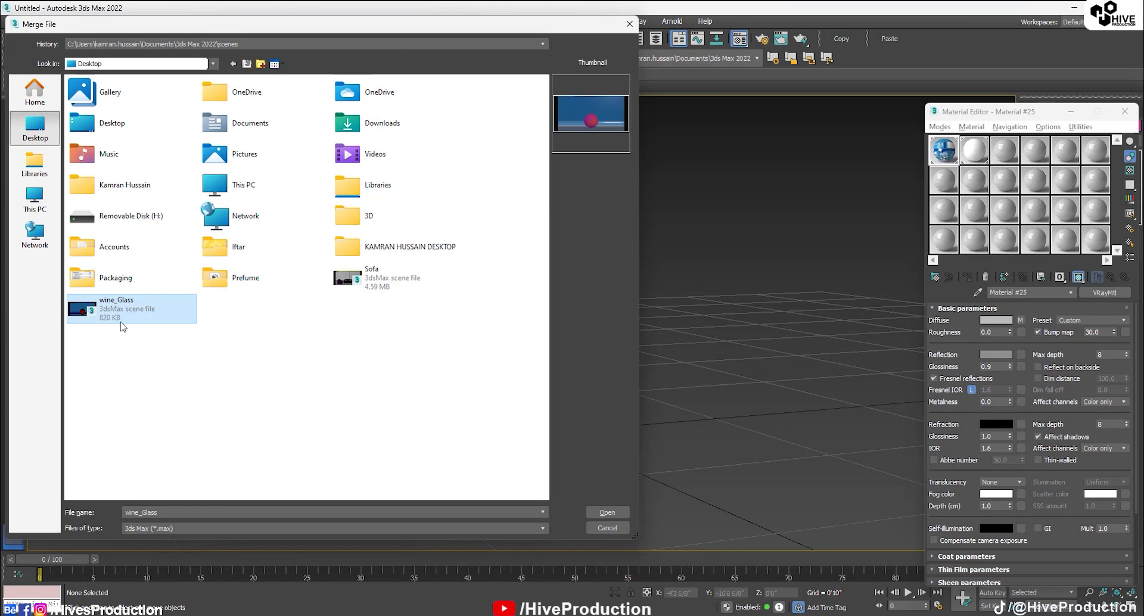
pyautogui.click(607, 512)
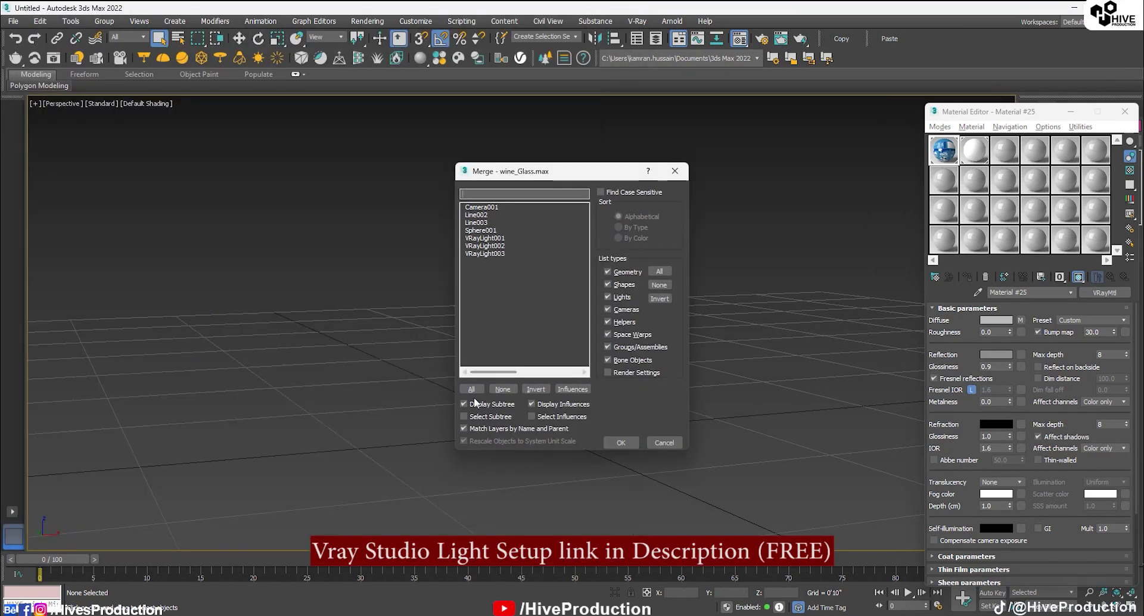
pyautogui.click(471, 389)
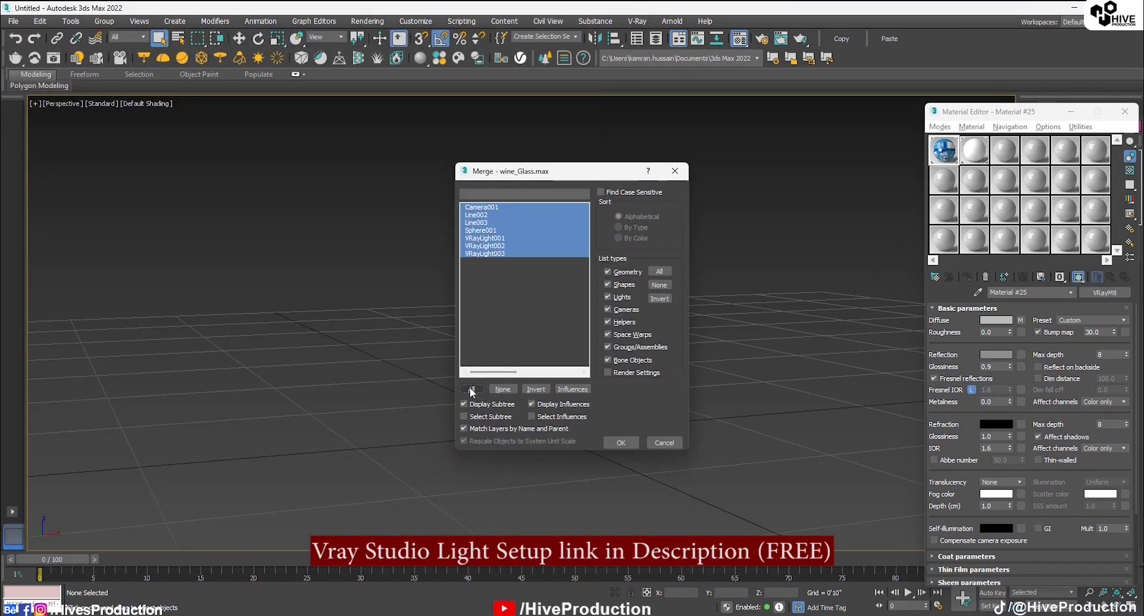
pyautogui.keyDown('ctrl'); pyautogui.click(476, 231); pyautogui.keyUp('ctrl')
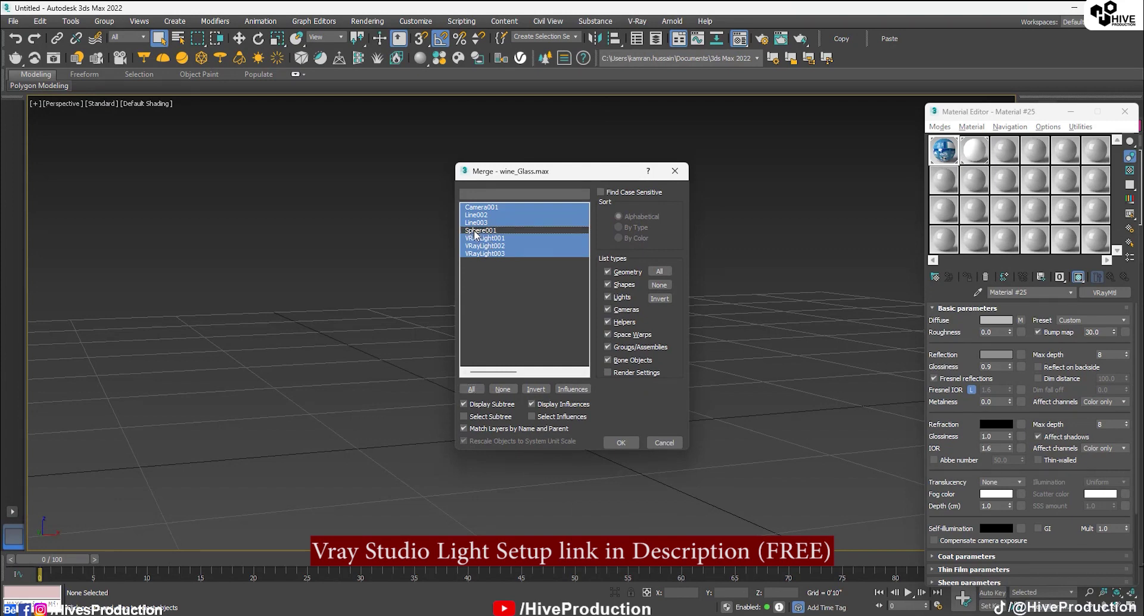
pyautogui.click(623, 444)
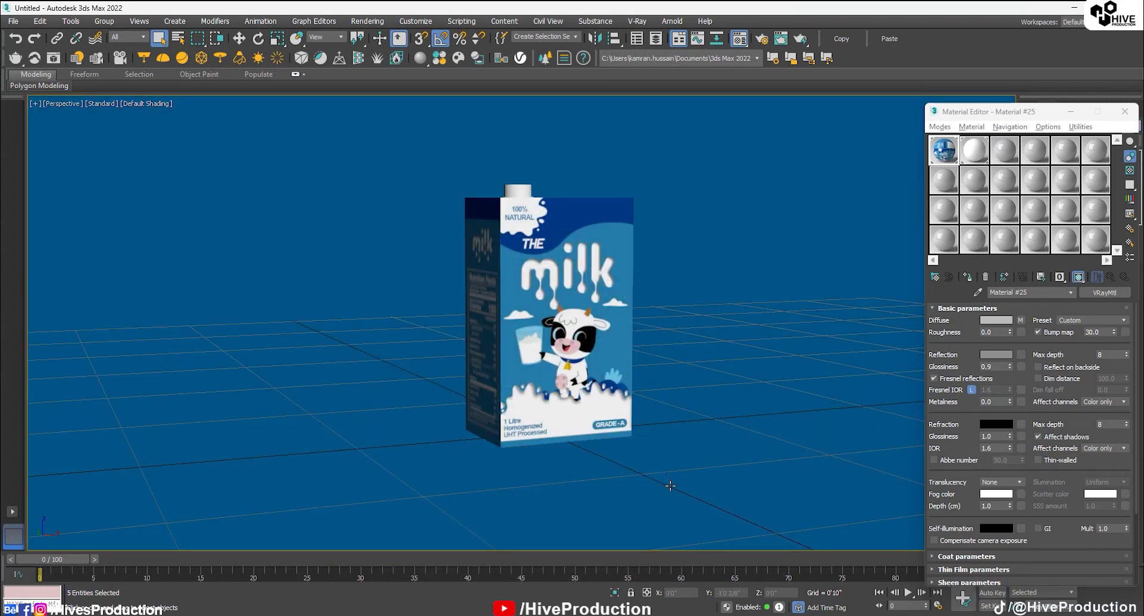
# Switch to the Camera001 view and bring the camera closer until the milk carton fills the middle of the frame
pyautogui.press('c')
pyautogui.moveTo(749, 332); pyautogui.dragTo(536, 416, button='middle')
pyautogui.hotkey('alt', 'z')
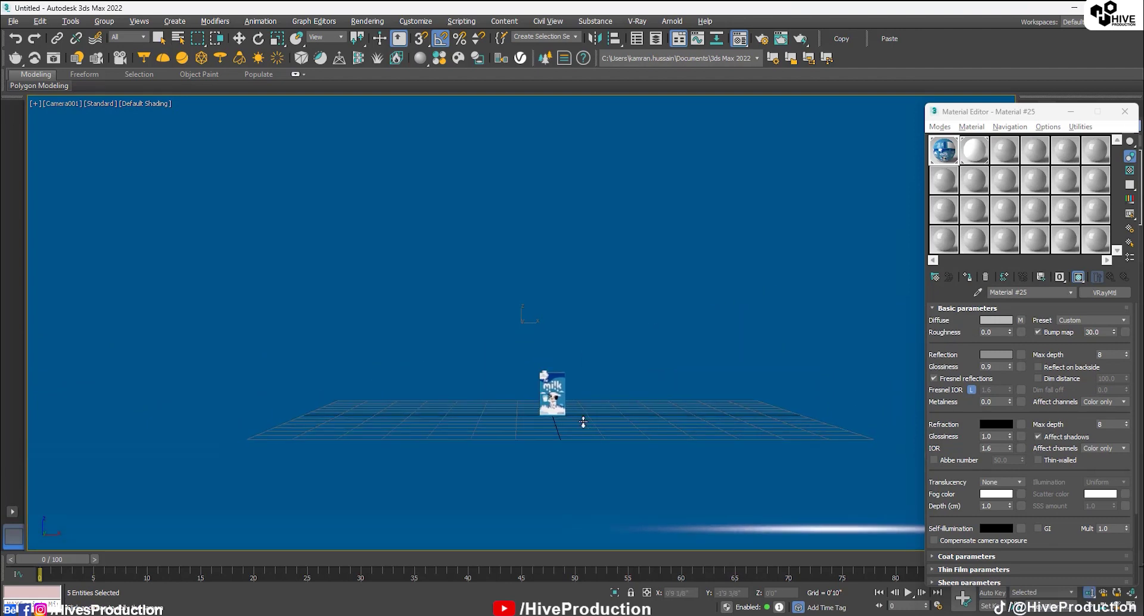
pyautogui.moveTo(583, 422); pyautogui.dragTo(581, 351)
pyautogui.moveTo(620, 459); pyautogui.dragTo(557, 396, button='middle')
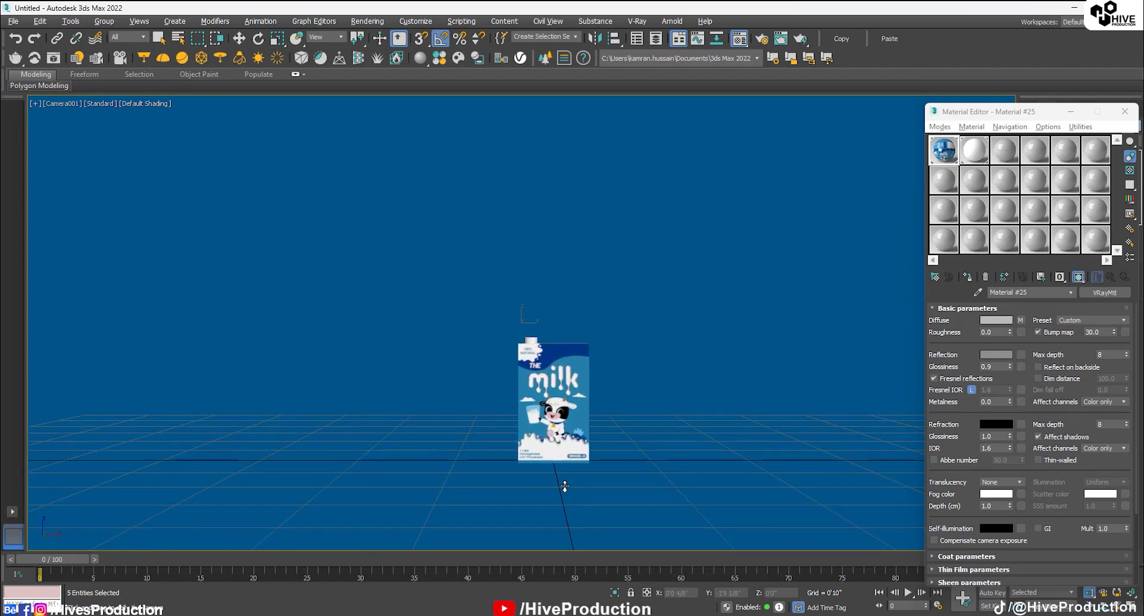
pyautogui.moveTo(564, 486); pyautogui.dragTo(489, 377, button='middle')
pyautogui.moveTo(483, 362); pyautogui.dragTo(404, 229)
pyautogui.moveTo(497, 346); pyautogui.dragTo(570, 346, button='middle')
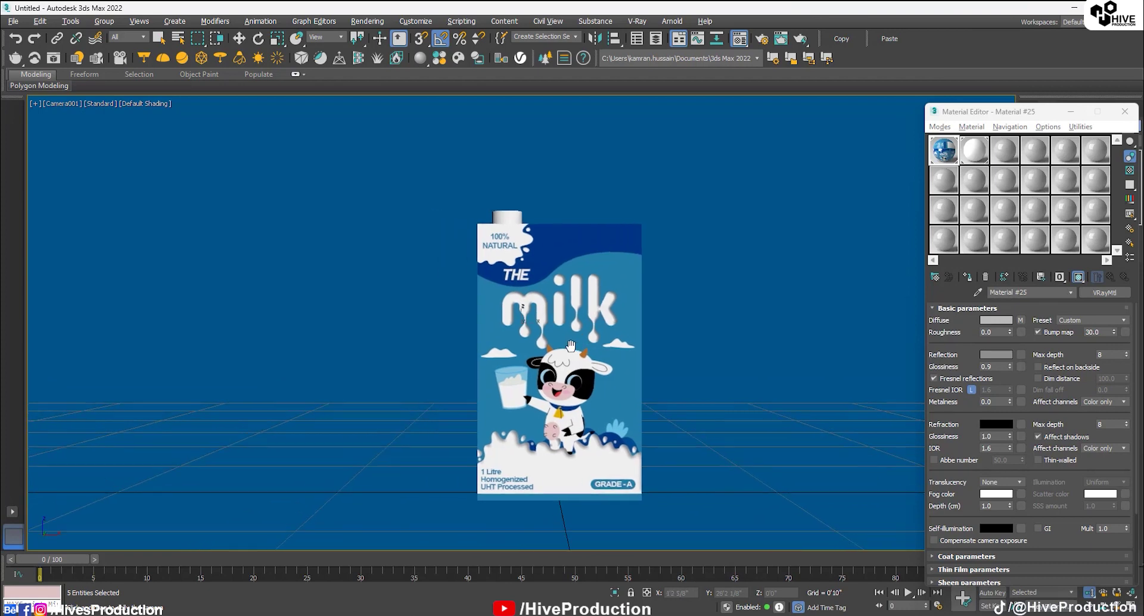
pyautogui.scroll(3, 571, 346)
pyautogui.press('q')
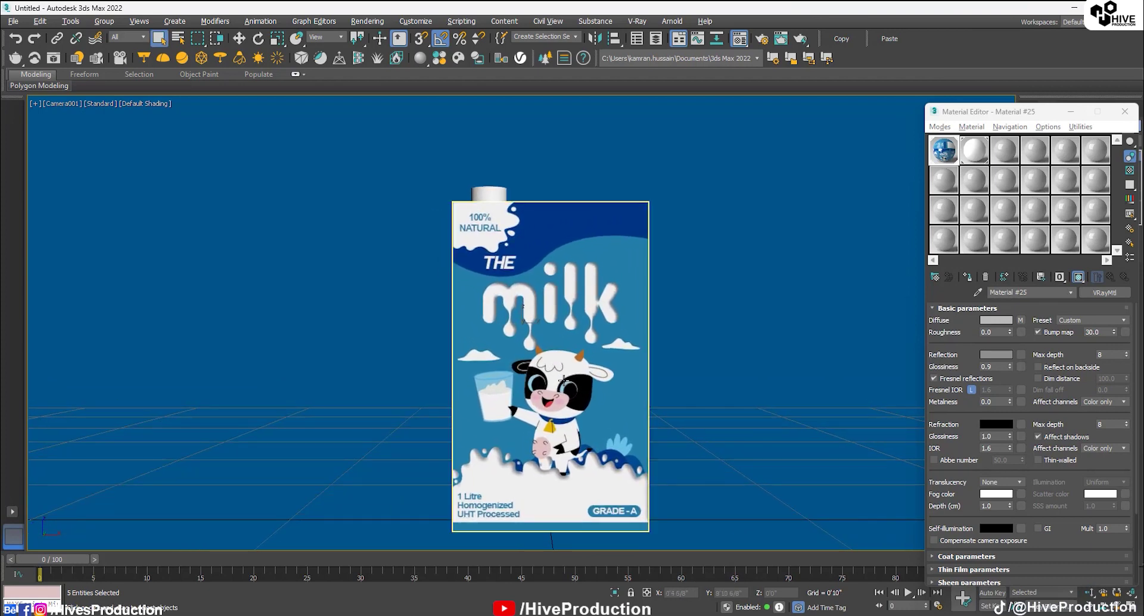
# Select the carton and its cap together and rotate them about Z by 30 degrees, then back by 10 degrees
pyautogui.click(563, 380)
pyautogui.press('e')
pyautogui.keyDown('ctrl'); pyautogui.click(485, 191); pyautogui.keyUp('ctrl')
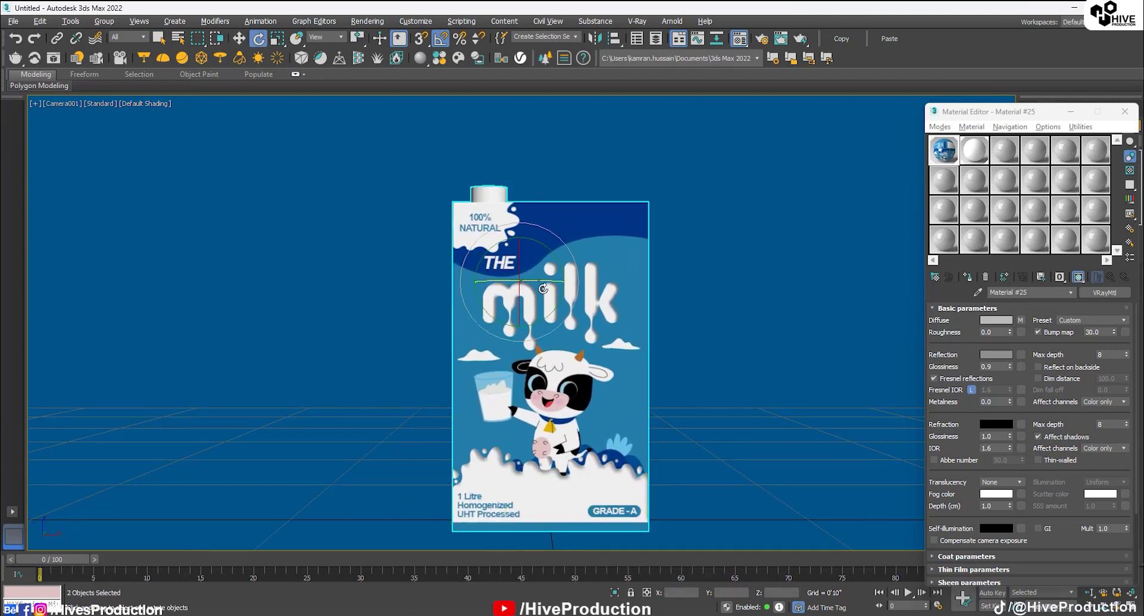
pyautogui.moveTo(543, 289); pyautogui.dragTo(560, 284)
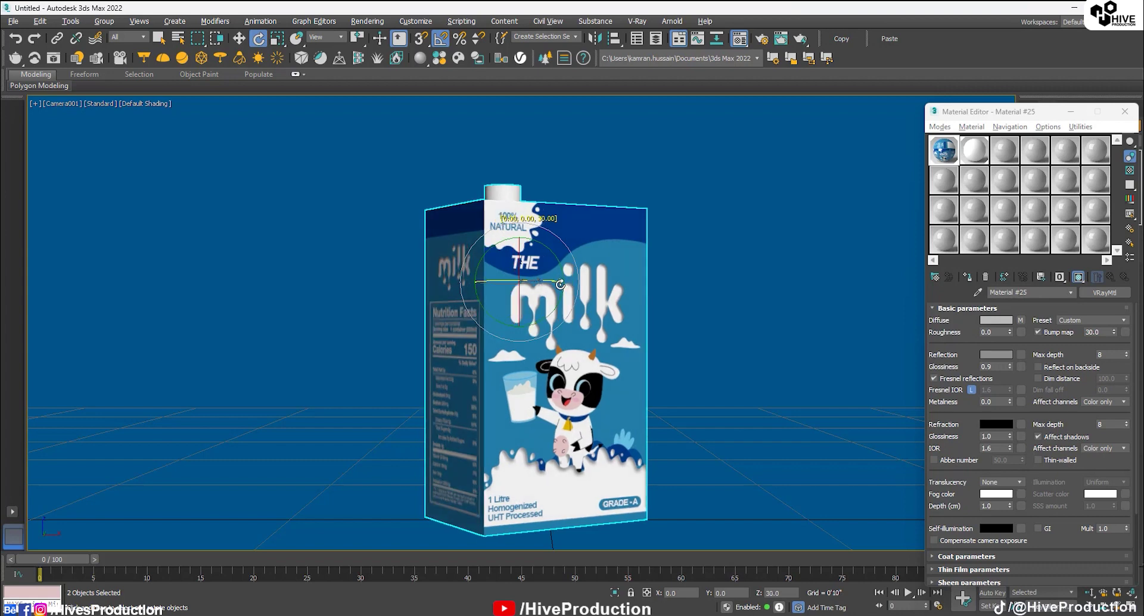
pyautogui.moveTo(559, 374); pyautogui.dragTo(581, 358, button='middle')
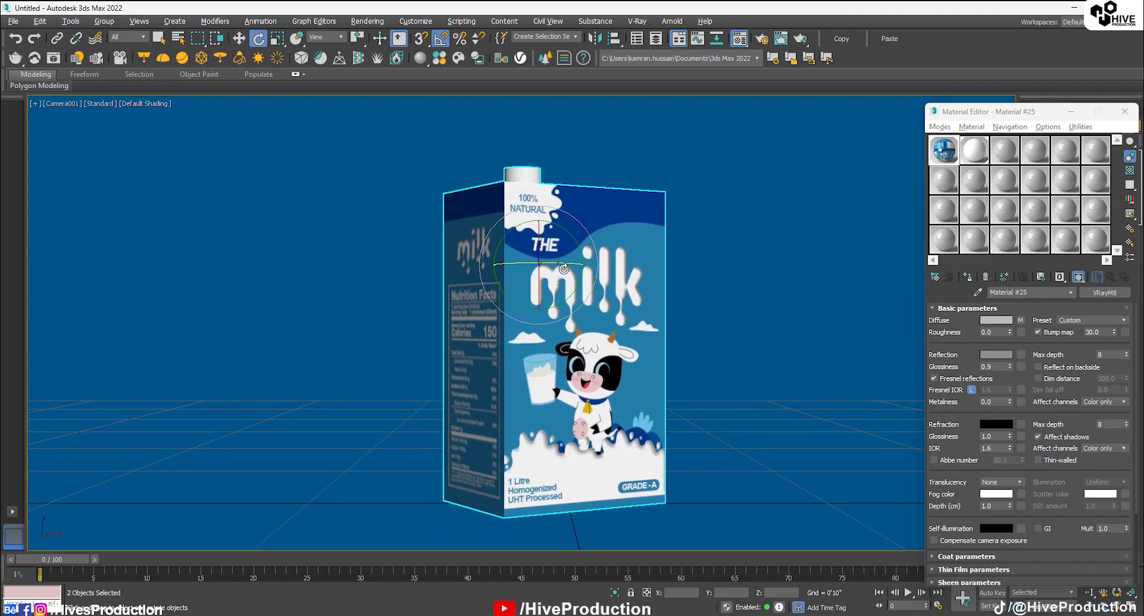
pyautogui.moveTo(563, 270); pyautogui.dragTo(558, 264)
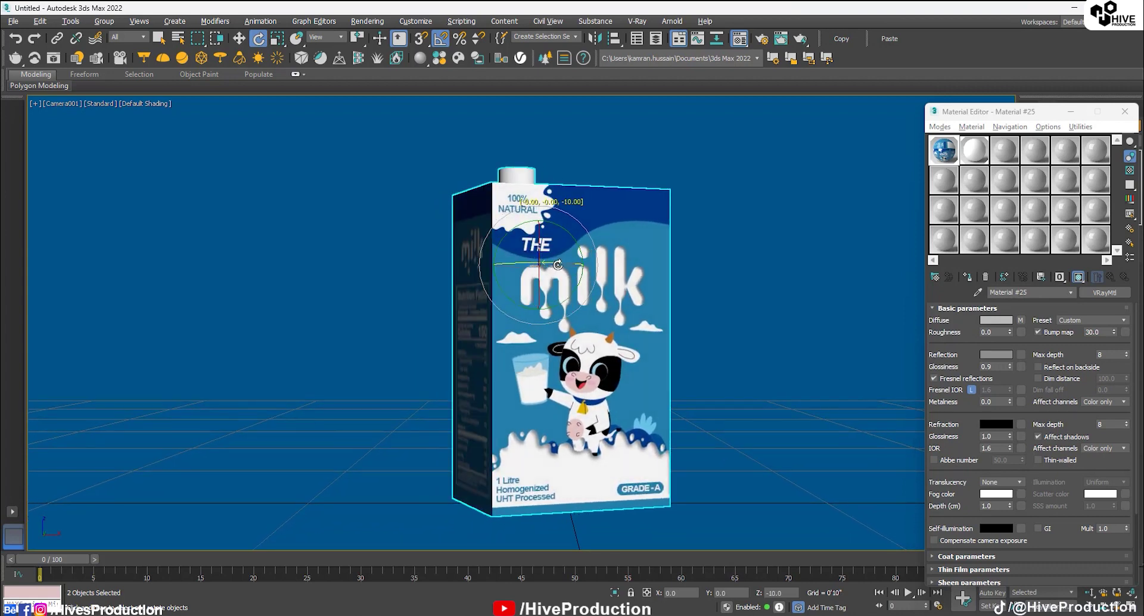
# Show the safe frame in the camera view, reframe the carton within it and open the render settings
pyautogui.hotkey('shift', 'f')
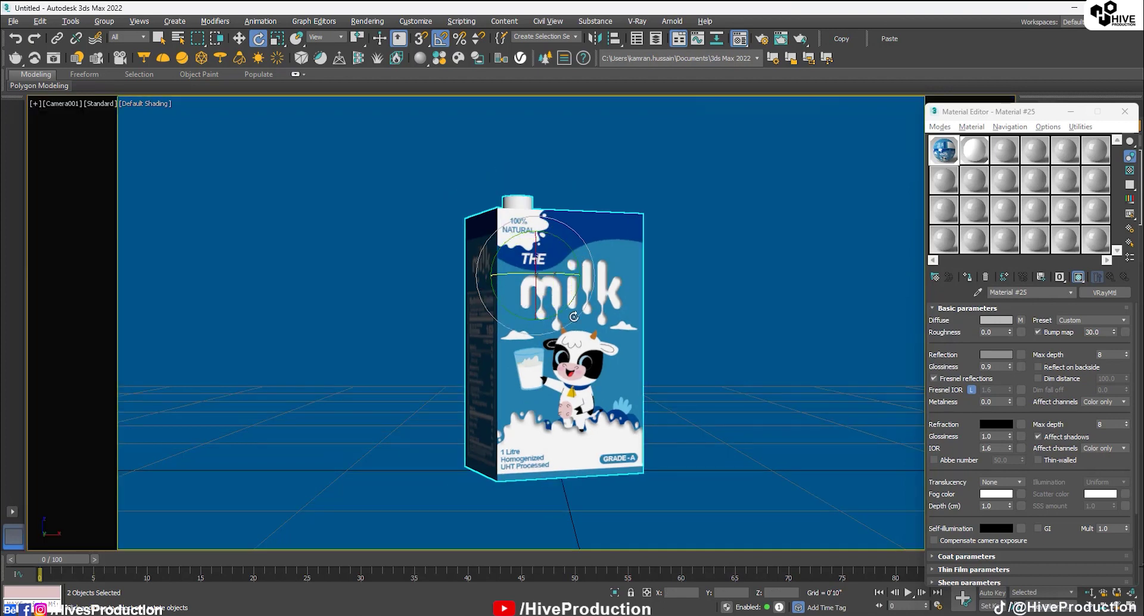
pyautogui.press('w')
pyautogui.scroll(4, 567, 342)
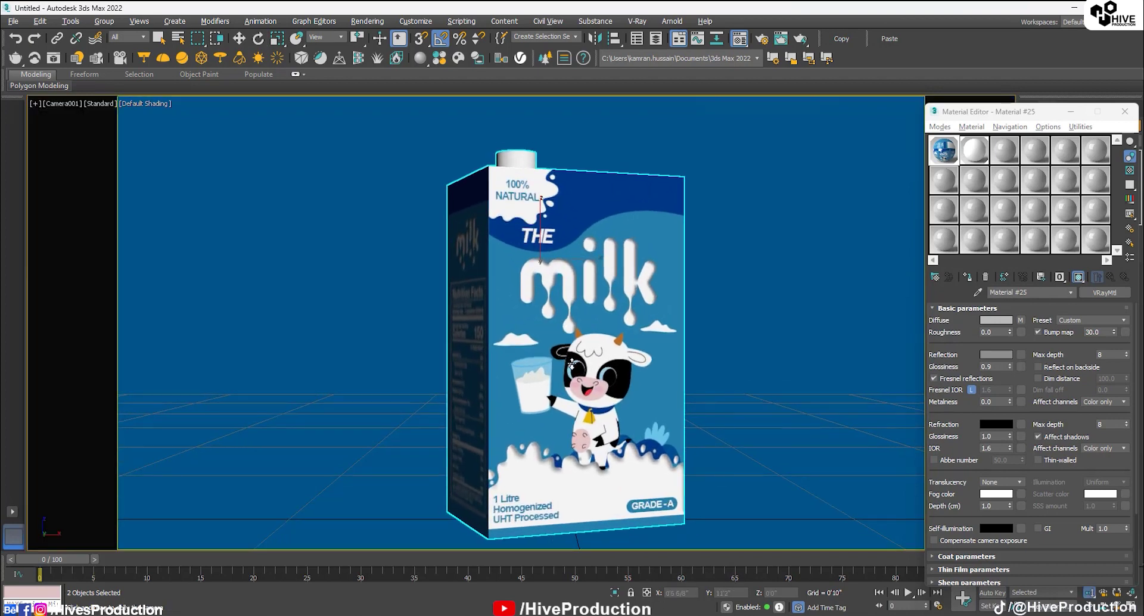
pyautogui.moveTo(572, 361); pyautogui.dragTo(557, 345, button='middle')
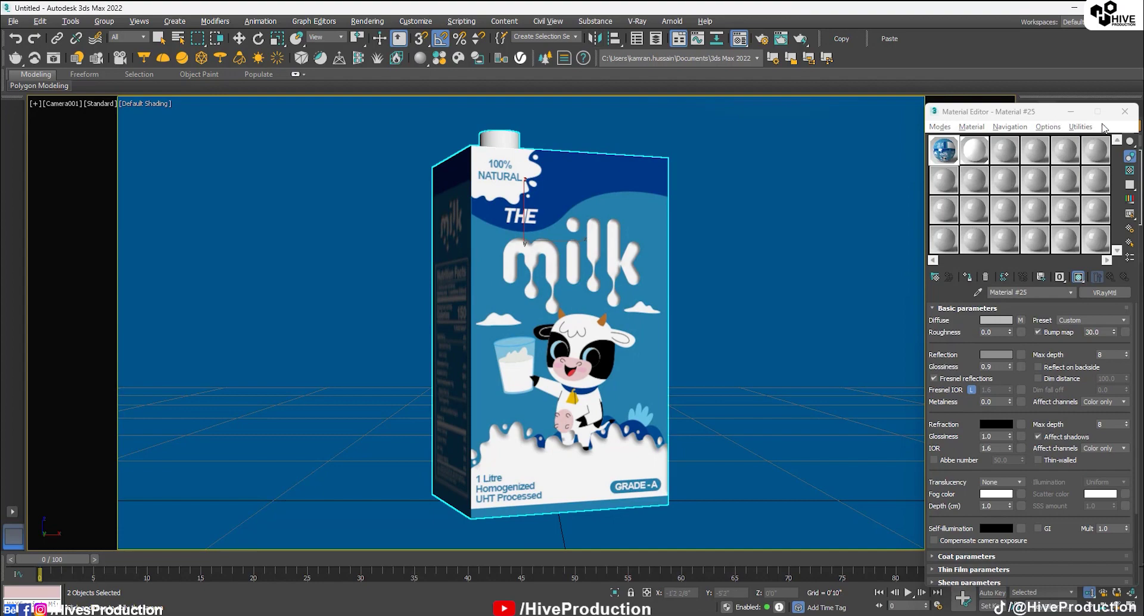
pyautogui.click(760, 39)
# Move the carton and cap down along Z toward the studio floor
pyautogui.press('w')
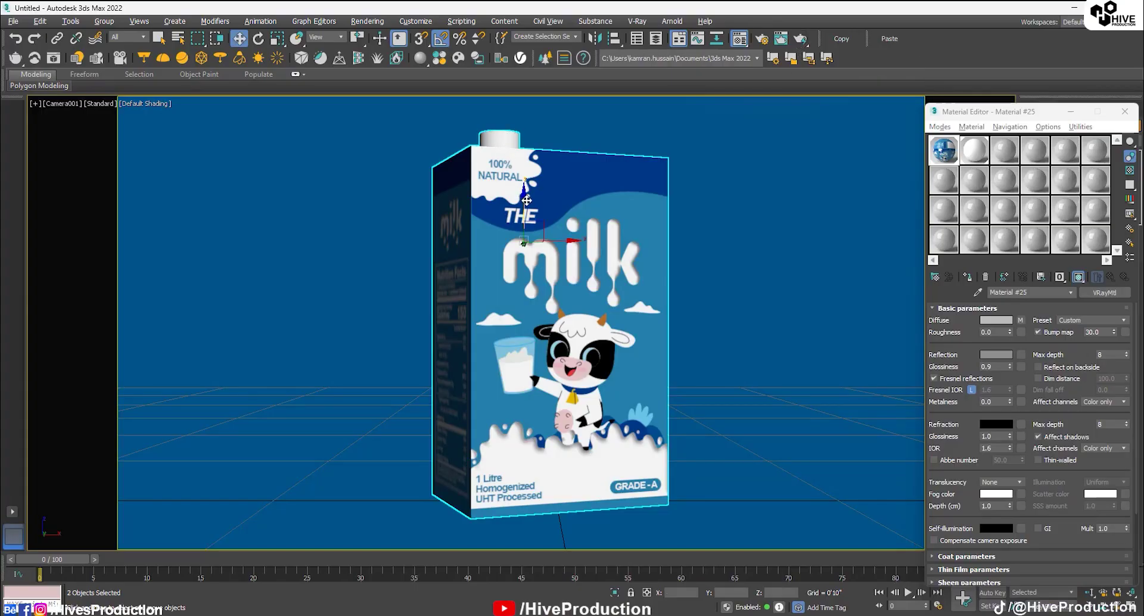
pyautogui.moveTo(521, 203); pyautogui.dragTo(549, 270)
pyautogui.moveTo(548, 269); pyautogui.dragTo(551, 190, button='middle')
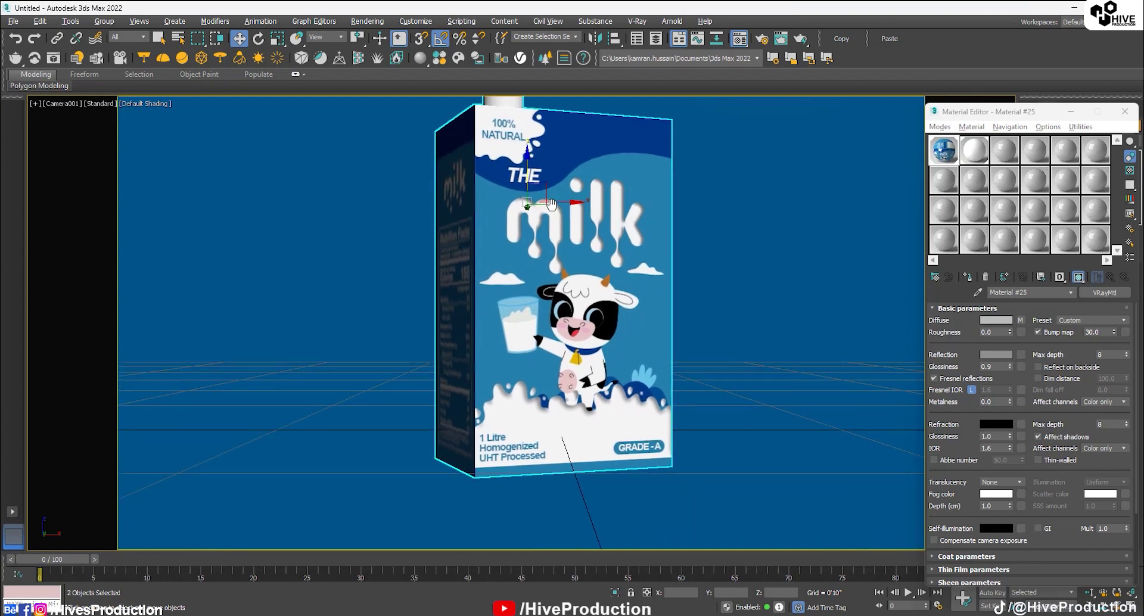
pyautogui.moveTo(526, 169); pyautogui.dragTo(556, 262)
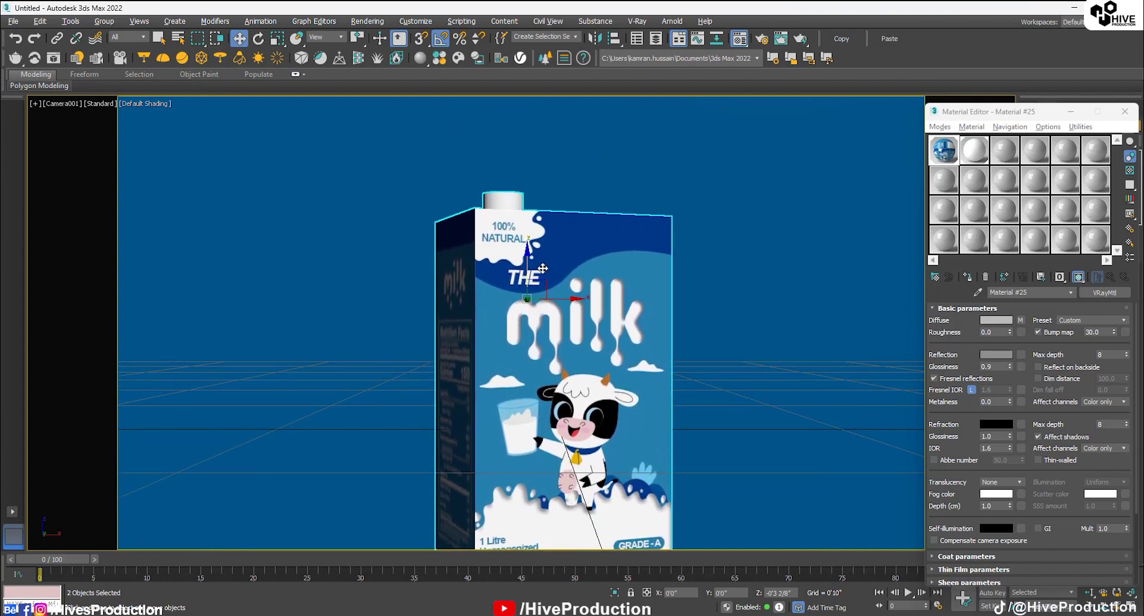
# Select the curved backdrop in the left view and move it along X in the front view to 35'0"
pyautogui.hotkey('alt', 'w')
pyautogui.rightClick(371, 404)
pyautogui.hotkey('alt', 'w')
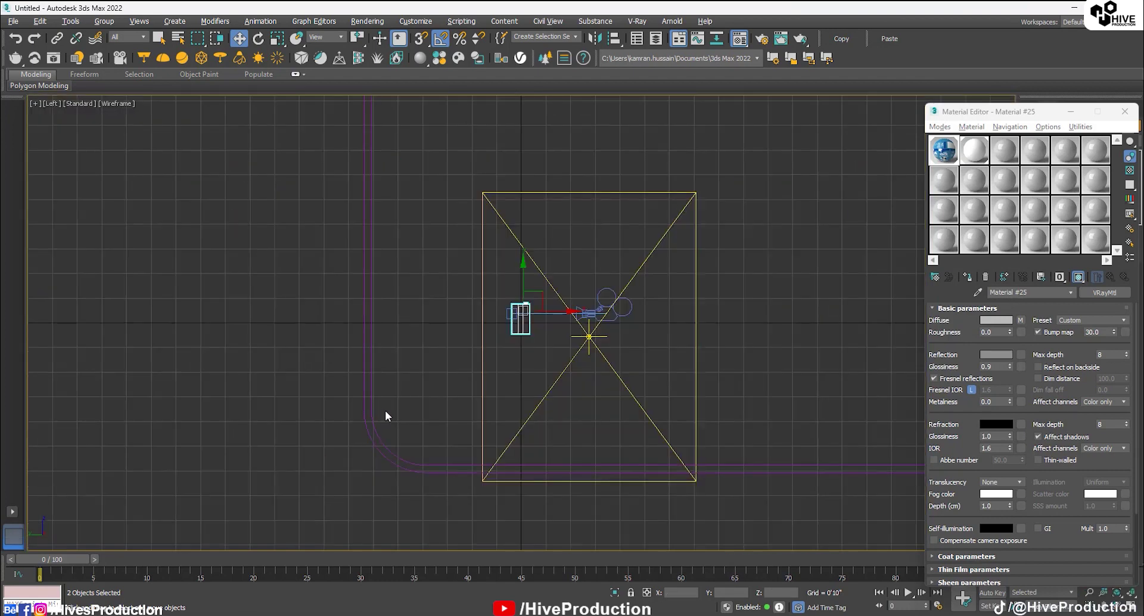
pyautogui.hotkey('alt', 'w')
pyautogui.hotkey('alt', 'w')
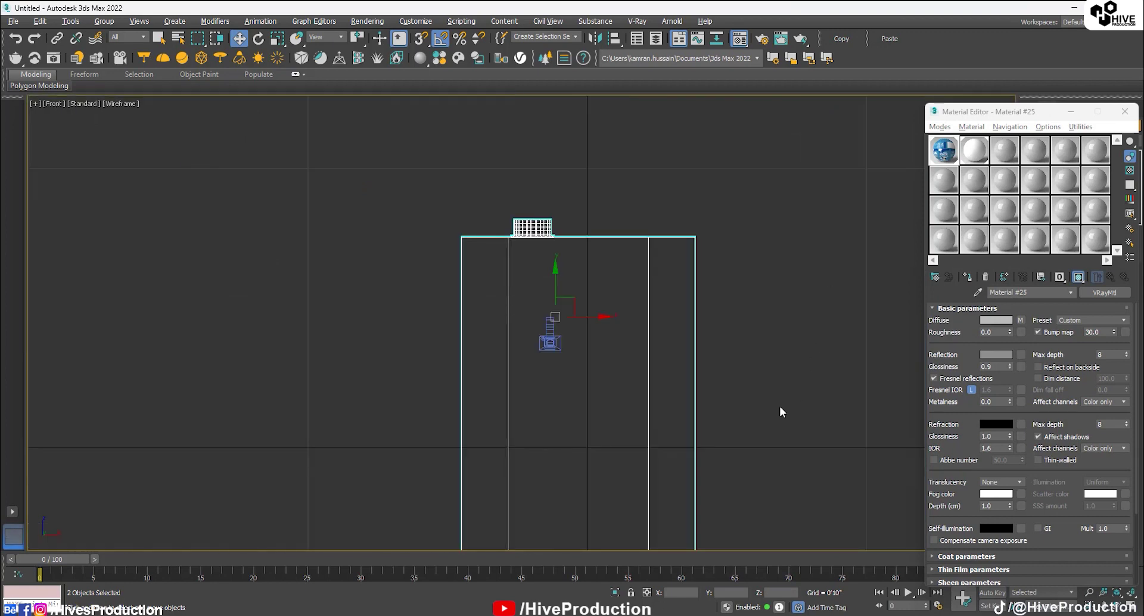
pyautogui.hotkey('alt', 'w')
pyautogui.rightClick(779, 408)
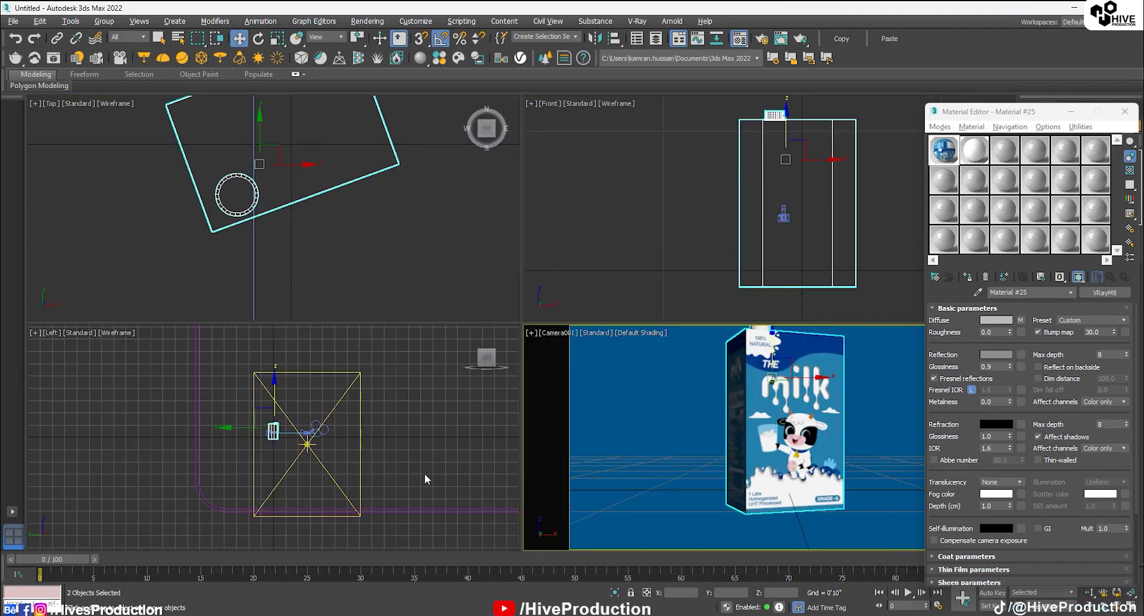
pyautogui.click(416, 509)
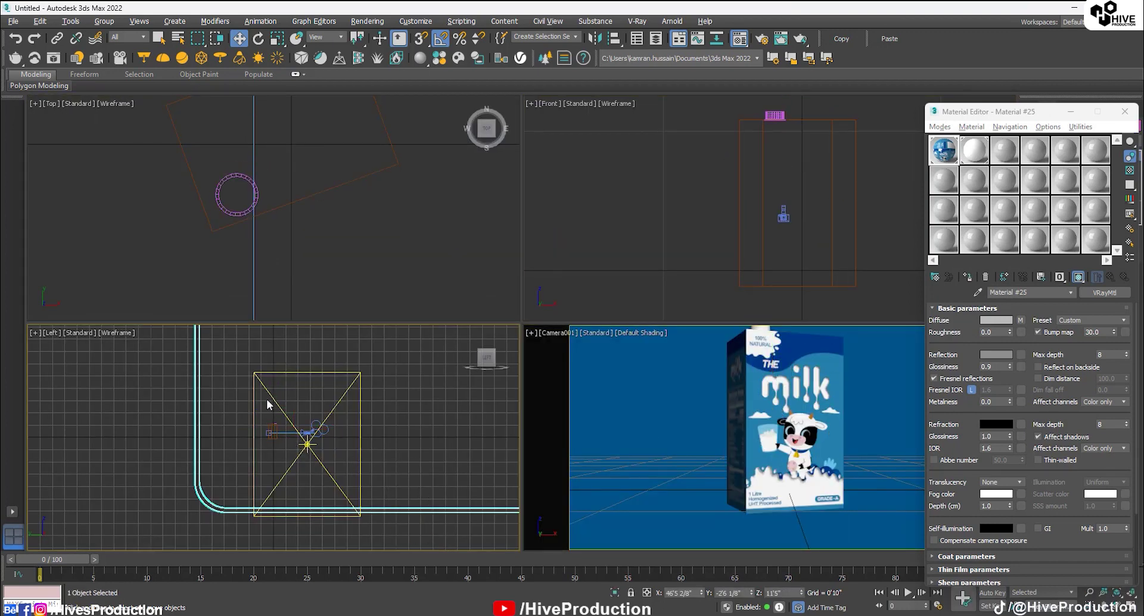
pyautogui.scroll(-4, 584, 239)
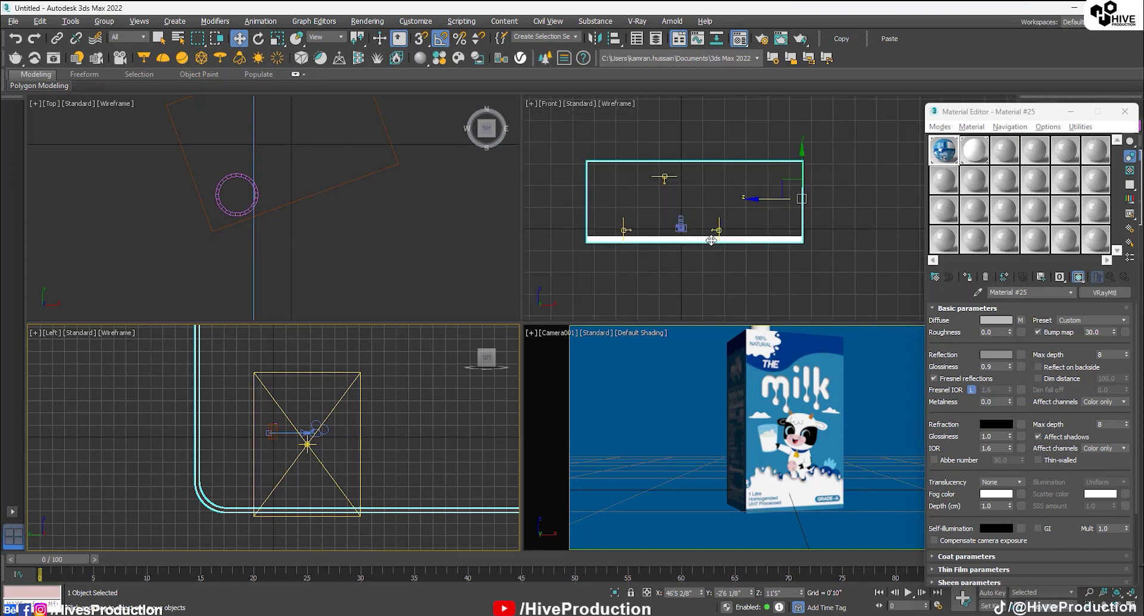
pyautogui.rightClick(768, 203)
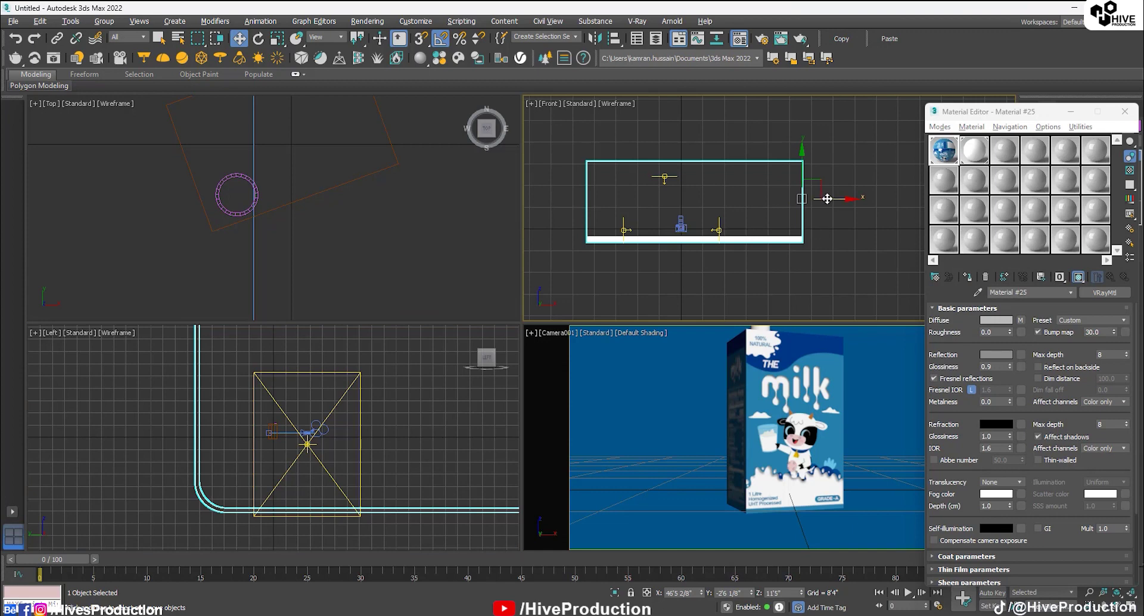
pyautogui.moveTo(827, 198); pyautogui.dragTo(797, 197)
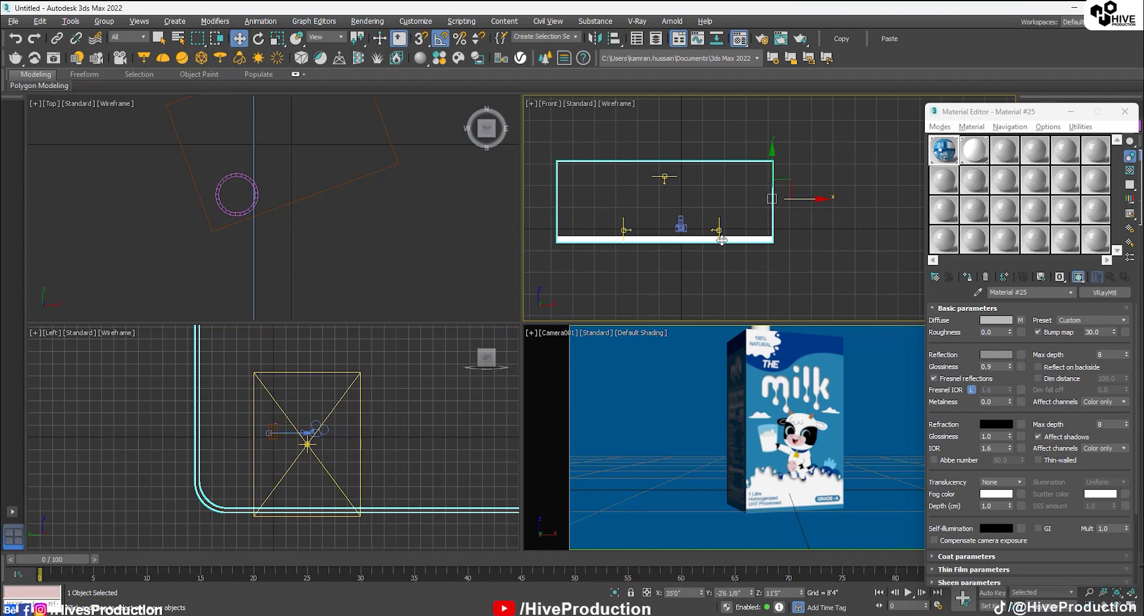
# Select the three studio lights in the front view and move them together along X to centre them around the carton
pyautogui.scroll(4, 662, 234)
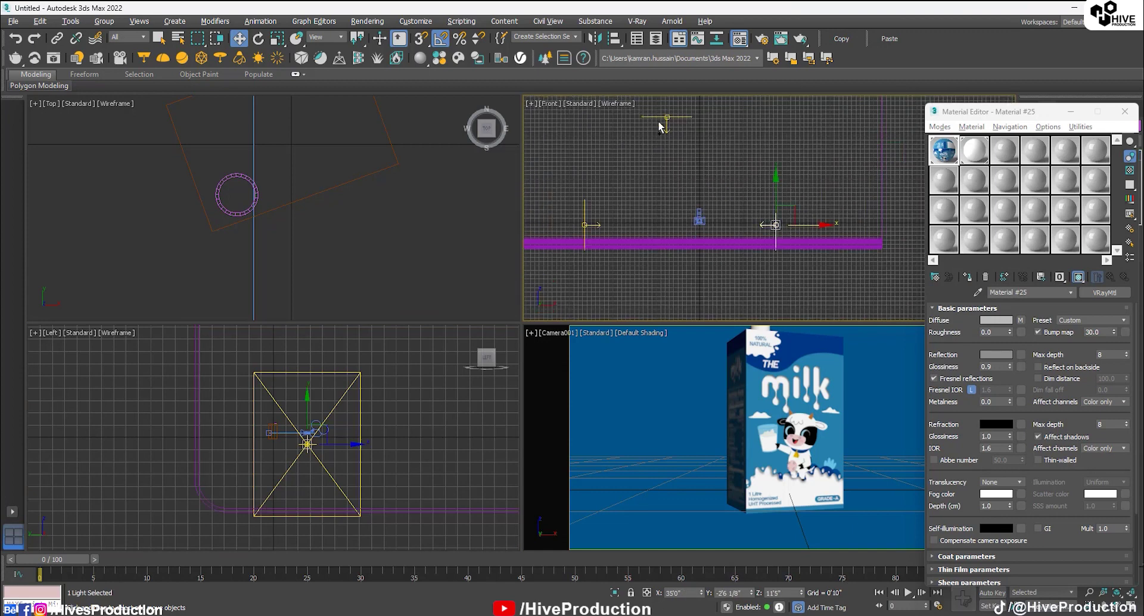
pyautogui.keyDown('ctrl'); pyautogui.click(660, 119); pyautogui.keyUp('ctrl')
pyautogui.keyDown('ctrl'); pyautogui.moveTo(631, 164); pyautogui.dragTo(580, 219); pyautogui.keyUp('ctrl')
pyautogui.moveTo(698, 190); pyautogui.dragTo(729, 195)
# Select the curved backdrop in the left view and raise it until its floor meets the base of the carton
pyautogui.click(451, 461)
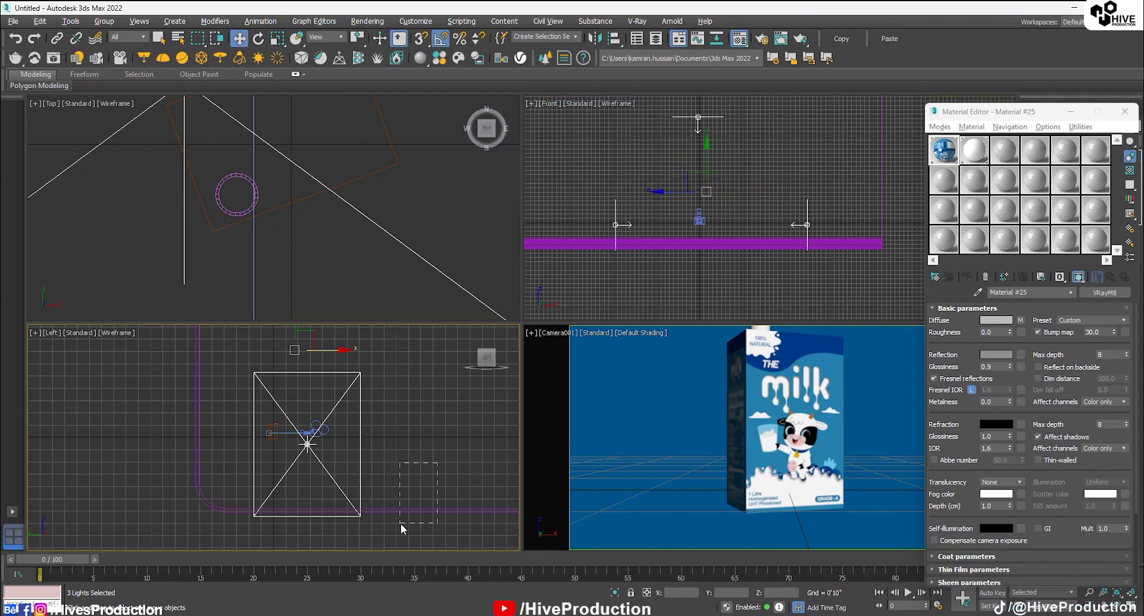
pyautogui.click(387, 510)
pyautogui.scroll(-5, 304, 453)
pyautogui.moveTo(311, 399); pyautogui.dragTo(312, 370)
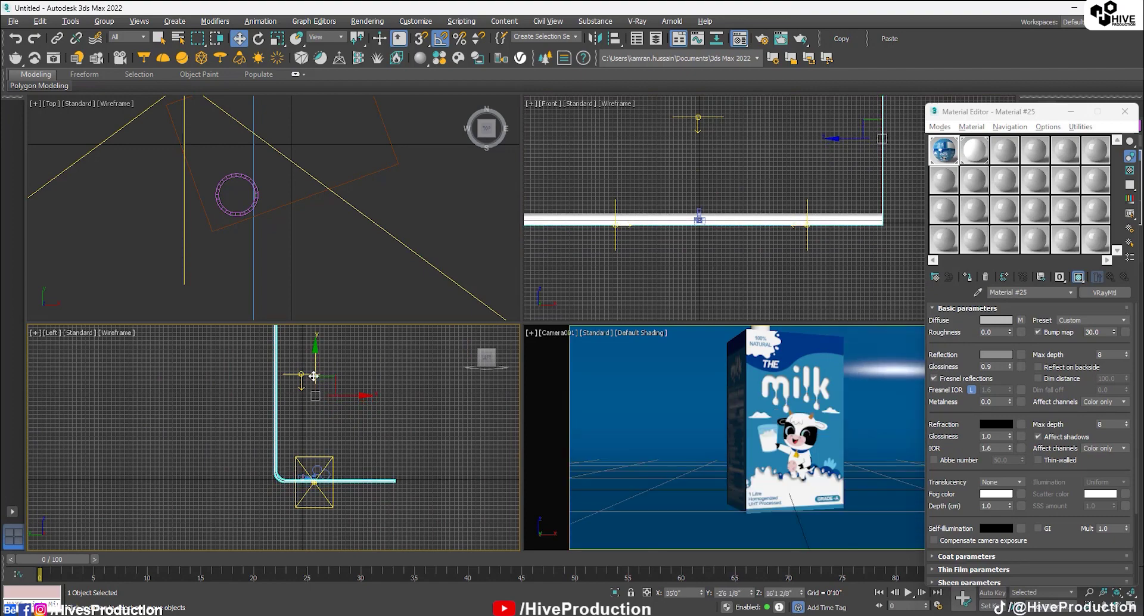
pyautogui.scroll(6, 298, 488)
pyautogui.scroll(8, 298, 461)
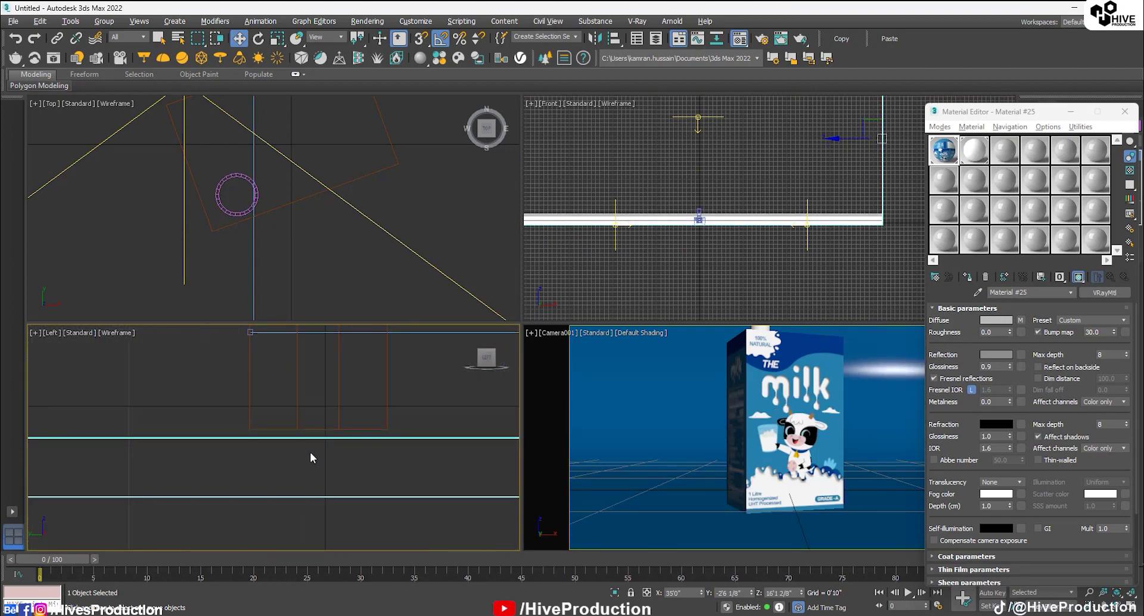
pyautogui.moveTo(314, 414); pyautogui.dragTo(342, 413)
# Raise the two side lights to stand on the backdrop floor and reframe the camera view to include the whole carton and cap
pyautogui.scroll(-12, 313, 412)
pyautogui.scroll(-6, 331, 441)
pyautogui.scroll(7, 341, 412)
pyautogui.moveTo(378, 508); pyautogui.dragTo(320, 351)
pyautogui.moveTo(704, 403); pyautogui.dragTo(713, 445, button='middle')
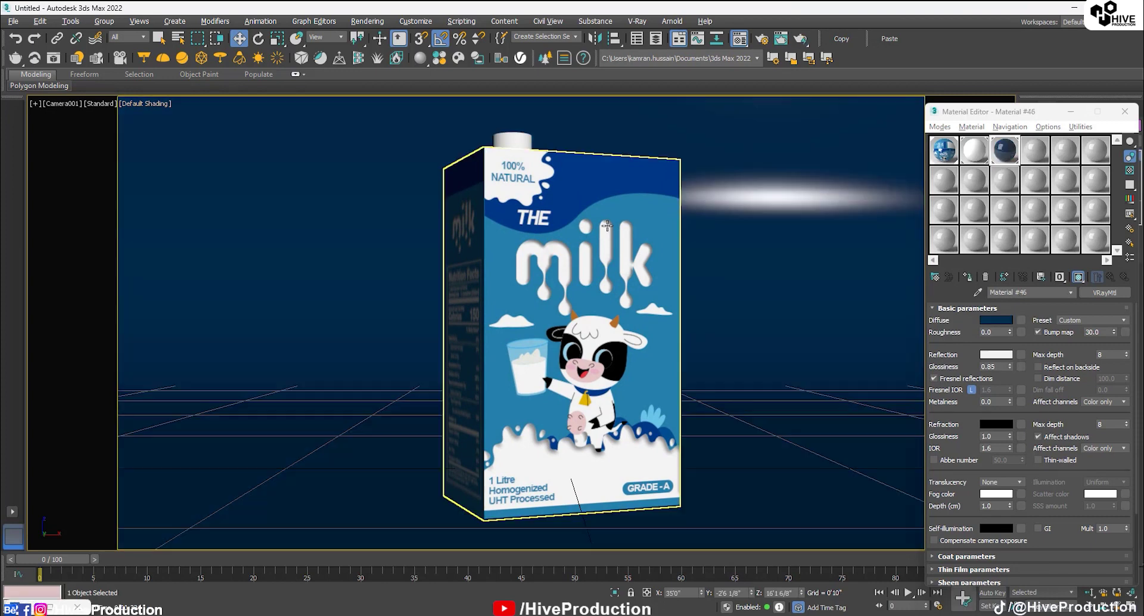
# Select the carton and its cap together and rotate them about Z to turn the opposite side panel toward the camera
pyautogui.click(605, 226)
pyautogui.keyDown('ctrl'); pyautogui.click(513, 141); pyautogui.keyUp('ctrl')
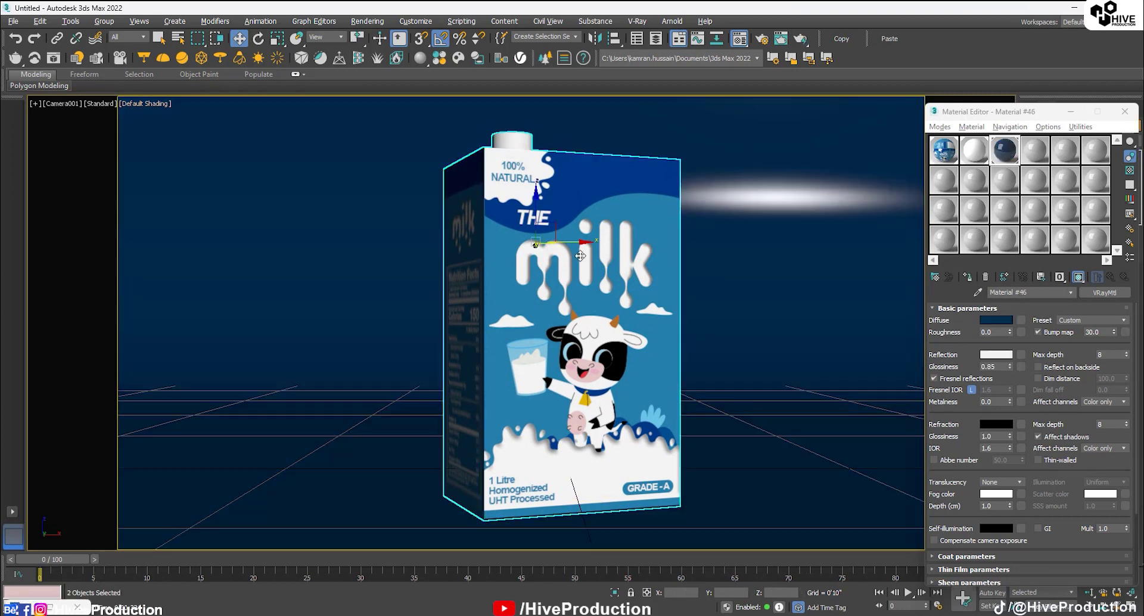
pyautogui.press('e')
pyautogui.moveTo(561, 240); pyautogui.dragTo(531, 249)
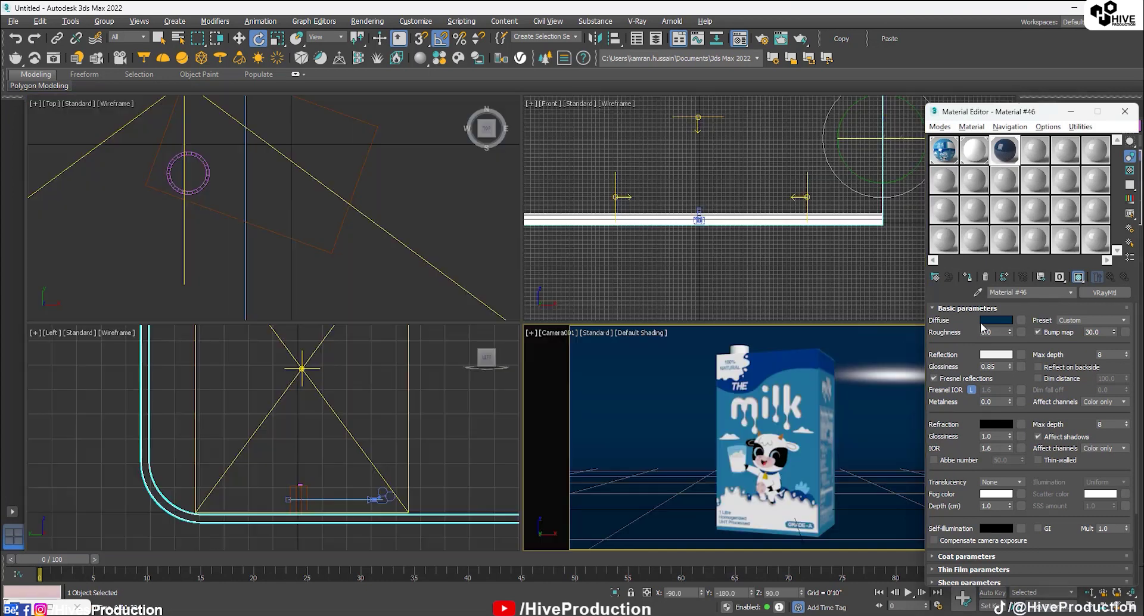
# Set the backdrop material's diffuse colour to RGB 8, 8, 8 and start a V-Ray render of the camera view
pyautogui.moveTo(424, 138)
pyautogui.mouseDown()
pyautogui.moveTo(434, 139)
pyautogui.moveTo(413, 144)
pyautogui.mouseUp()
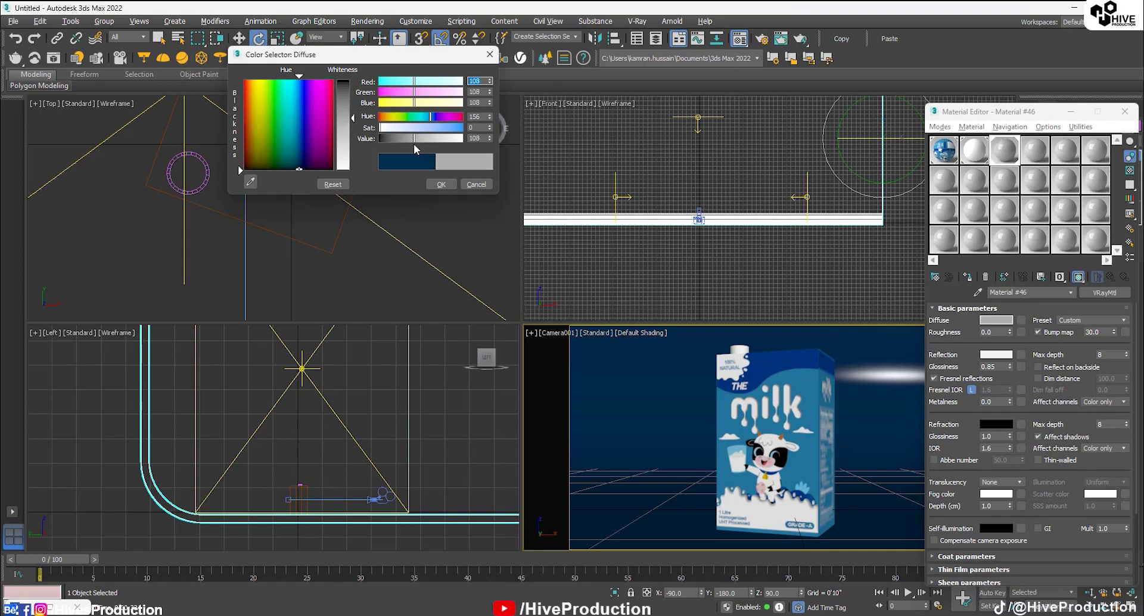
pyautogui.click(444, 185)
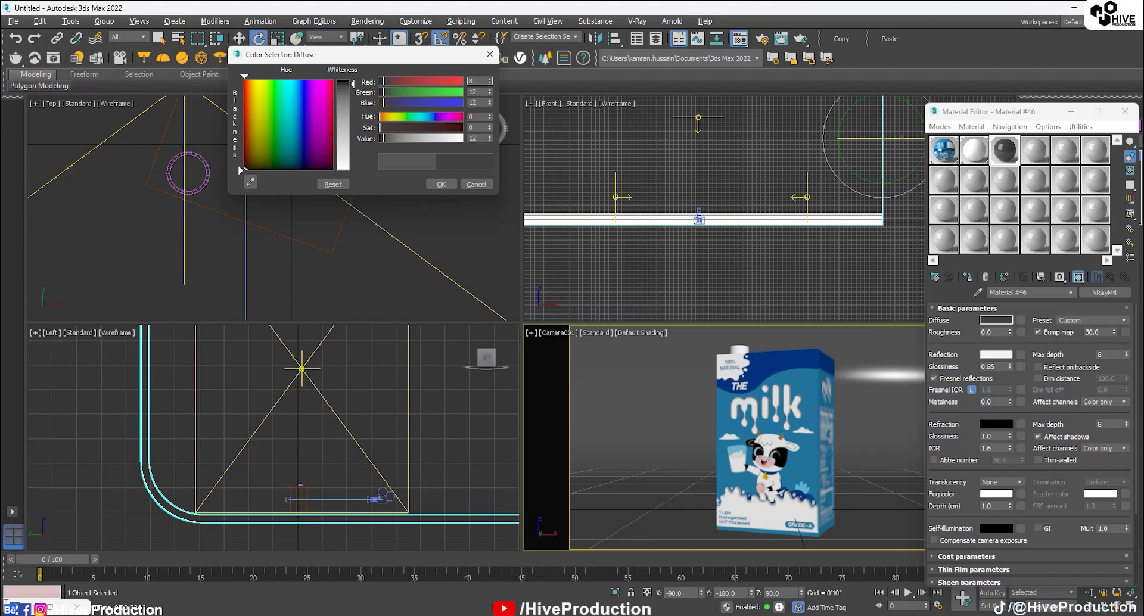
pyautogui.press('Tab')
pyautogui.write('8')
pyautogui.press('Tab')
pyautogui.write('8')
pyautogui.press('Return')
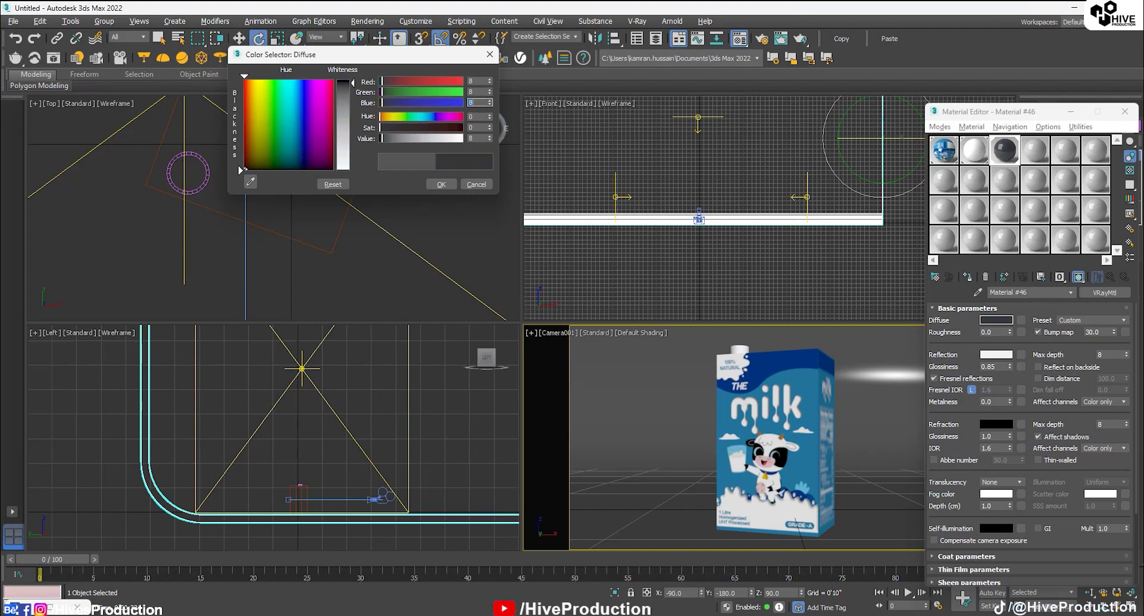
pyautogui.click(440, 184)
pyautogui.hotkey('shift', 'q')
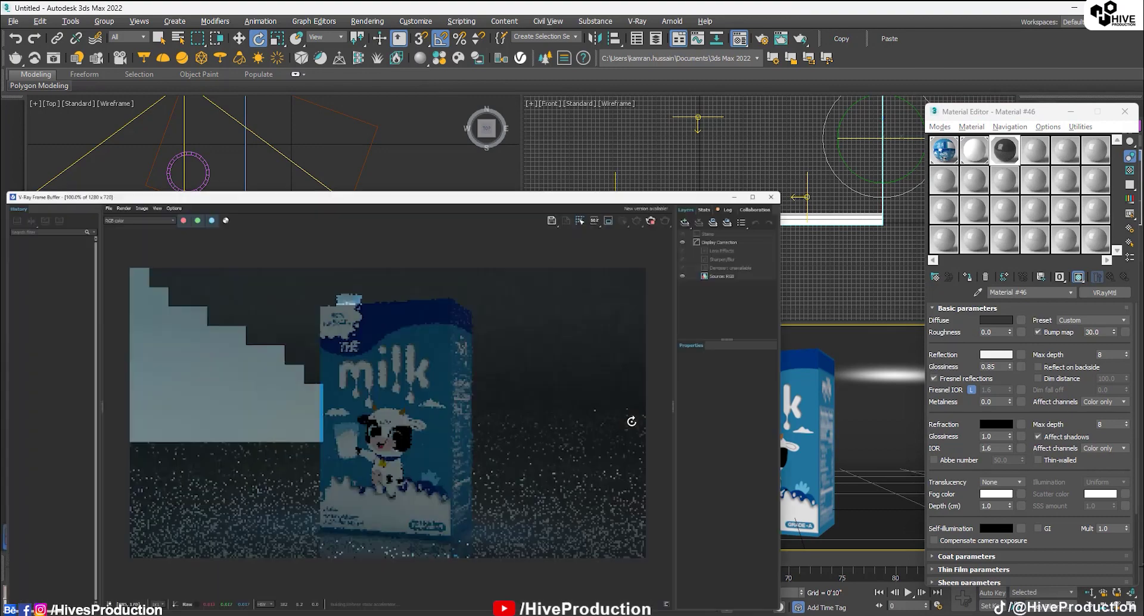